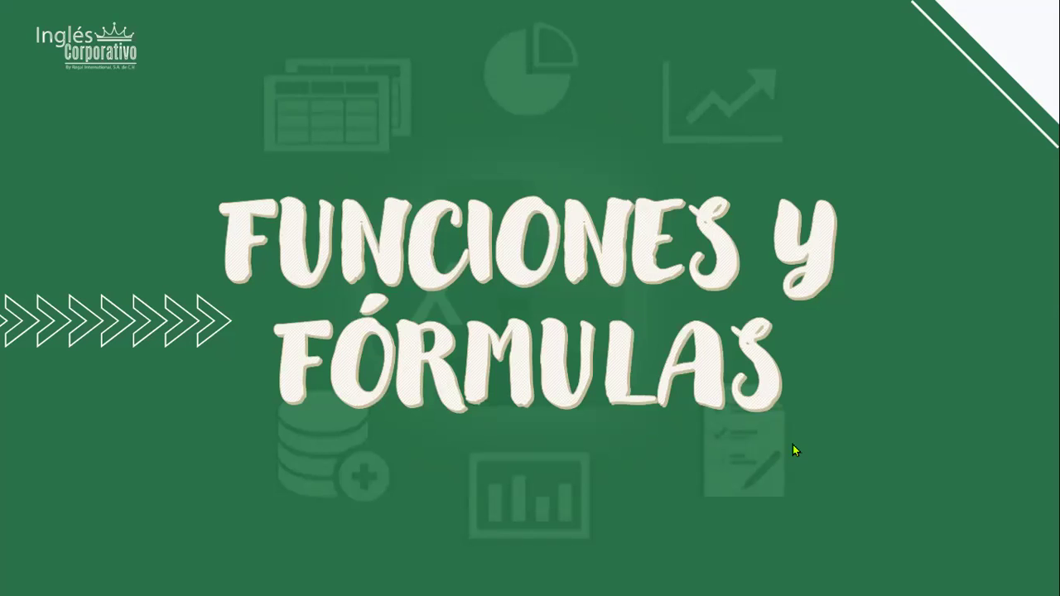
- Advance the slideshow to the slide defining a function as a predefined formula
left_click(768, 346)
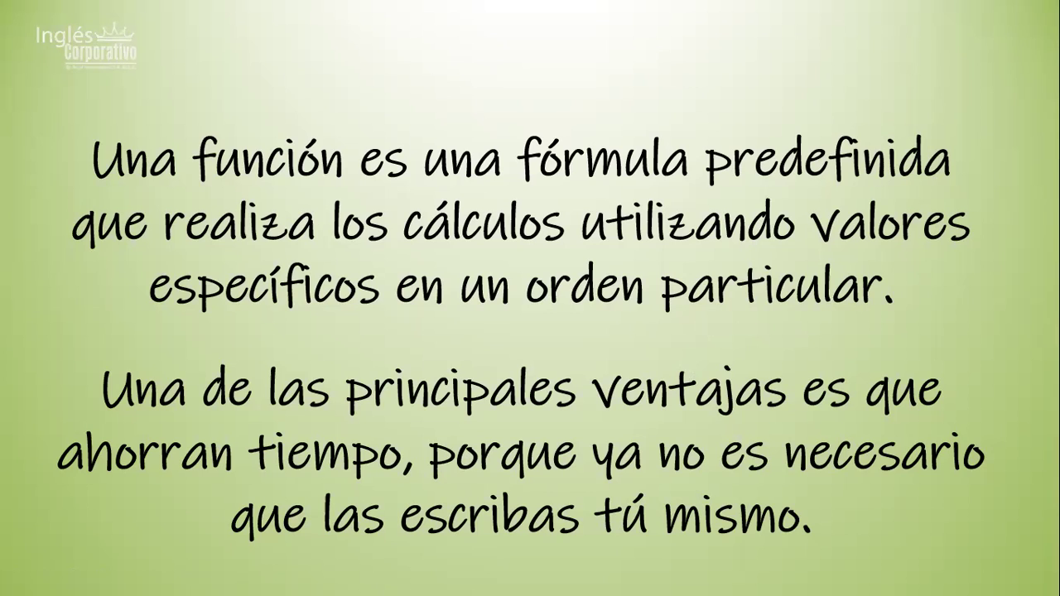
- Advance to the slide on referencing other cells, which builds =B2-B3
left_click(807, 361)
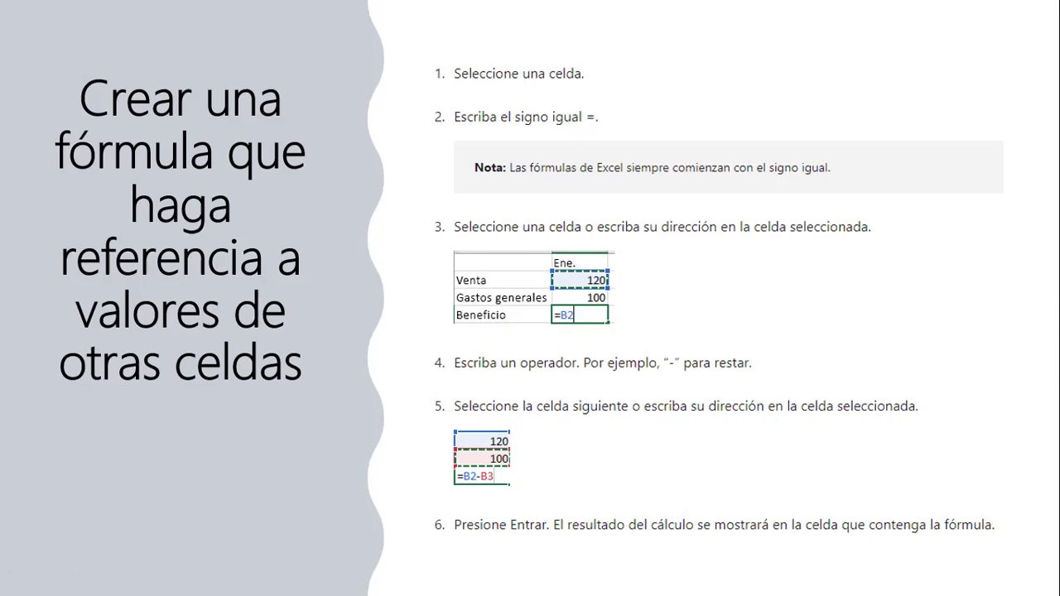
- Advance to the slide breaking =PI()*A2^2 into functions, references, constants and operators
left_click(756, 403)
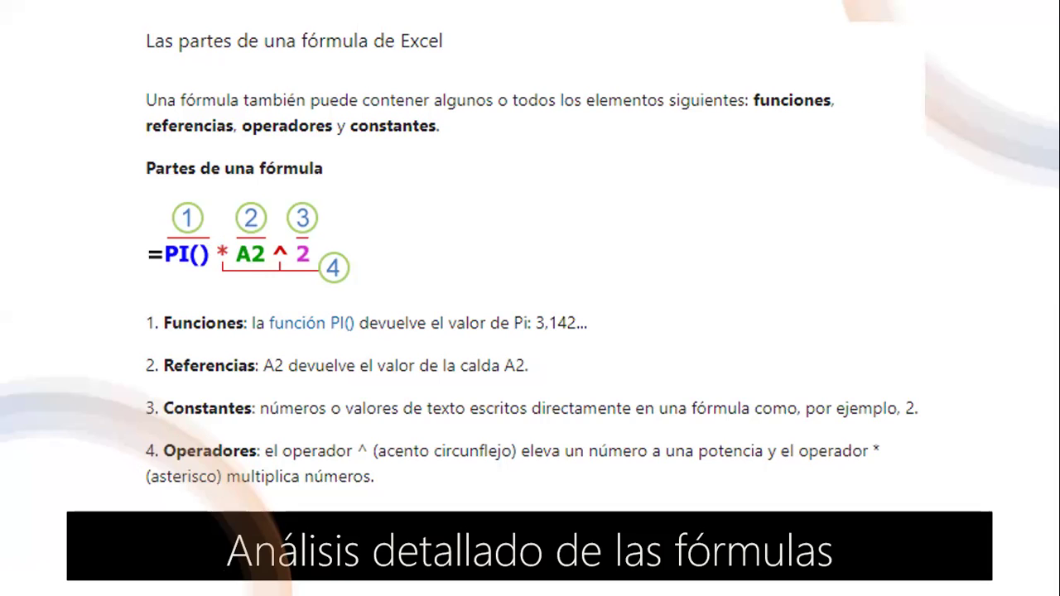
- Bring up the Operaciones básicas sheet with its four arithmetic exercises
left_click(781, 277)
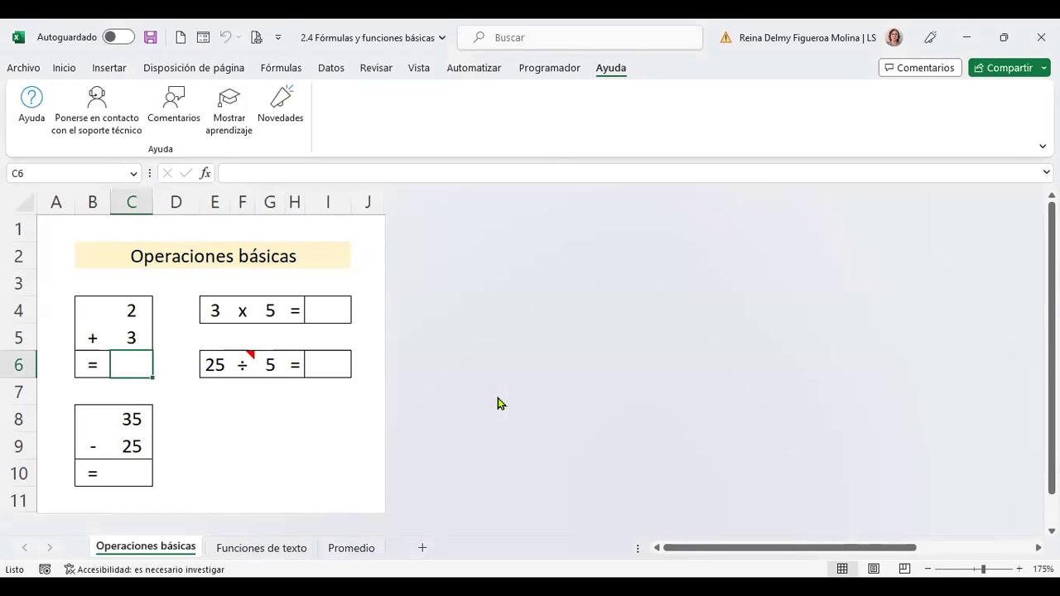
- Enter +C4+C5 in C6 to add 2 and 3
type("+")
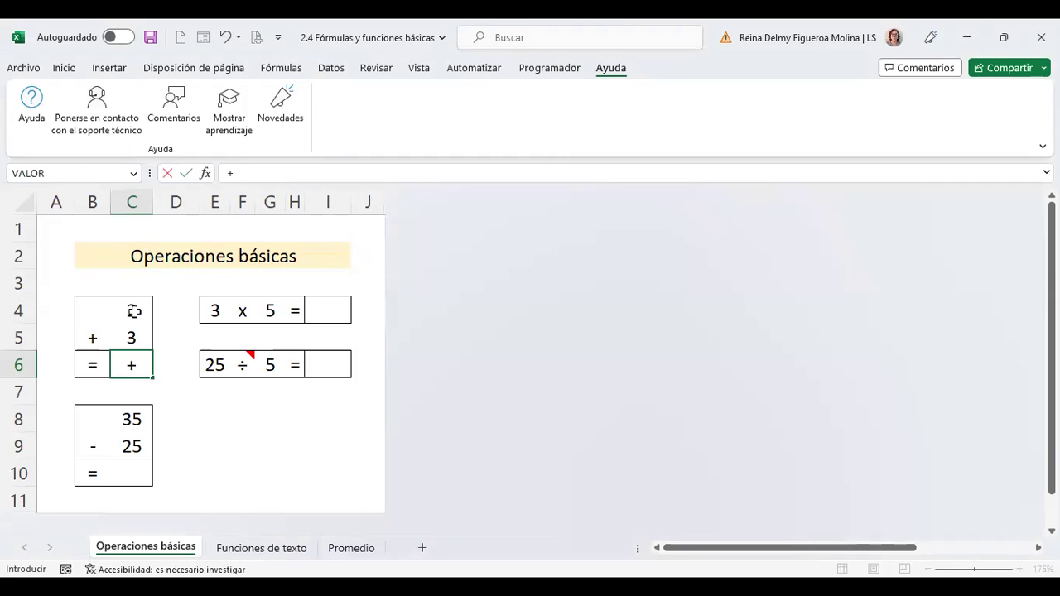
left_click(133, 311)
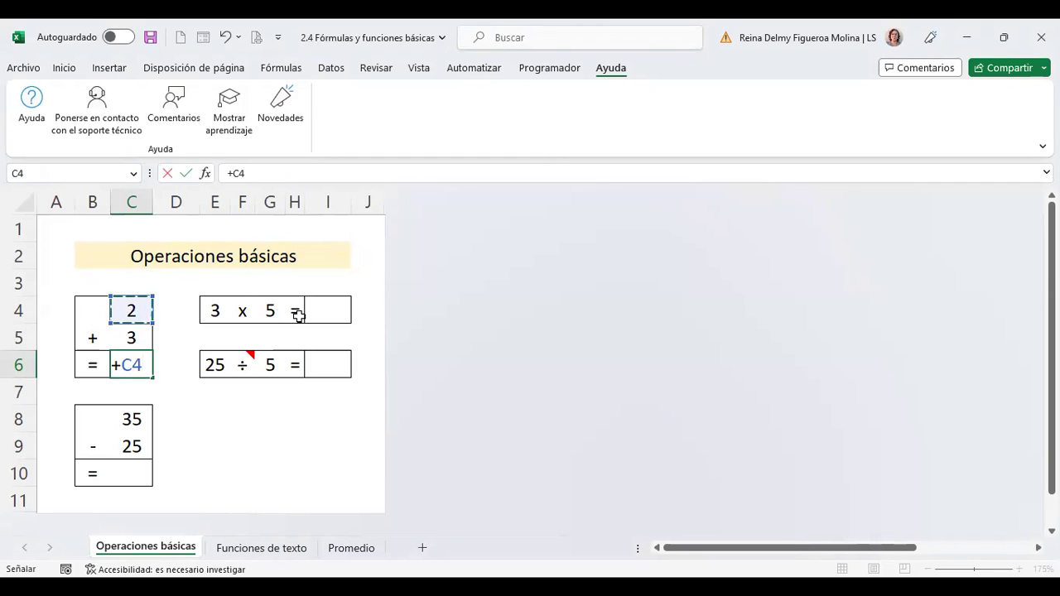
type("+")
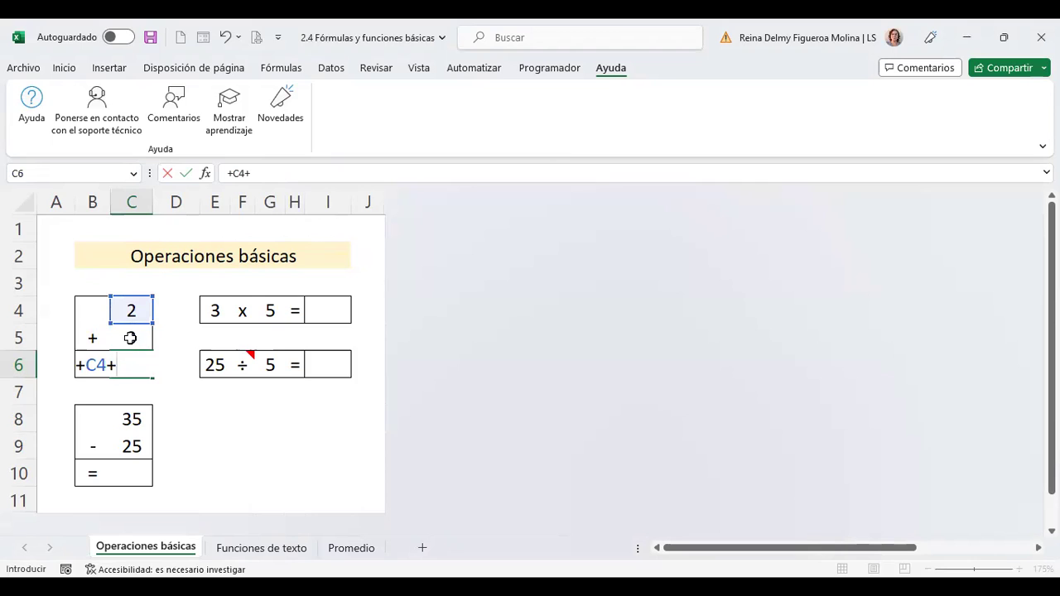
left_click(130, 337)
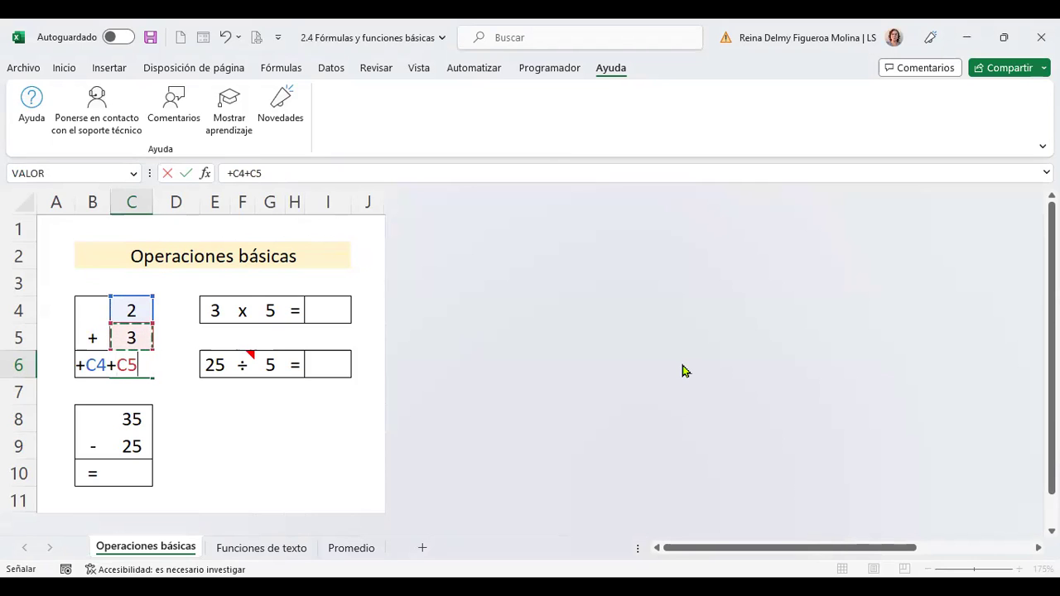
key("Return")
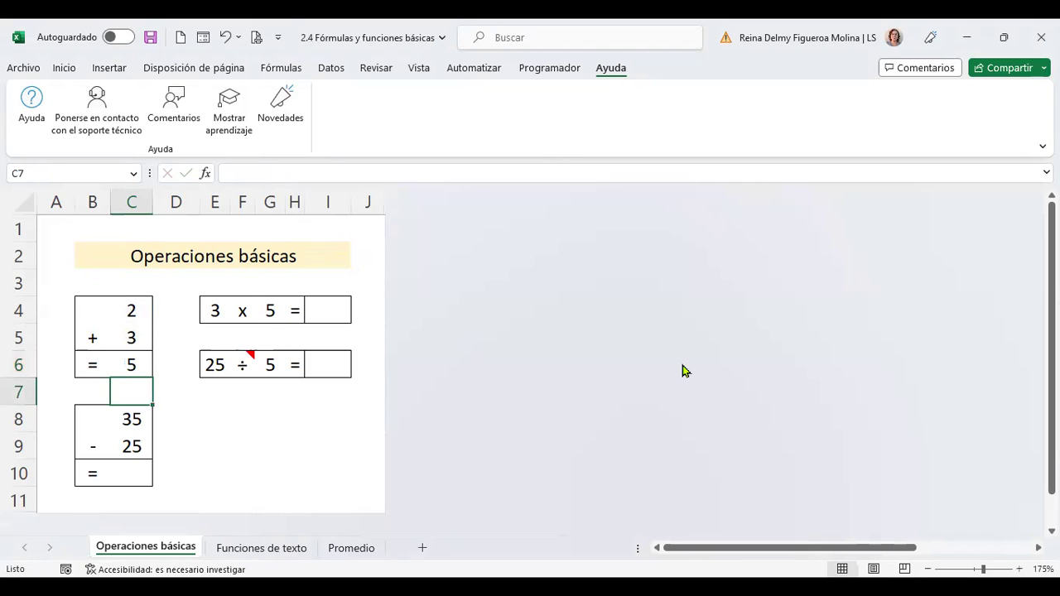
- Rewrite C6 as +SUMA(C4:C5), still showing 5
key("Up")
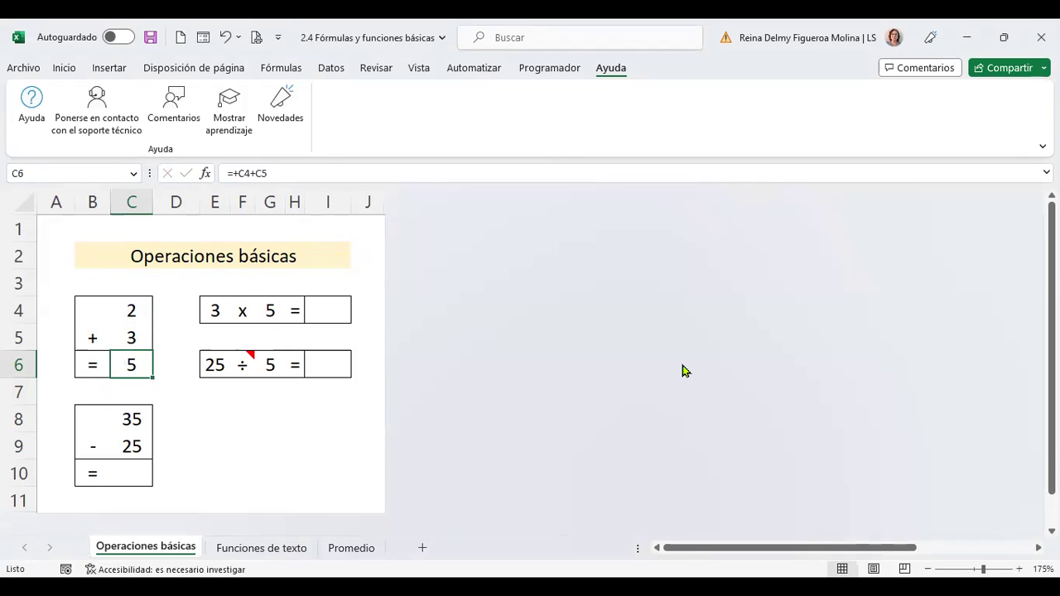
type("+")
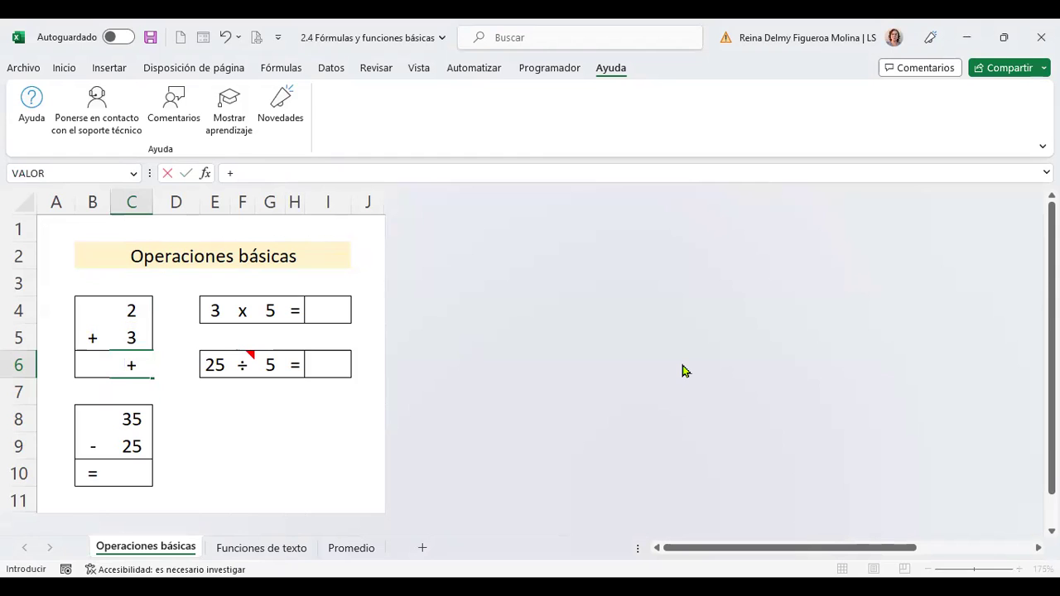
type("suma")
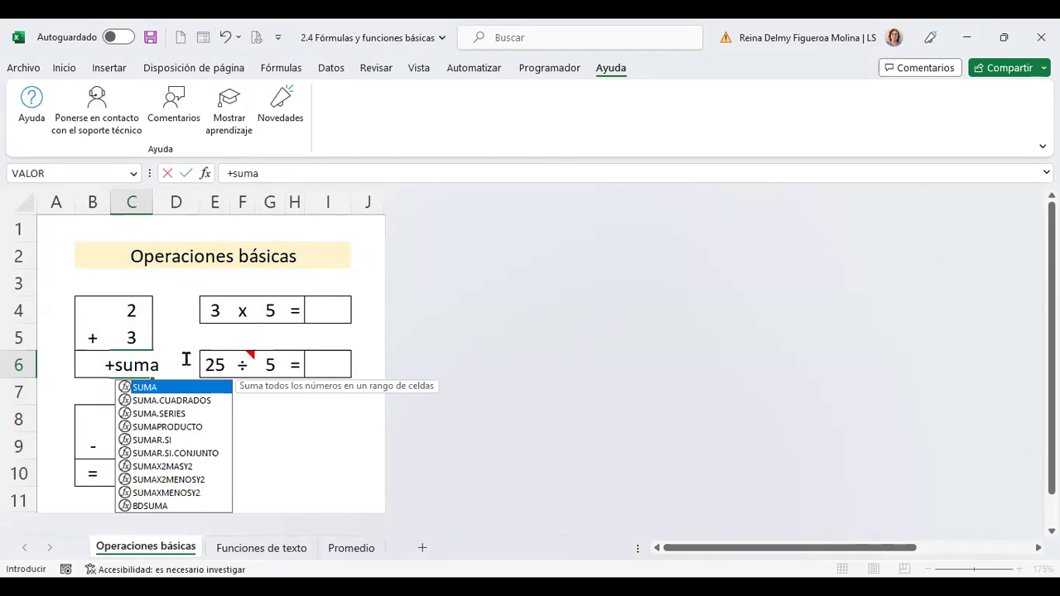
double_click(147, 389)
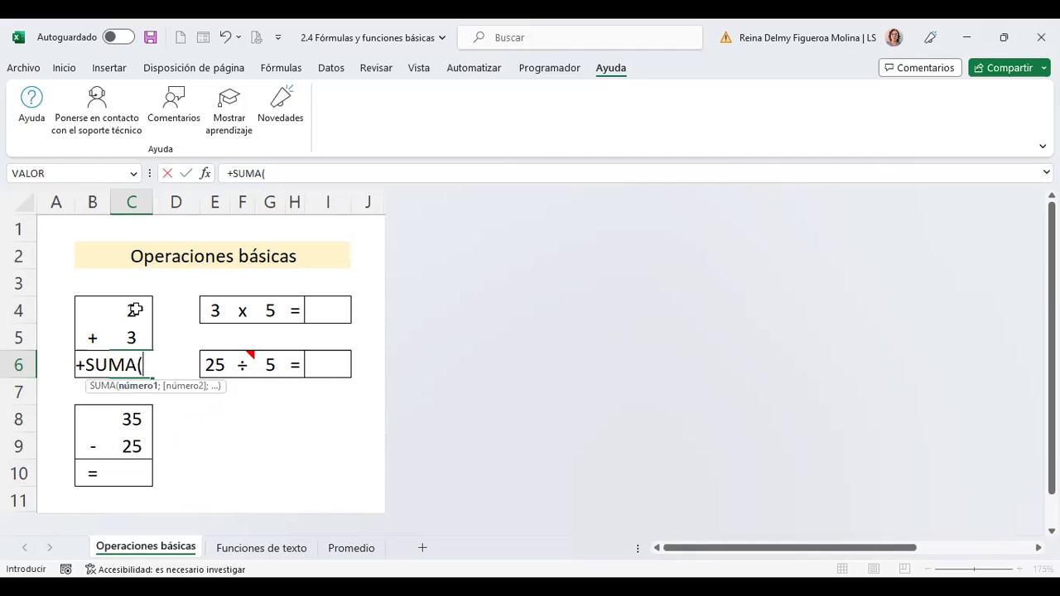
left_click_drag(135, 310, 132, 335)
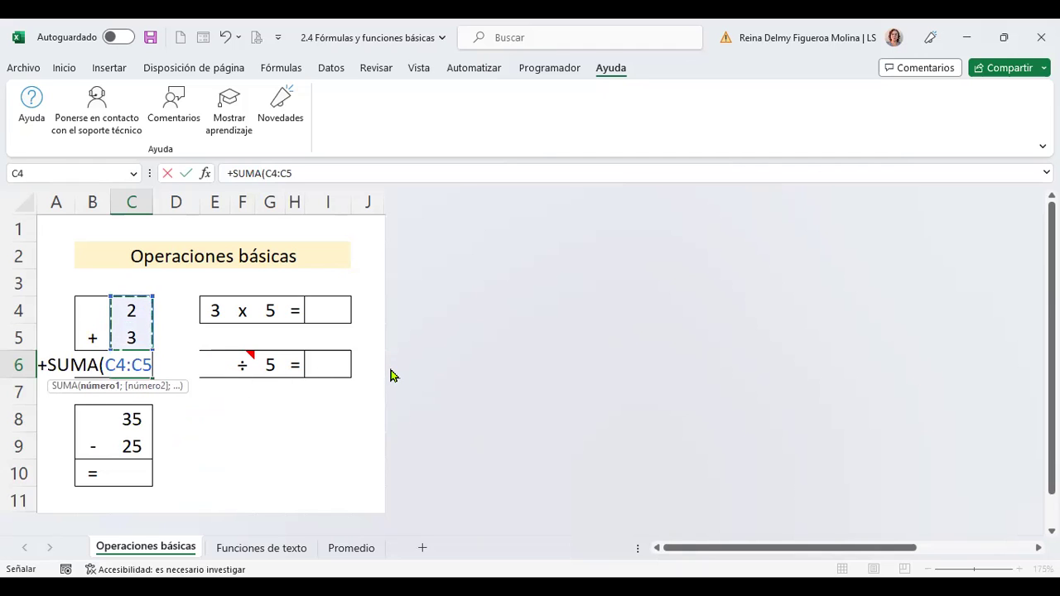
key("Return")
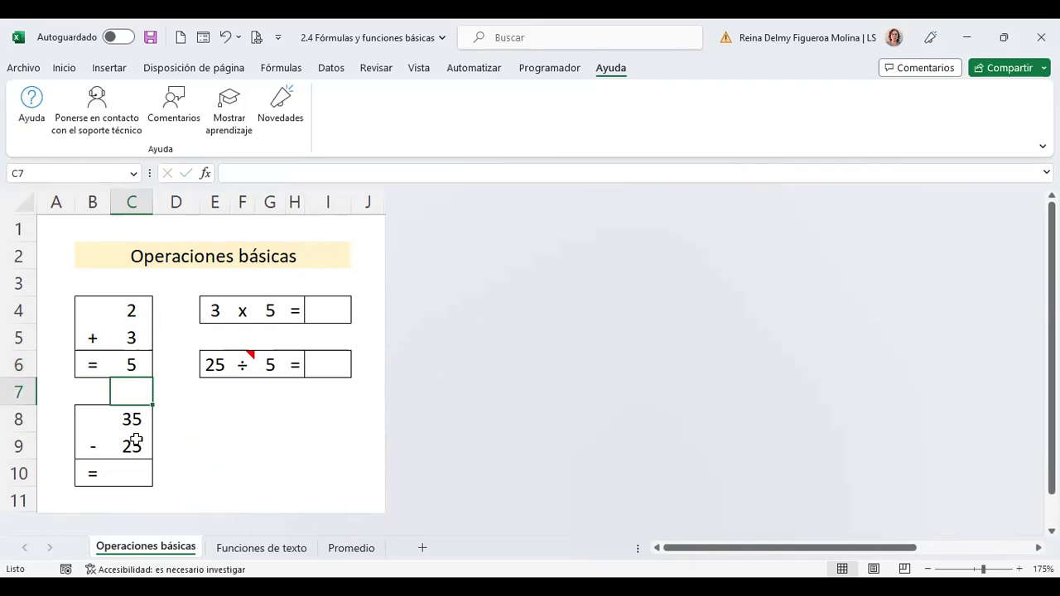
- Enter +C8-C9 in C10 so the 35 − 25 exercise shows 10
left_click(131, 473)
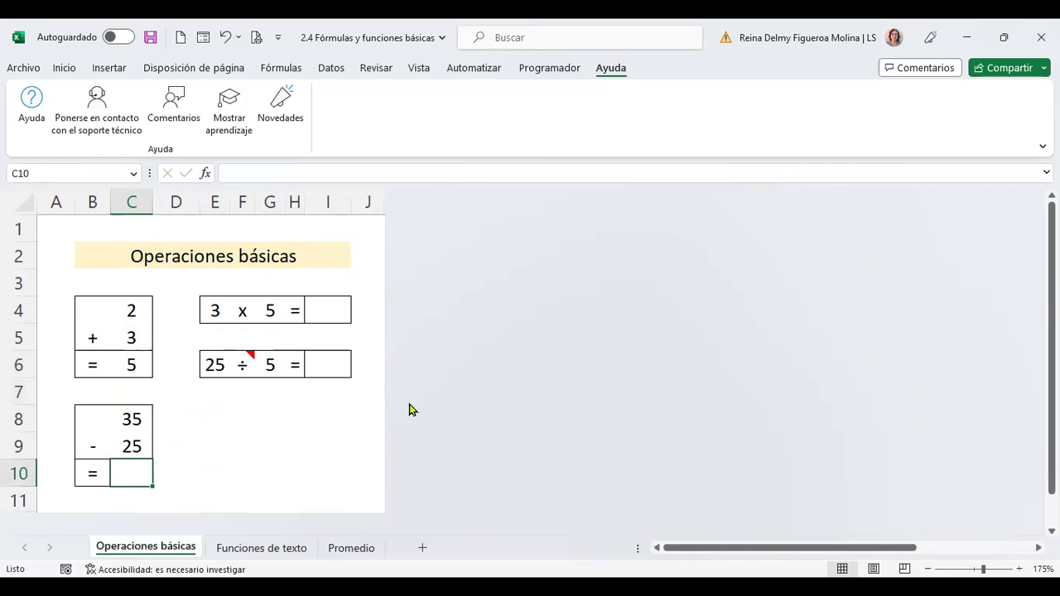
type("+")
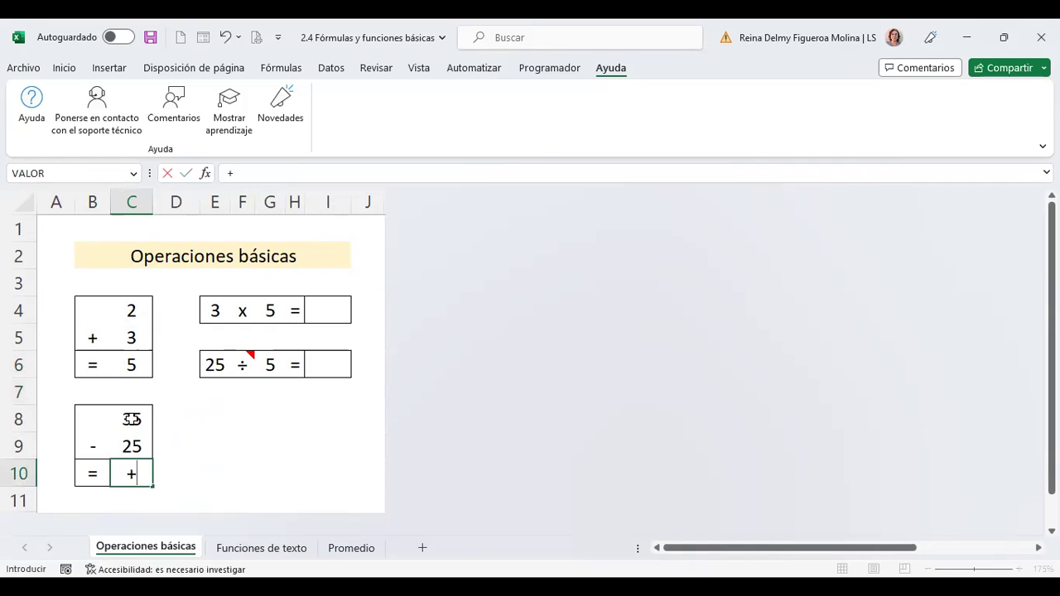
left_click(132, 419)
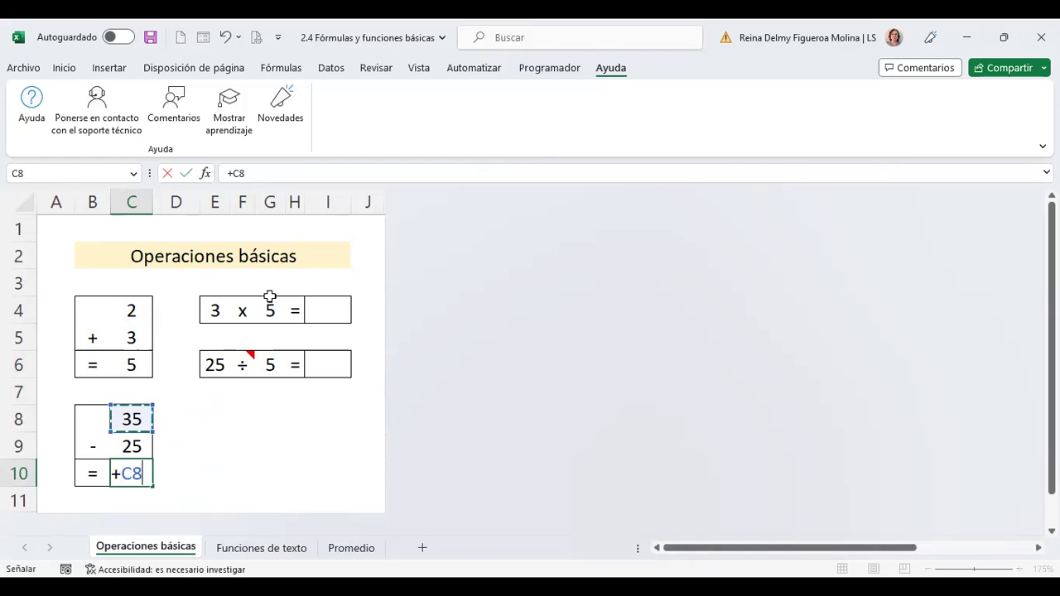
type("-")
left_click(131, 446)
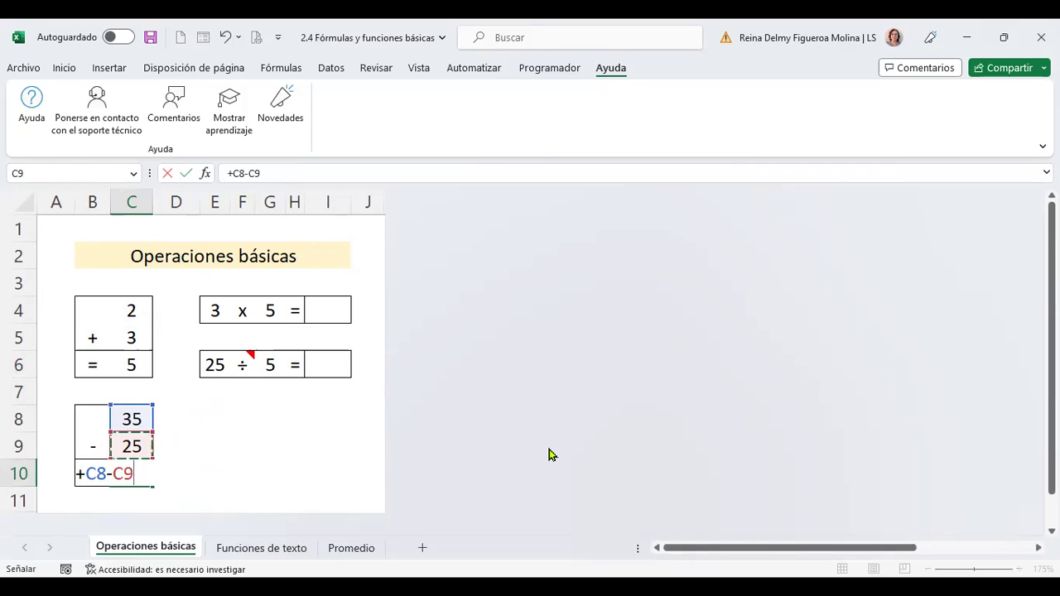
key("Return")
key("Up")
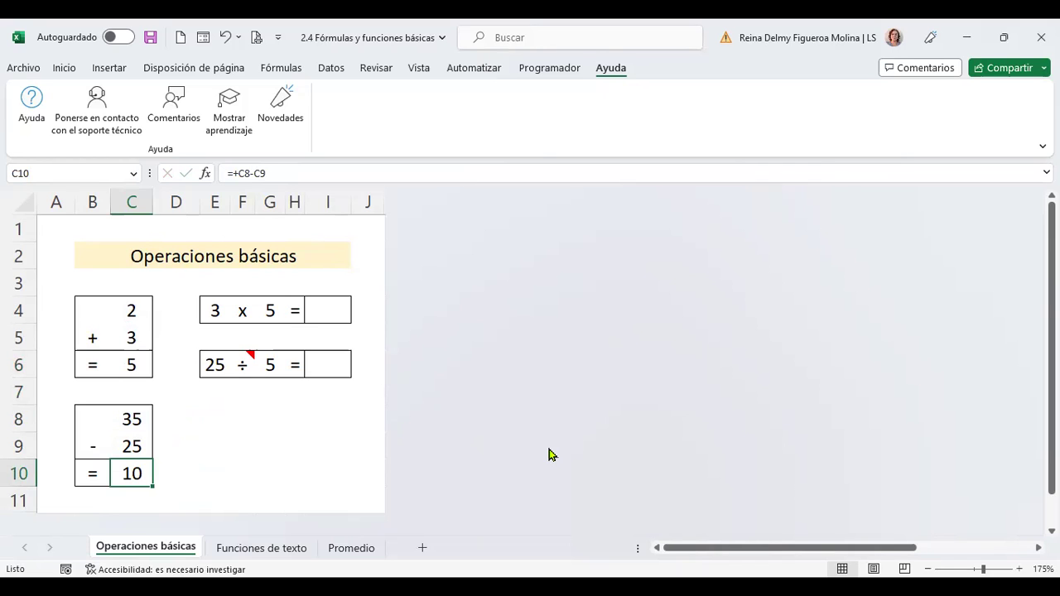
left_click(329, 306)
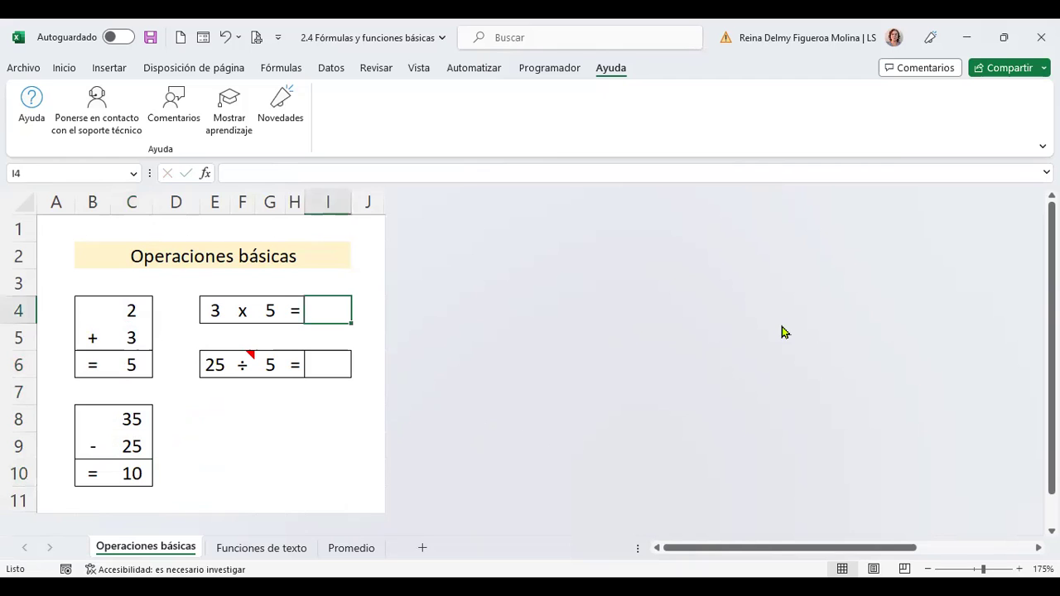
- Enter +E4*G4 in I4 to multiply 3 by 5
type("+")
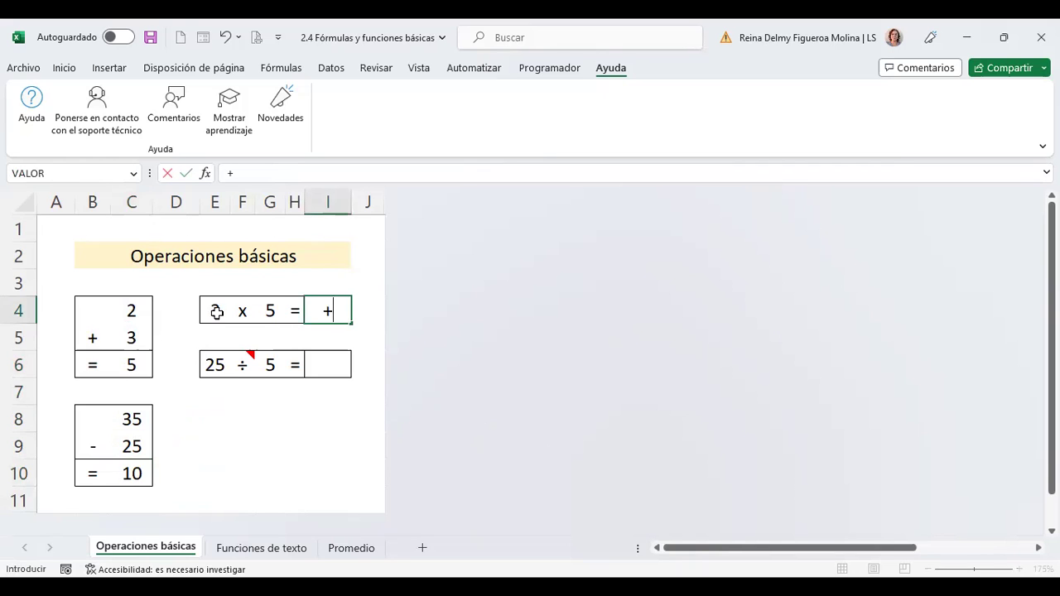
left_click(214, 310)
type("*")
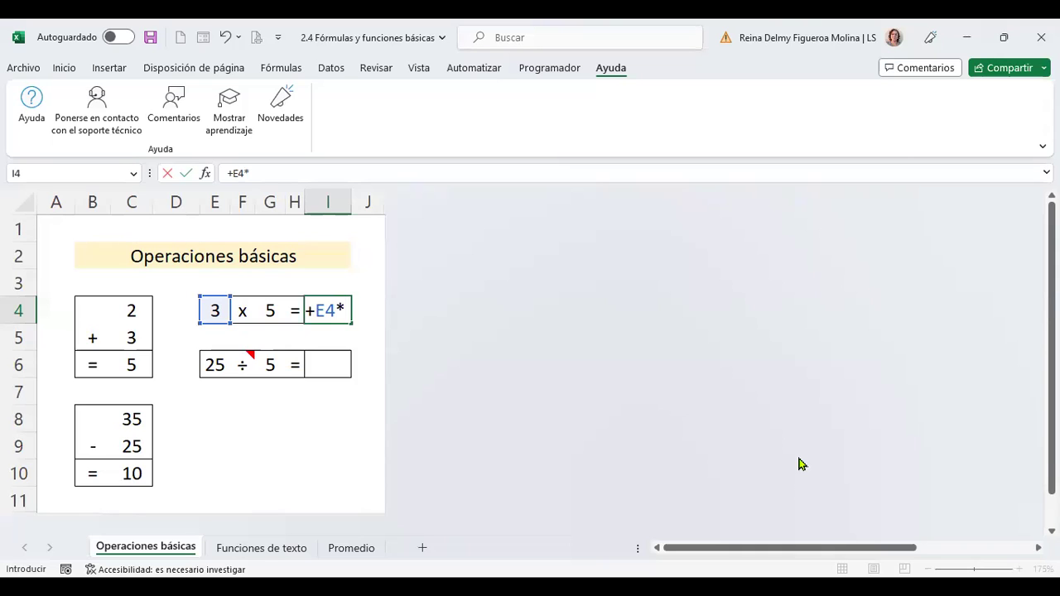
left_click(271, 308)
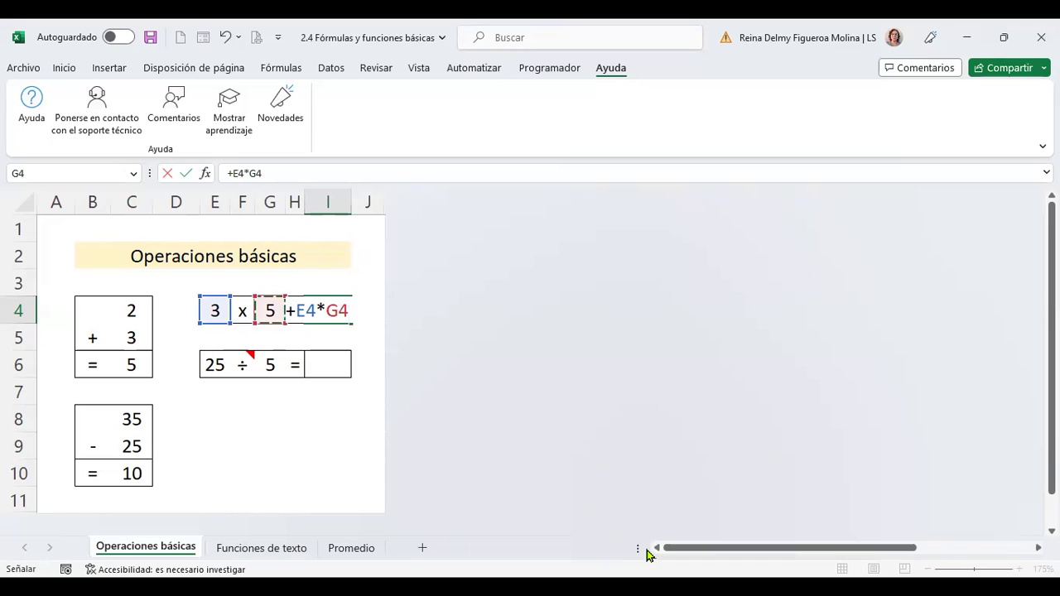
key("Return")
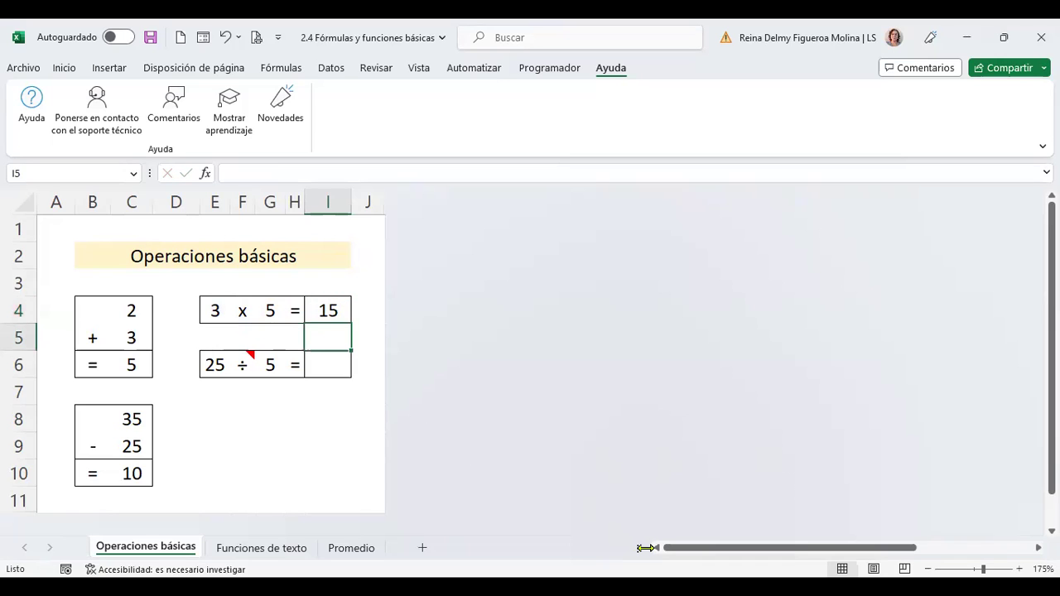
key("Up")
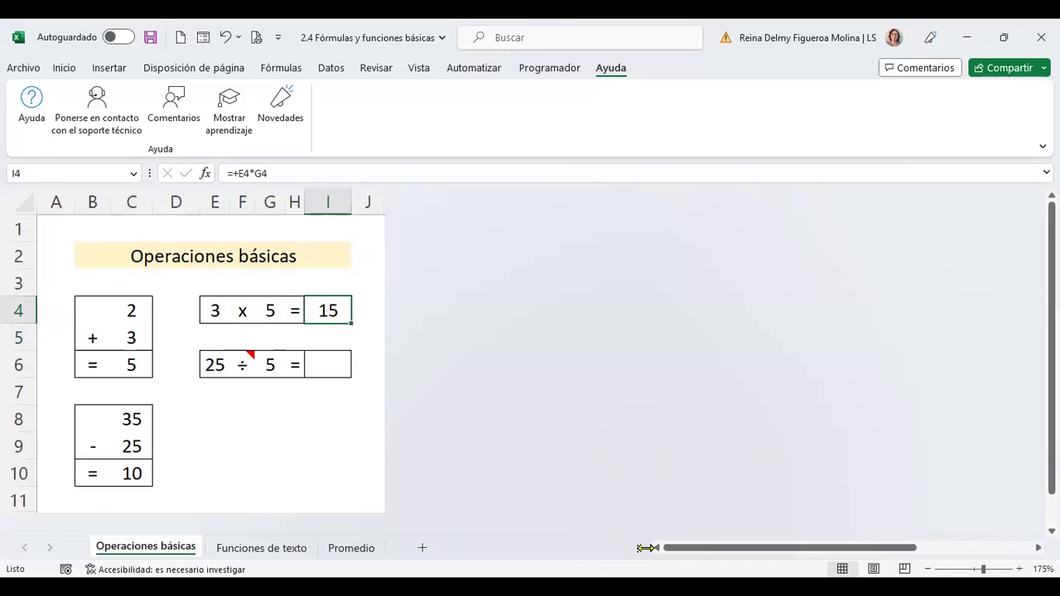
- Rewrite I4 as +PRODUCTO(E4:G4), showing 15
type("+")
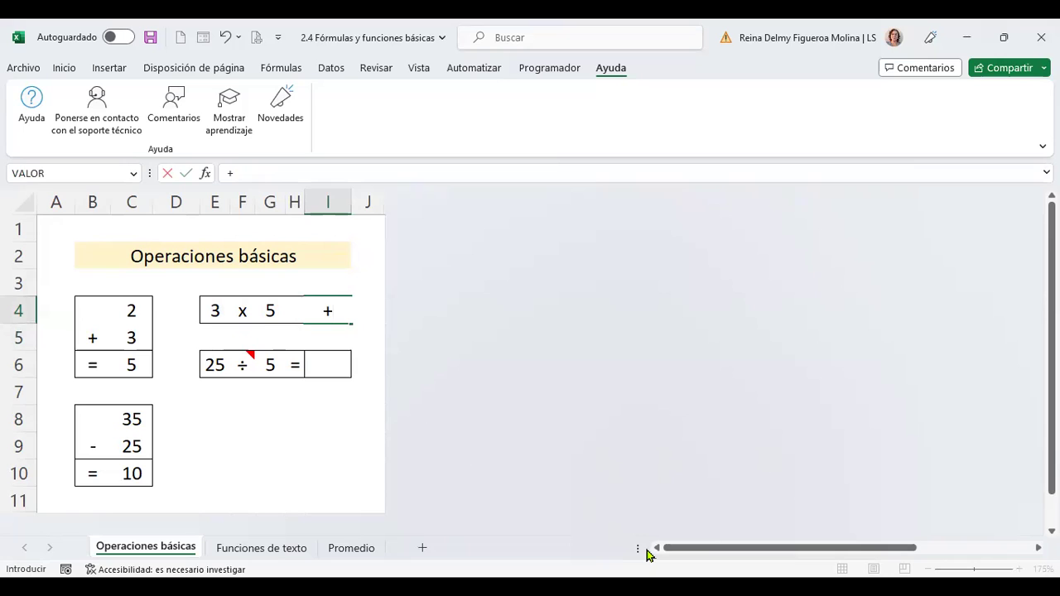
type("produ")
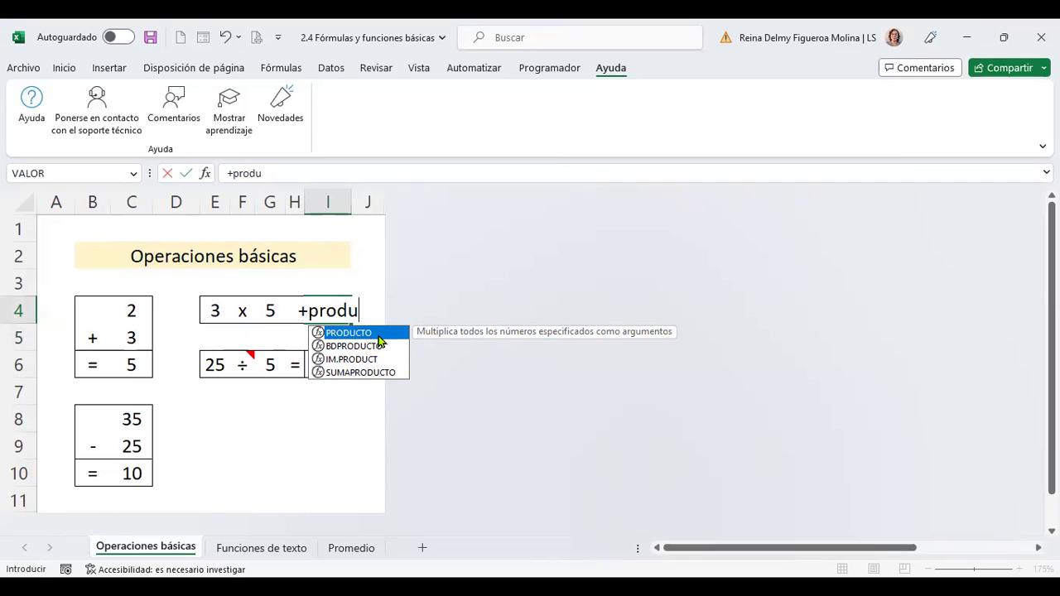
double_click(379, 332)
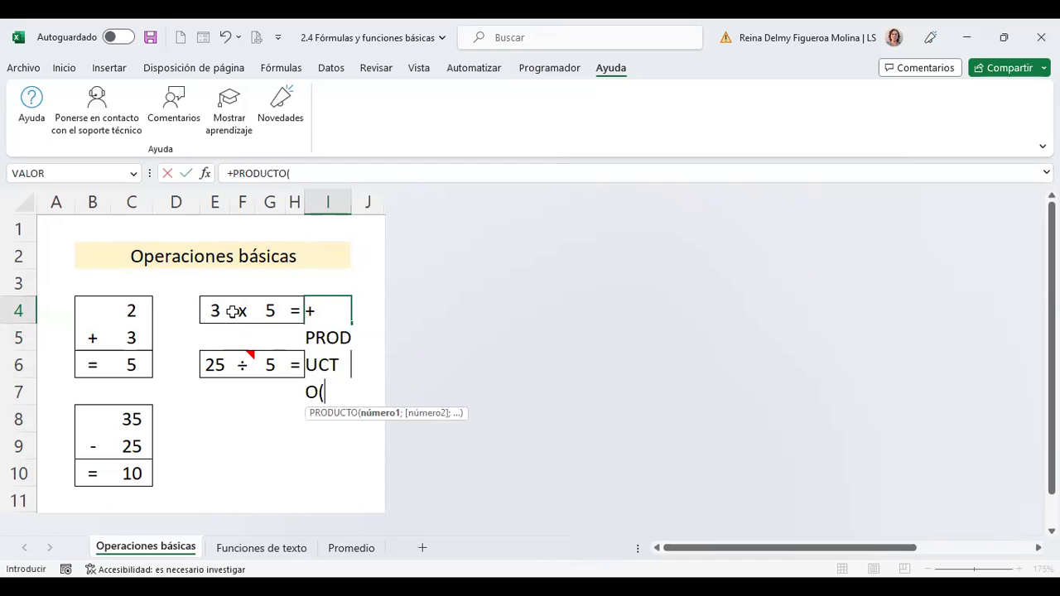
left_click_drag(218, 309, 270, 310)
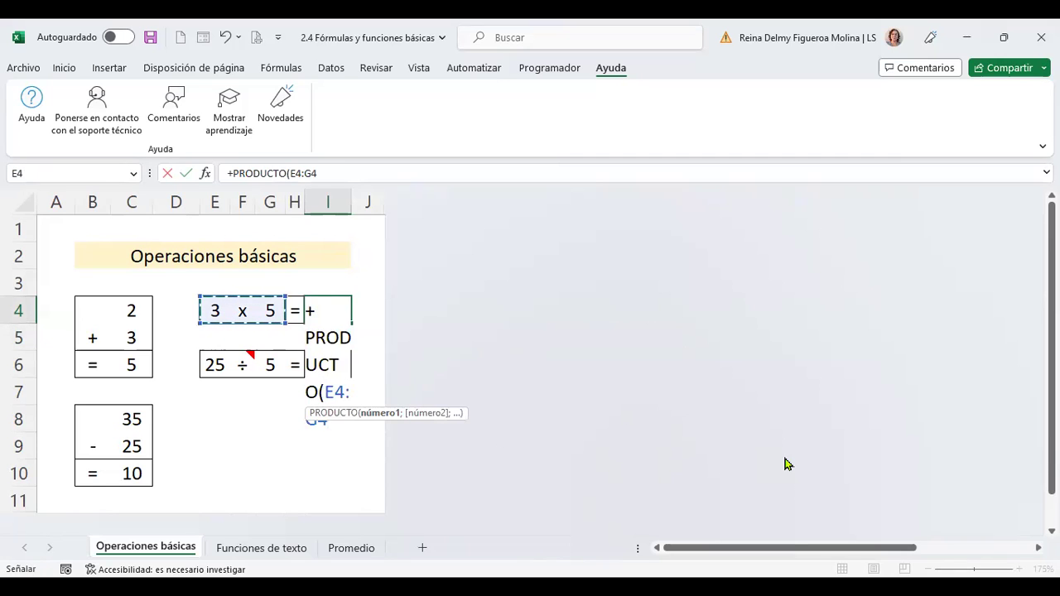
key("Return")
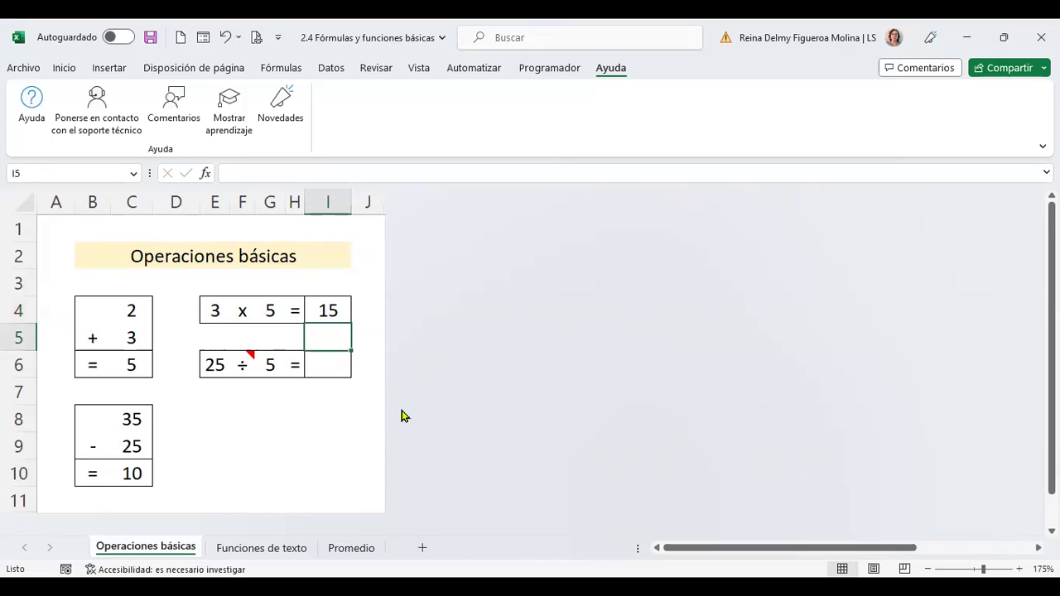
- Enter +E6/G6 in I6 to divide 25 by 5, showing 5
left_click(324, 360)
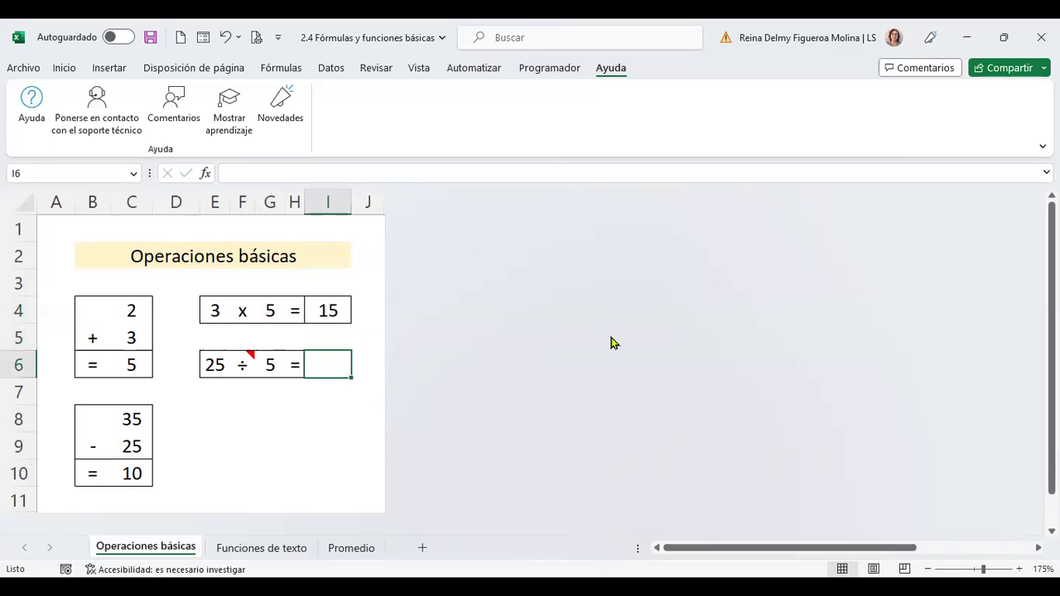
type("+")
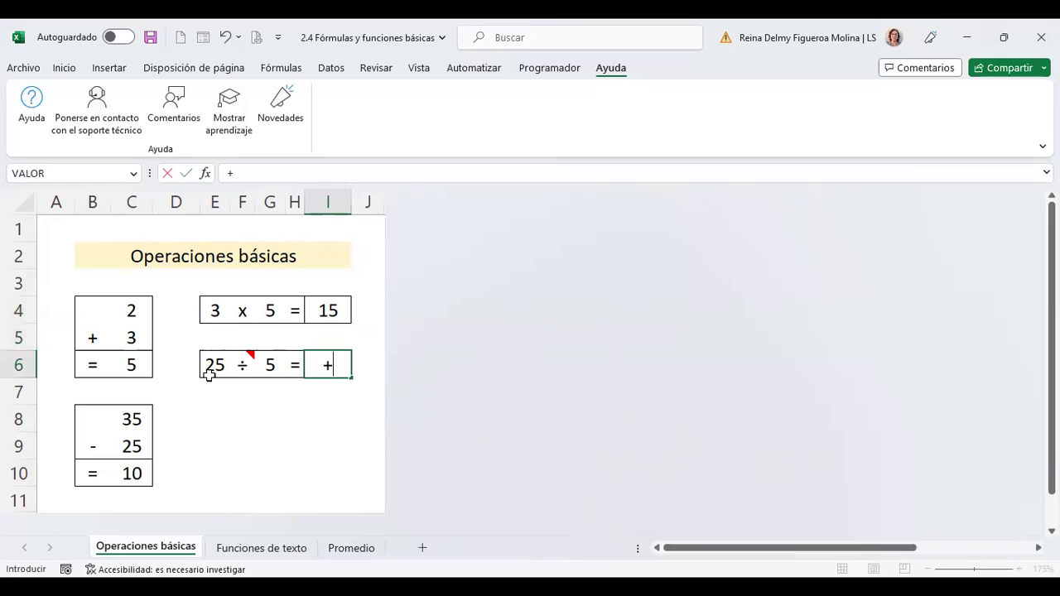
left_click(214, 365)
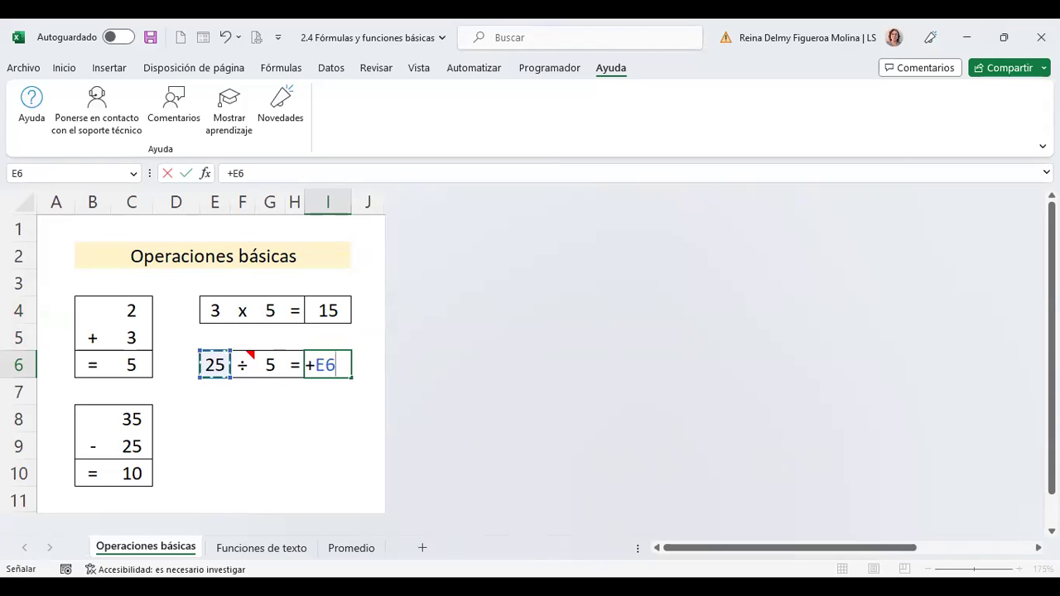
type("/")
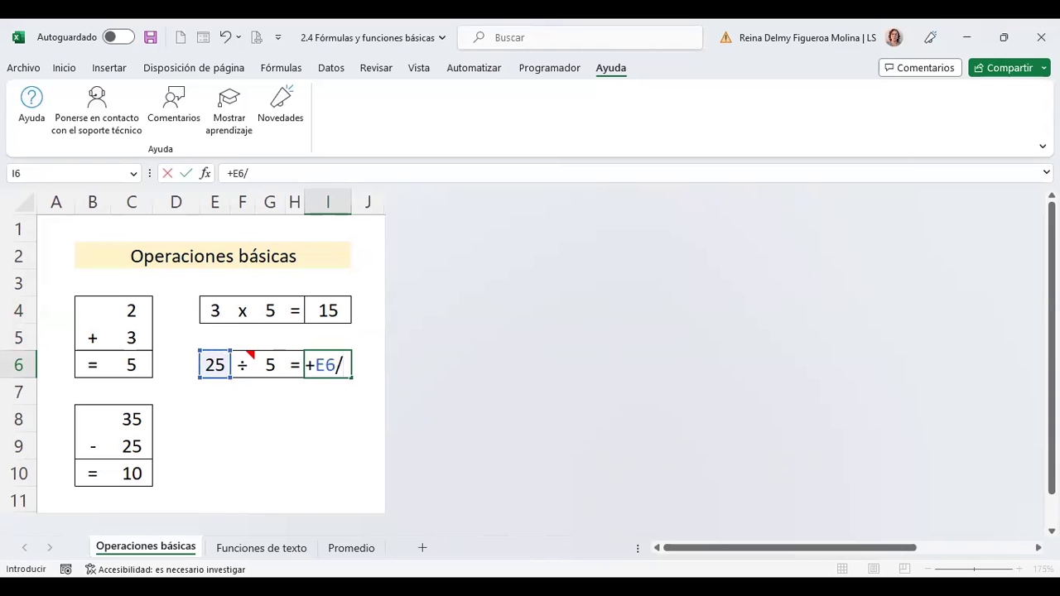
left_click(271, 364)
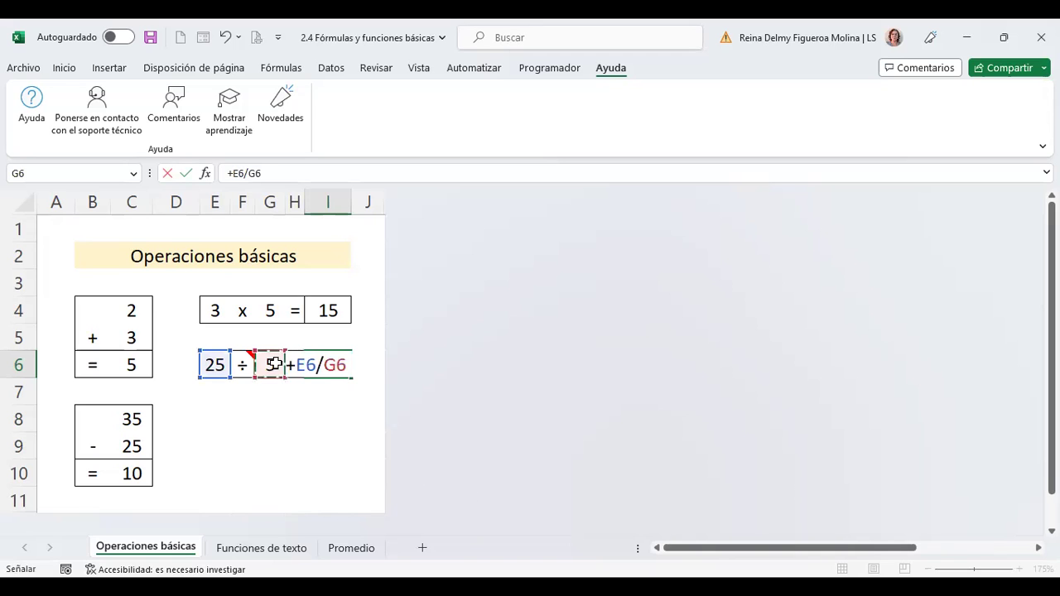
key("Return")
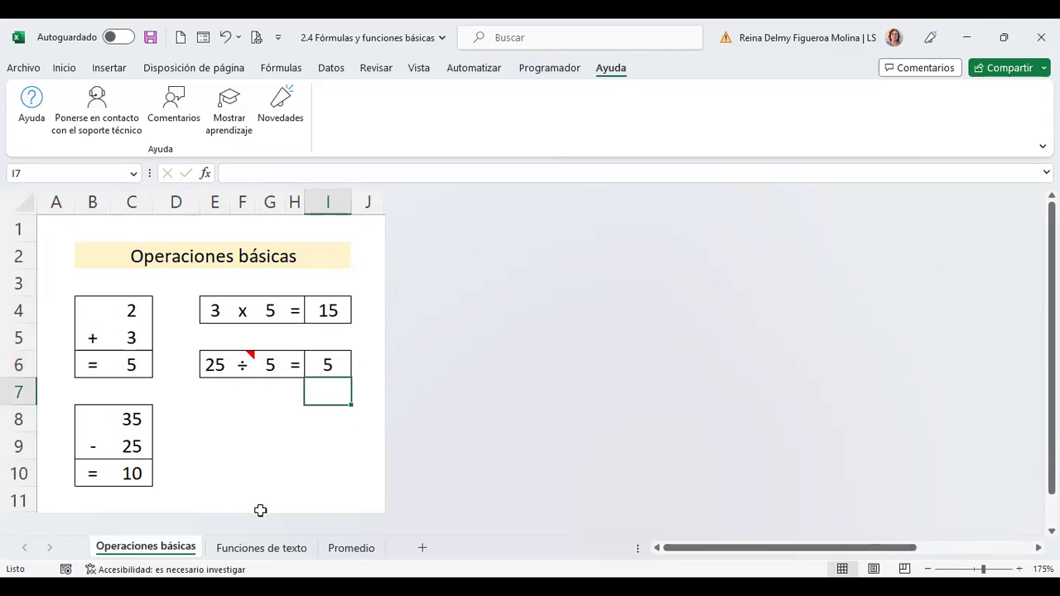
- Open the Funciones de texto sheet at 120% zoom, back at cell A1
left_click(281, 551)
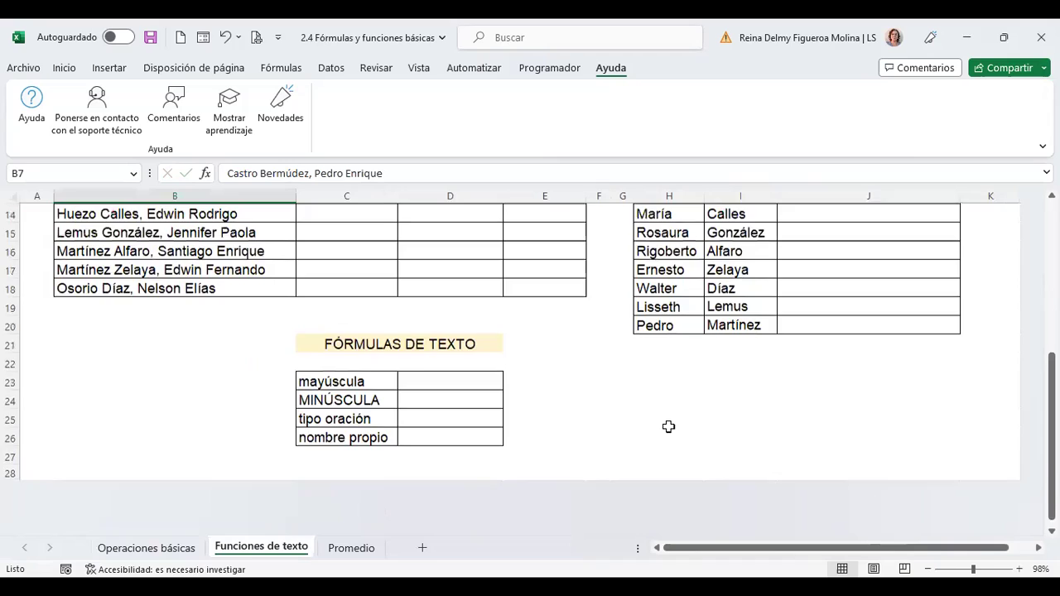
scroll(668, 426, "up", 2)
scroll(668, 426, "up", 1)
left_click(1018, 569)
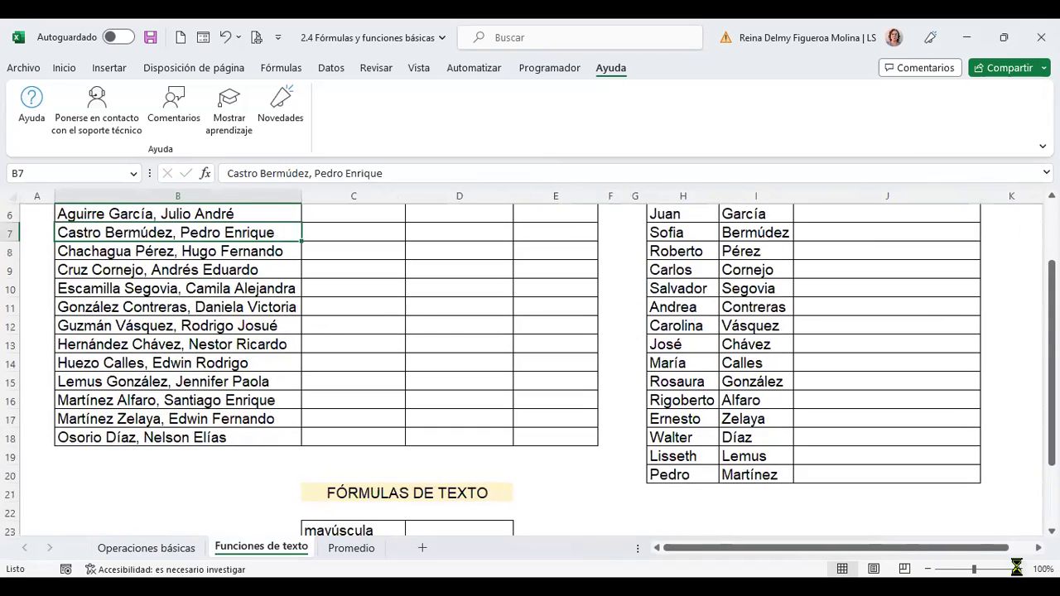
left_click(1016, 568)
scroll(778, 406, "up", 2)
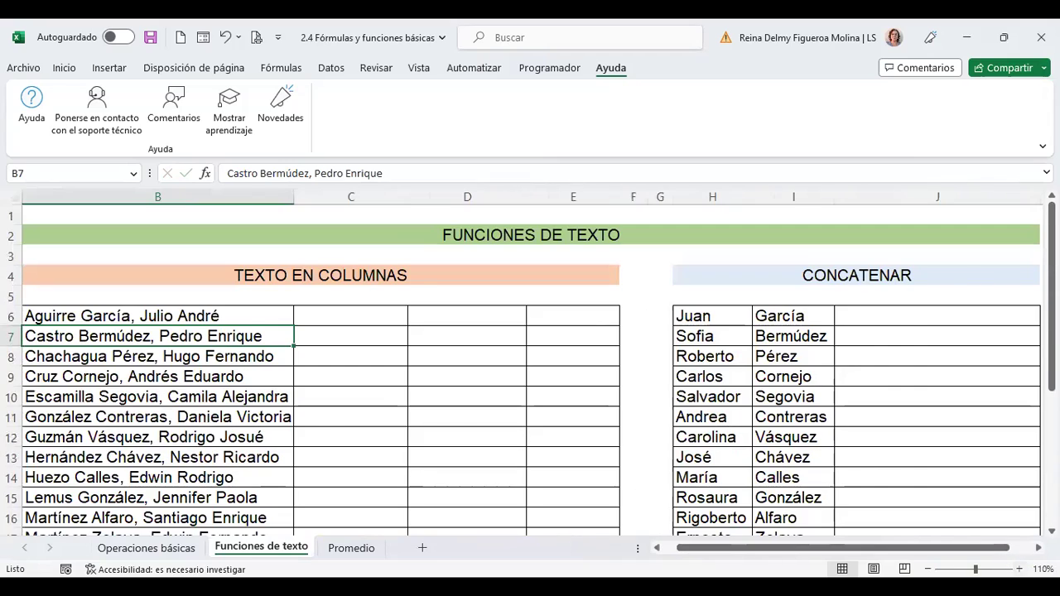
left_click(1018, 568)
left_click(620, 438)
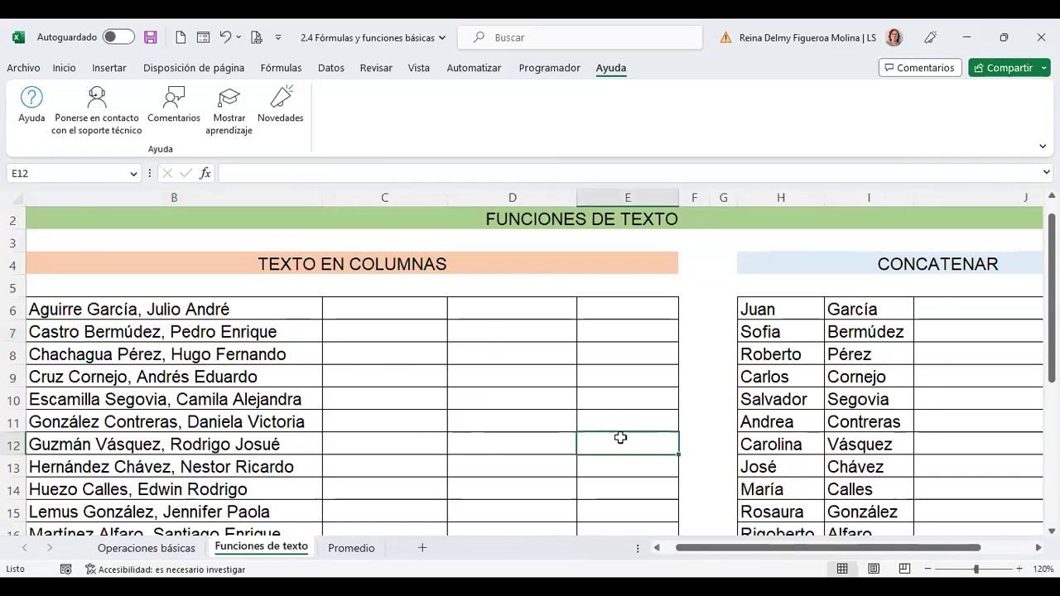
key("ctrl+Home")
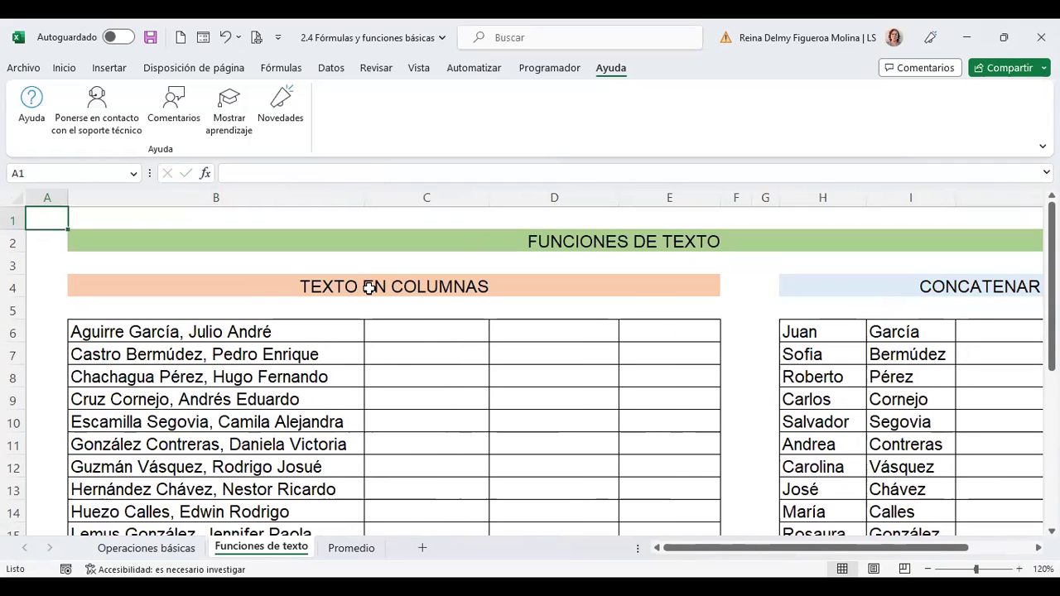
- Review the column B name list, selecting B6:B8, and return to C6
left_click(412, 333)
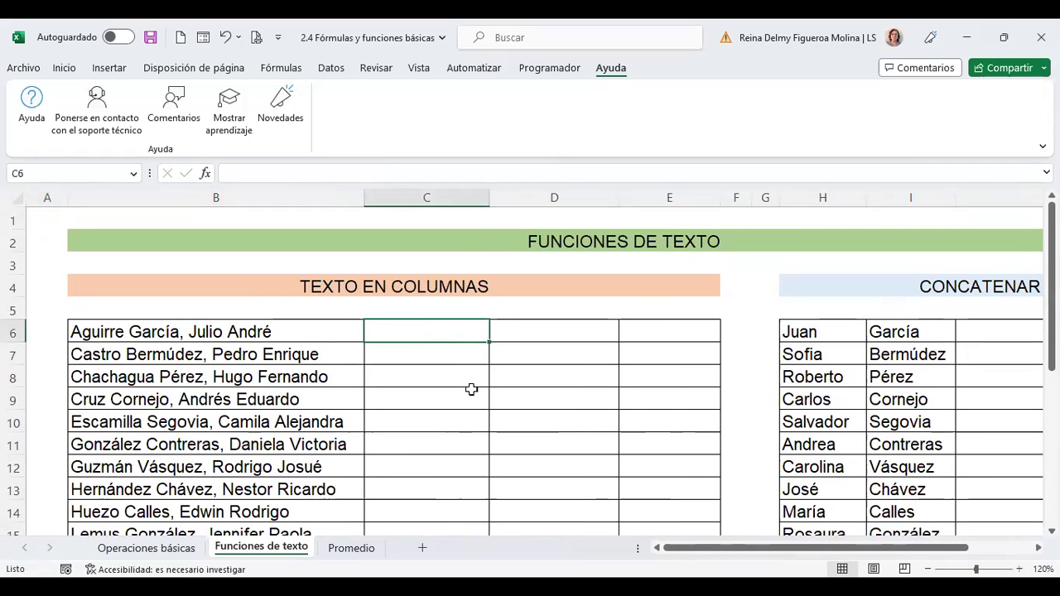
scroll(460, 383, "down", 1)
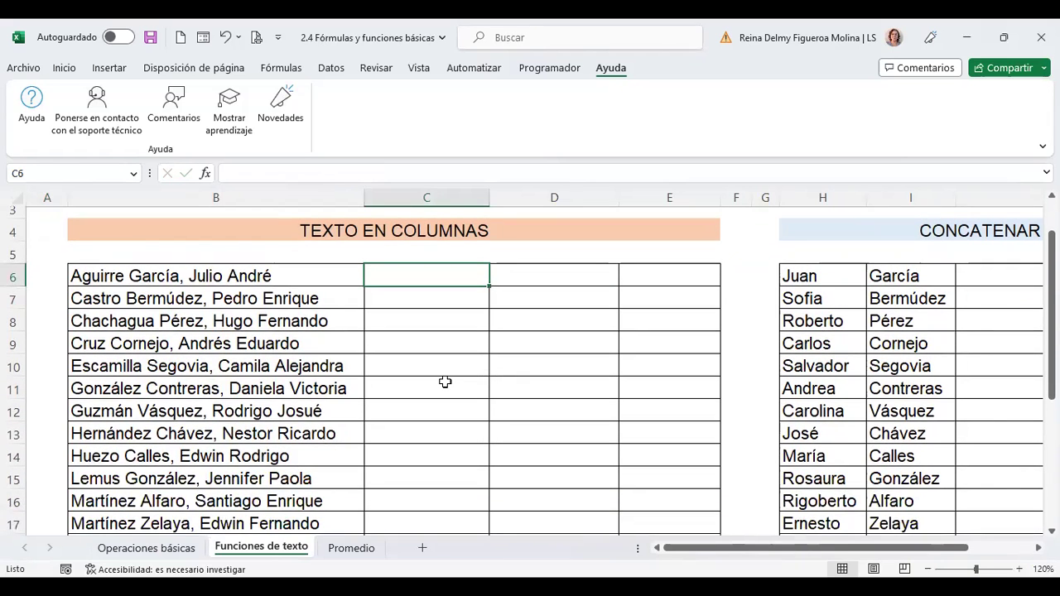
left_click_drag(289, 276, 279, 451)
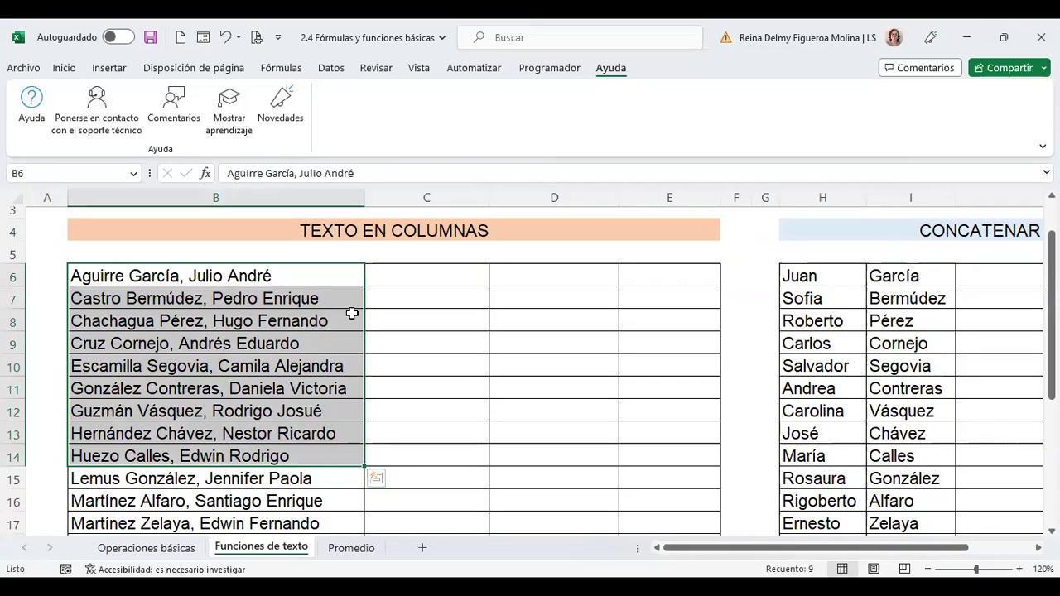
left_click(409, 274)
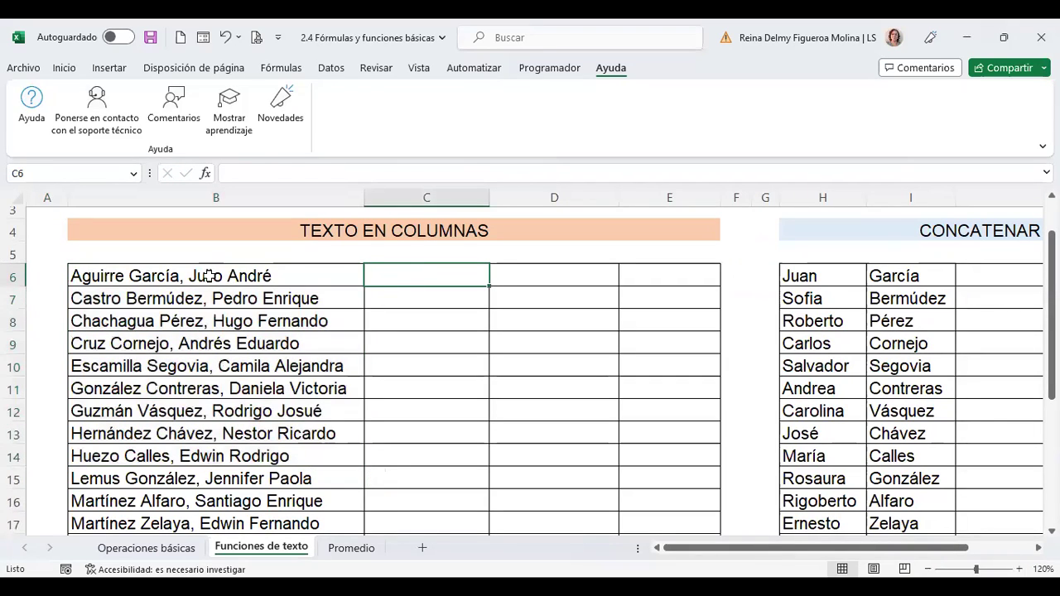
left_click_drag(209, 276, 207, 312)
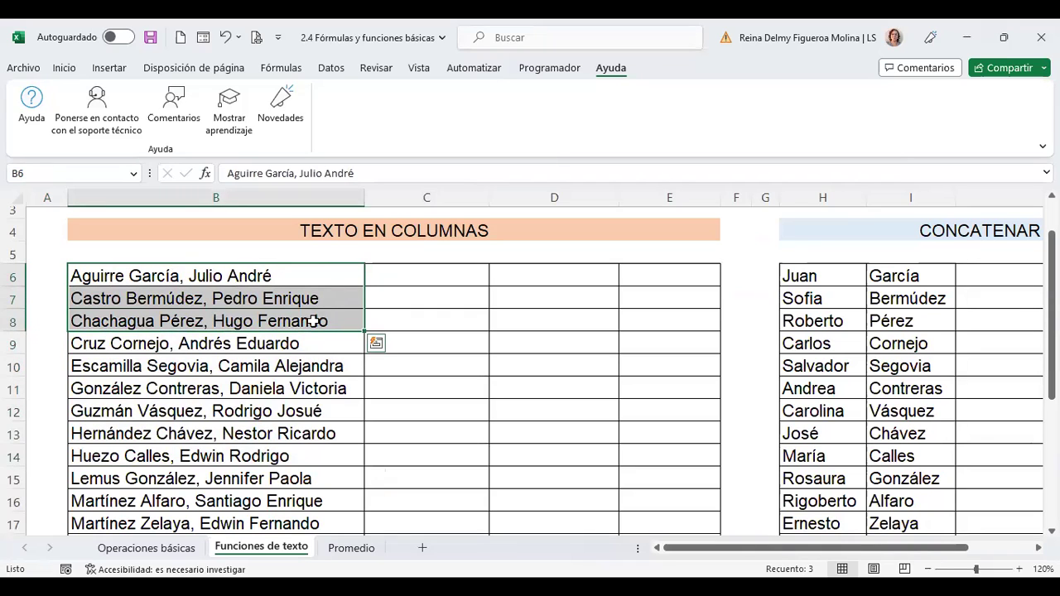
left_click(403, 274)
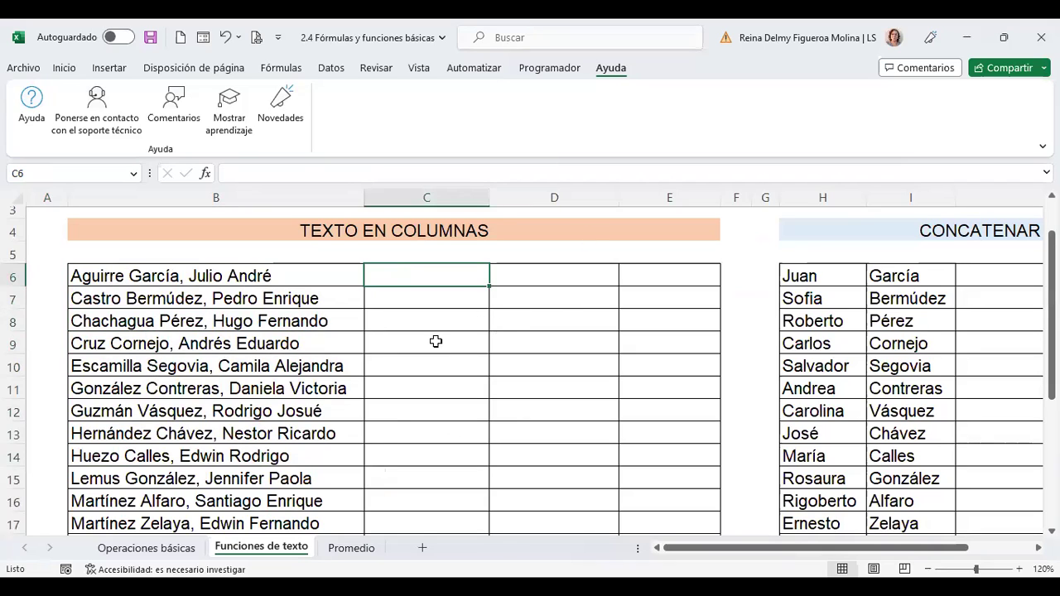
scroll(592, 335, "up", 1)
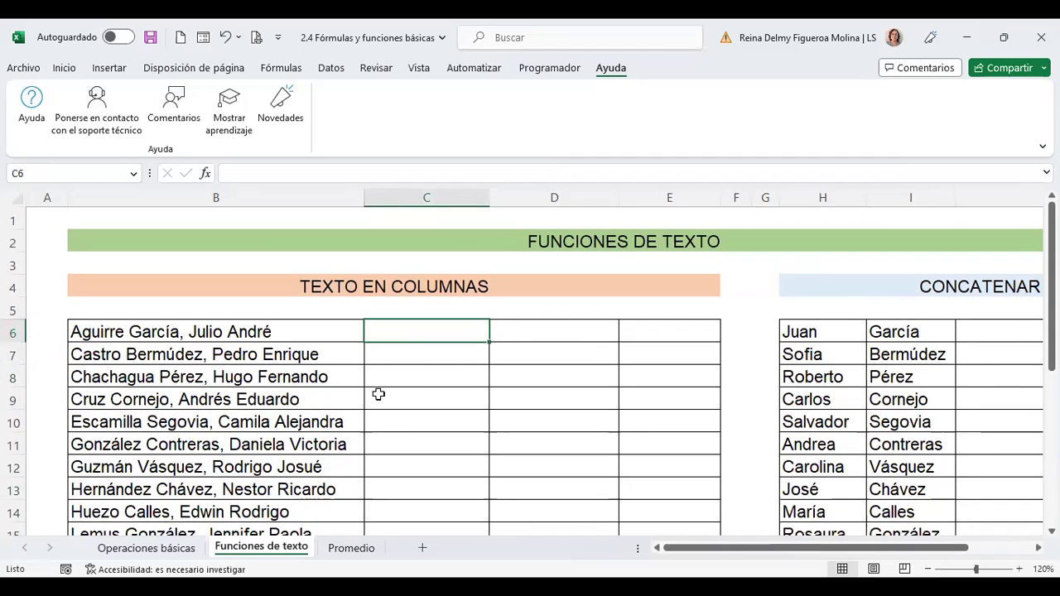
scroll(411, 349, "down", 1)
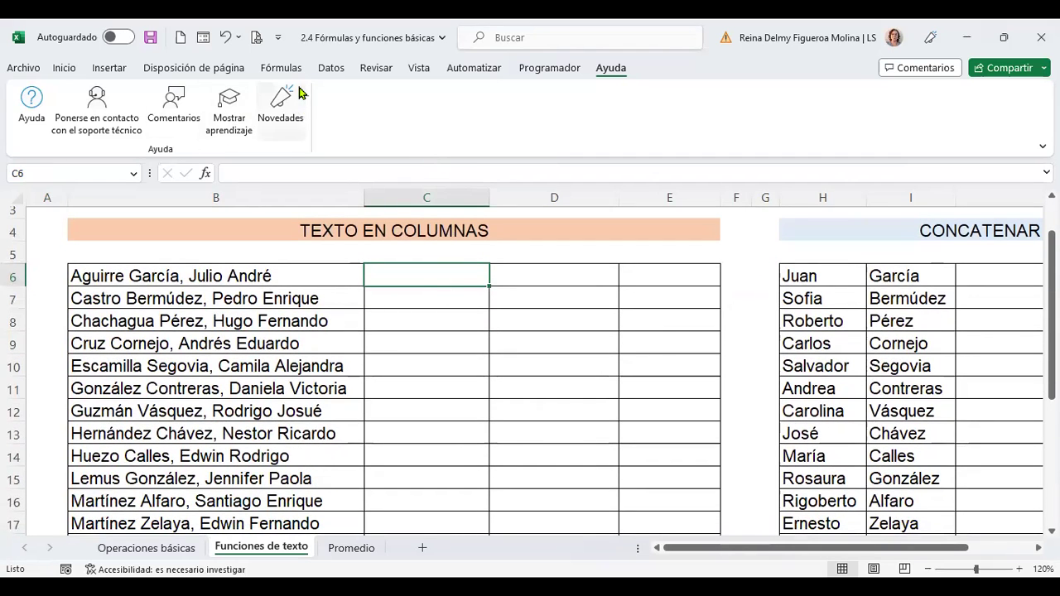
- Try Texto en columnas, dismiss the no-data warning, then select names B6:B18
left_click(330, 67)
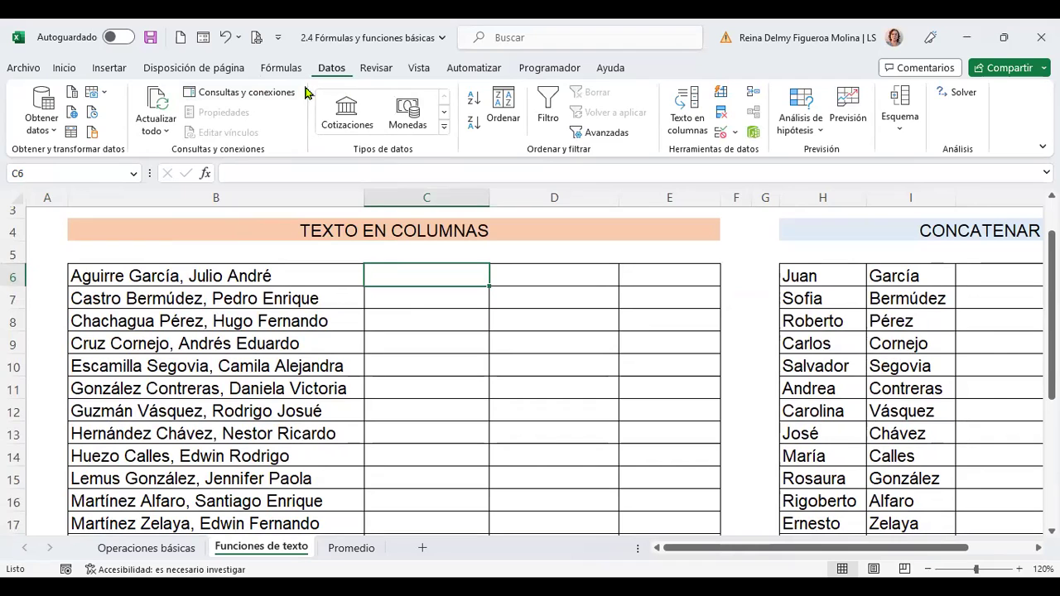
left_click(694, 132)
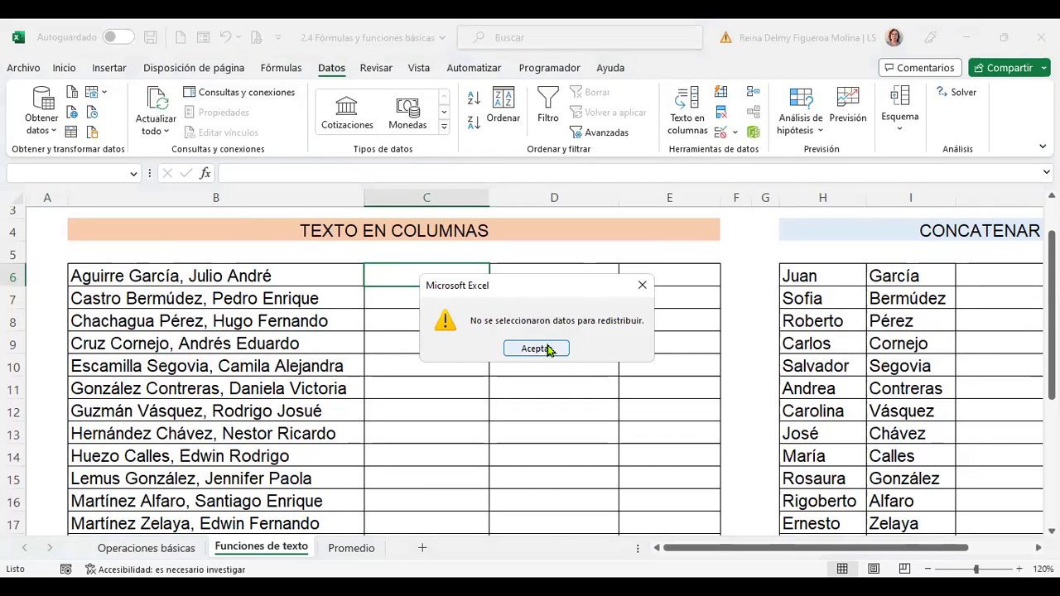
left_click(546, 348)
left_click_drag(311, 276, 304, 490)
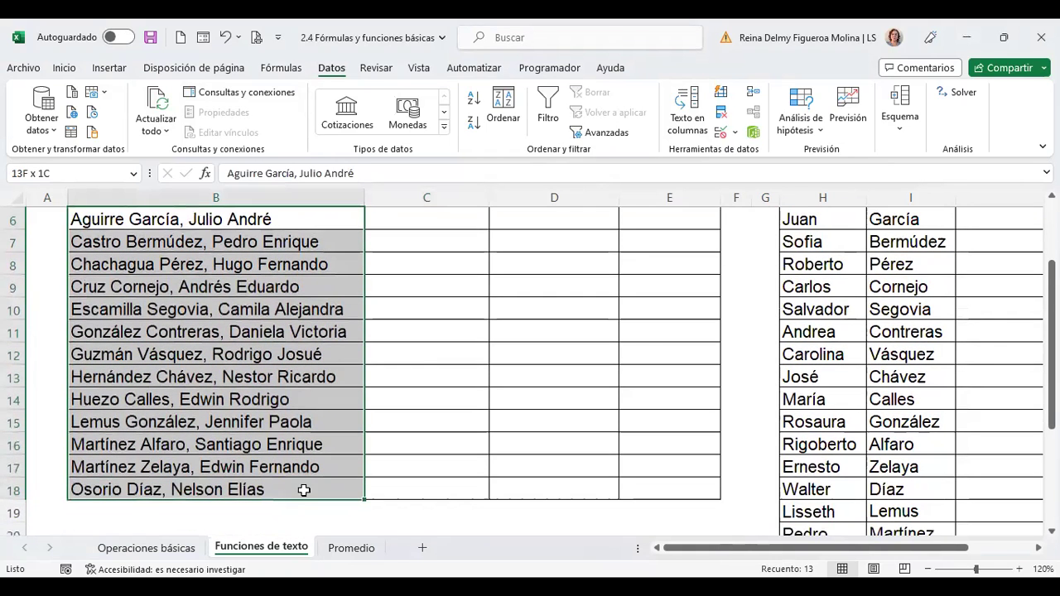
scroll(522, 391, "up", 2)
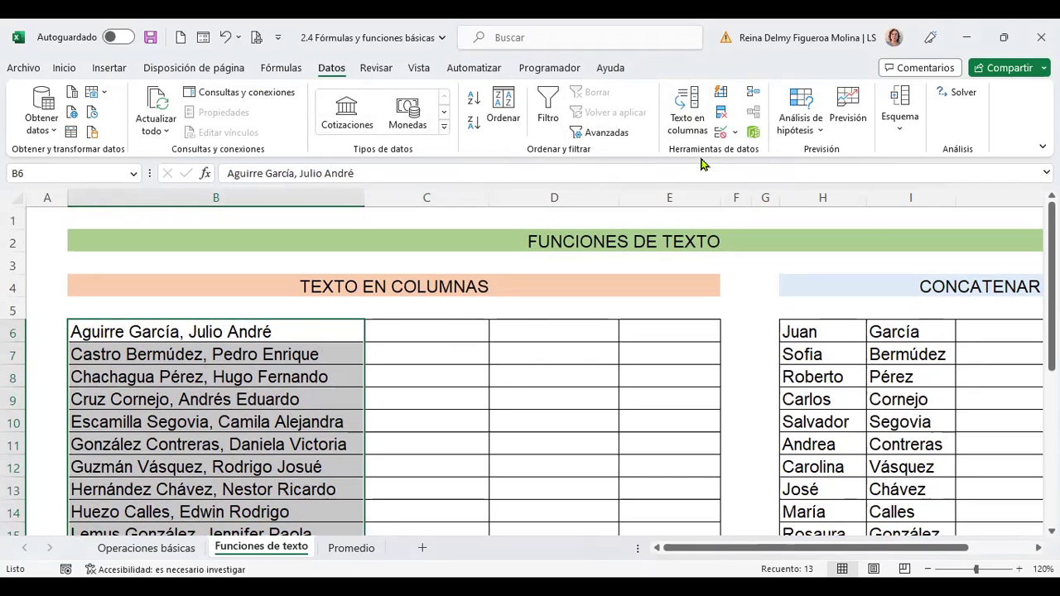
- Configure Texto en columnas to split the names at the comma only, replacing the tab delimiter
left_click(692, 120)
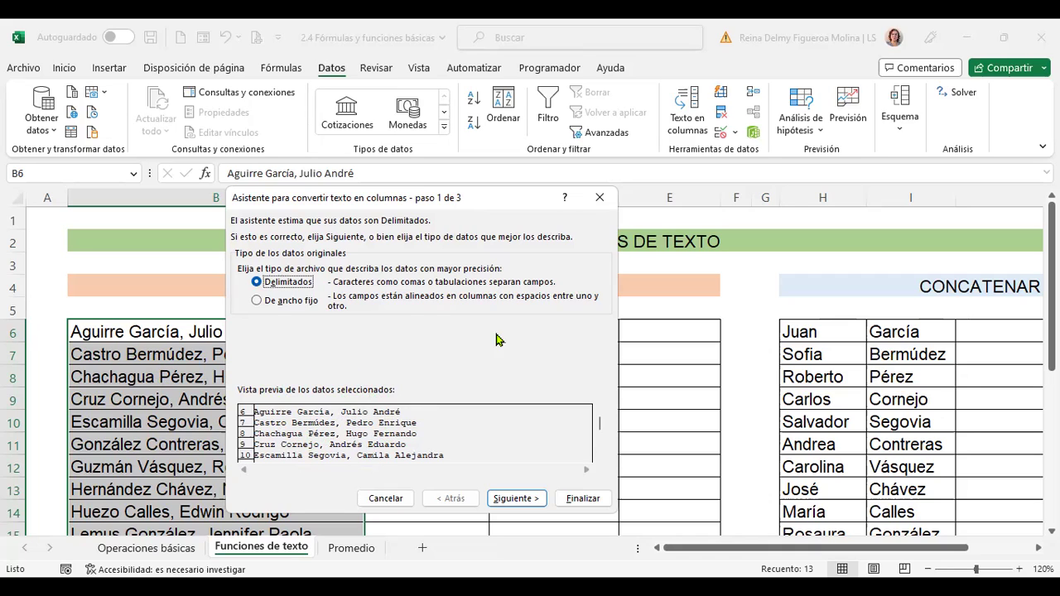
left_click(528, 500)
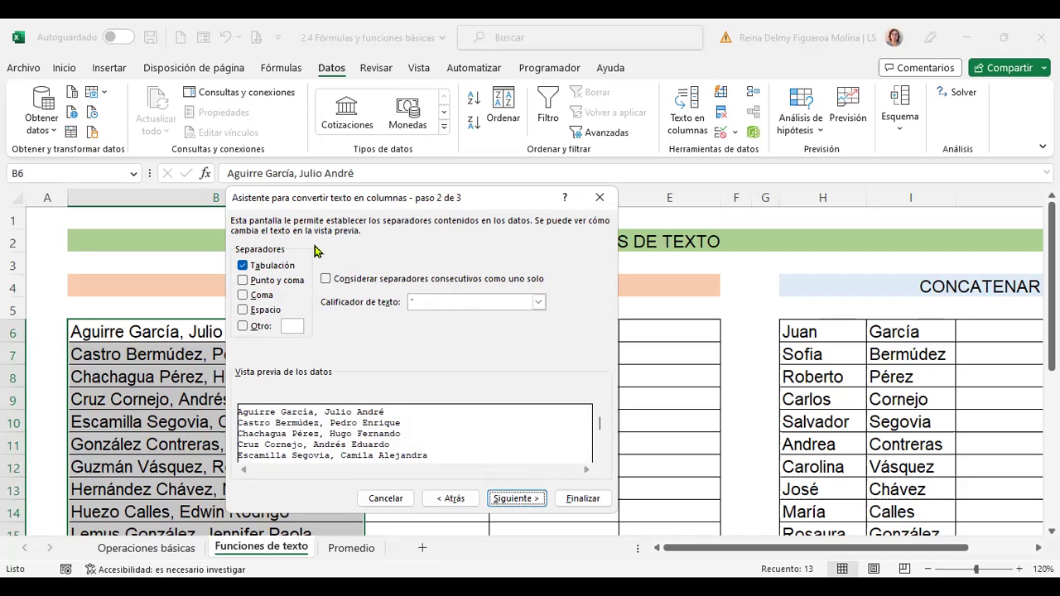
left_click(268, 266)
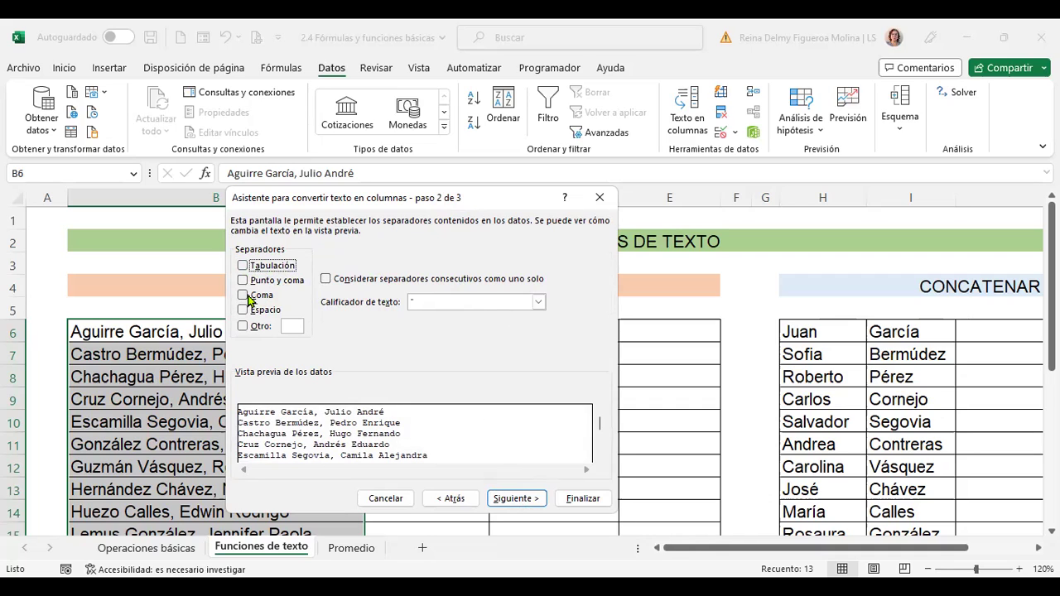
left_click(244, 296)
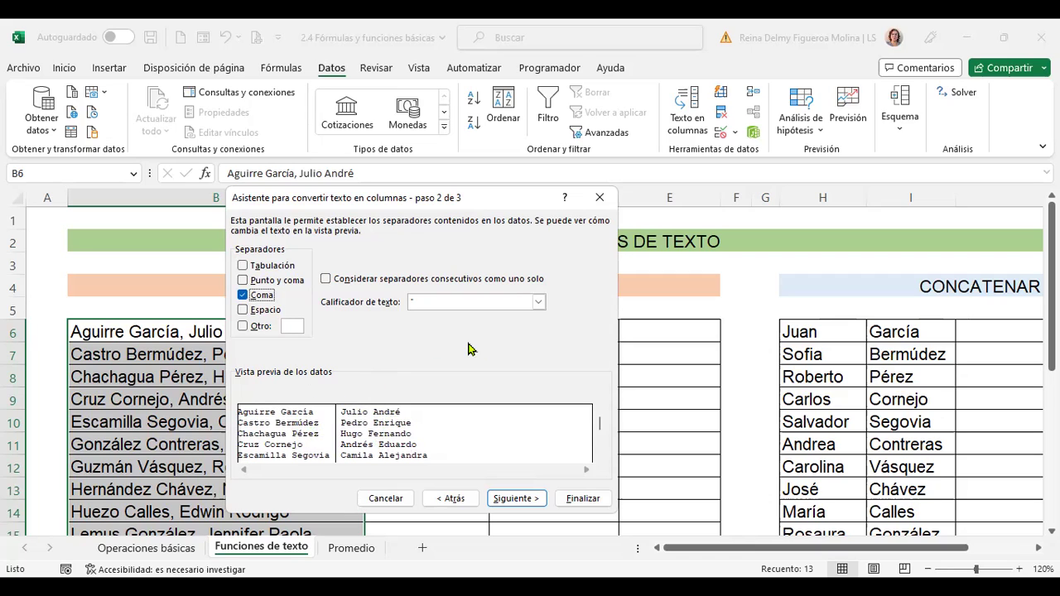
left_click(517, 498)
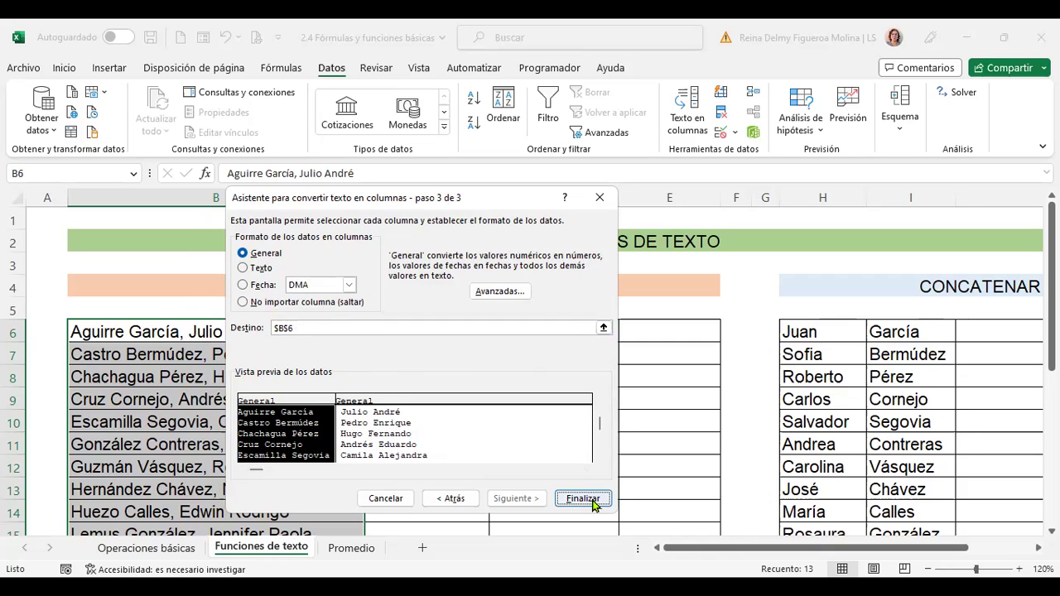
- Finish the comma split, accept replacing the cell data, then undo it
left_click(593, 504)
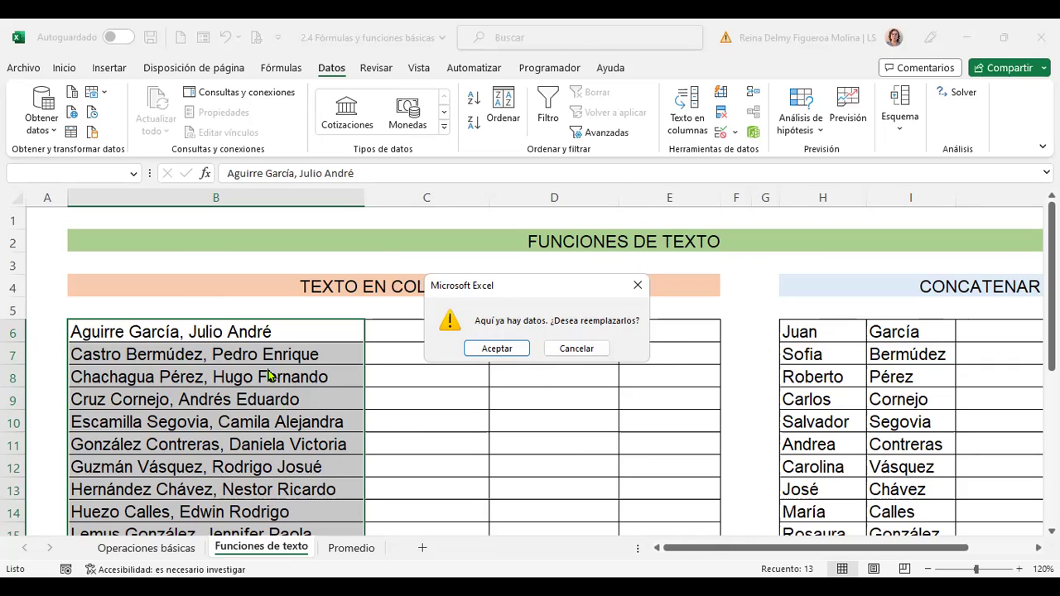
left_click(497, 348)
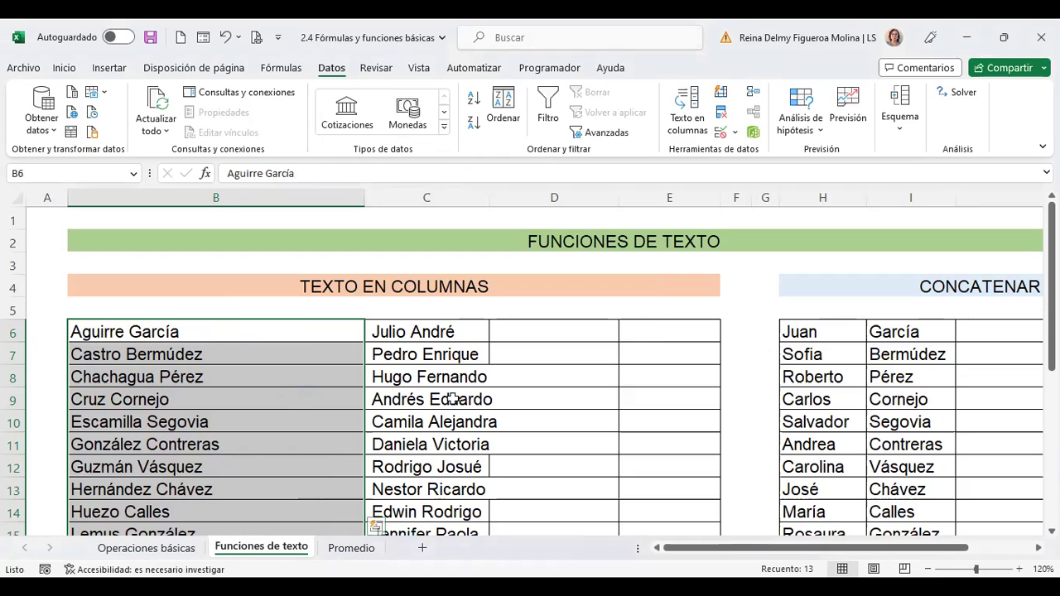
key("ctrl+z")
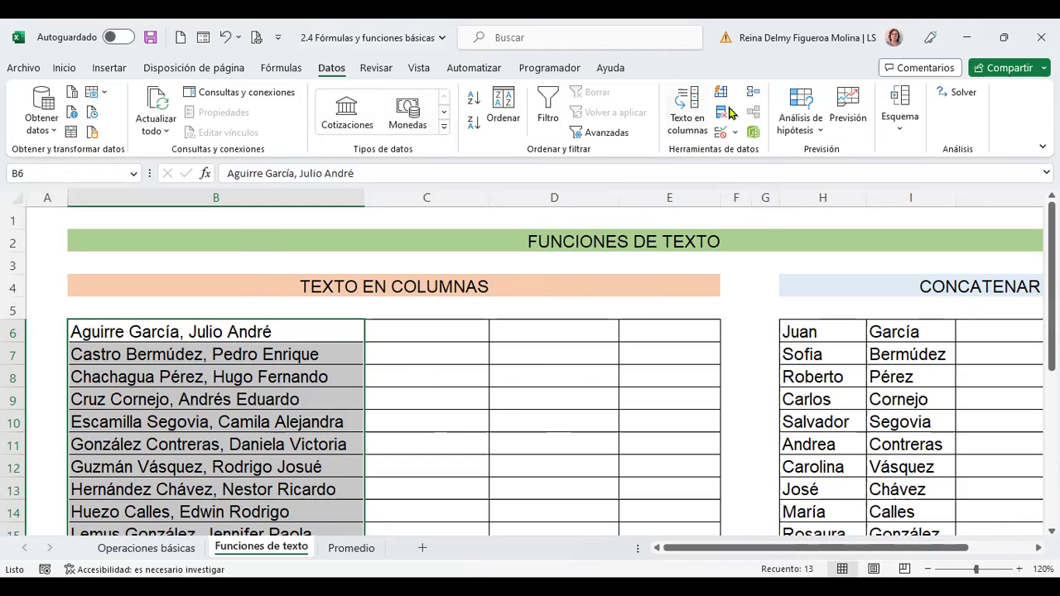
- Reopen Texto en columnas on the names and advance to the delimiter options
left_click(696, 131)
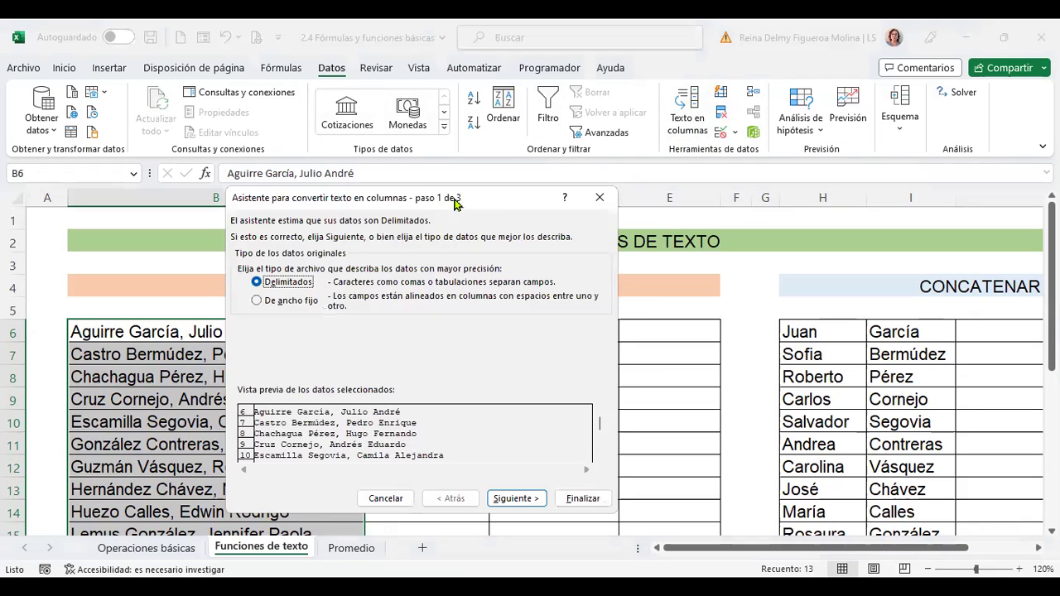
left_click(513, 498)
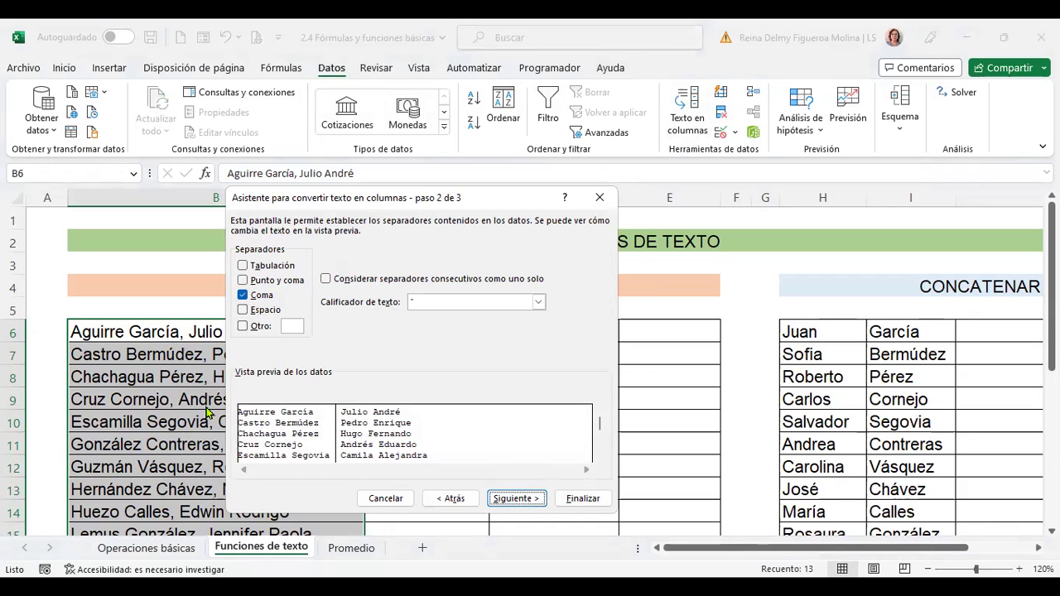
- Add space as a delimiter, treating consecutive separators as one, and finish the four-column split
left_click(242, 310)
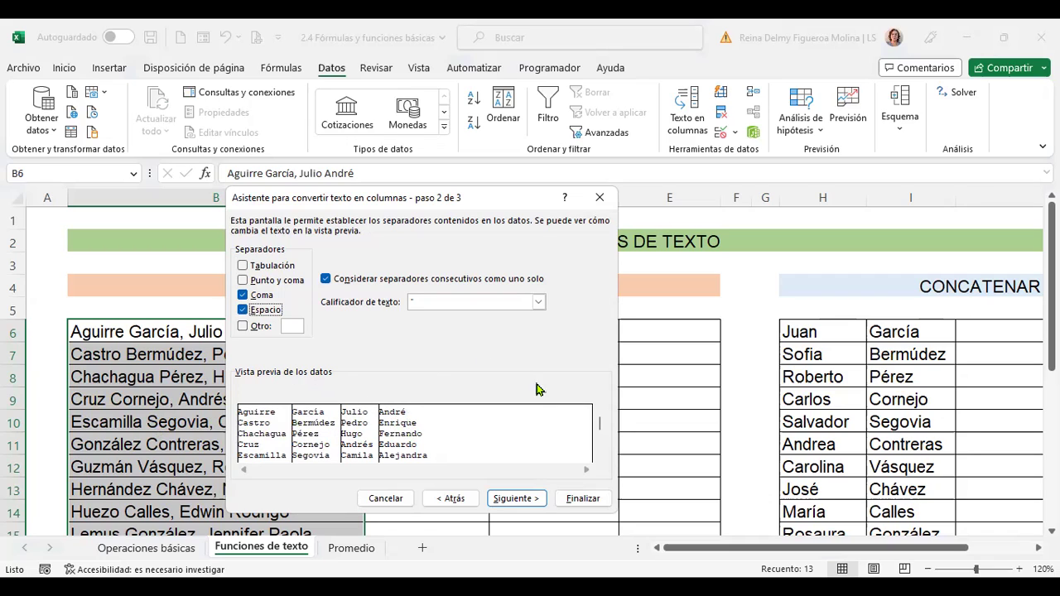
left_click(515, 498)
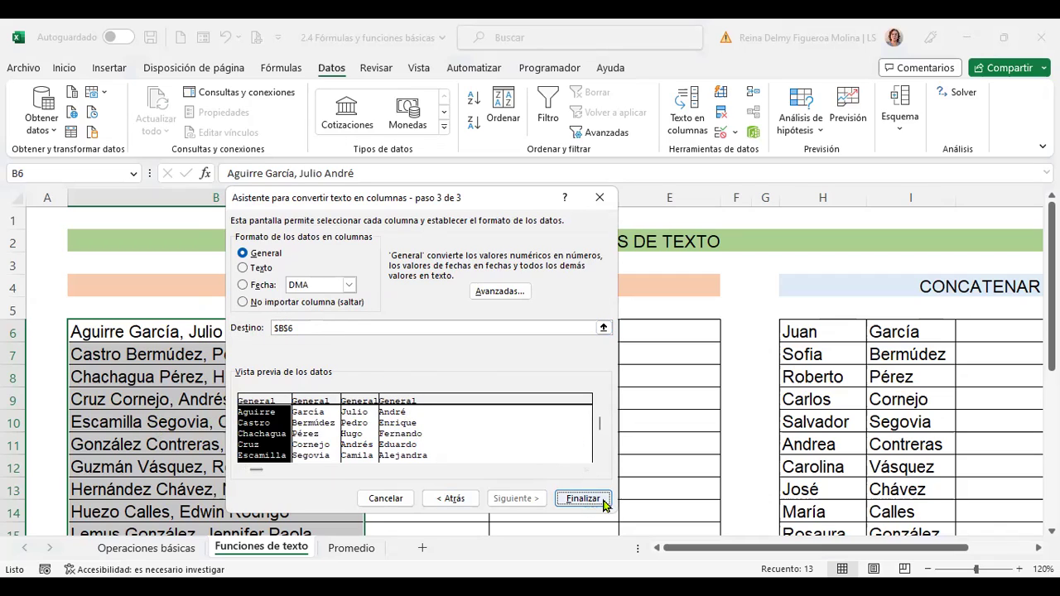
left_click(603, 503)
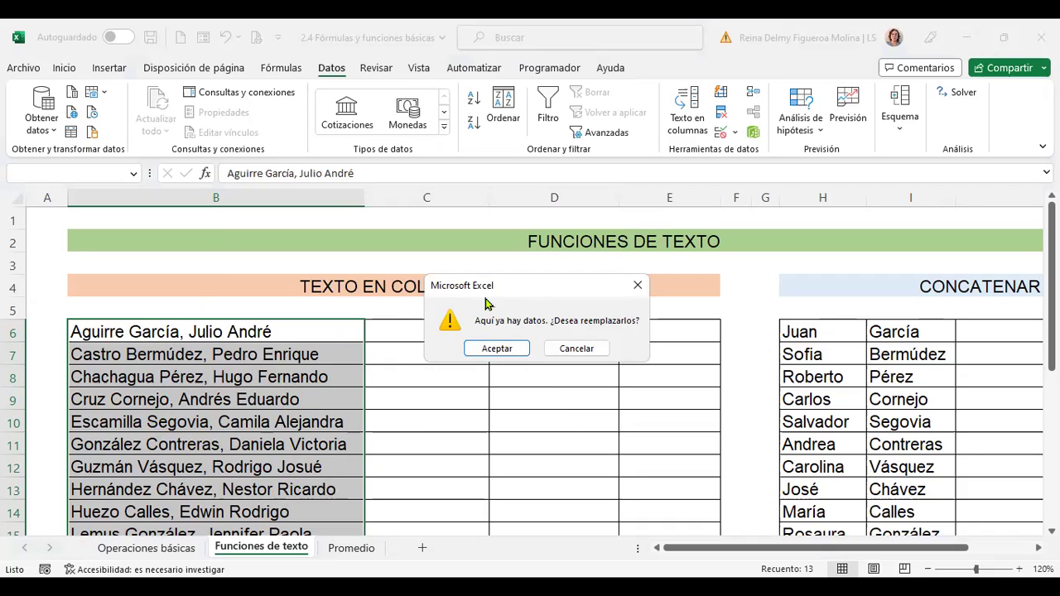
- Accept replacing the data so names fill columns B–E, then select J6 in the CONCATENAR table
left_click(499, 348)
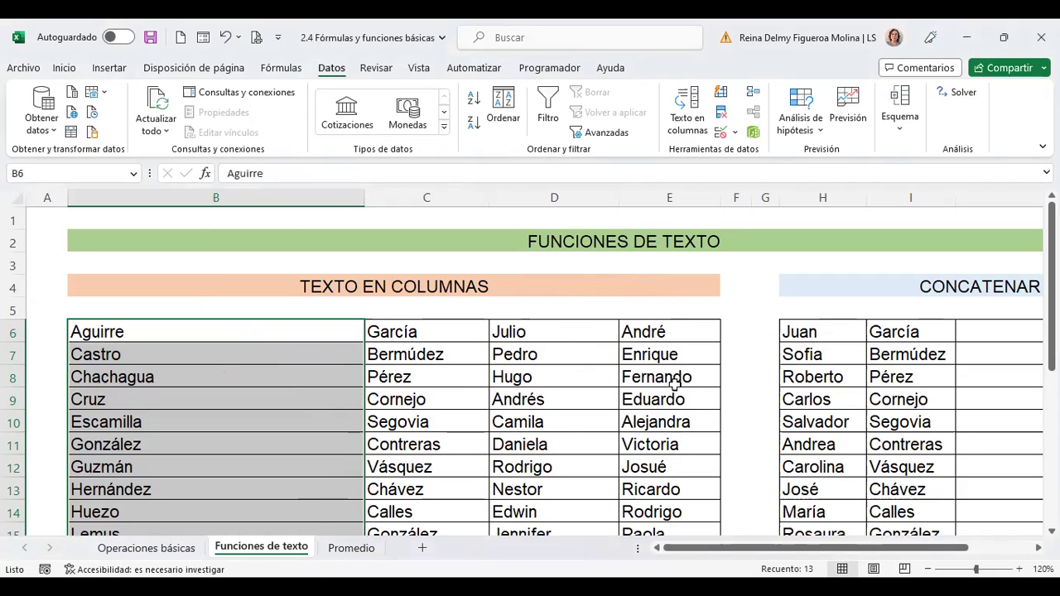
left_click_drag(881, 550, 882, 550)
left_click(1037, 548)
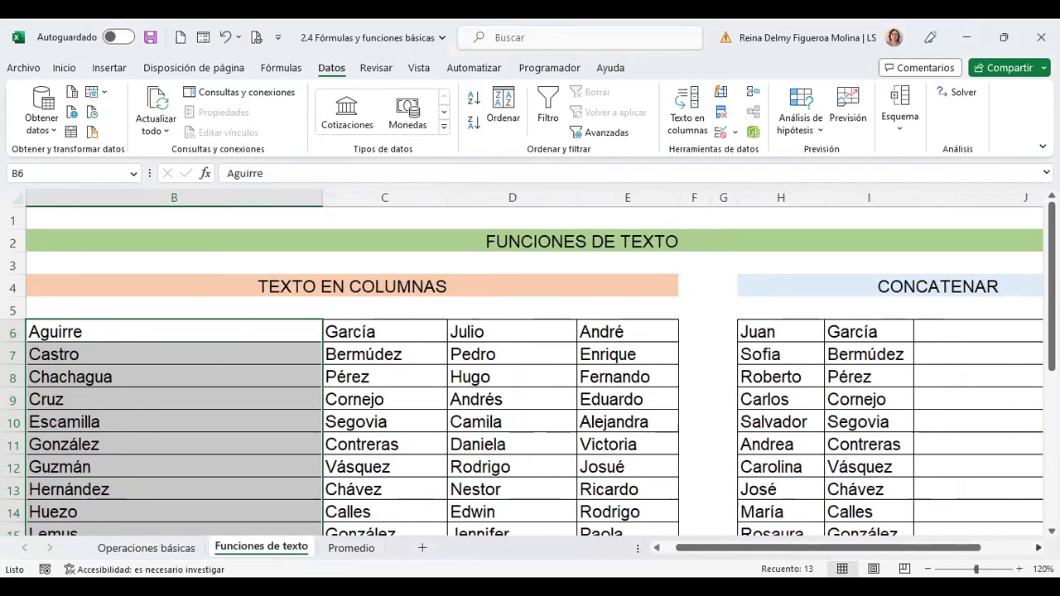
left_click(613, 329)
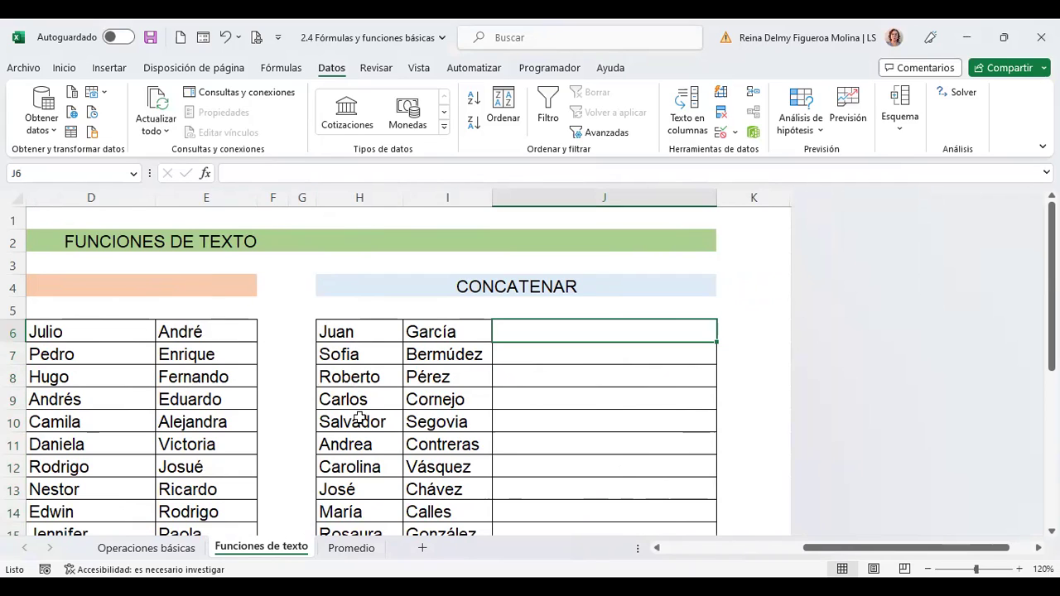
left_click(362, 341)
left_click(451, 331)
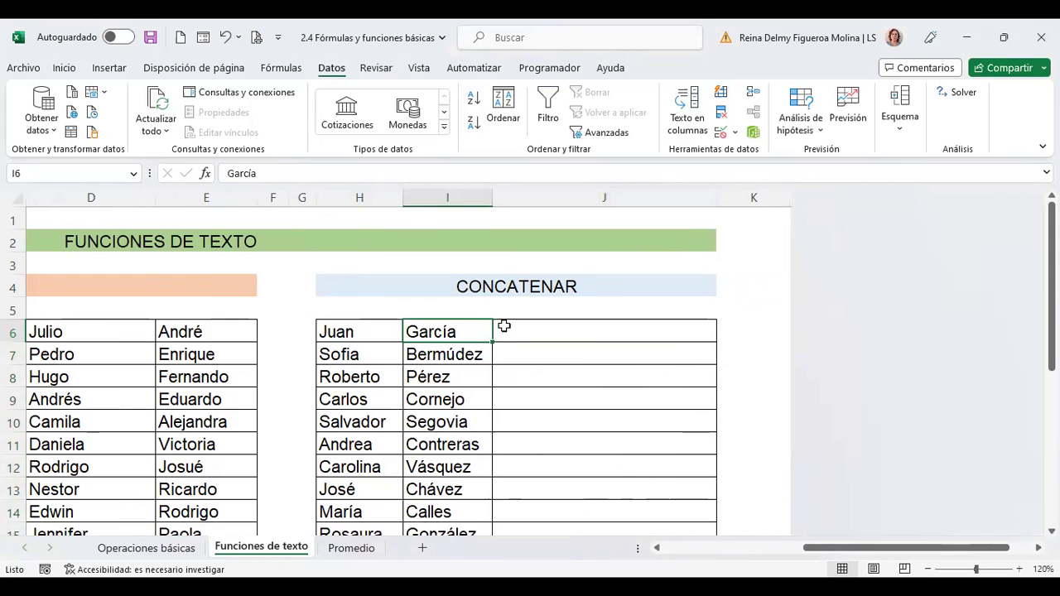
left_click(574, 332)
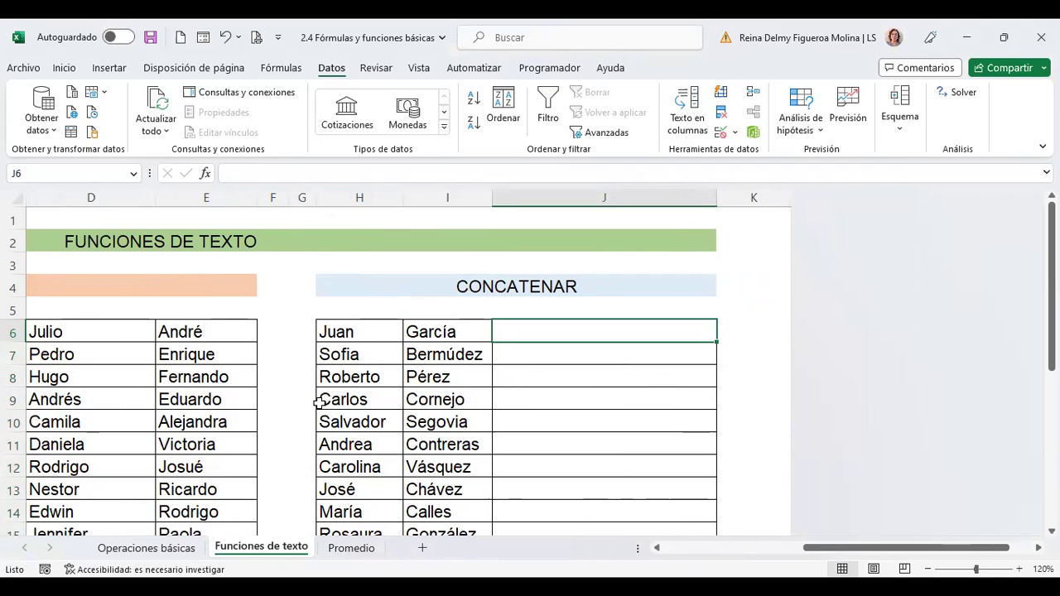
type("+")
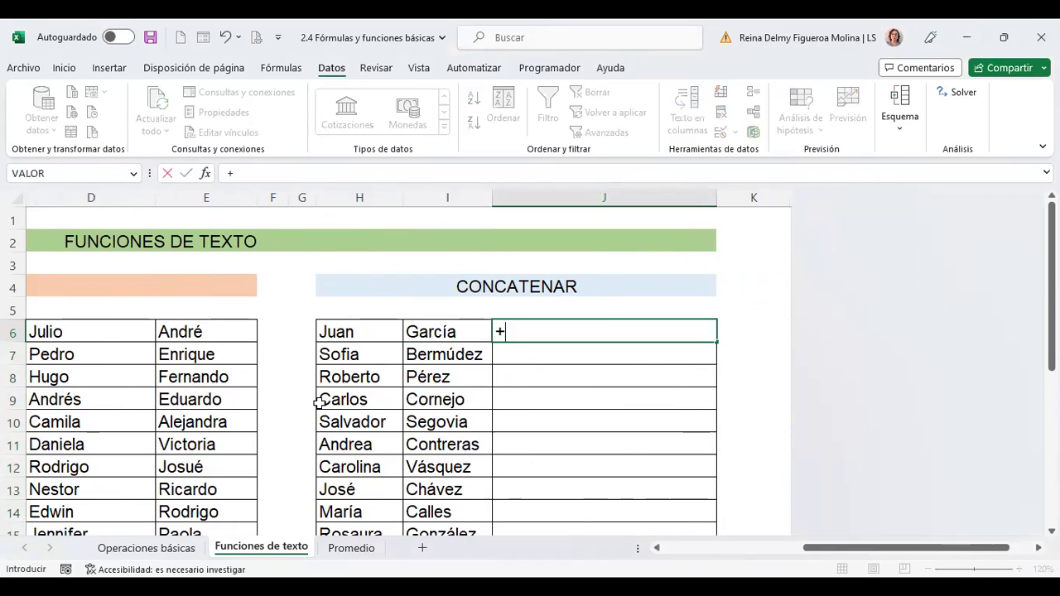
key("Escape")
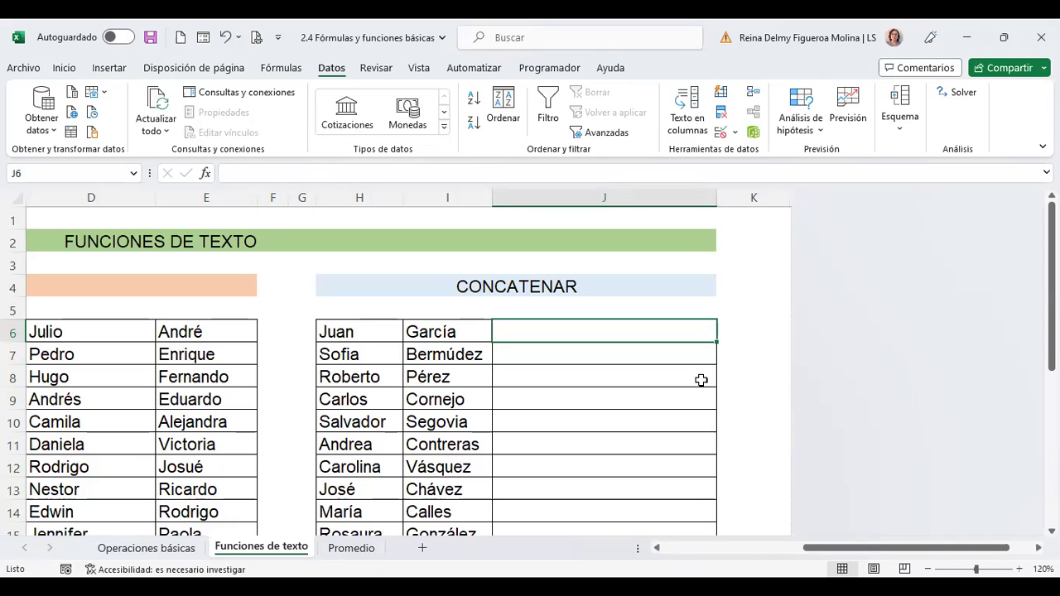
left_click(737, 548)
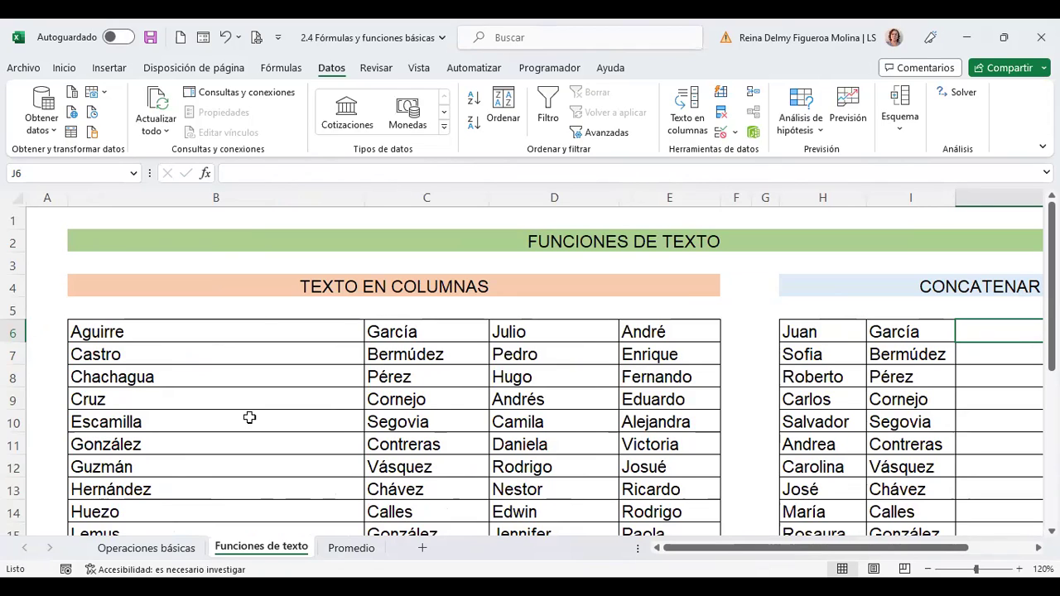
- Select B6 and undo the four-column split to restore the full names
left_click(245, 418)
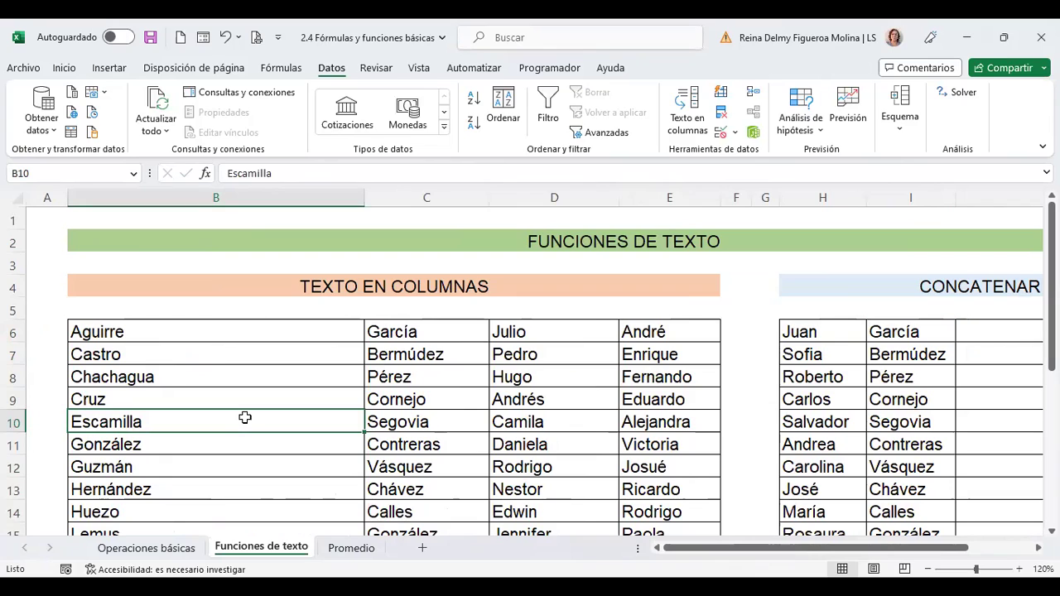
left_click(258, 329)
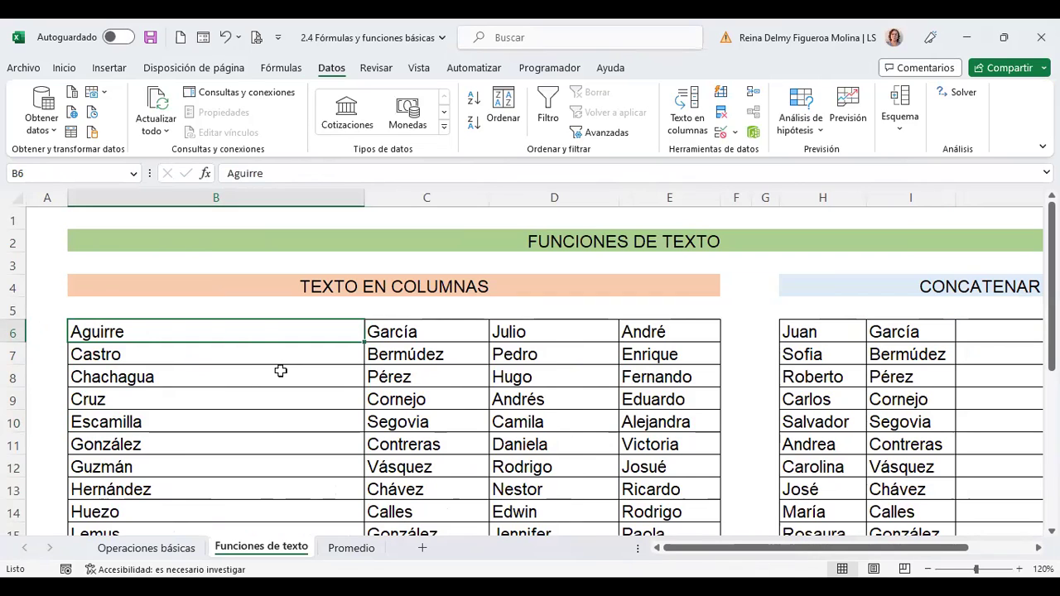
key("ctrl+z")
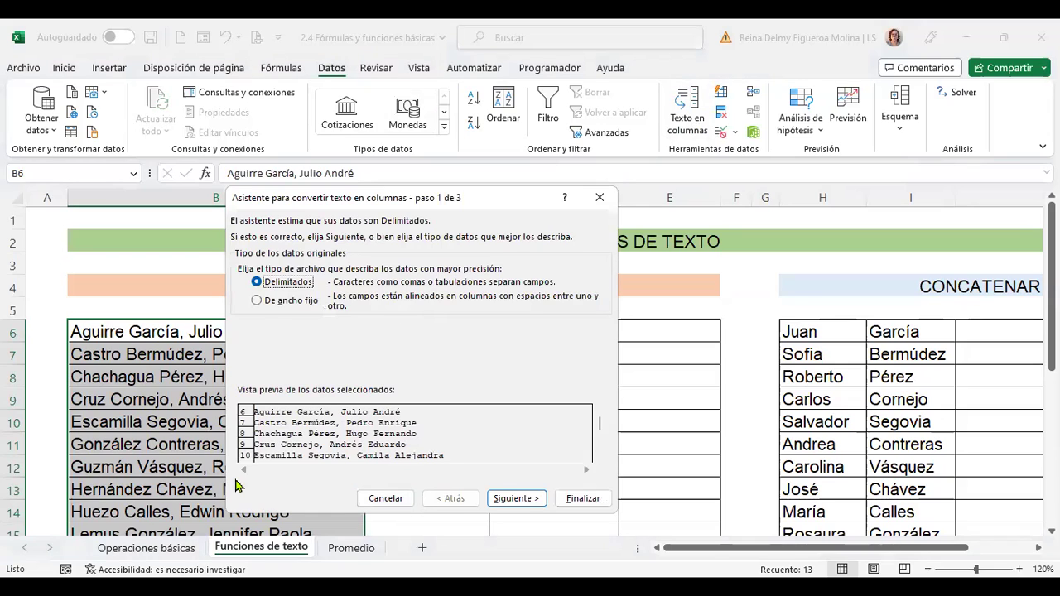
- Advance the Text to Columns wizard to the delimiter choices for column B
left_click(516, 498)
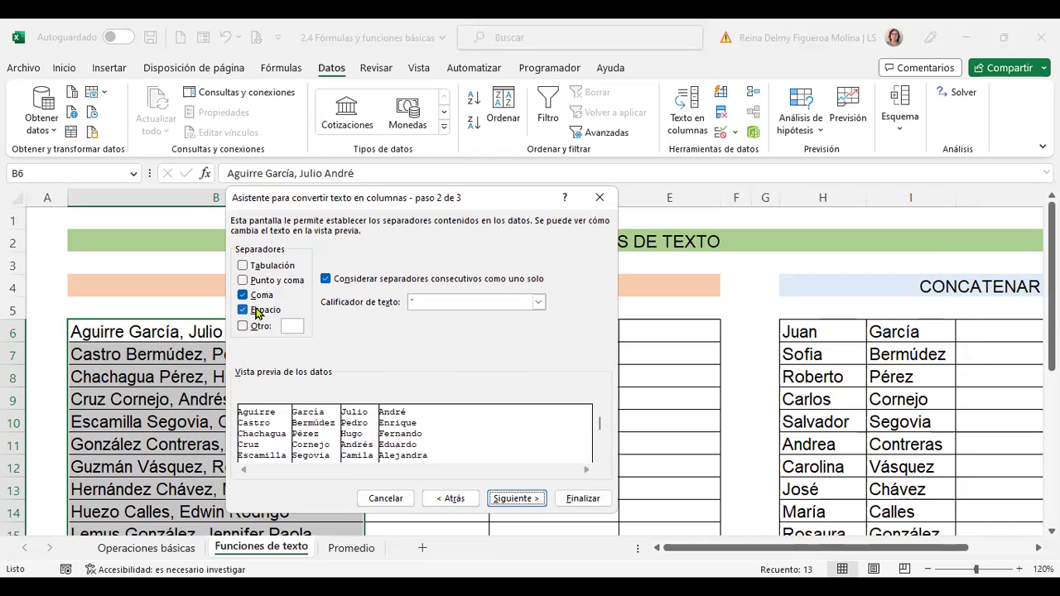
- Split the names only at the comma, with output starting at $C$6, and finish the wizard
left_click(241, 310)
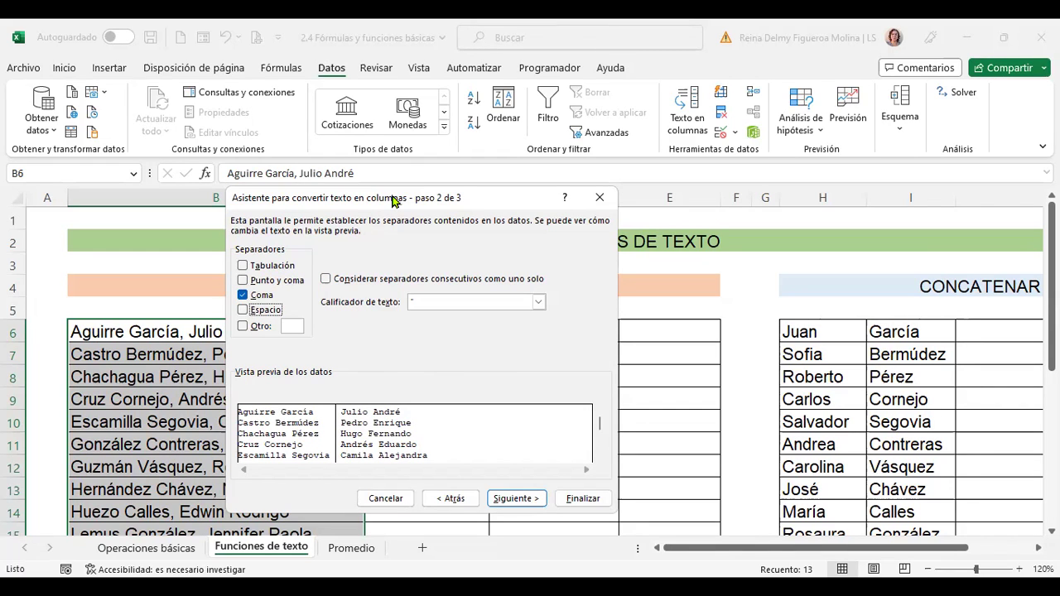
left_click(749, 428)
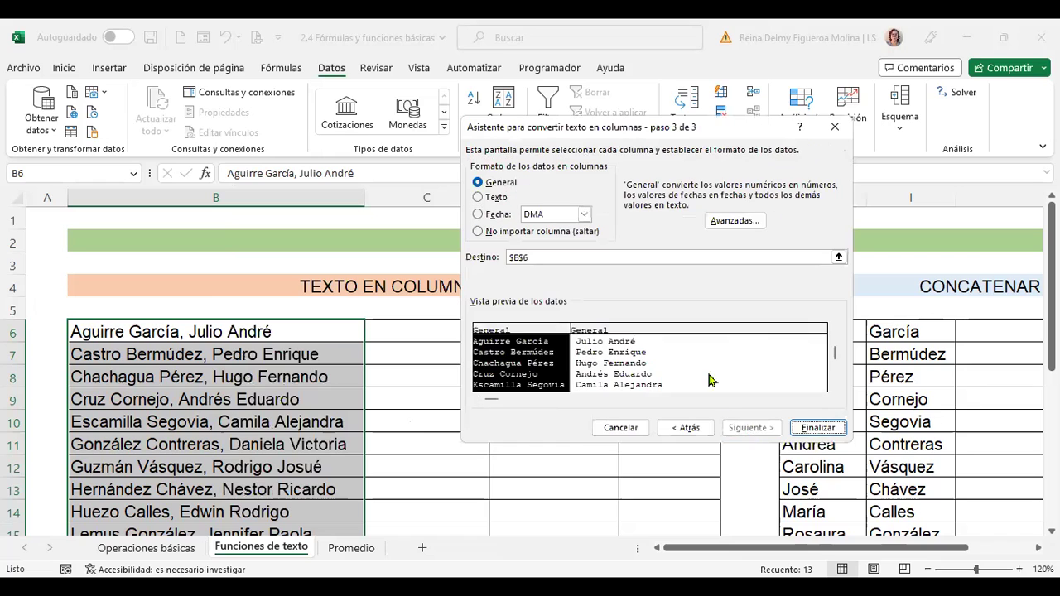
left_click(539, 257)
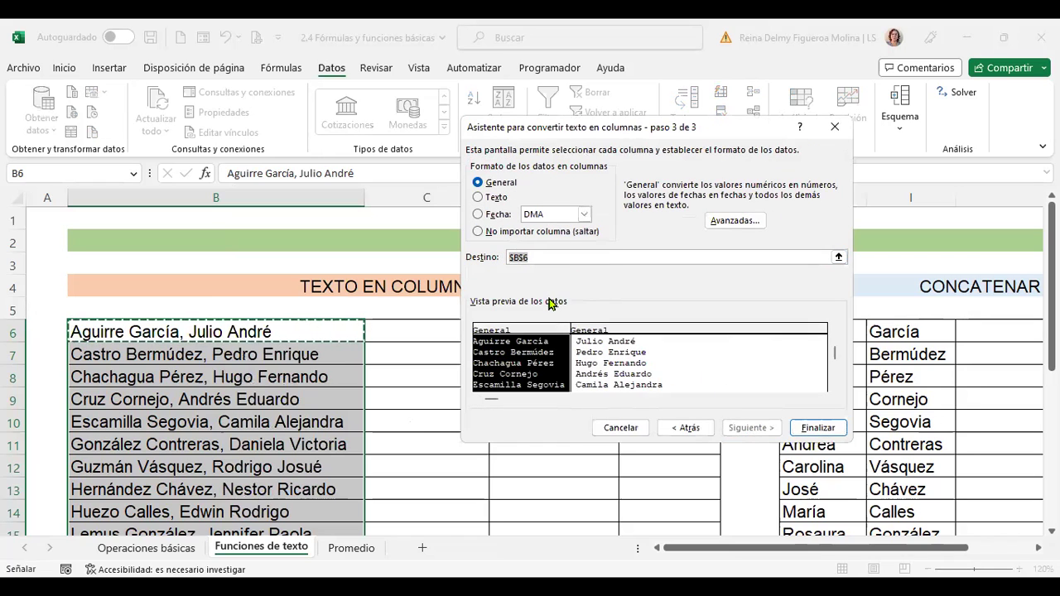
key("BackSpace")
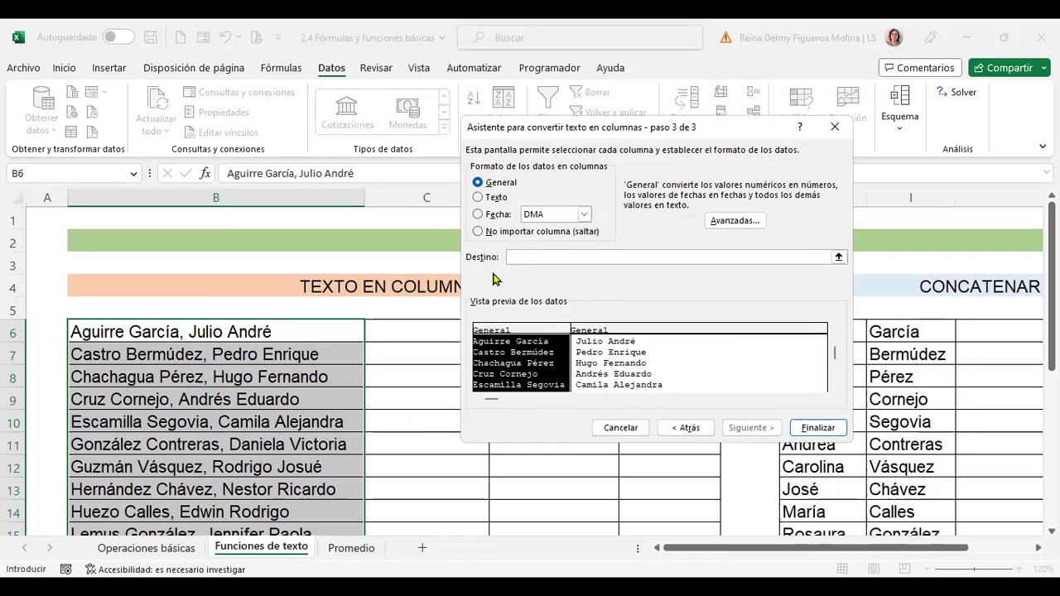
left_click(398, 330)
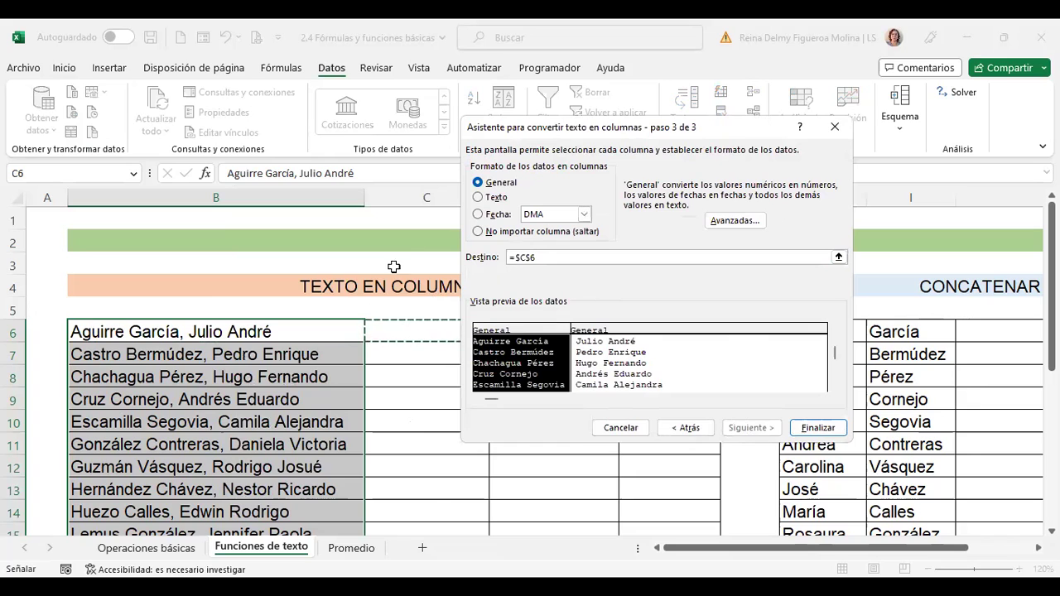
left_click(817, 429)
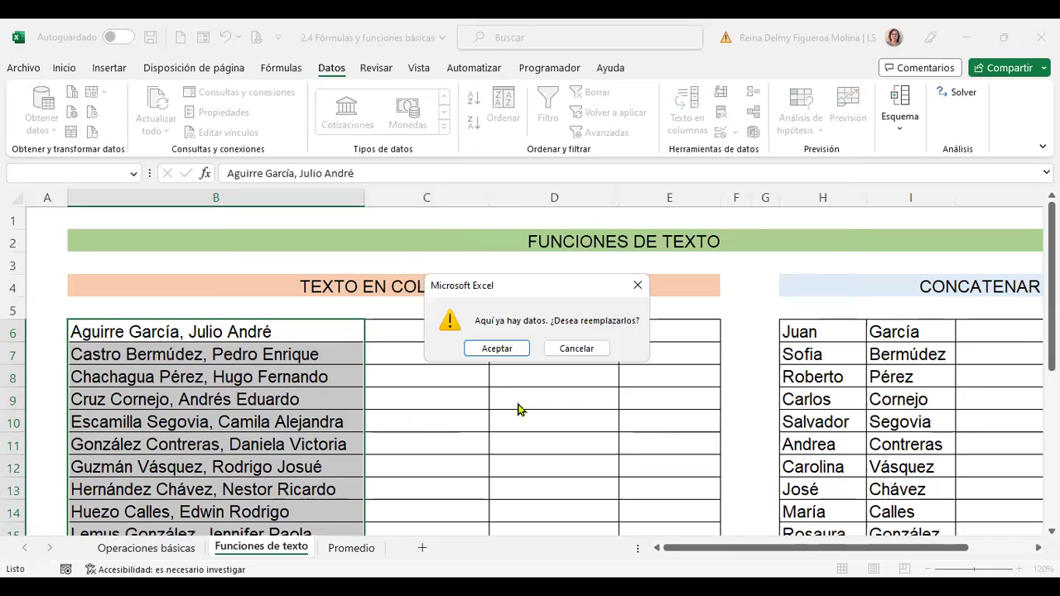
- Accept replacing the data, then check surnames in C6 and given names in D6
left_click(507, 350)
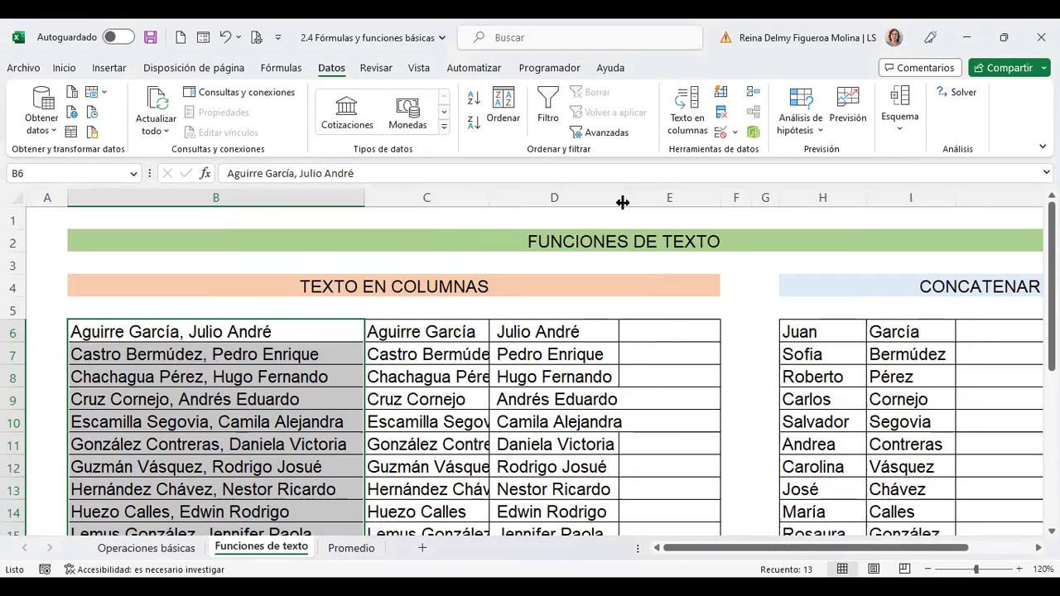
double_click(460, 332)
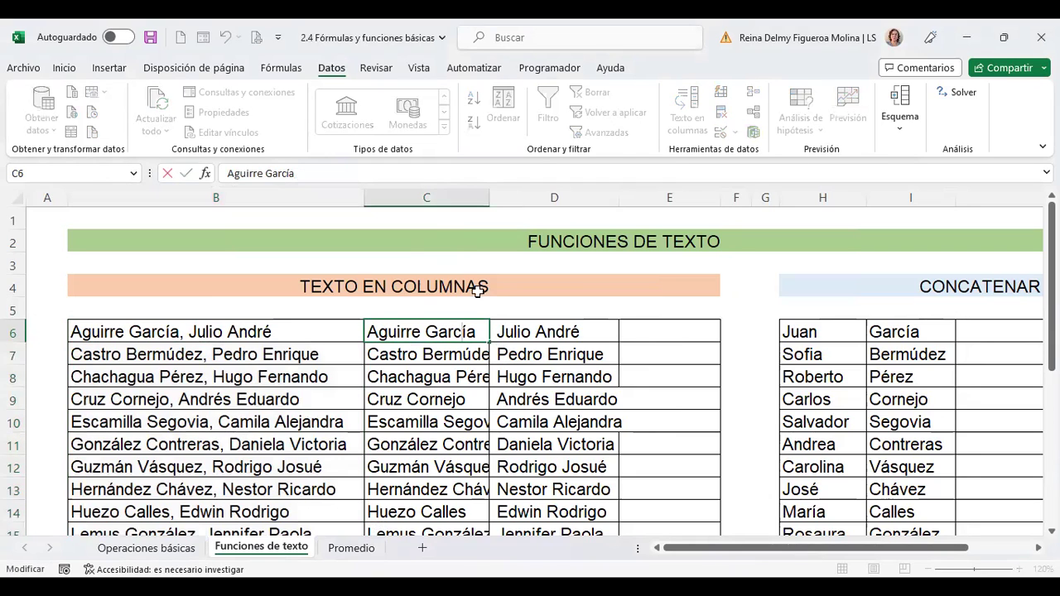
left_click(576, 337)
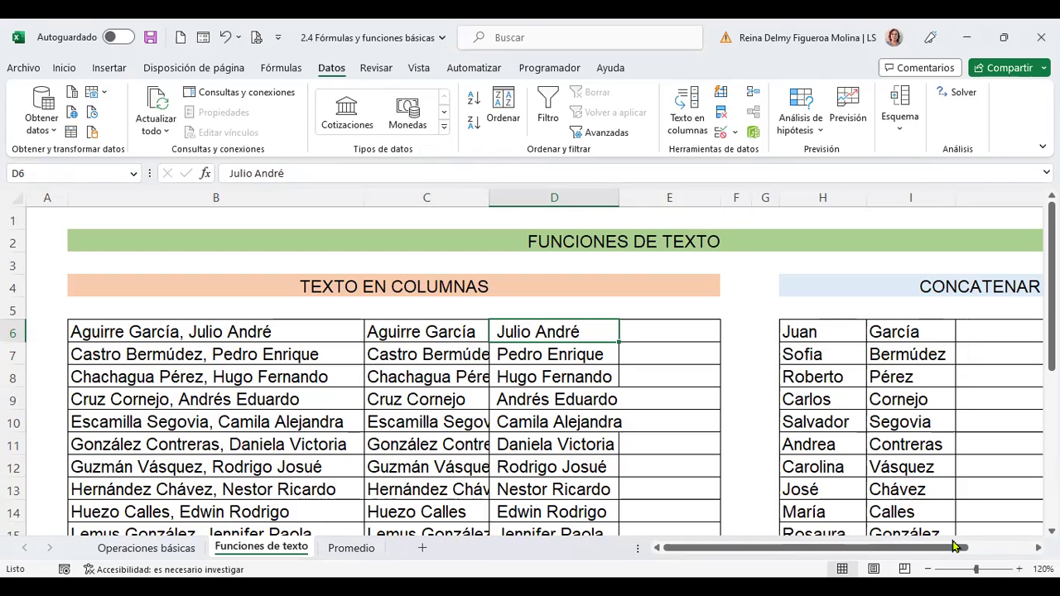
- Scroll to the CONCATENAR table, review columns H:I, and begin a '+' formula in J6
left_click_drag(961, 548, 991, 557)
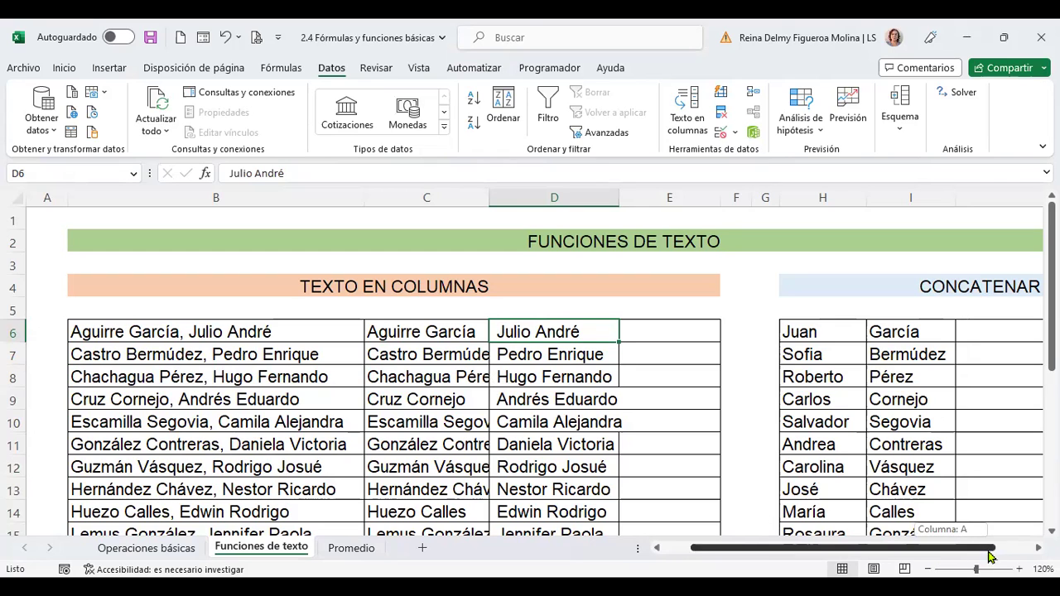
left_click(1037, 548)
left_click(437, 344)
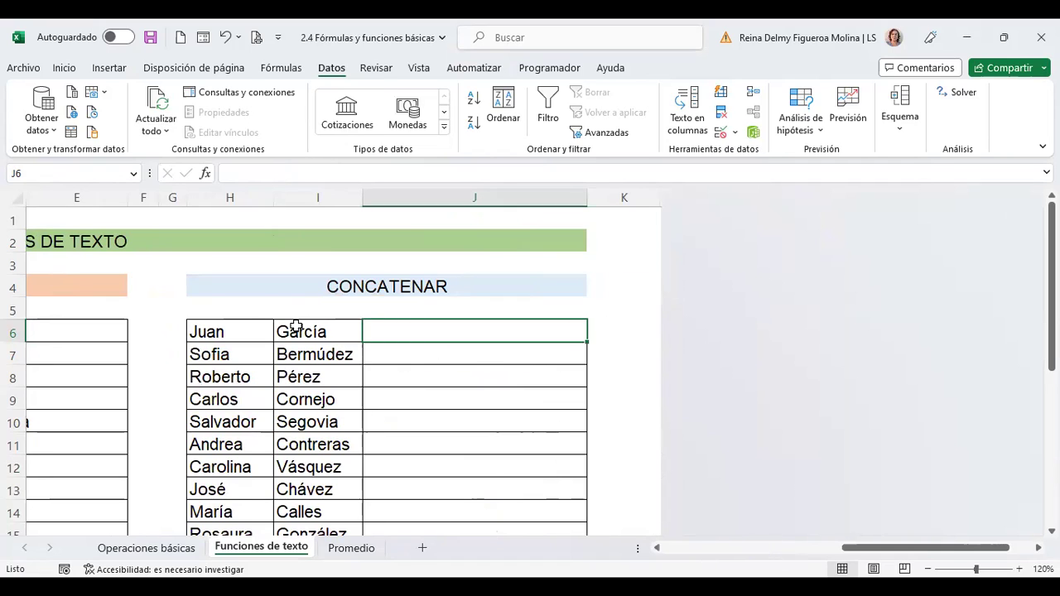
left_click(257, 201)
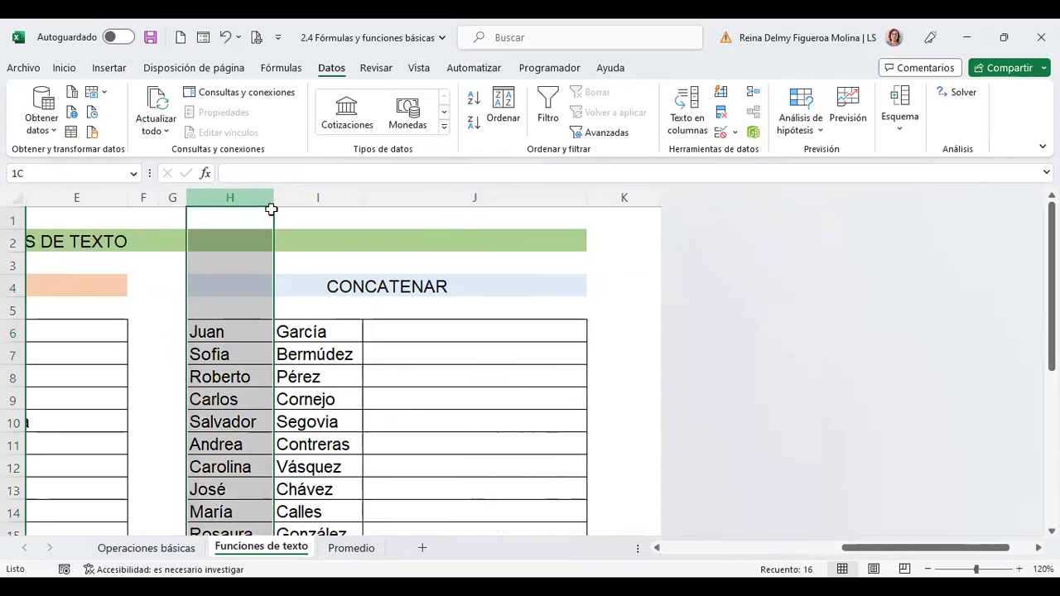
left_click_drag(257, 207, 279, 207)
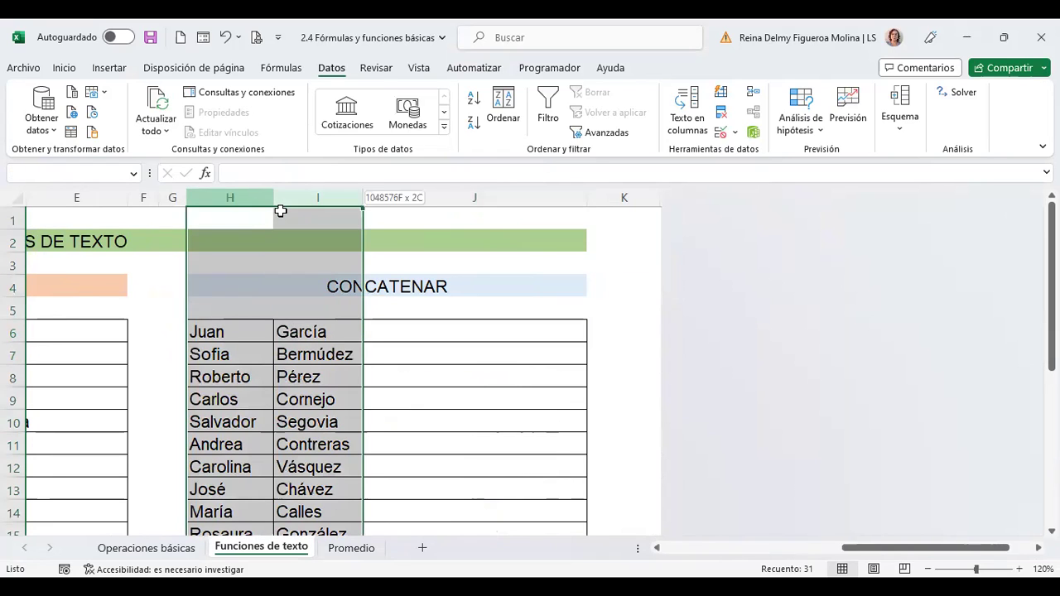
left_click(444, 332)
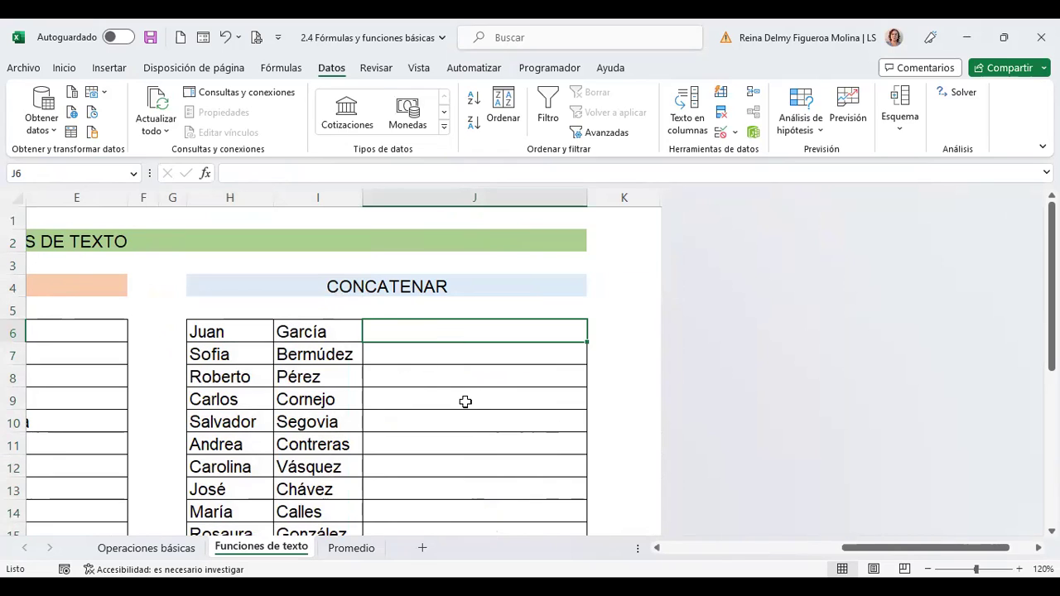
type("+")
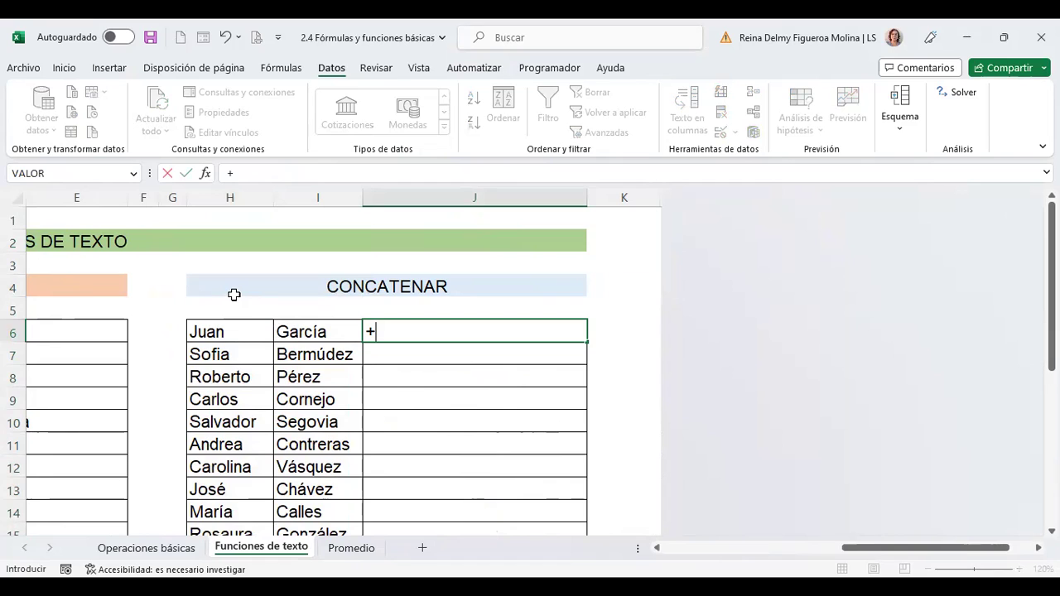
- Replace the stray plus in J6 with =H6&I6 so it shows JuanGarcía
key("BackSpace")
type("=")
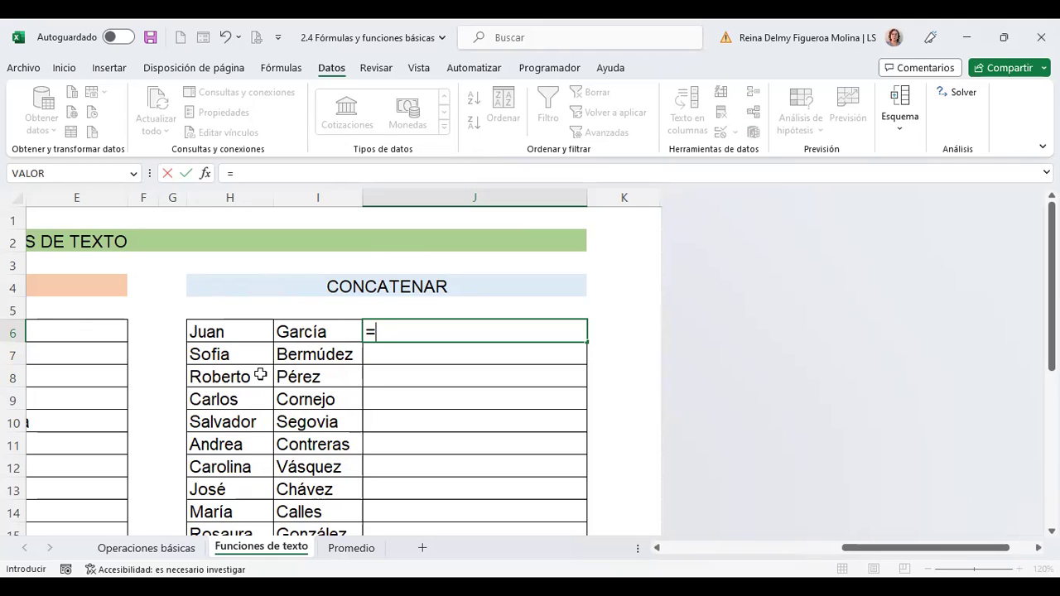
left_click(240, 333)
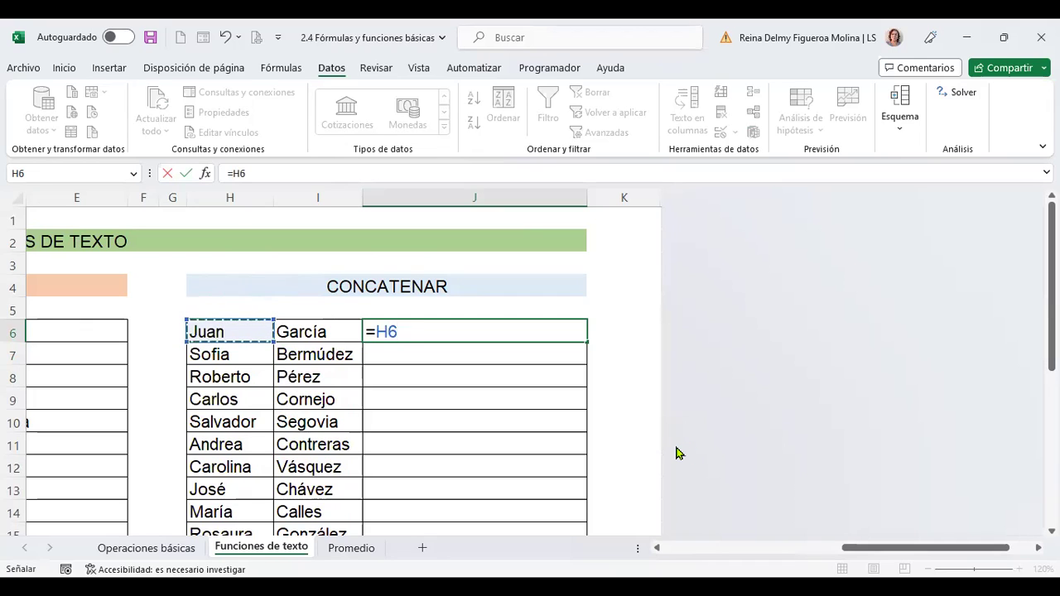
type("&")
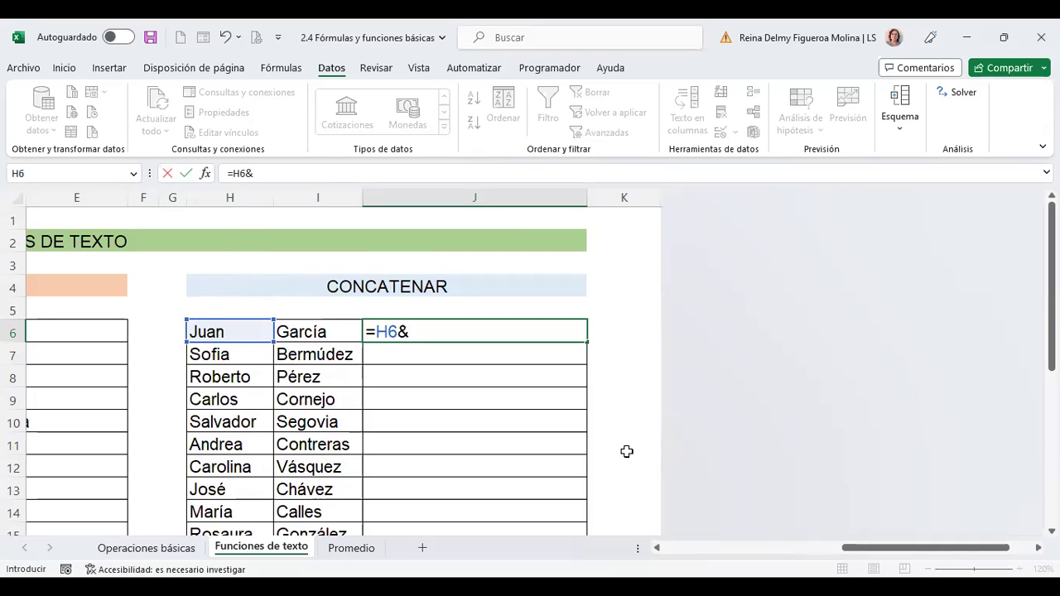
left_click(318, 331)
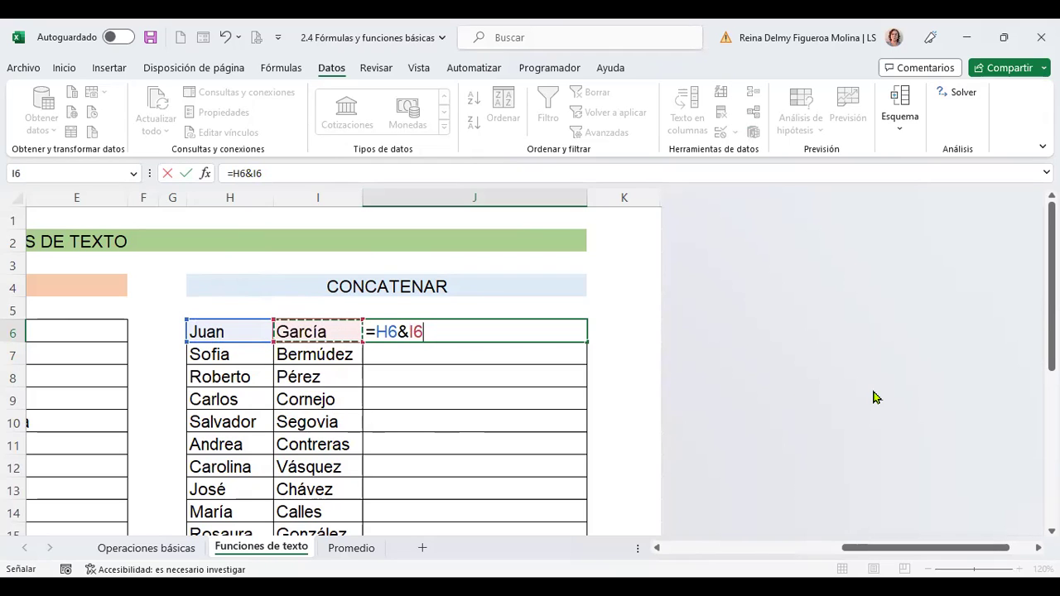
key("Return")
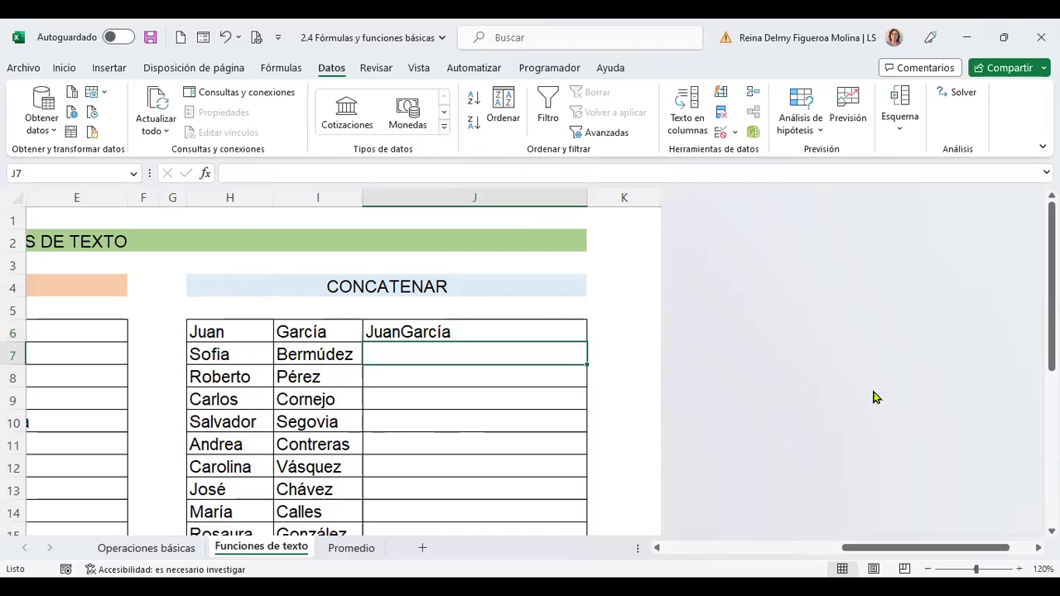
key("Up")
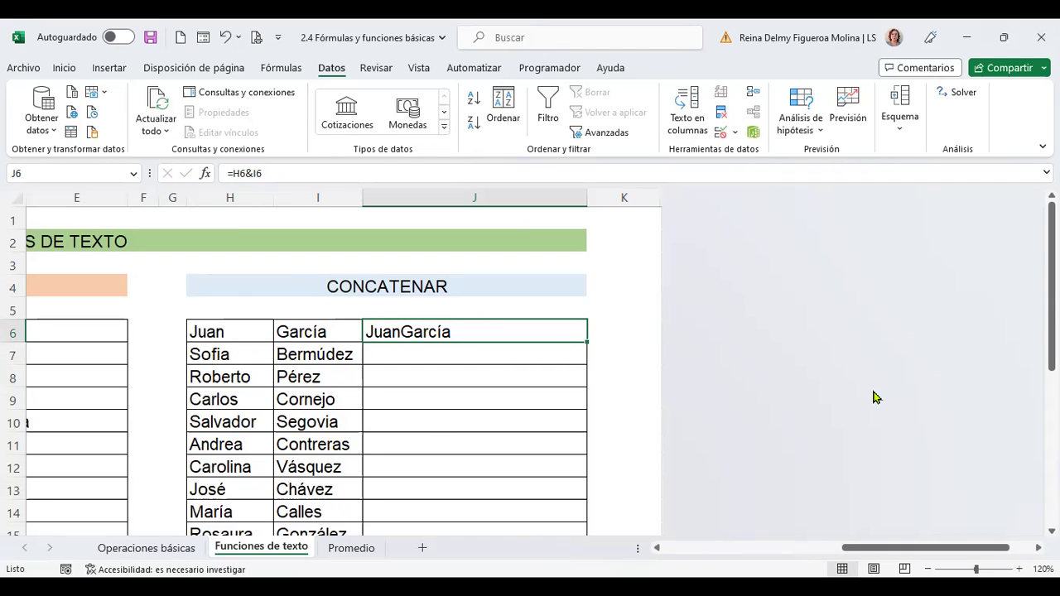
- Change J6's formula to =H6&" "&I6 so it displays Juan García
key("F2")
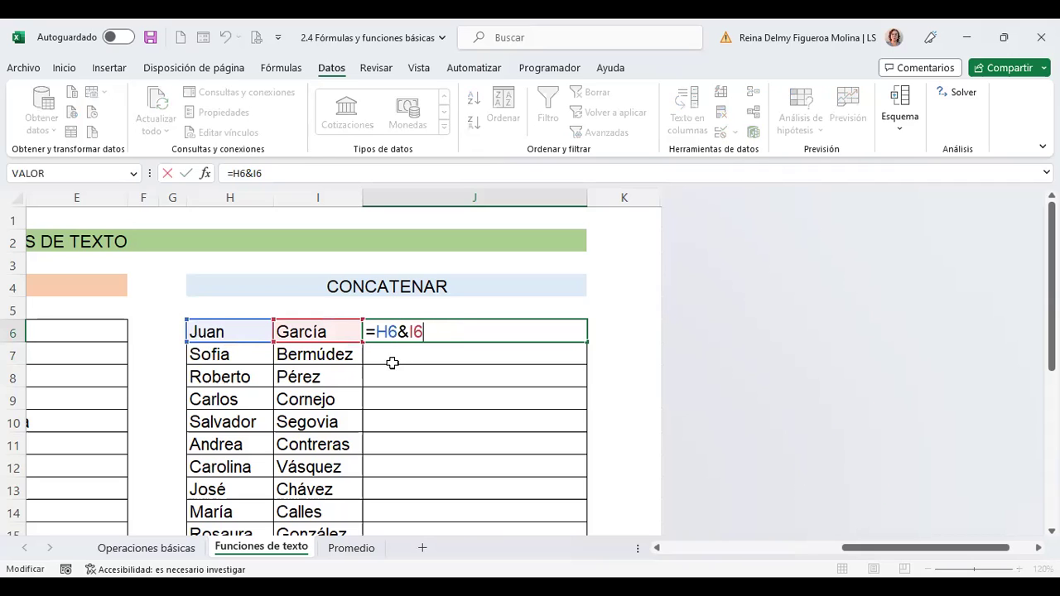
left_click(405, 333)
type("\"")
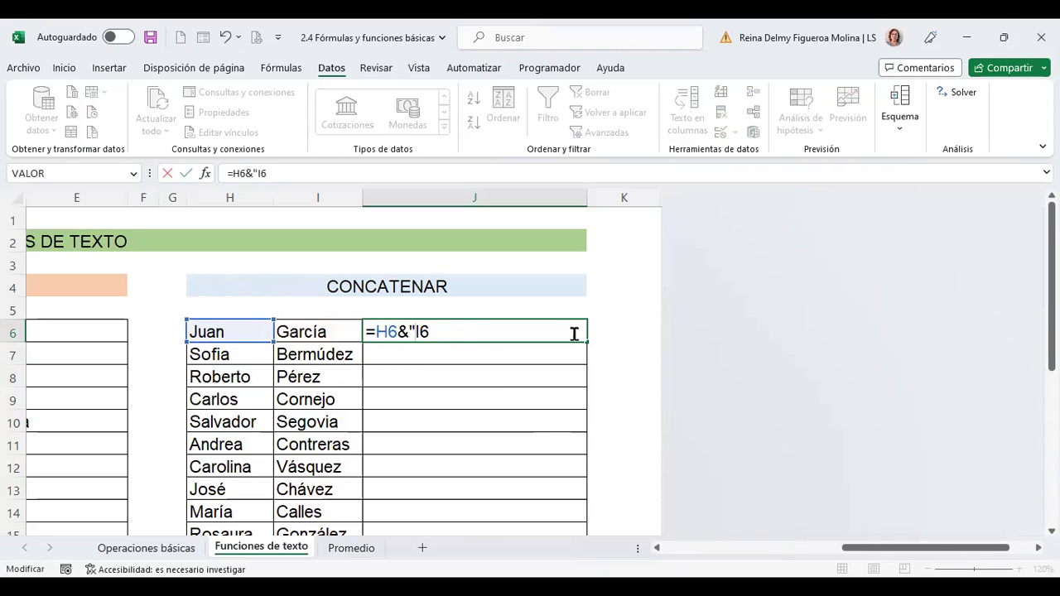
type(" \"")
type("&")
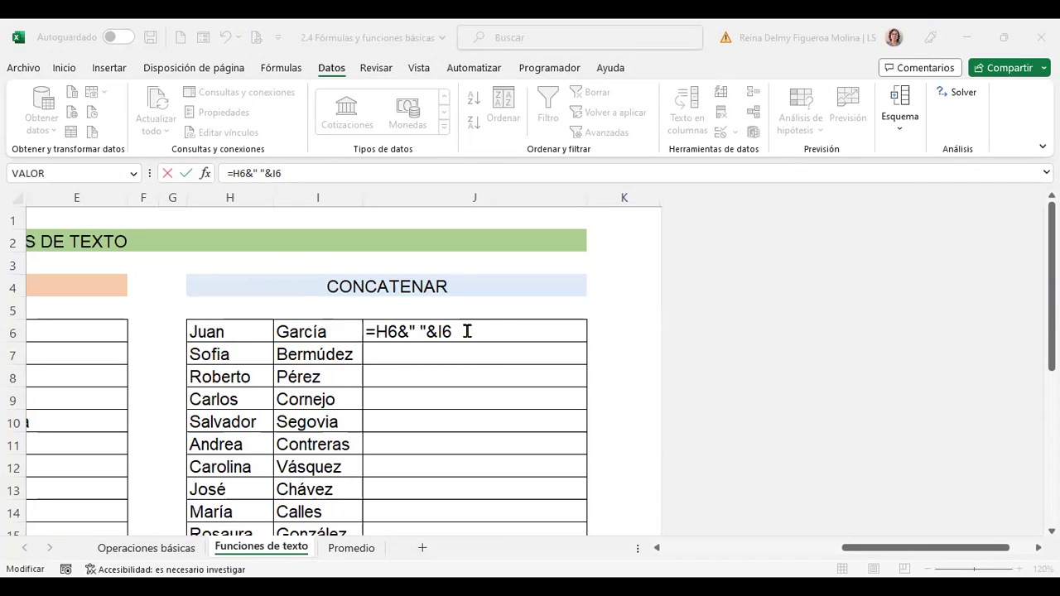
left_click(494, 331)
key("Left")
key("Left")
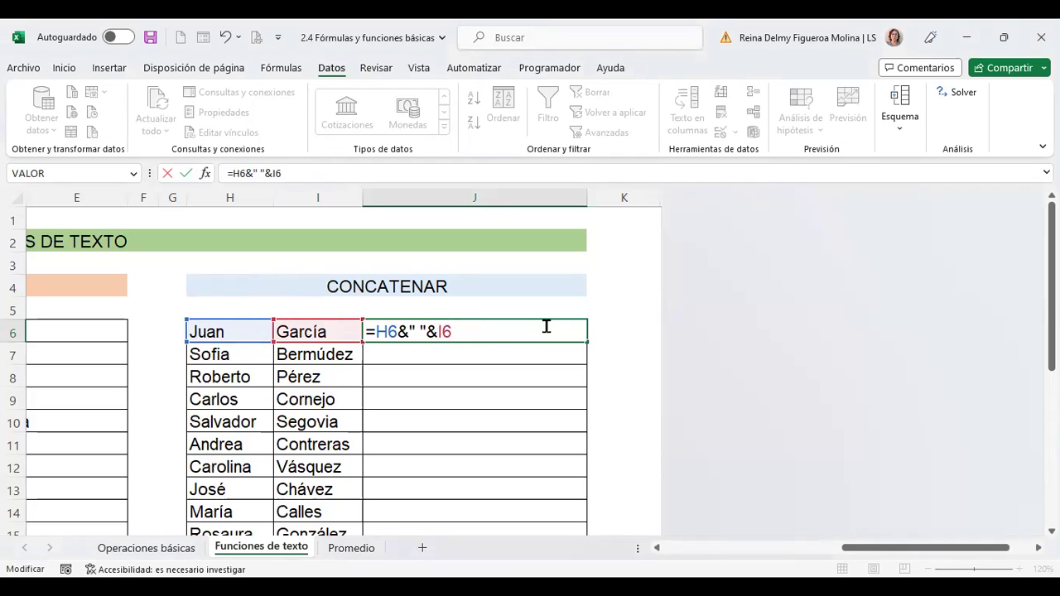
key("Return")
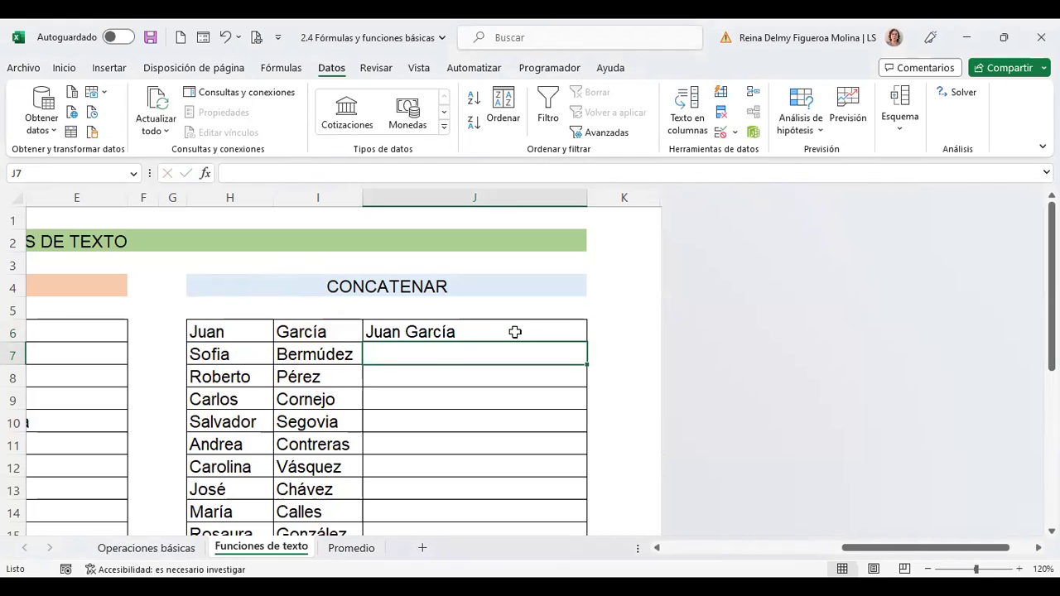
- Fill J6's joining formula down to row 20, then undo it so only Juan García remains
left_click(514, 331)
scroll(541, 394, "down", 3)
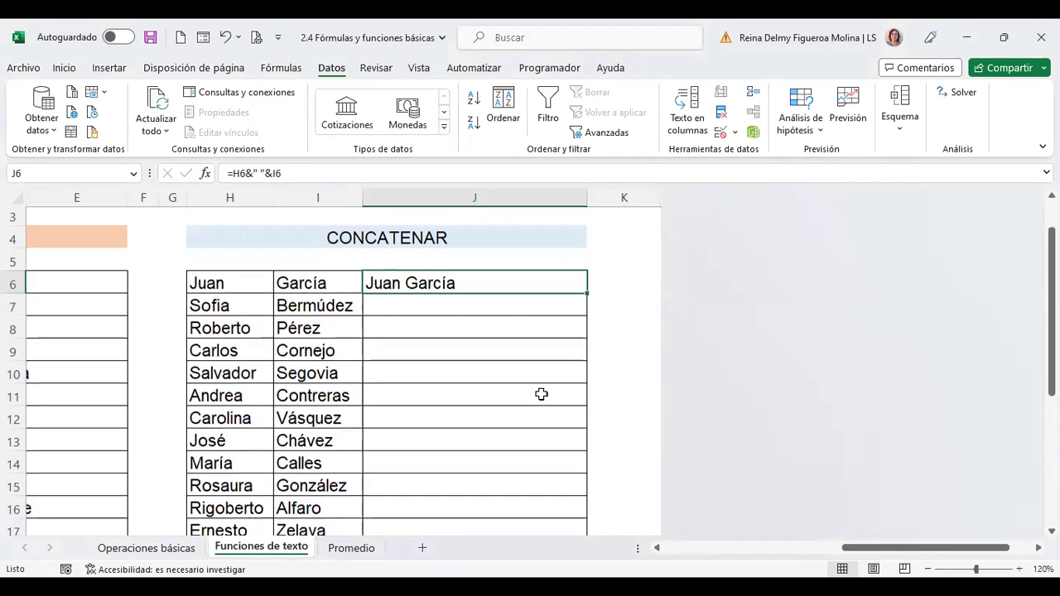
scroll(541, 394, "down", 2)
scroll(541, 394, "up", 3)
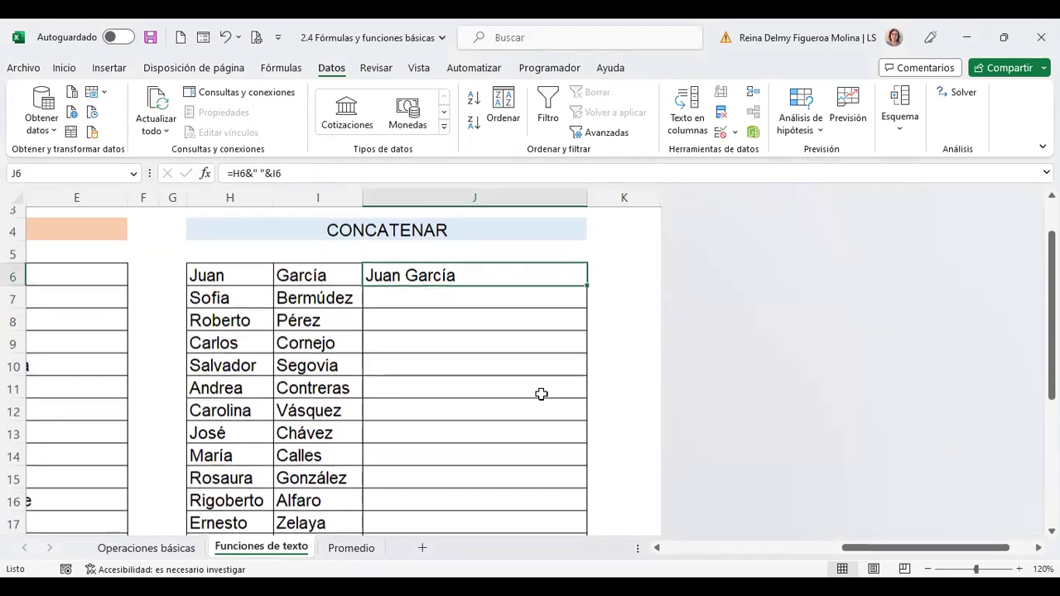
left_click_drag(585, 283, 601, 495)
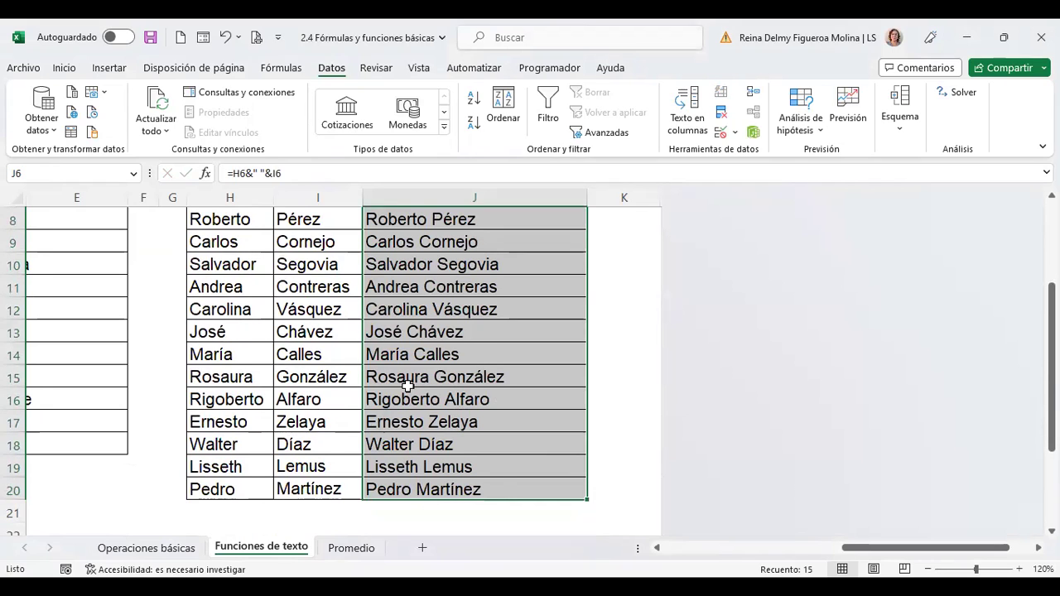
scroll(408, 385, "up", 2)
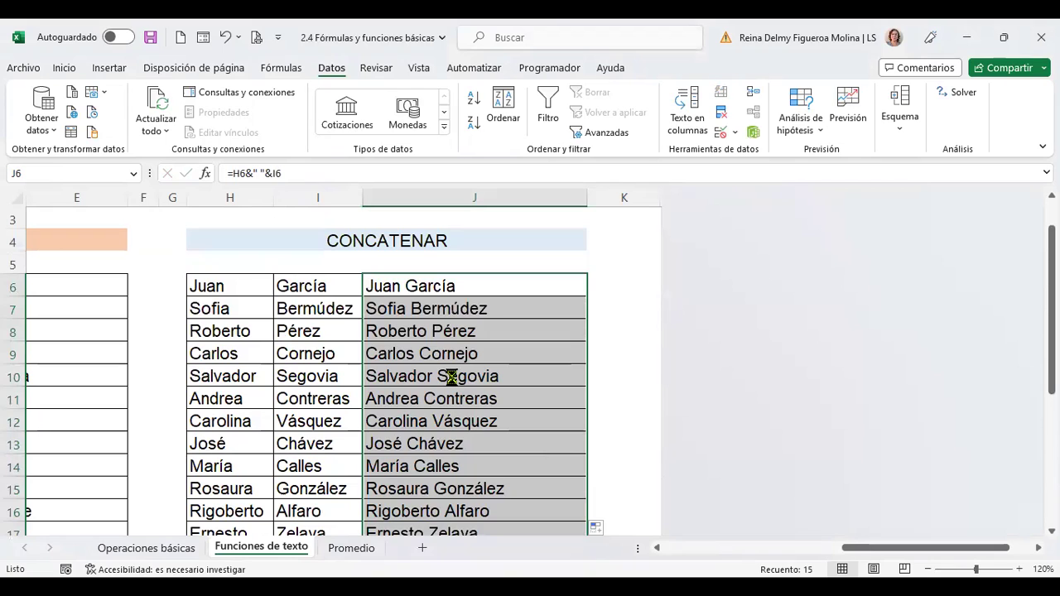
key("ctrl+z")
left_click(456, 310)
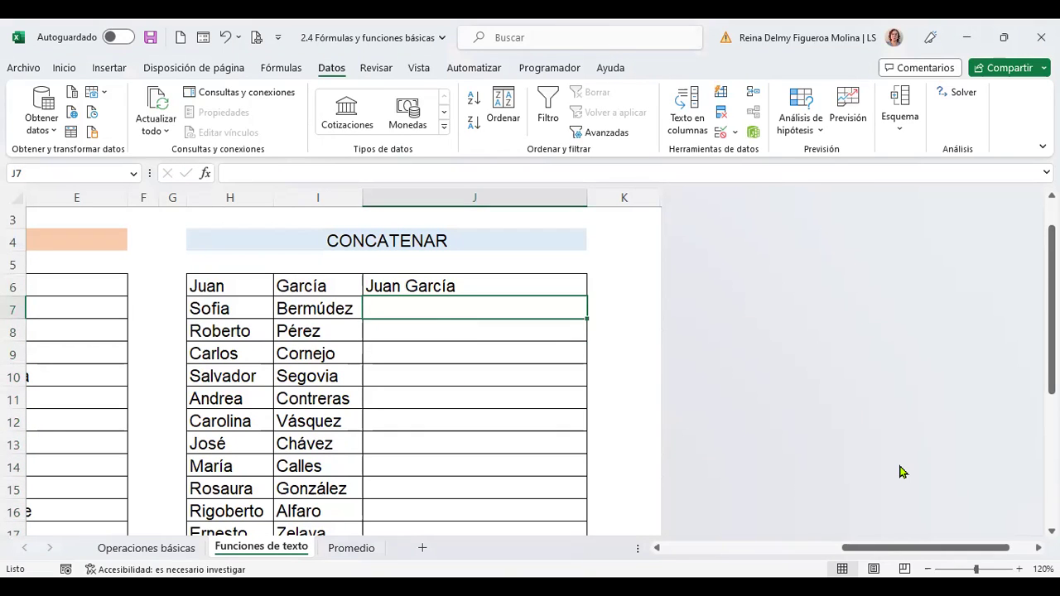
type("+")
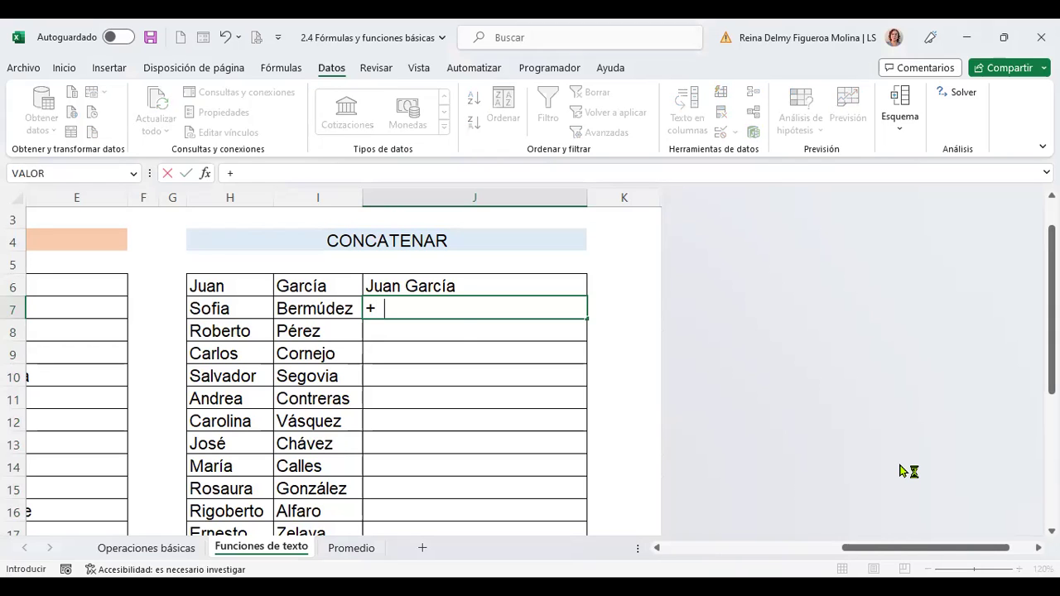
type("conc")
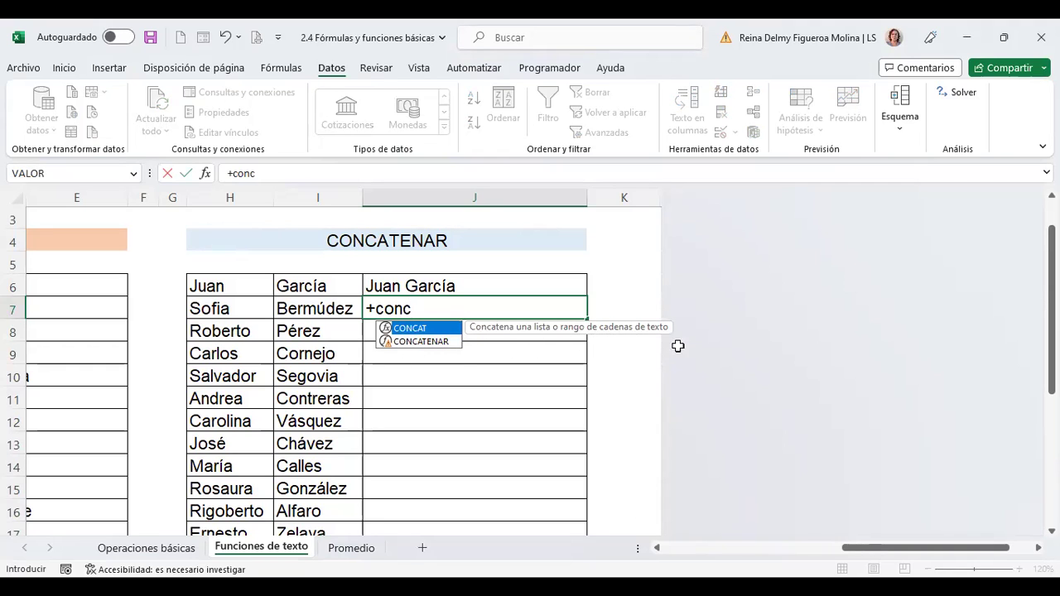
double_click(413, 332)
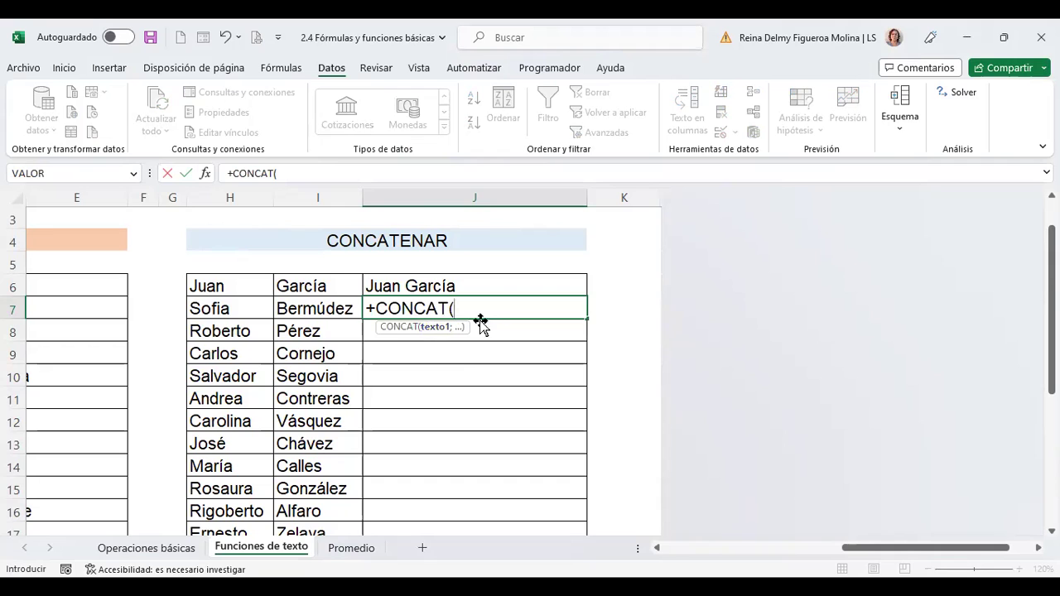
left_click(227, 308)
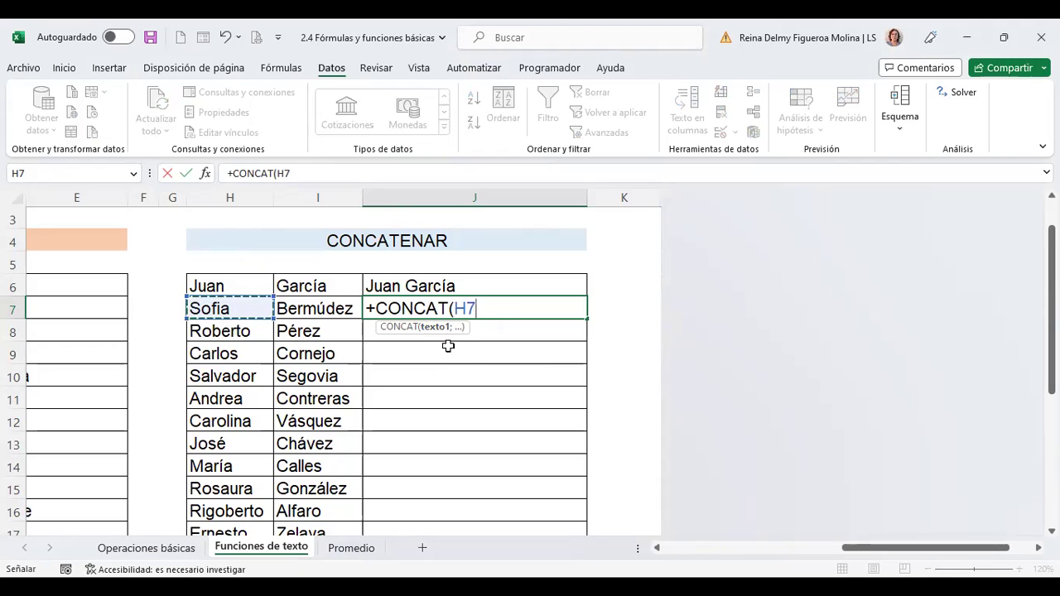
type(";")
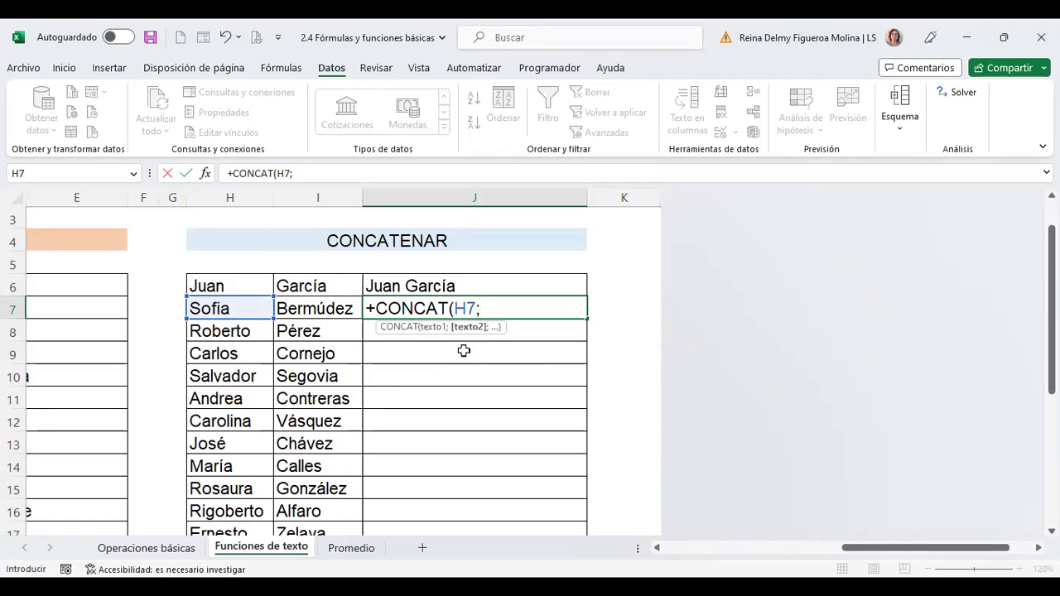
left_click(309, 308)
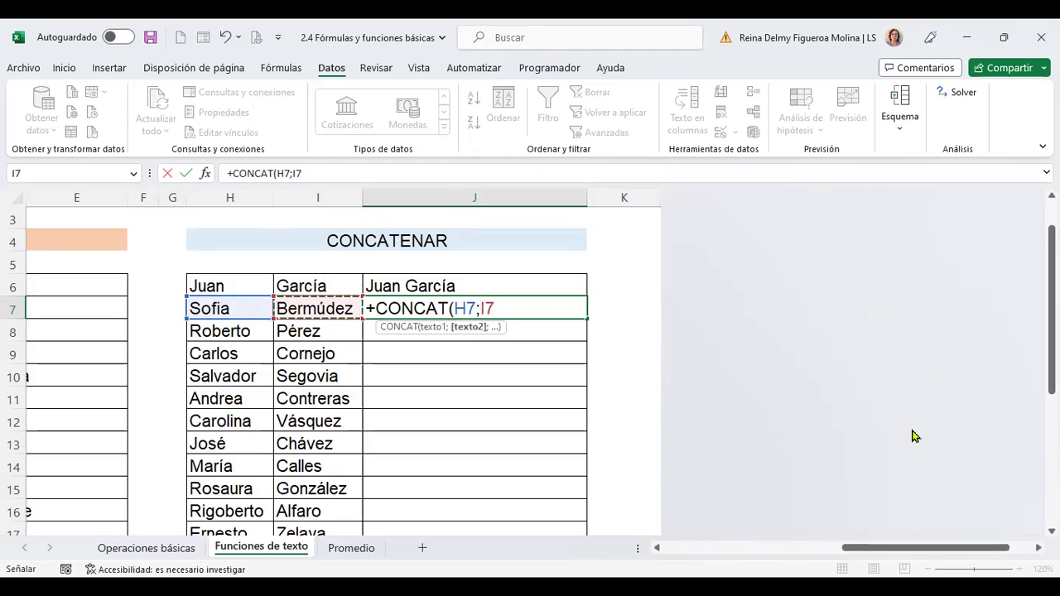
key("ctrl+Return")
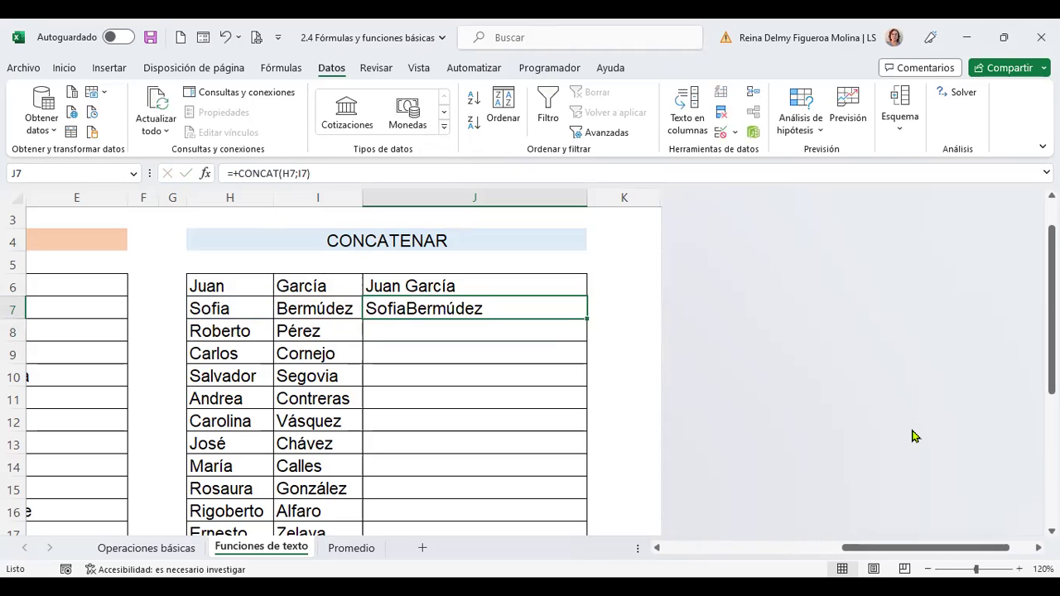
key("F2")
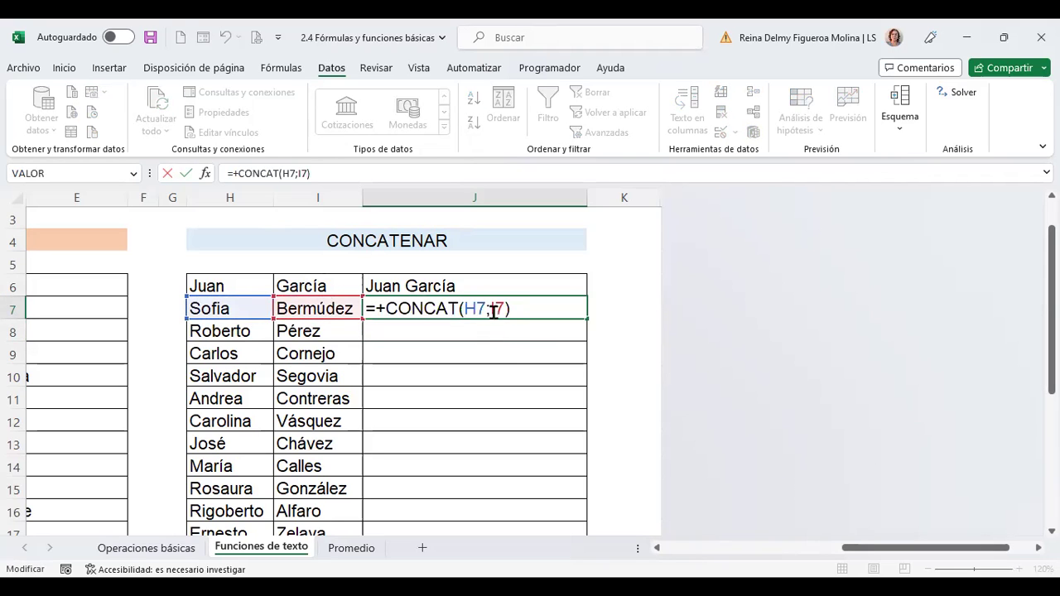
left_click(492, 308)
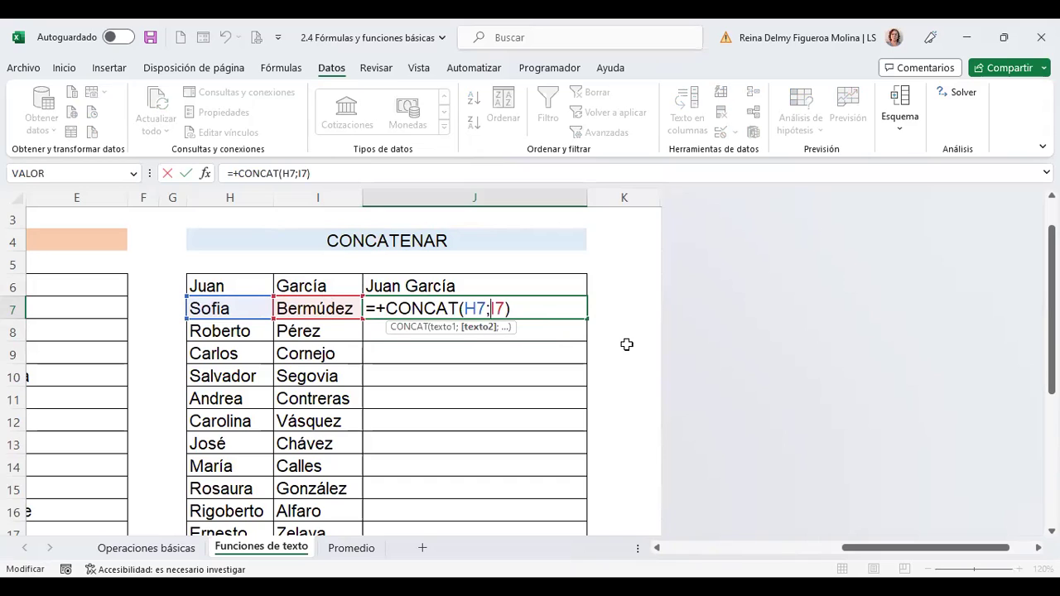
type("\" \";")
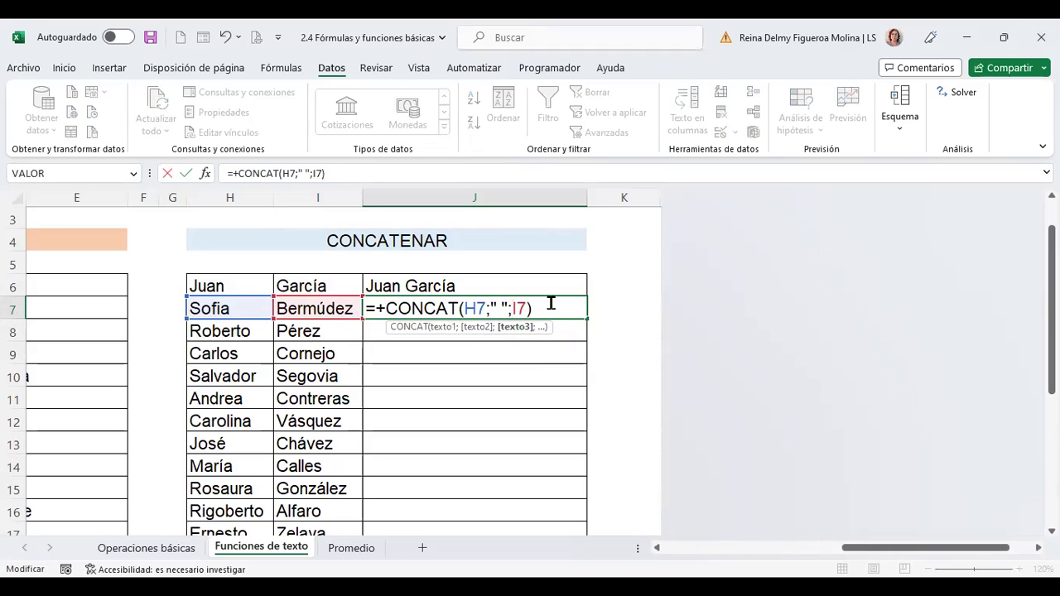
key("Return")
left_click(547, 307)
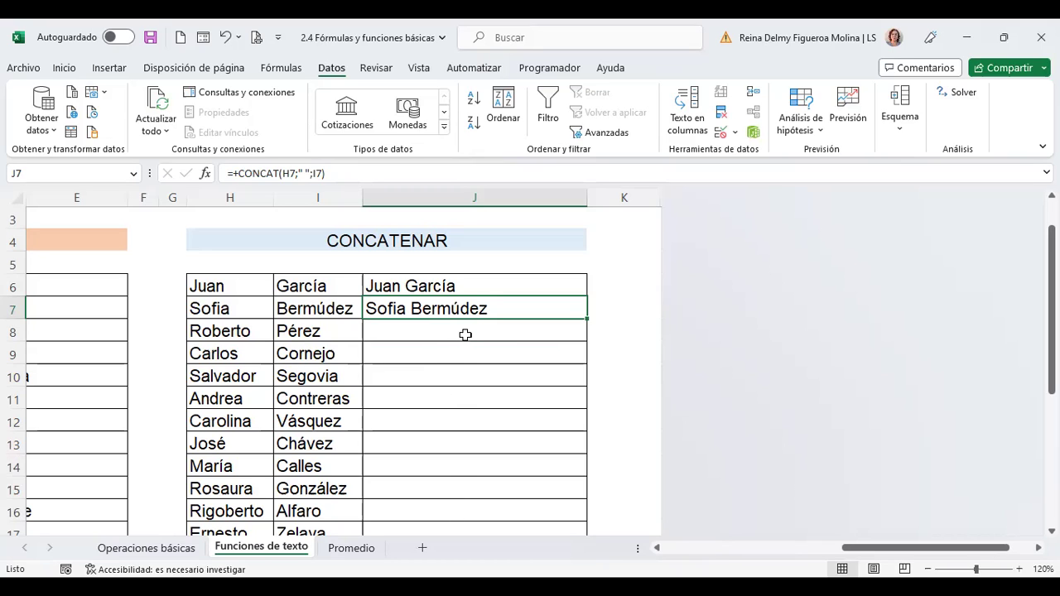
left_click(473, 333)
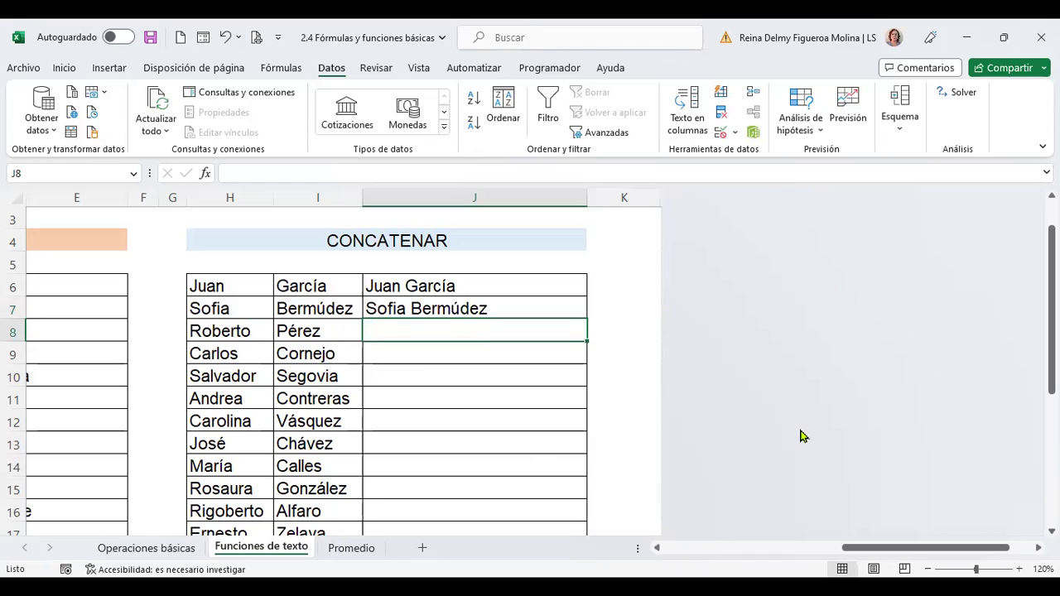
type("+con")
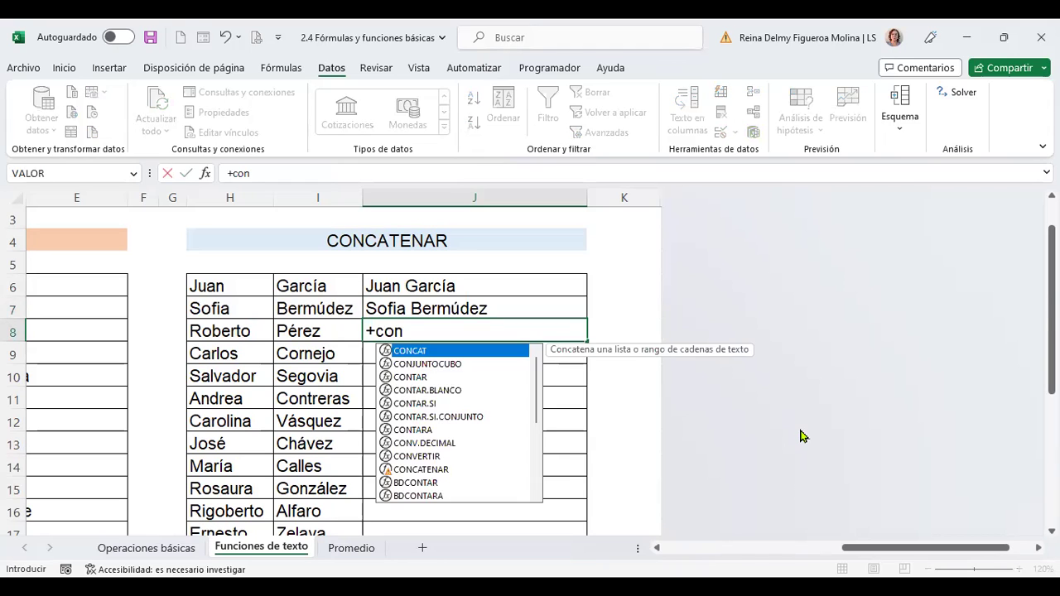
type("ca")
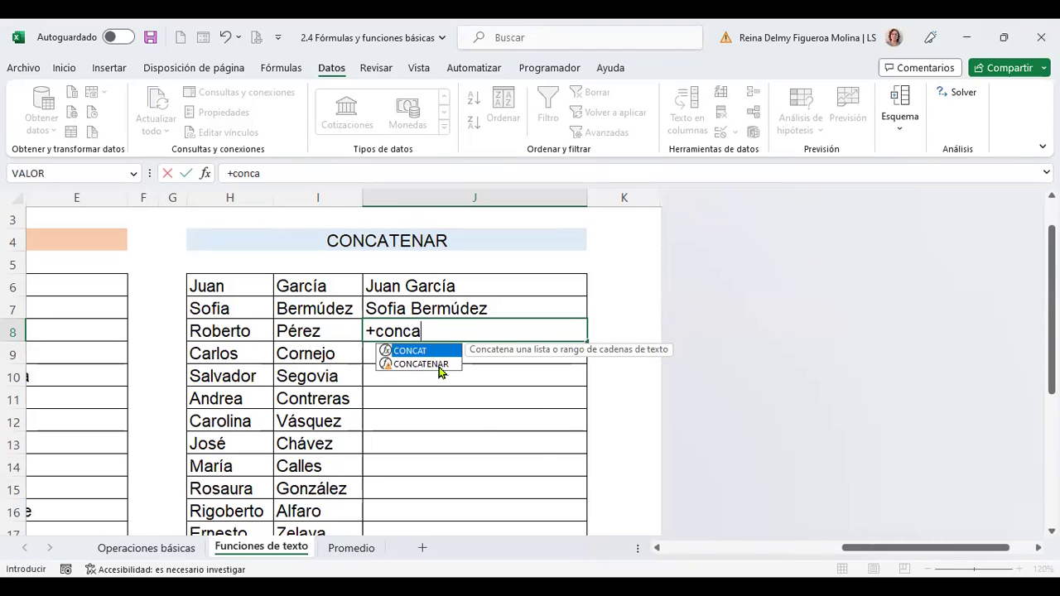
key("Down")
key("Tab")
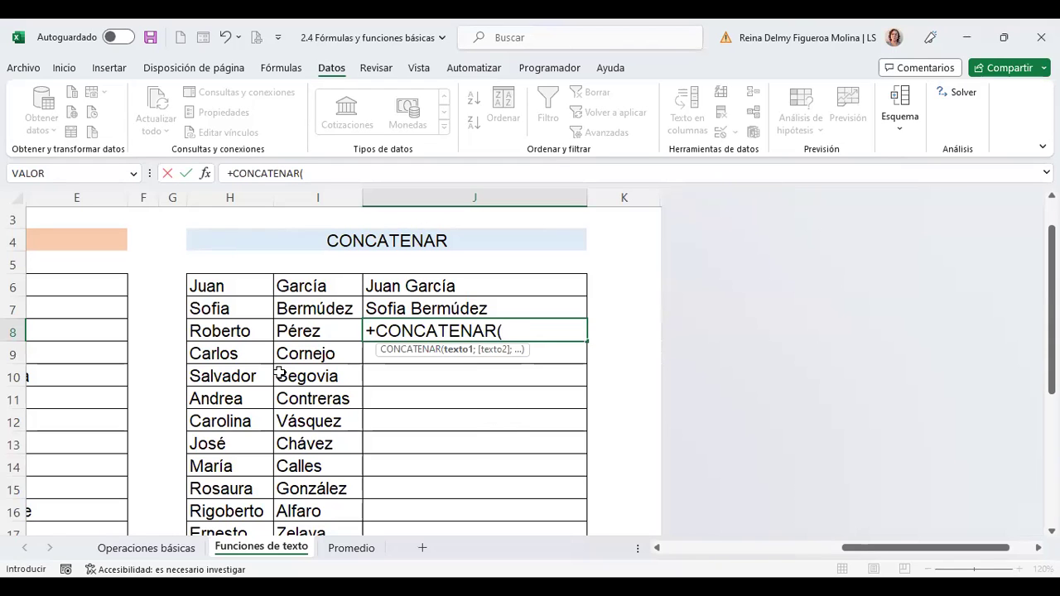
left_click(231, 330)
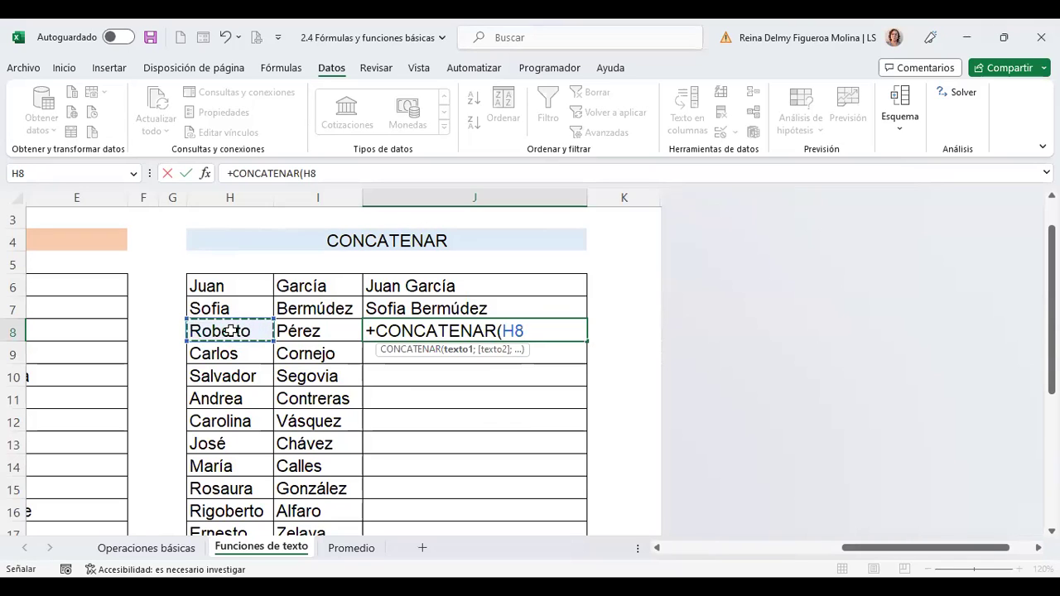
type(";")
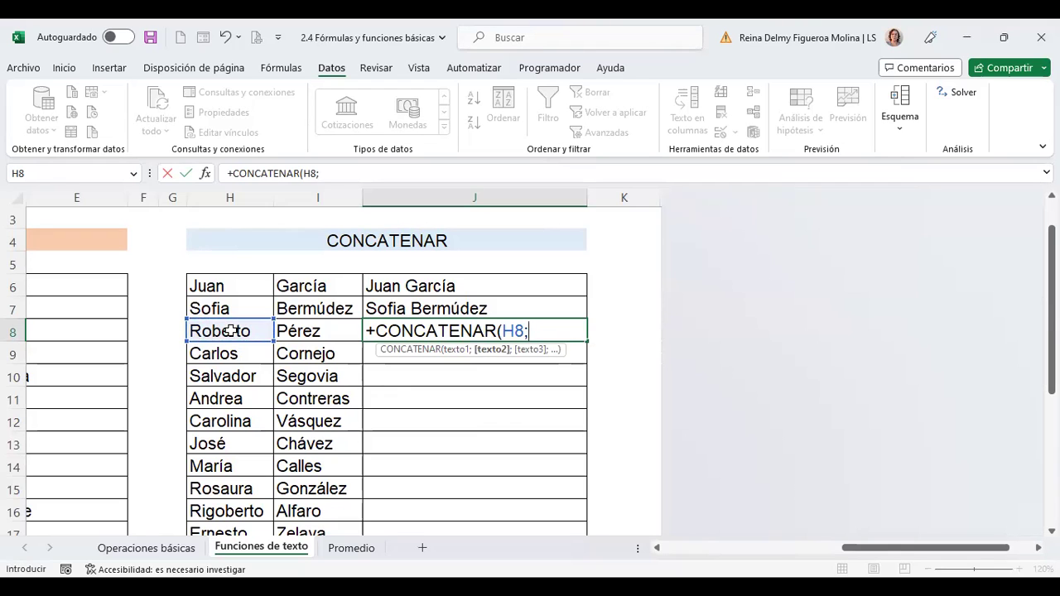
type("\"")
type(";")
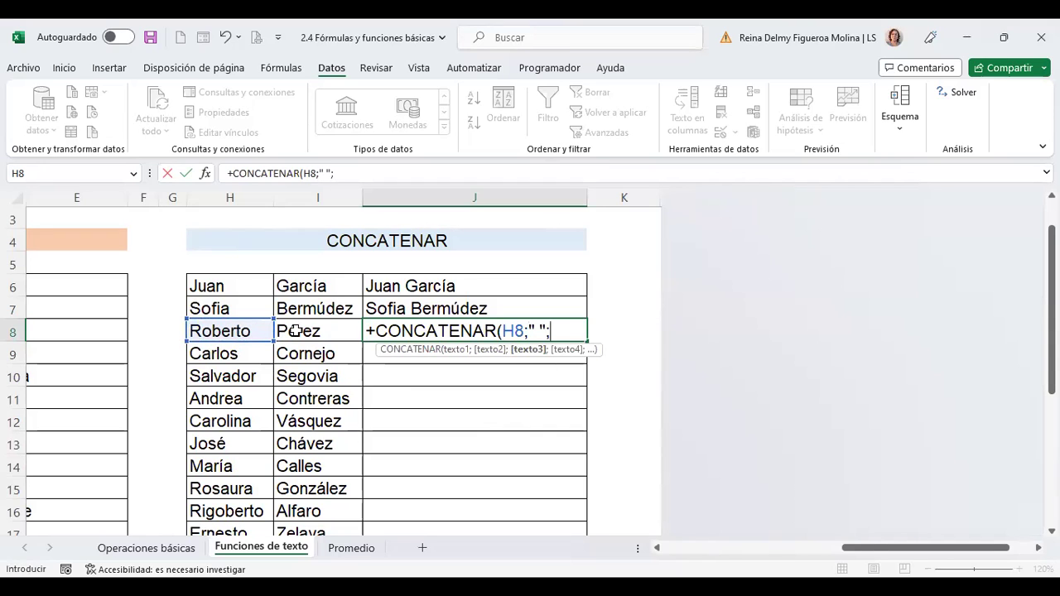
left_click(305, 331)
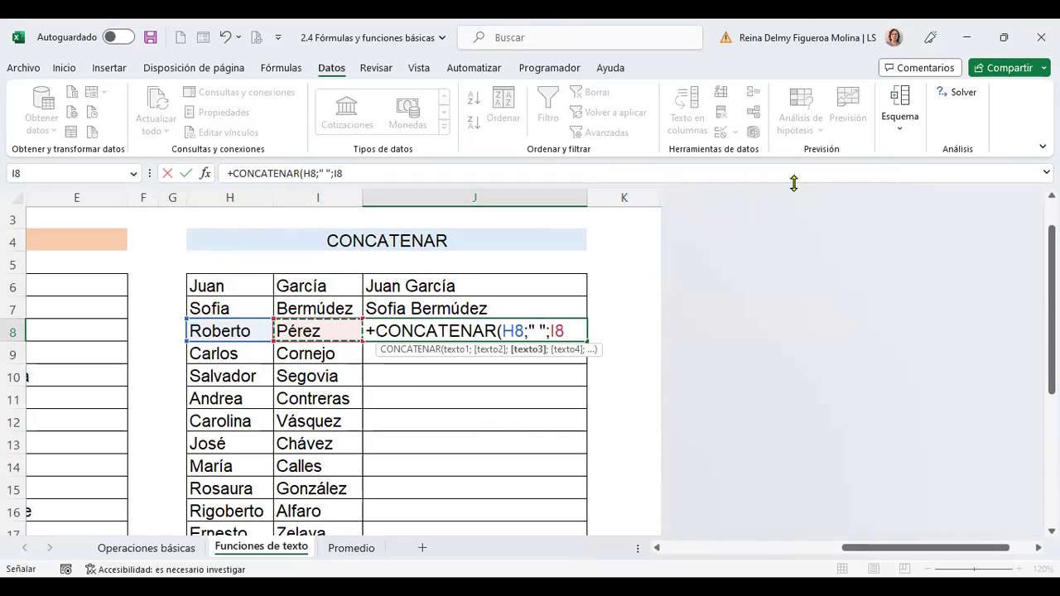
key("ctrl+Return")
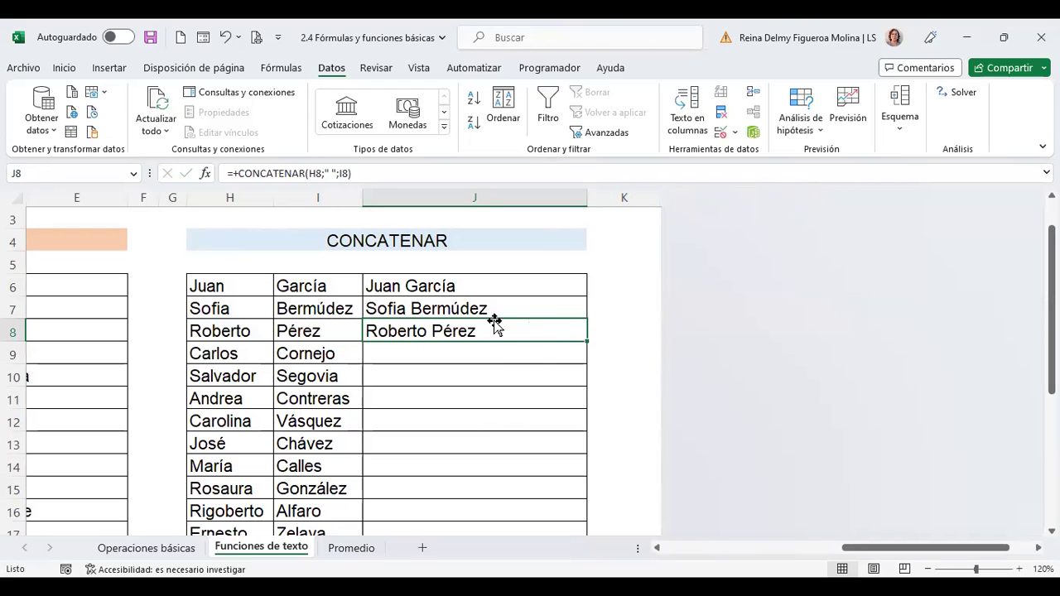
left_click(490, 286)
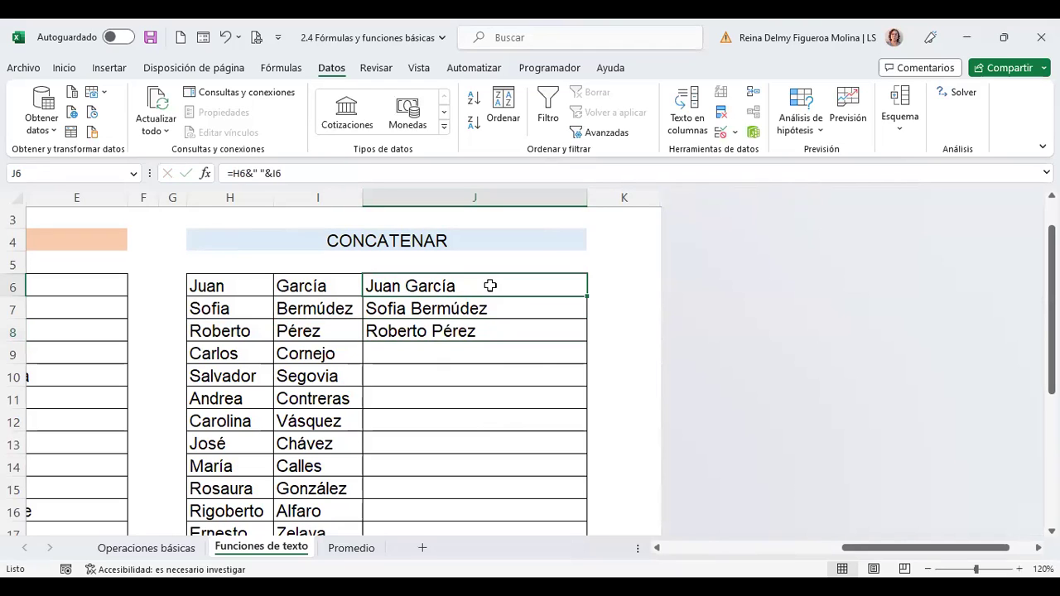
left_click(491, 332)
mouse_move(588, 338)
left_mouse_down()
mouse_move(582, 554)
mouse_move(579, 497)
left_mouse_up()
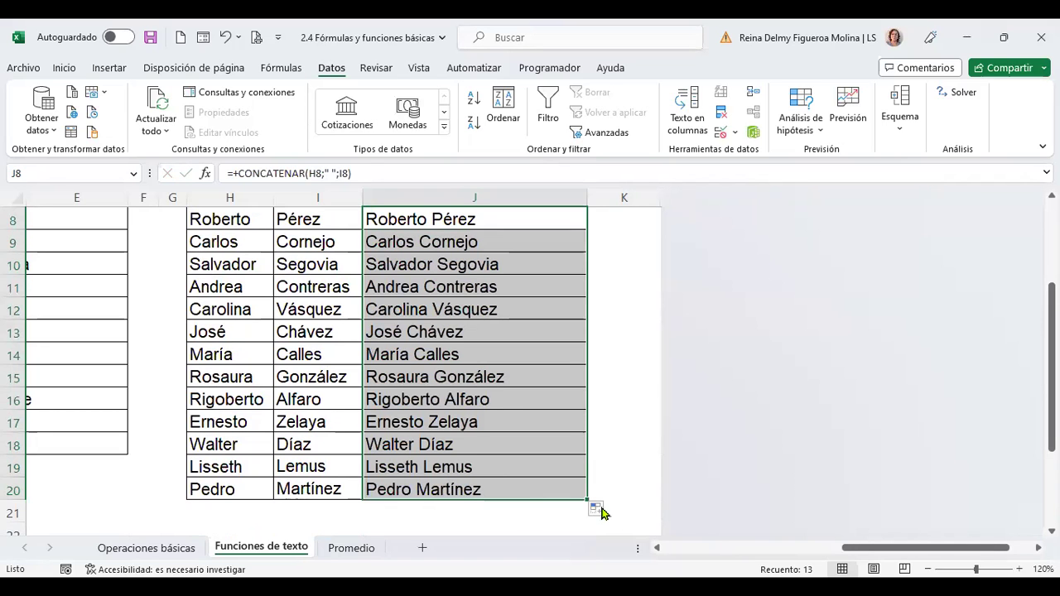
left_click_drag(879, 547, 766, 547)
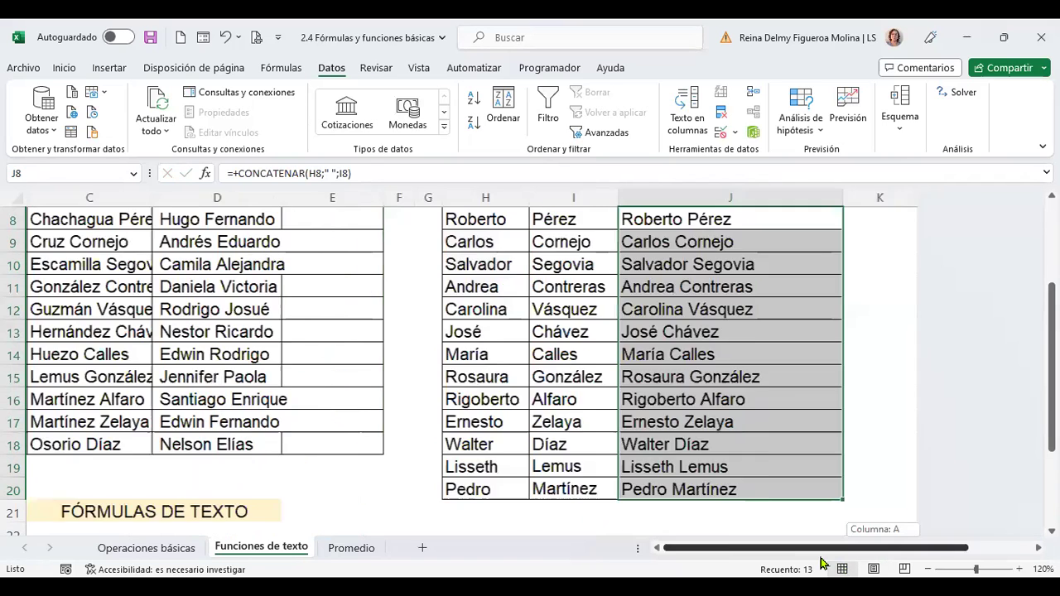
scroll(540, 479, "down", 1)
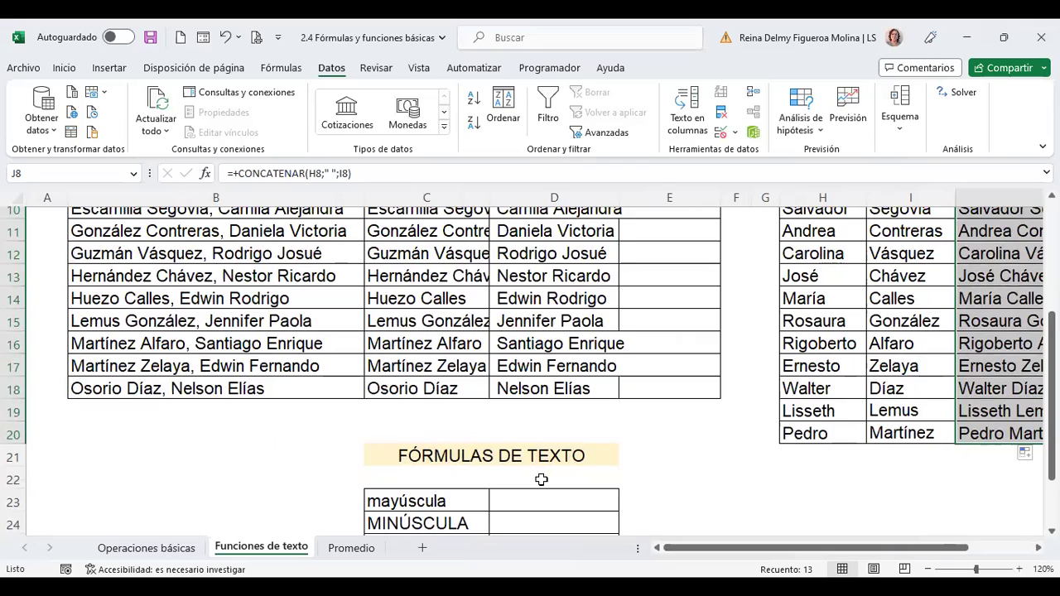
scroll(542, 485, "down", 2)
scroll(544, 487, "down", 2)
left_click(539, 274)
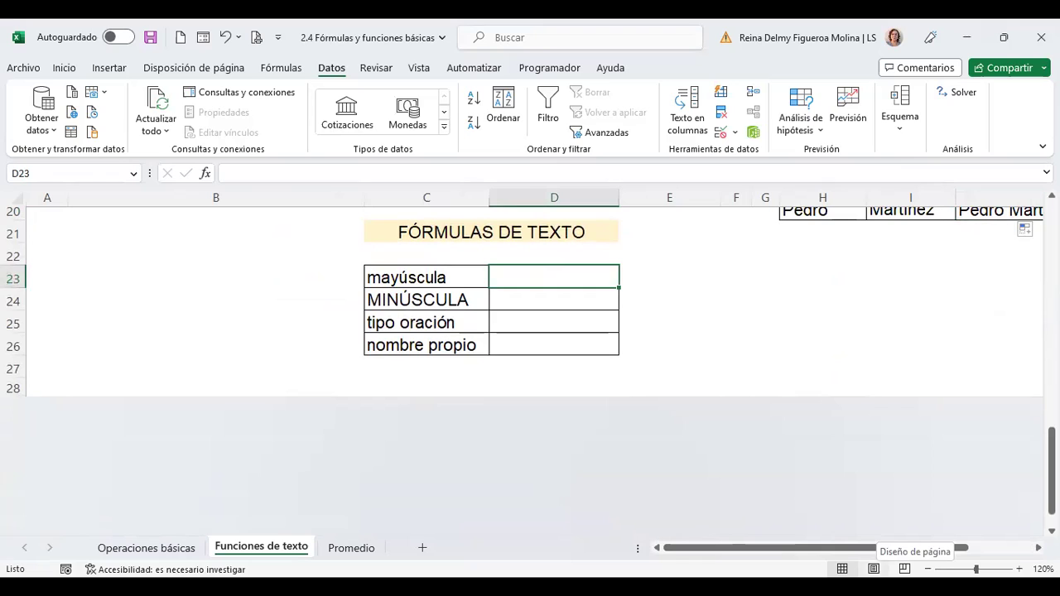
left_click(459, 275)
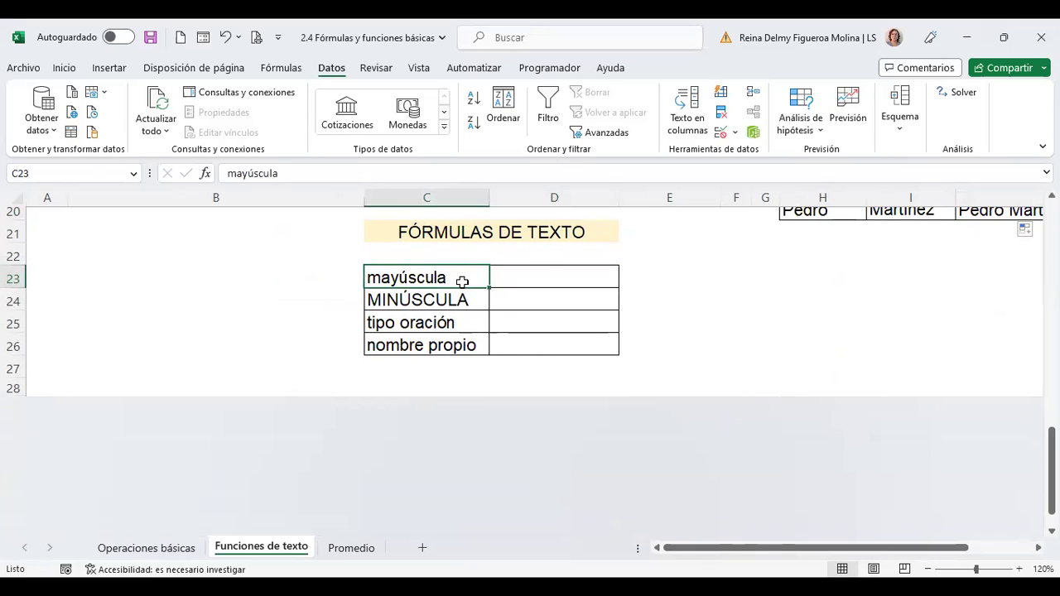
left_click(560, 272)
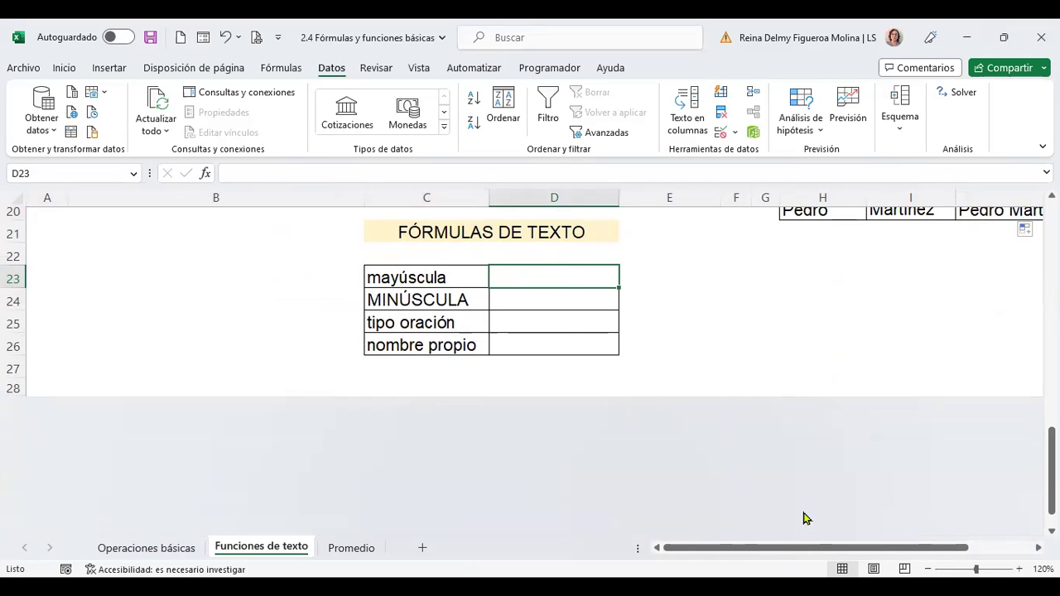
- Enter =+MAYUSC(C23) in D23 so it shows MAYÚSCULA
type("+")
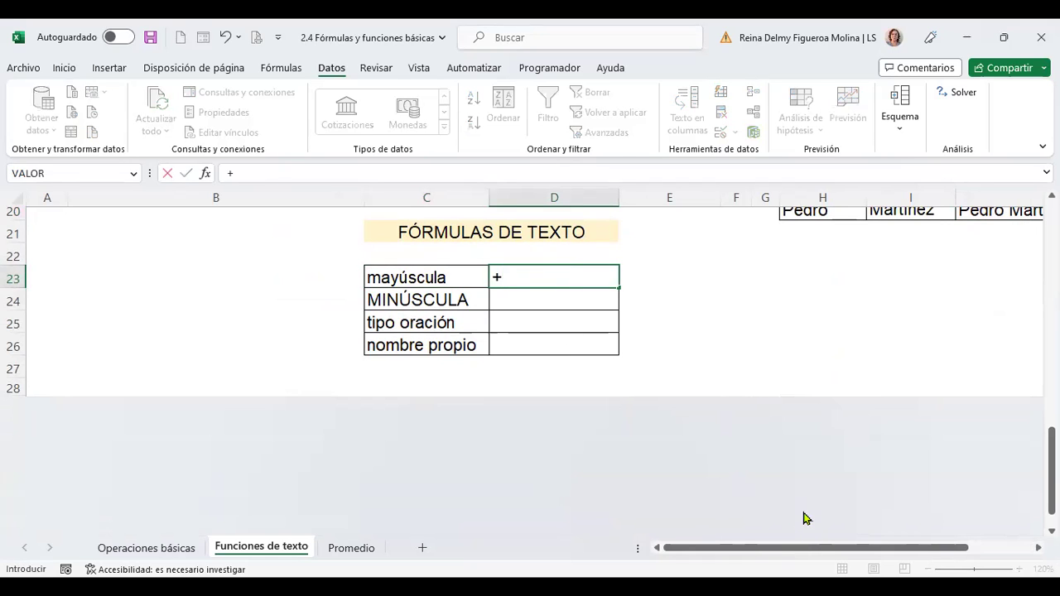
type("mayu")
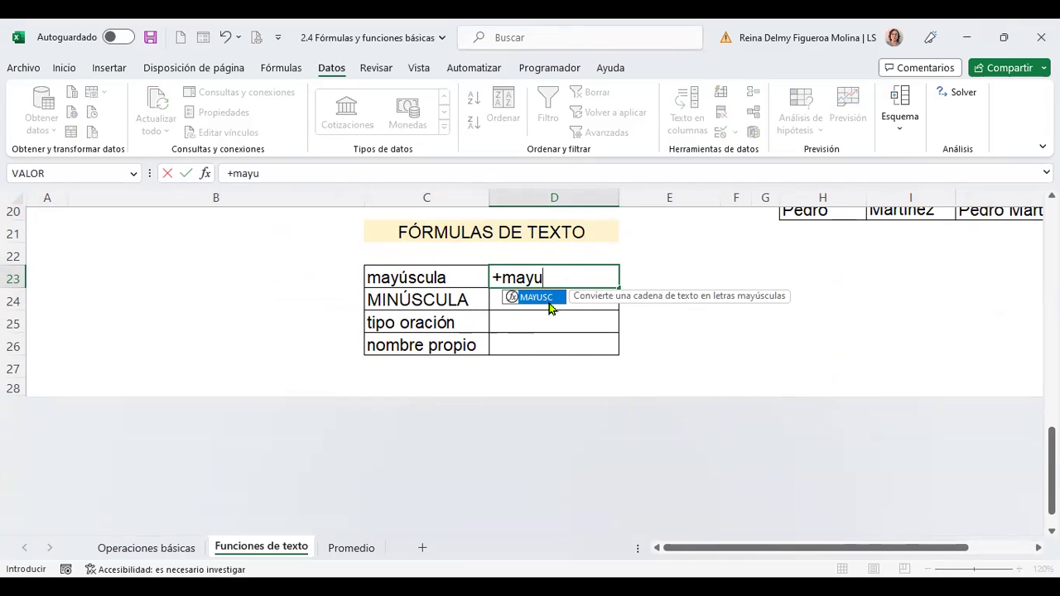
key("Tab")
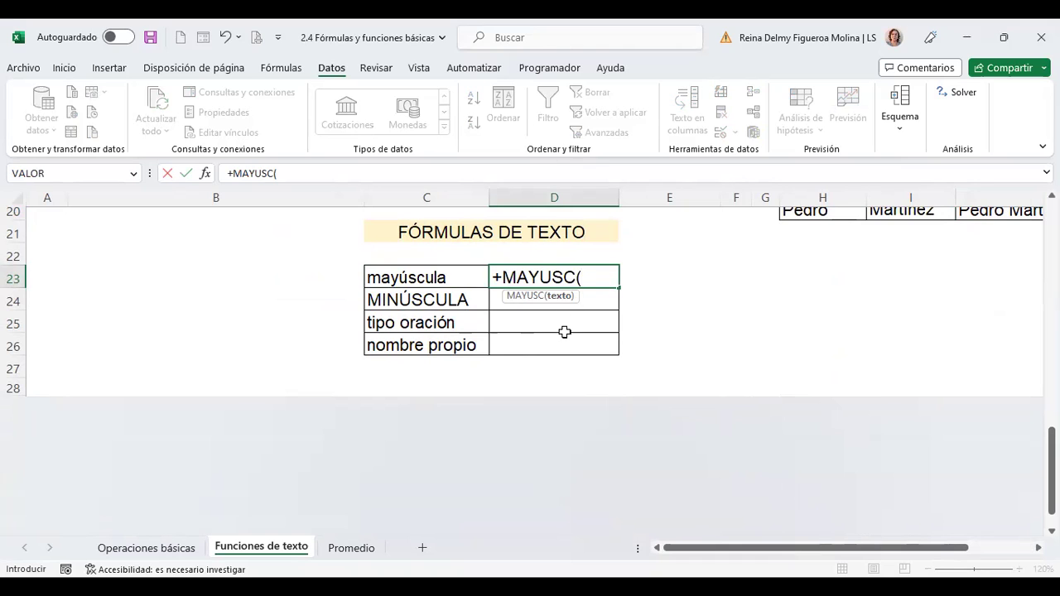
left_click(419, 275)
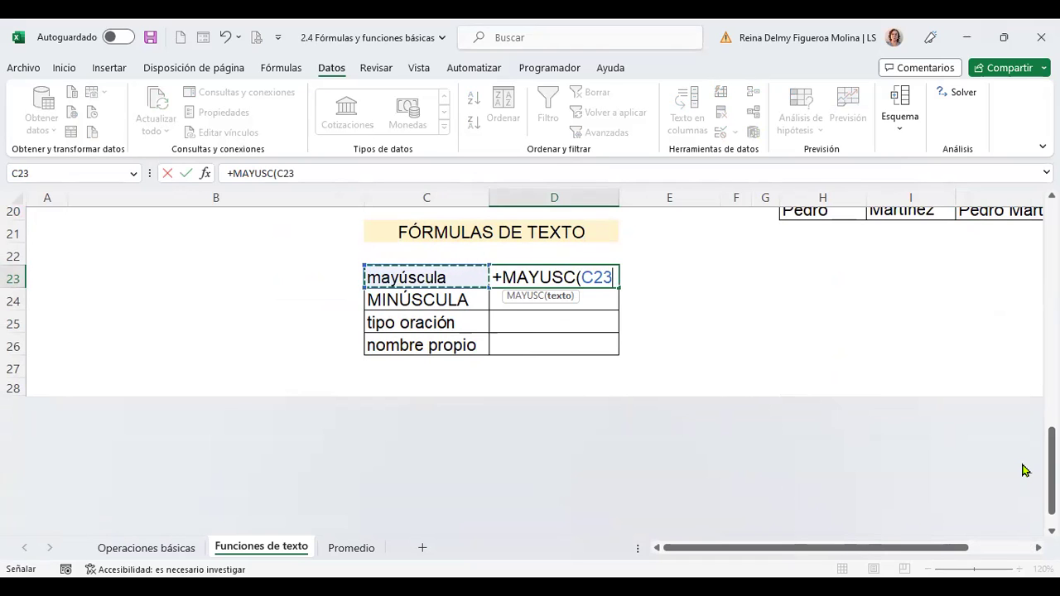
key("Return")
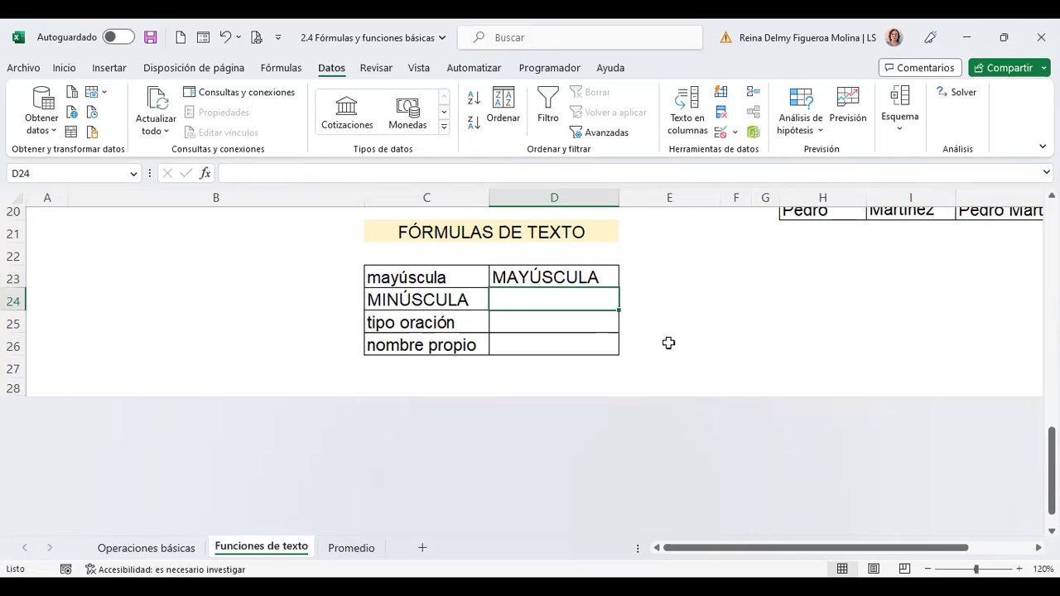
- Enter a MINUSC(C24) formula in D24 so it shows minúscula
type("+")
type("minu")
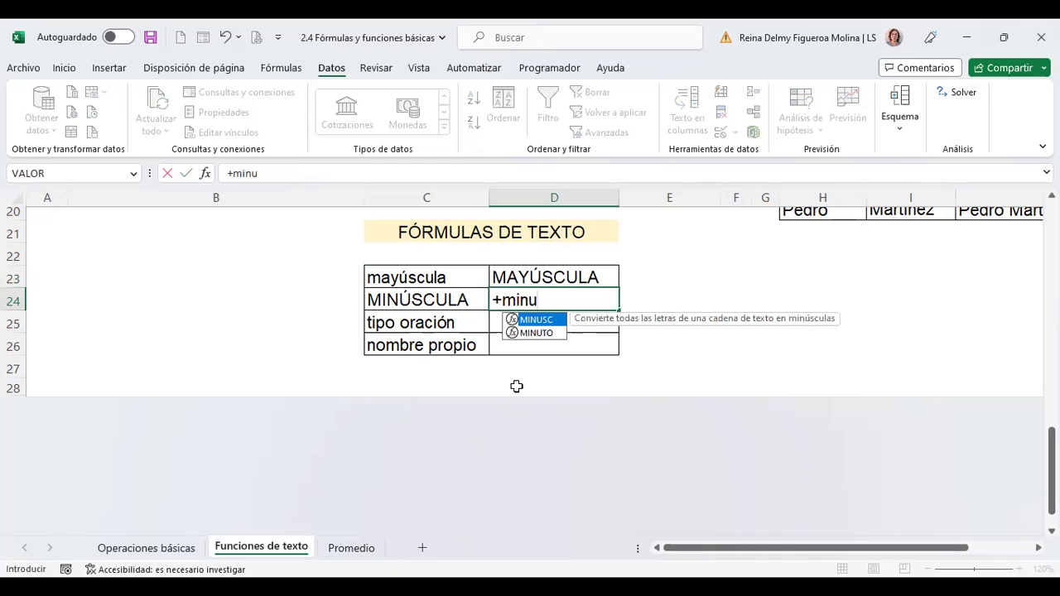
double_click(546, 327)
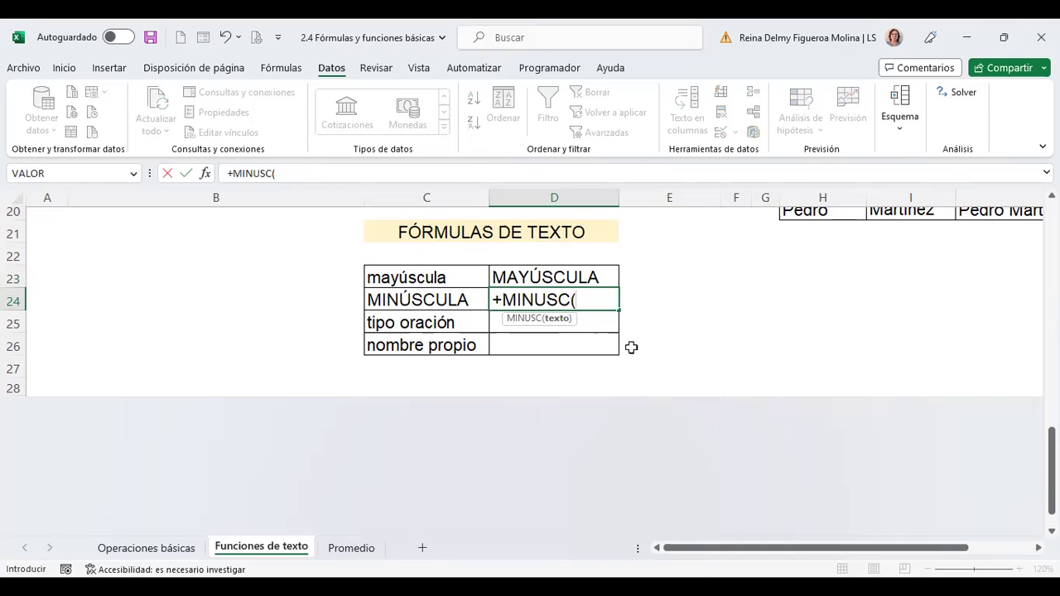
left_click(426, 300)
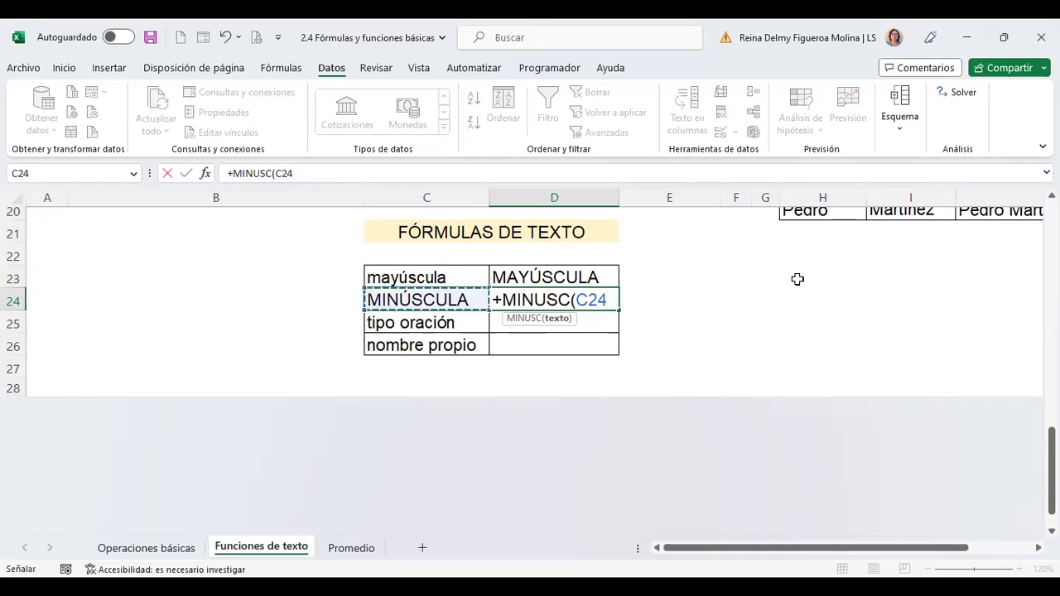
key("Return")
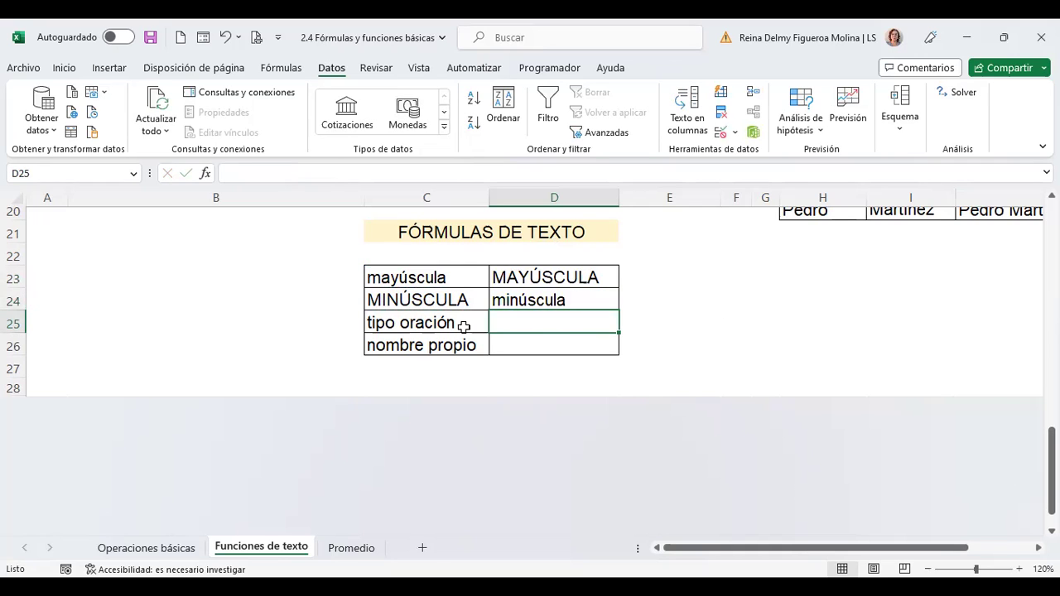
left_click_drag(455, 322, 458, 344)
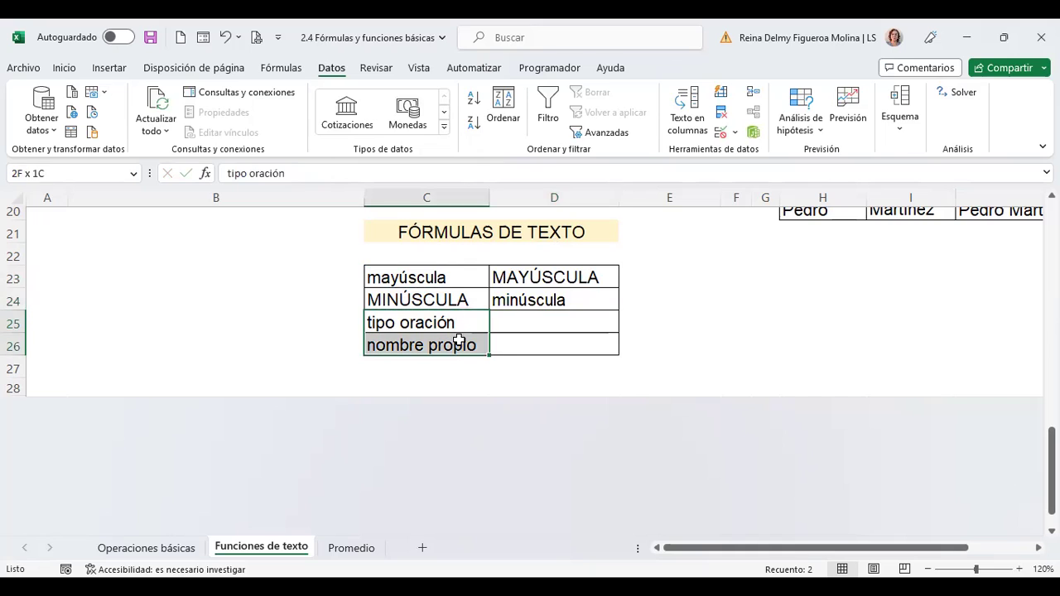
left_click(525, 323)
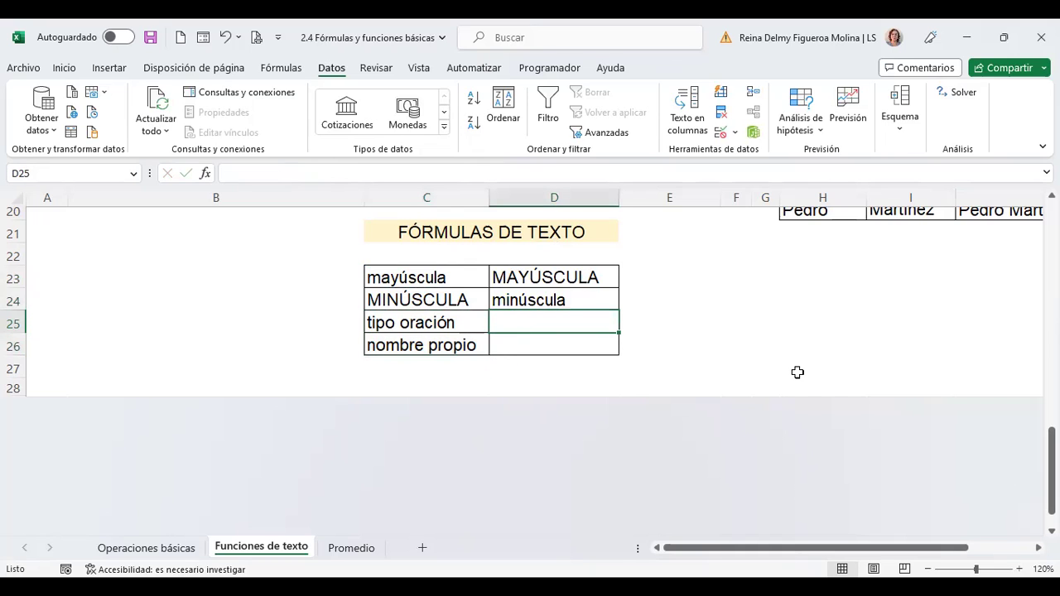
- Enter a NOMPROPIO(C25) formula in D25 so it shows Tipo Oración
type("+")
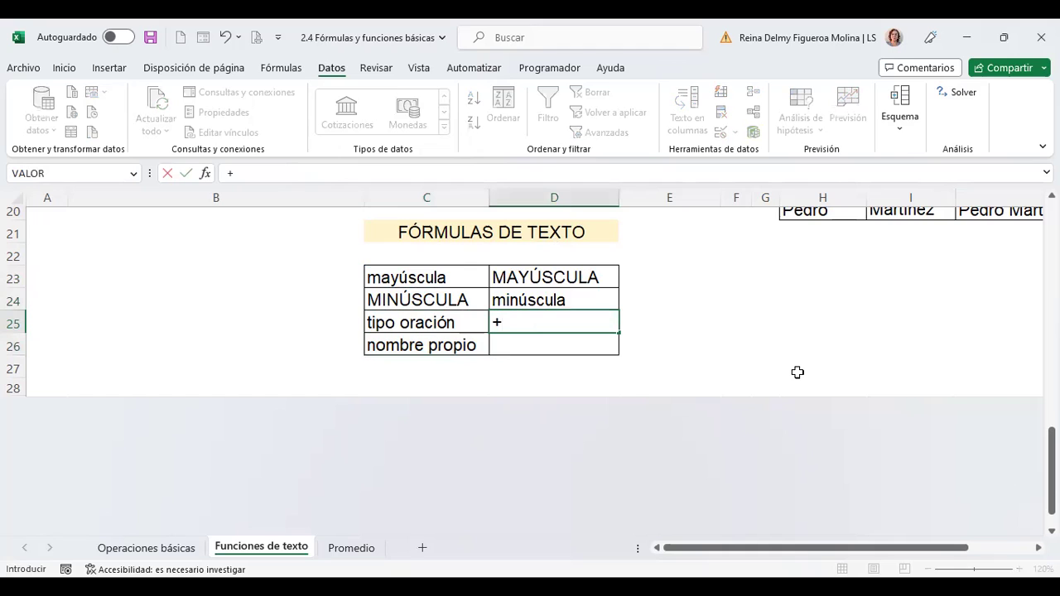
type("nom")
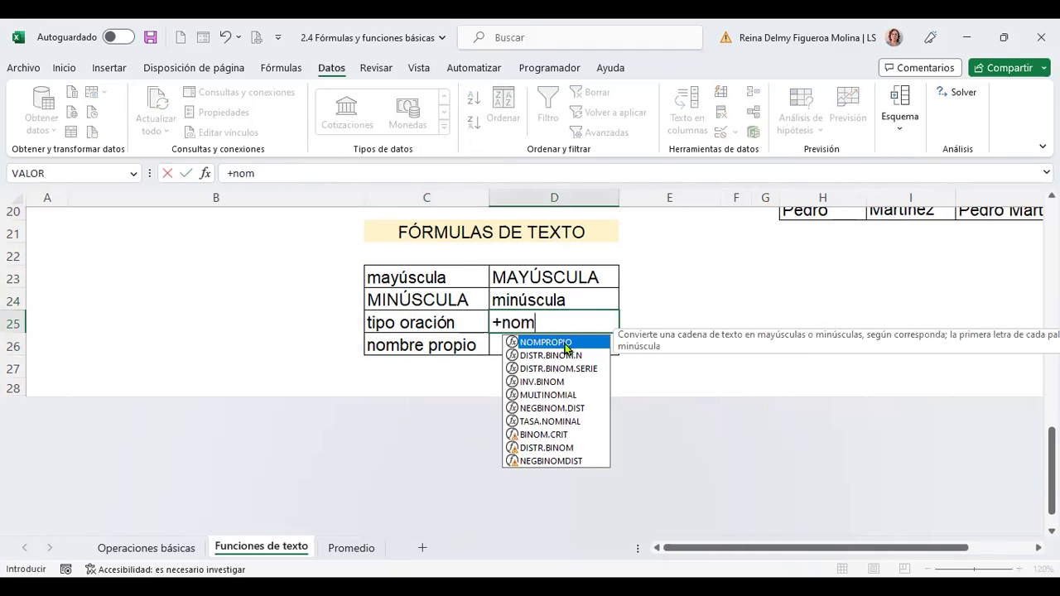
double_click(567, 343)
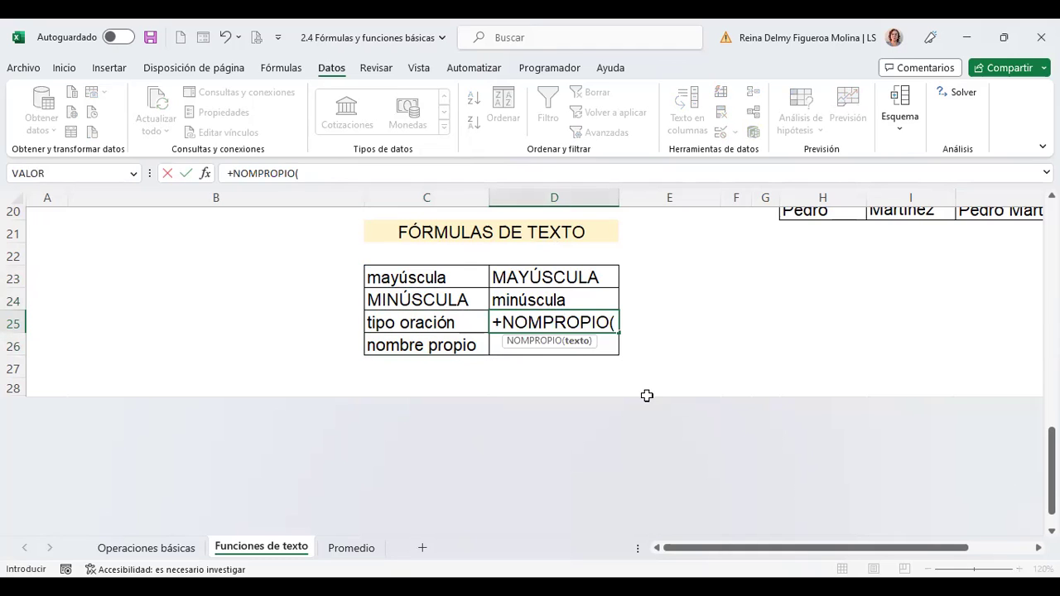
left_click(438, 318)
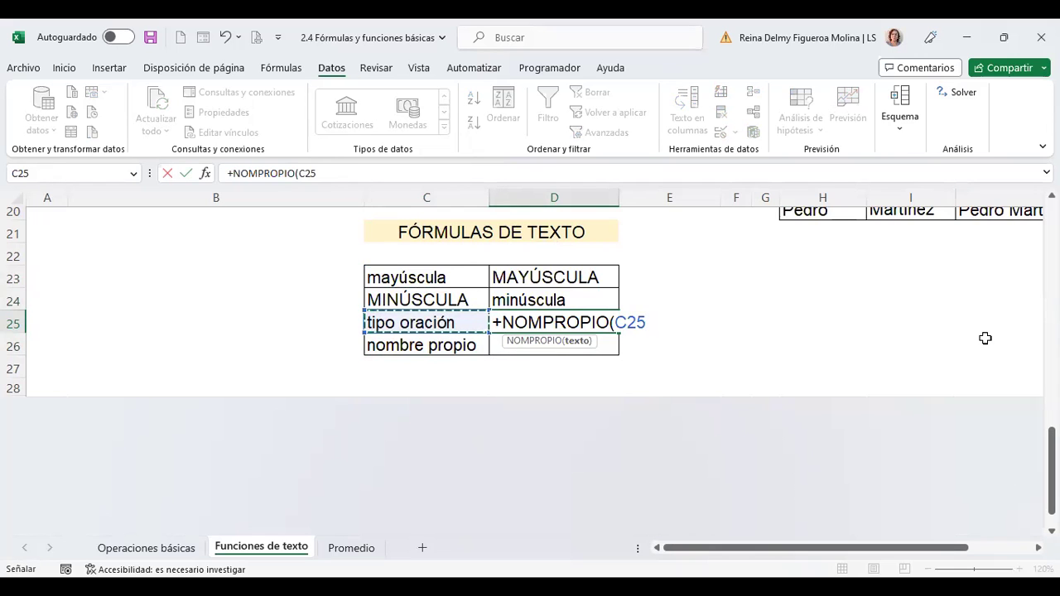
key("Return")
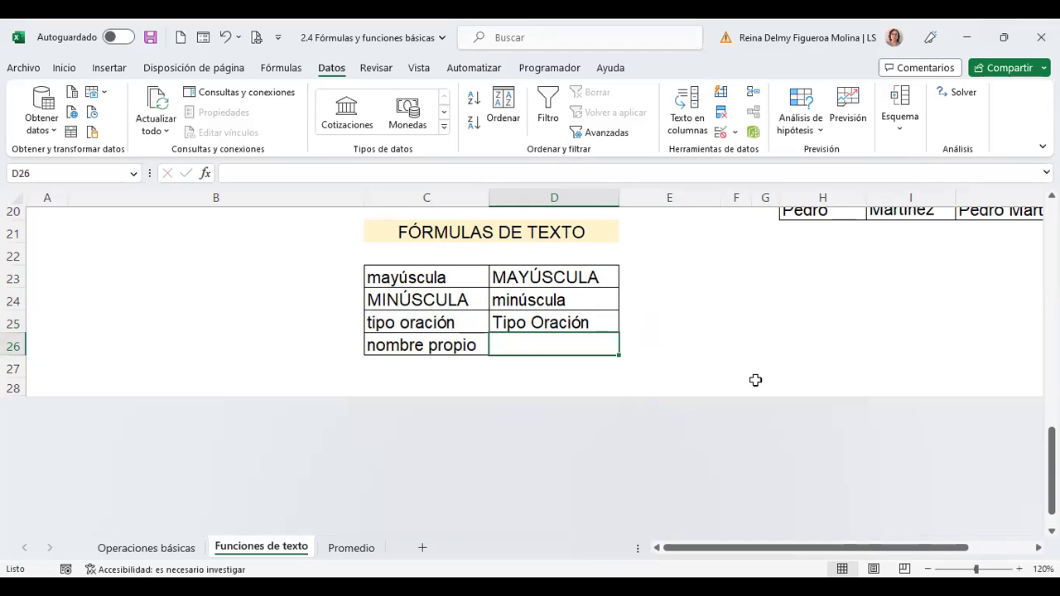
- Enter =NOMPROPIO(C26) in D26 so it displays 'Nombre Propio'
type("+")
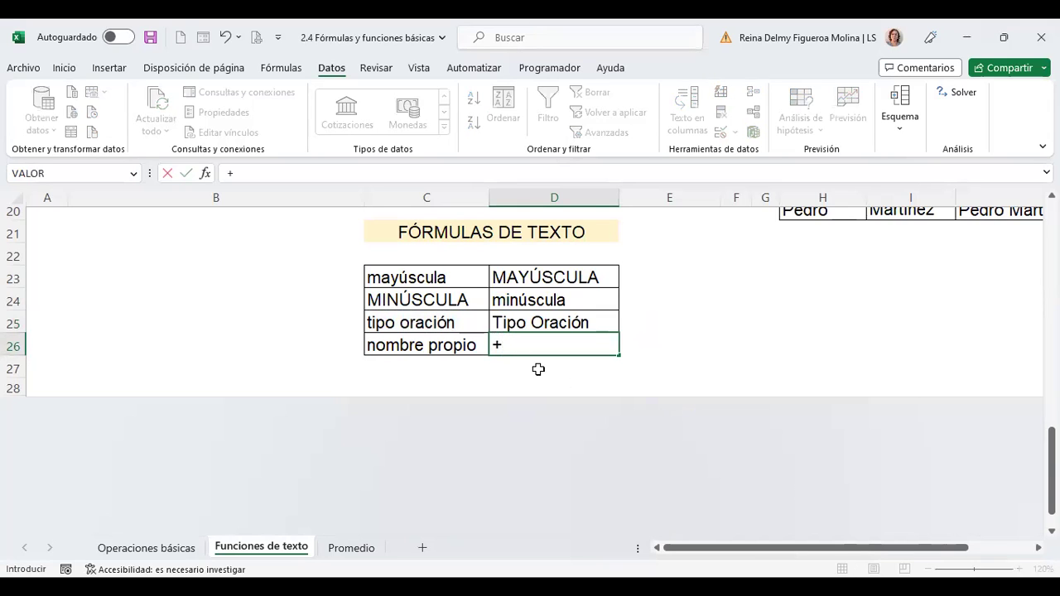
type("nom")
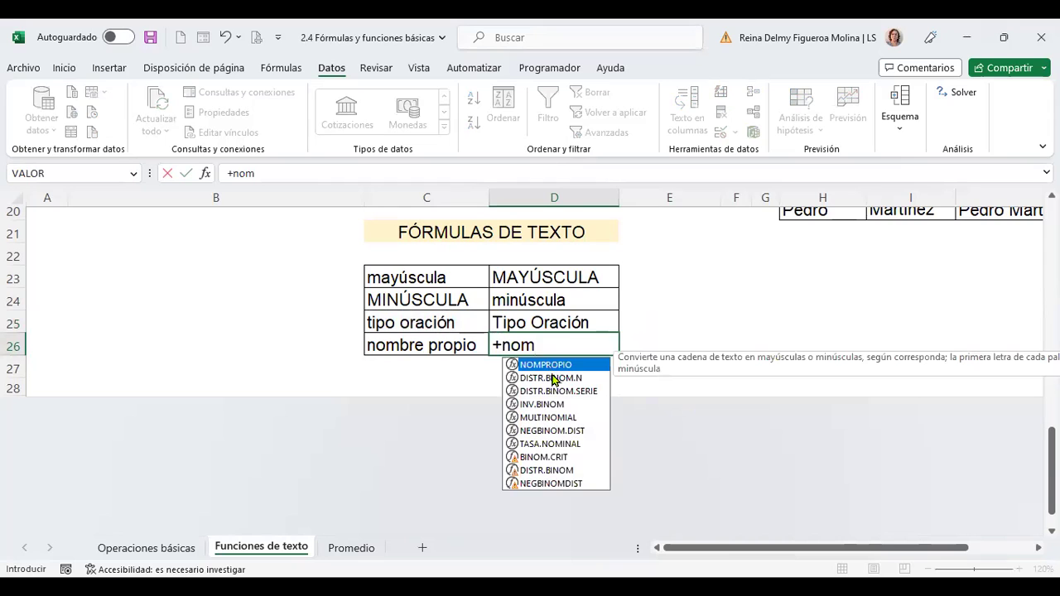
double_click(551, 367)
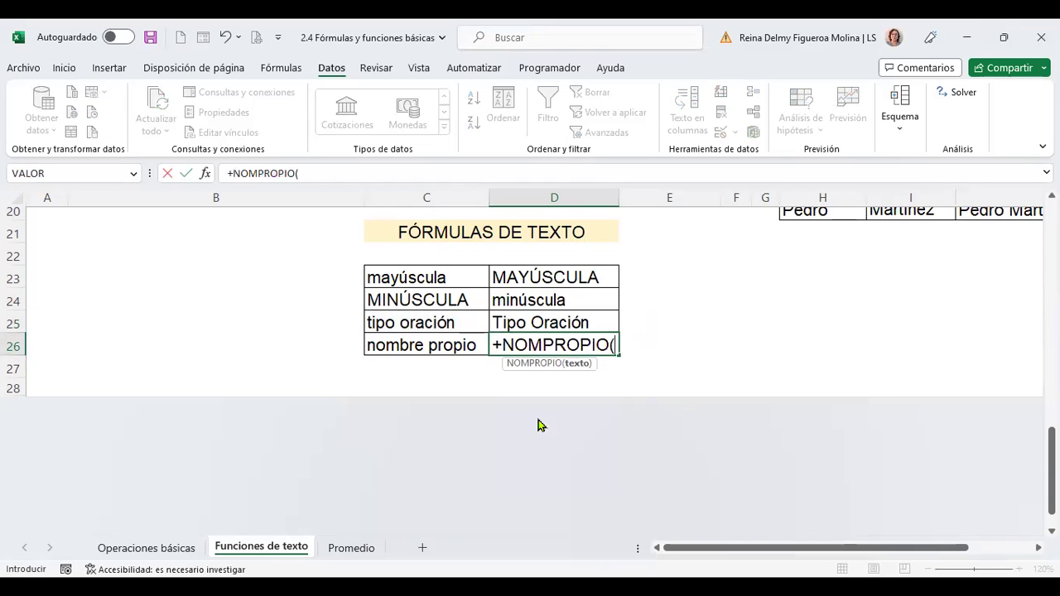
left_click(414, 343)
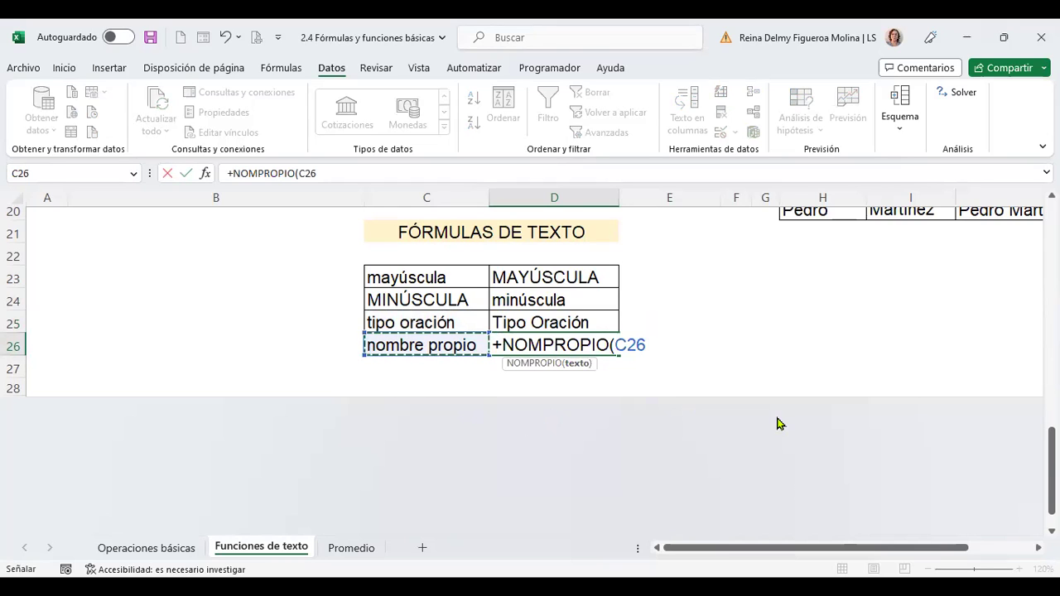
key("Return")
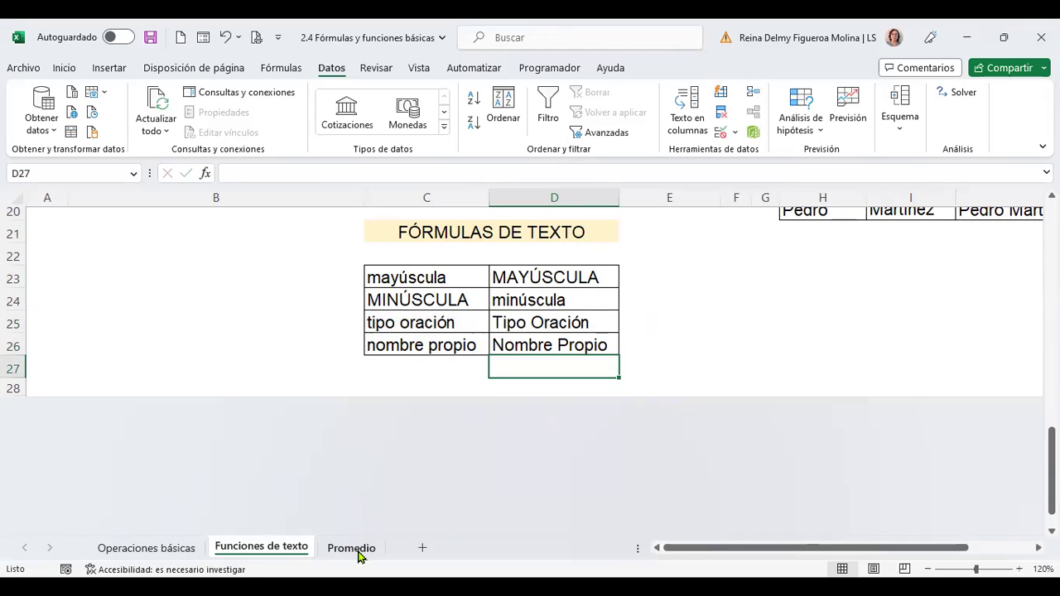
left_click(1009, 548)
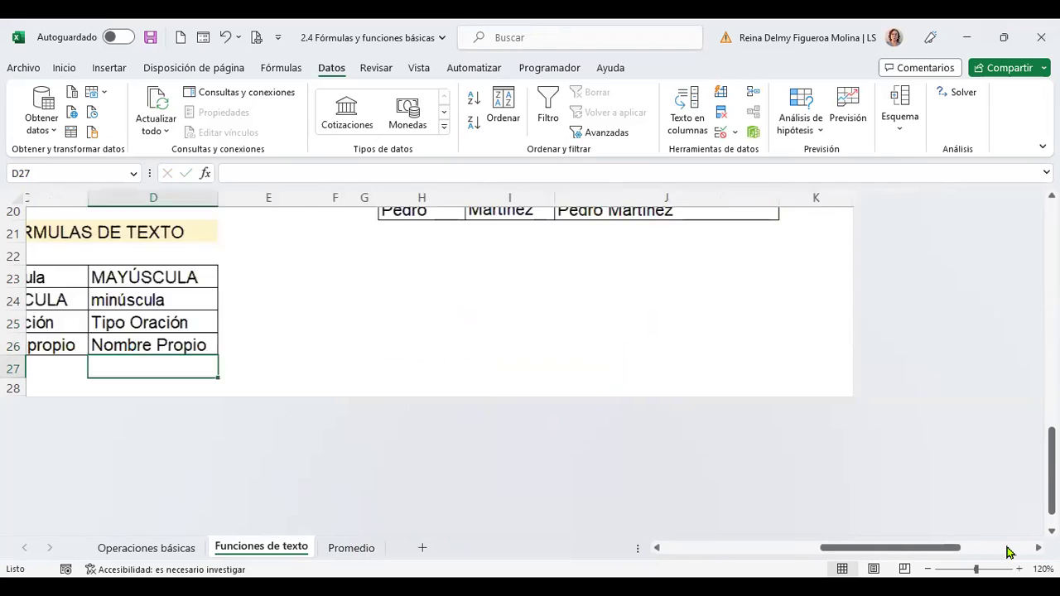
scroll(336, 407, "up", 3)
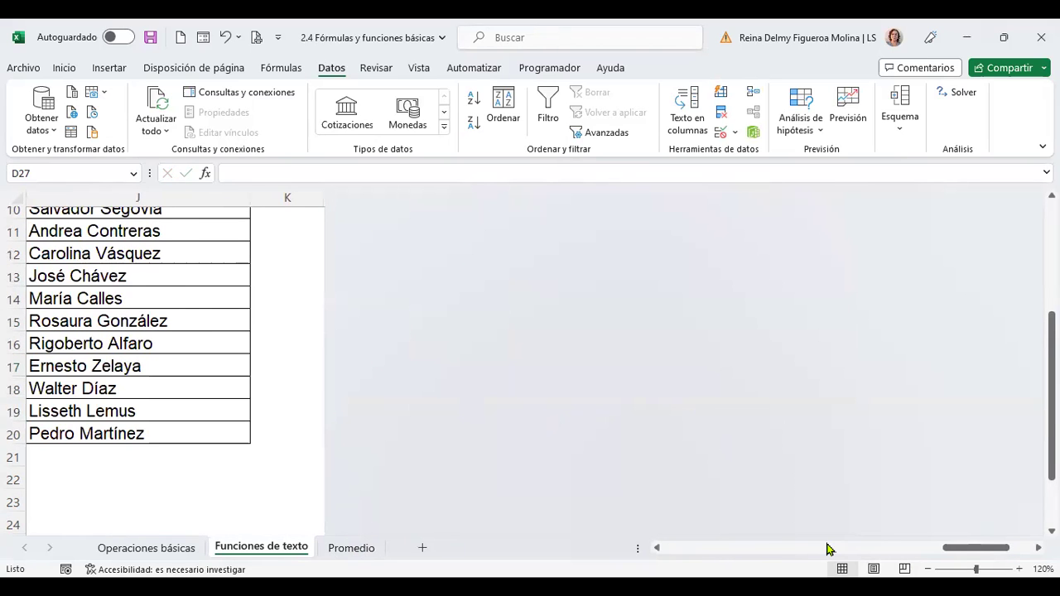
left_click(826, 548)
left_click(357, 548)
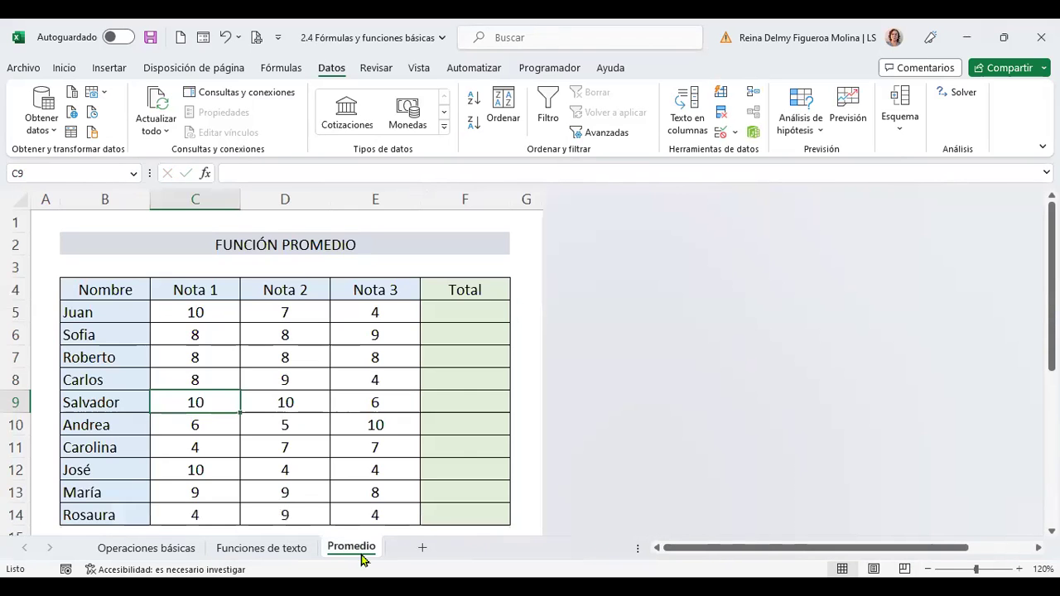
left_click(464, 311)
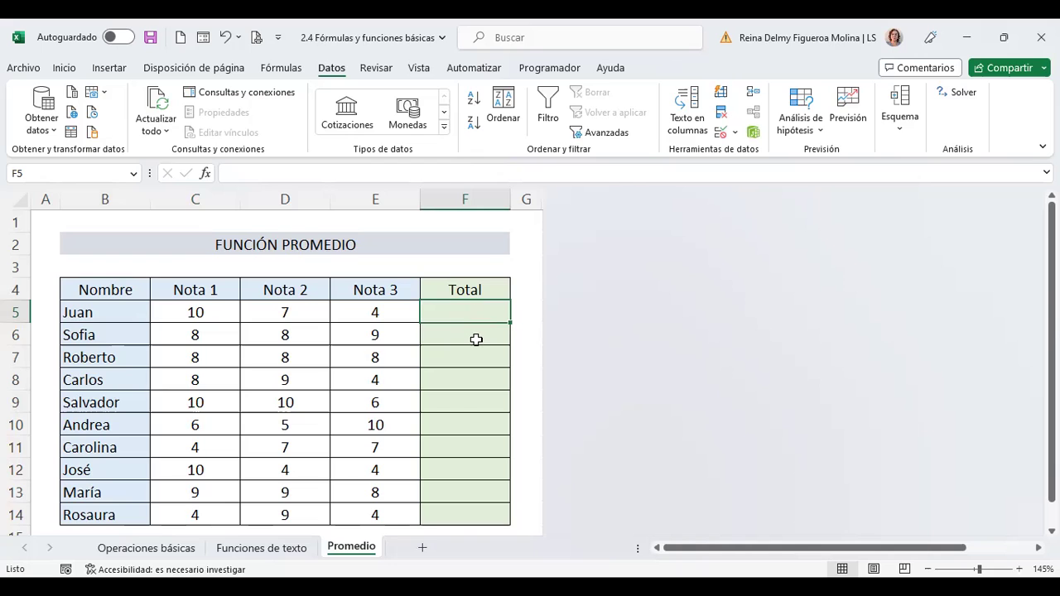
scroll(476, 340, "down", 2)
scroll(476, 340, "up", 2)
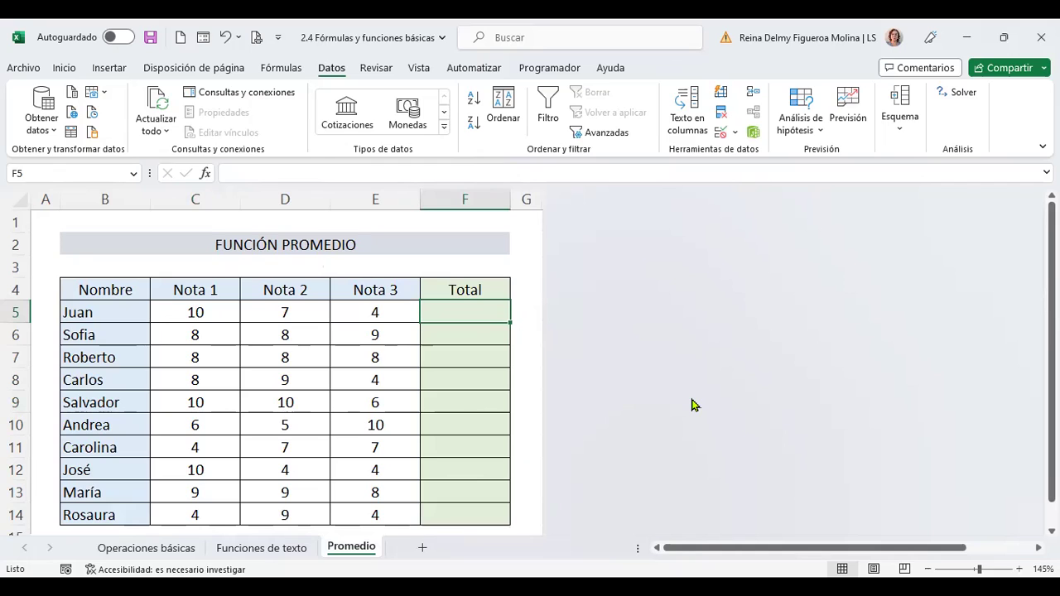
- Average Juan's grades with PROMEDIO(C5:E5) in F5 and fill the formula down to F14
type("+")
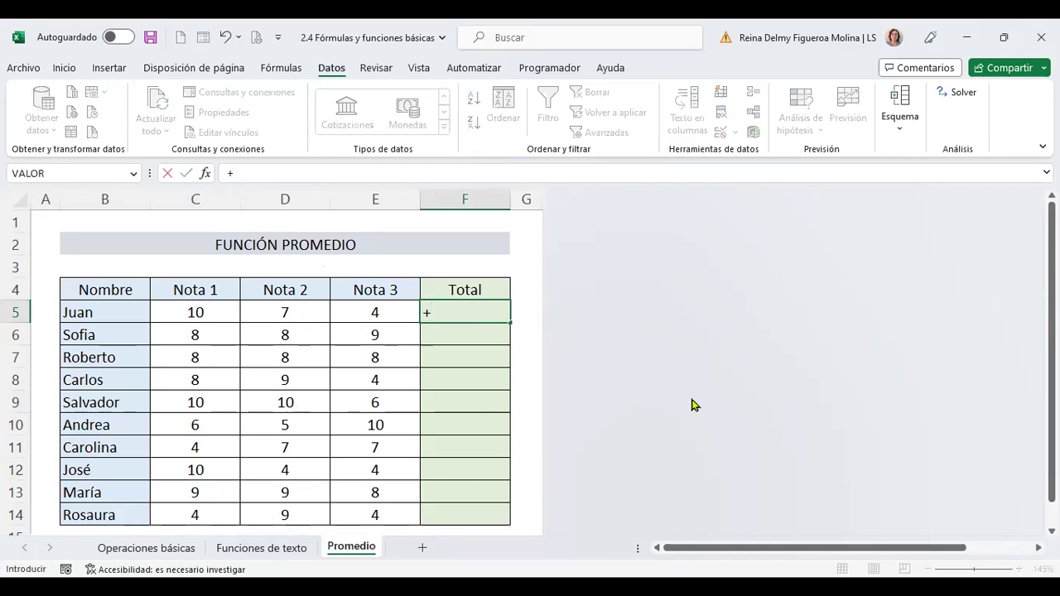
type("prome")
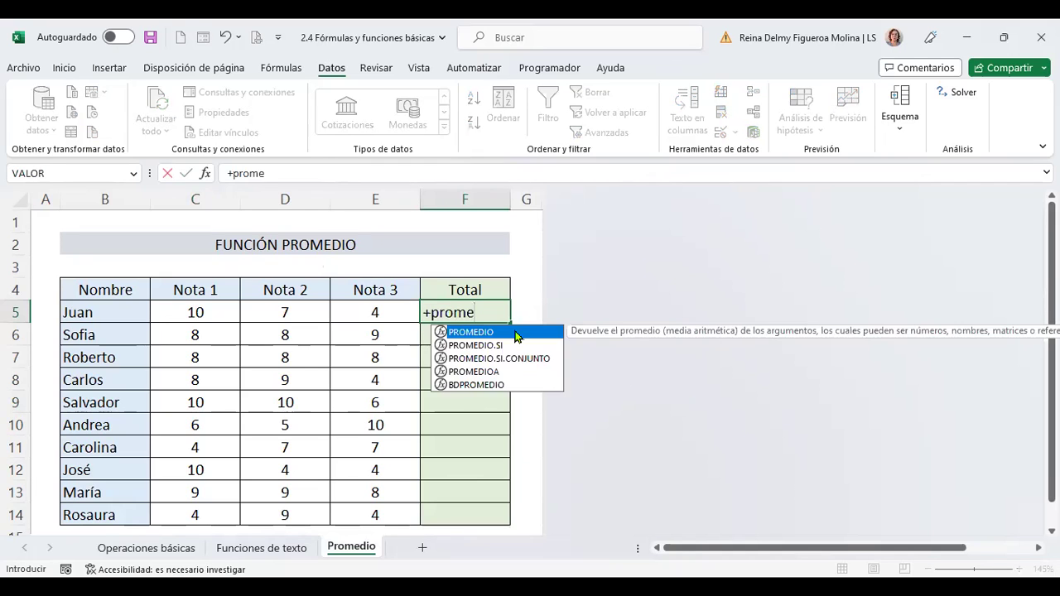
double_click(515, 332)
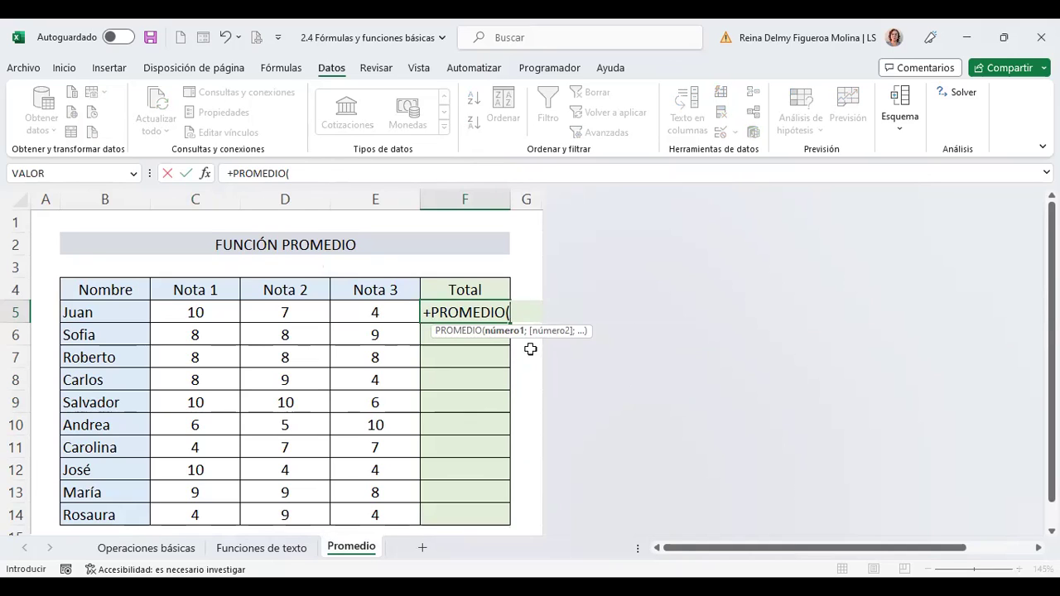
left_click_drag(197, 312, 376, 312)
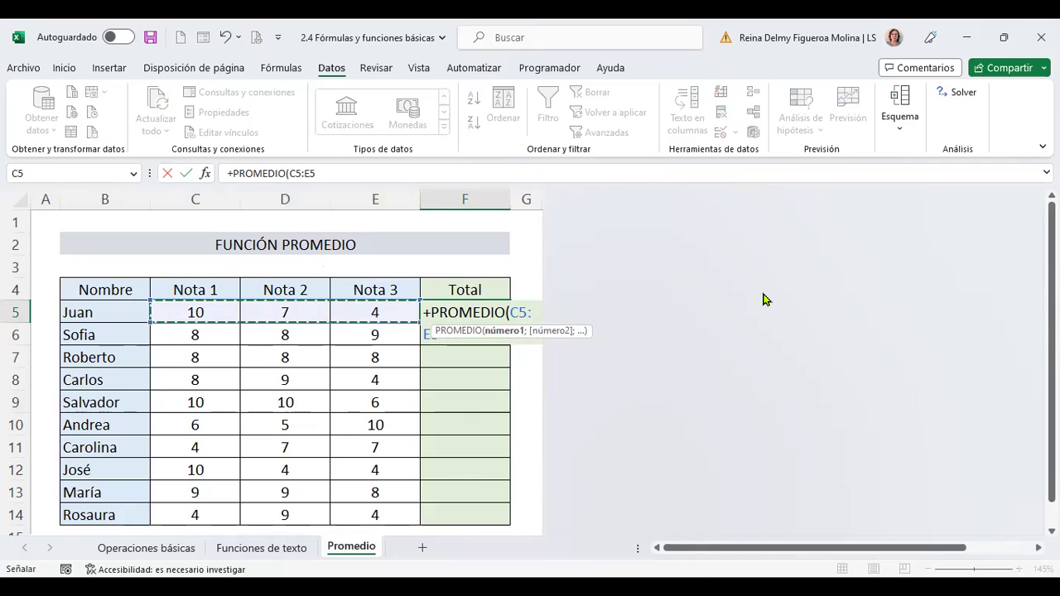
key("Return")
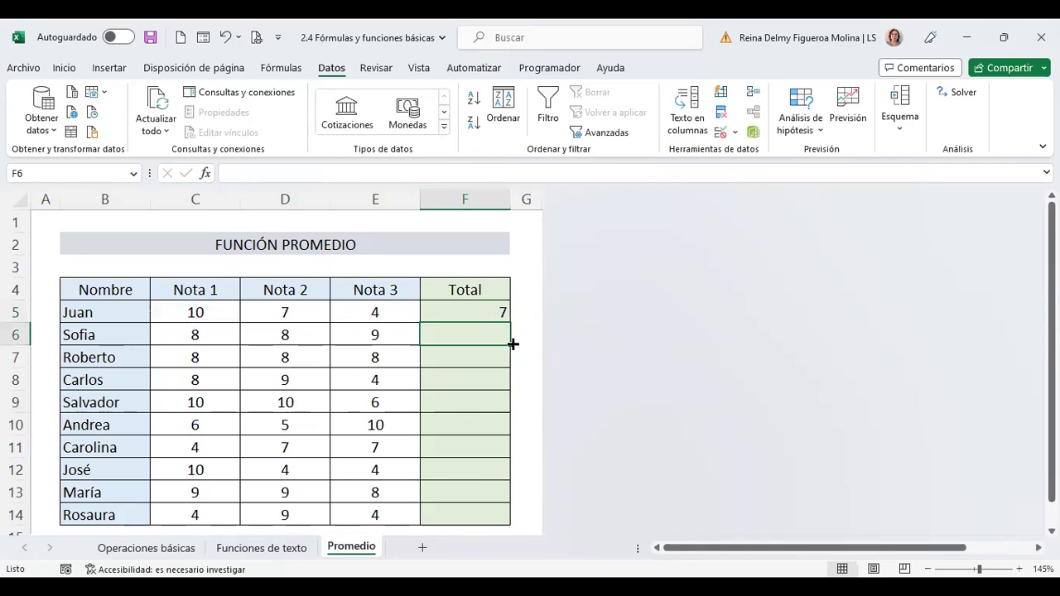
left_click(480, 306)
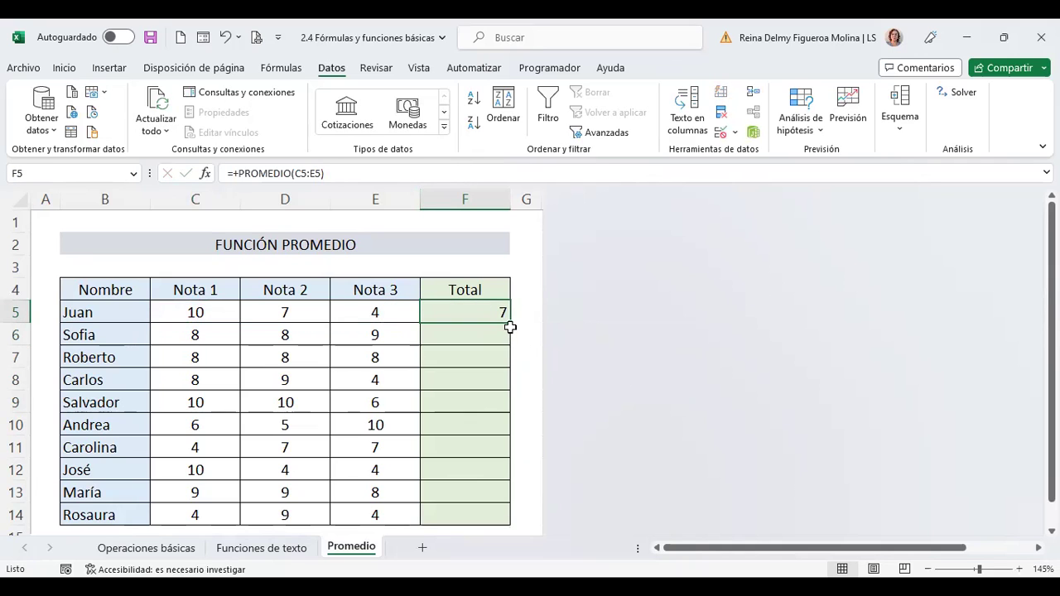
left_click_drag(511, 324, 512, 523)
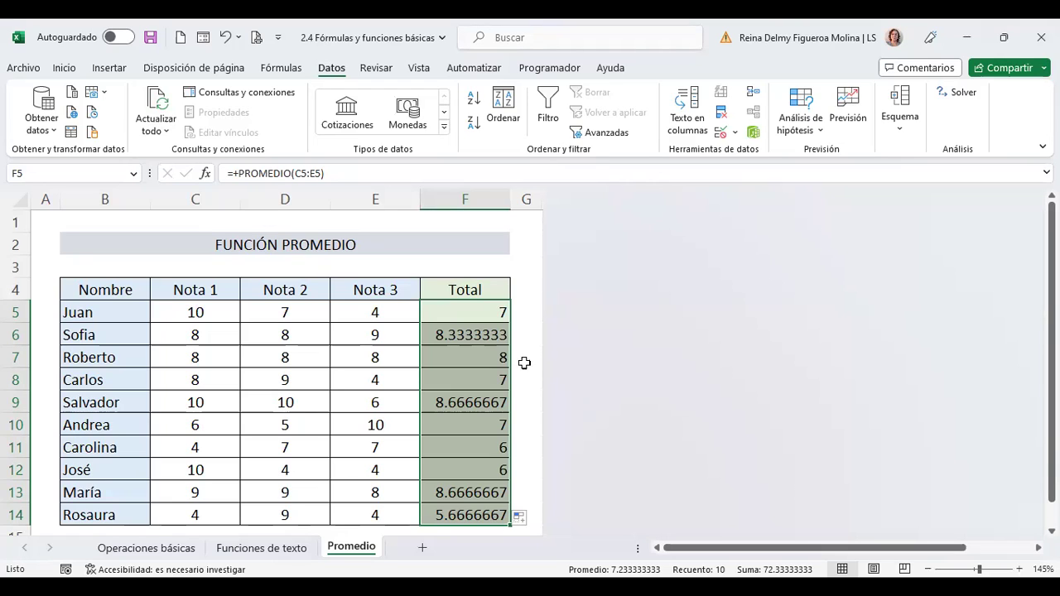
- Give the Total averages Number format and reduce them to one decimal place
left_click(64, 68)
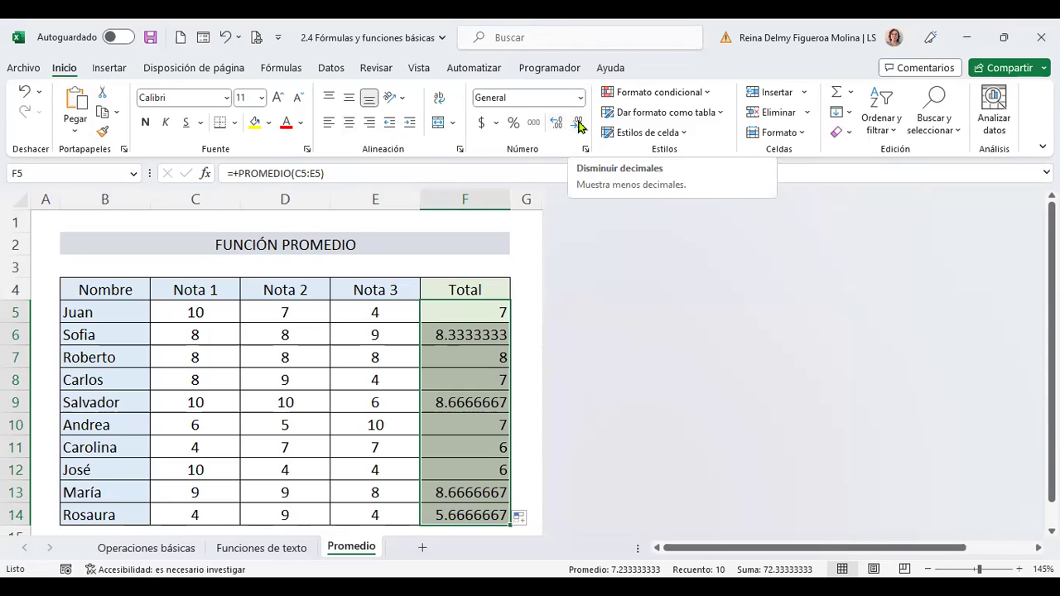
left_click(578, 124)
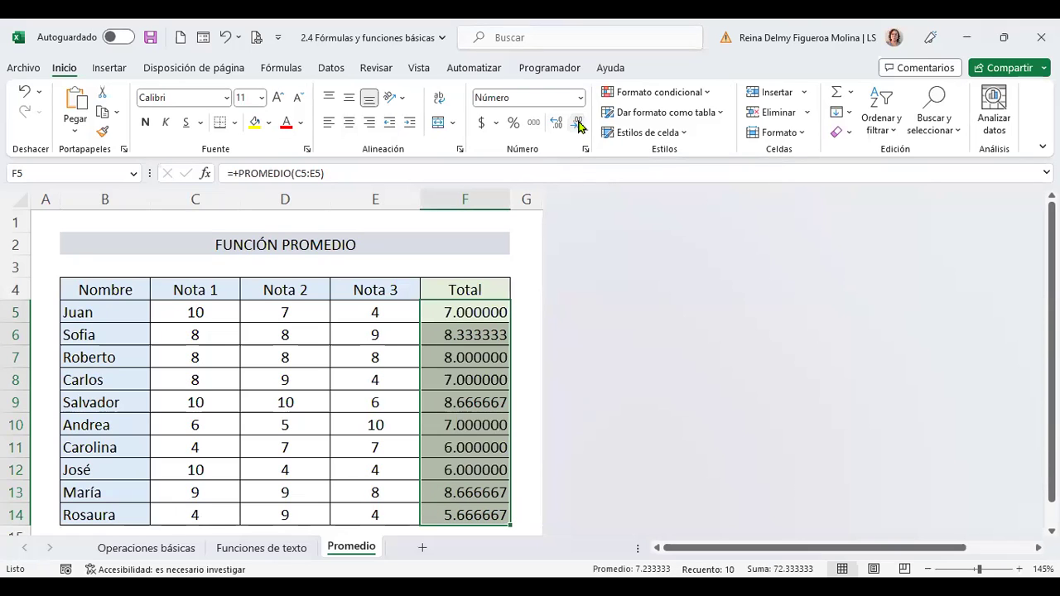
left_click(577, 124)
left_click(577, 121)
left_click(577, 122)
left_click(577, 122)
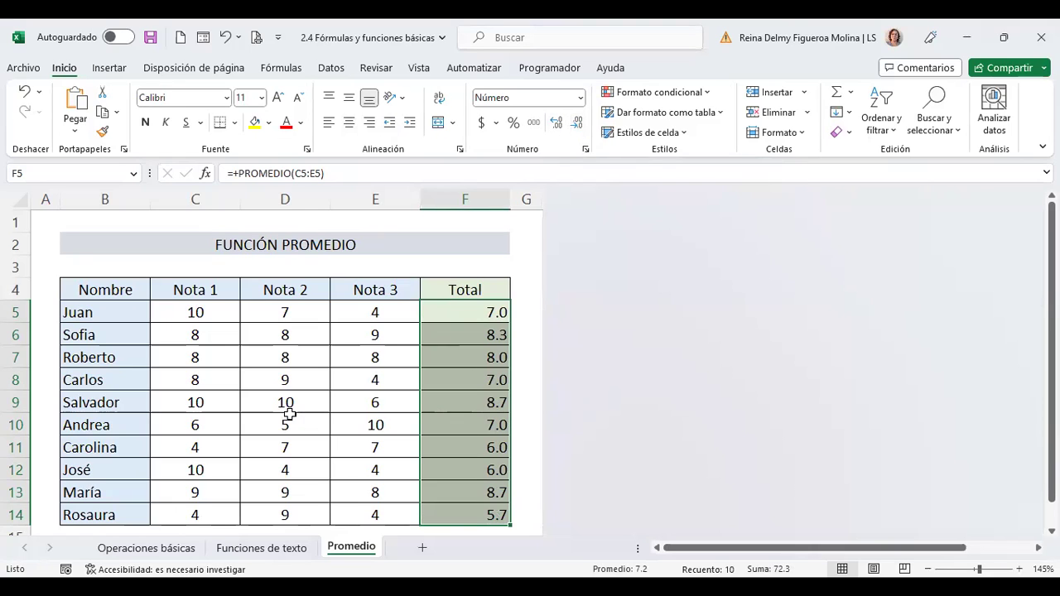
- Unhide the rows hidden beneath row 15 of the grade table
scroll(230, 427, "down", 1)
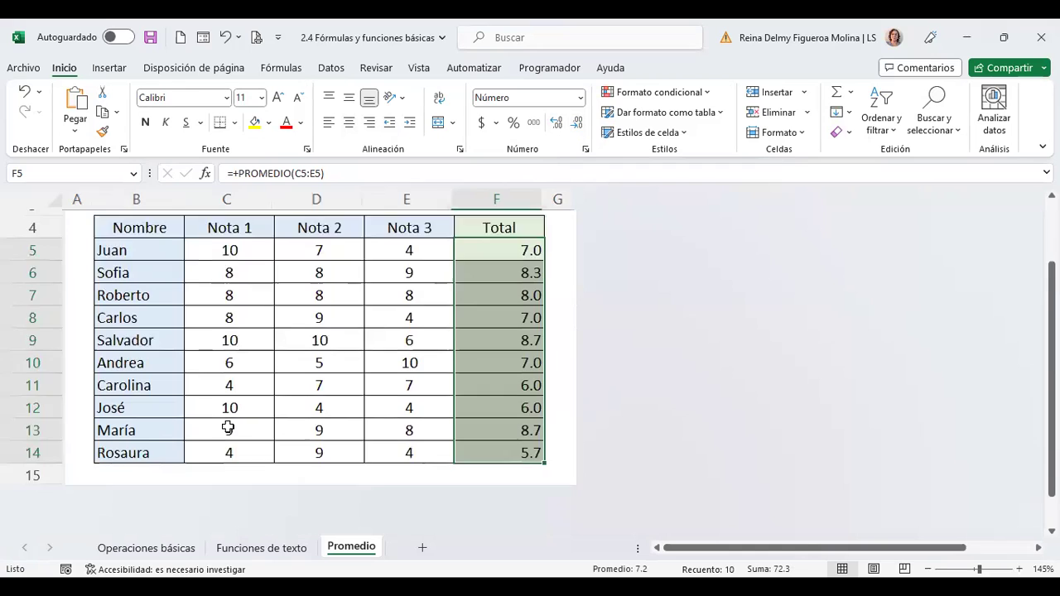
scroll(207, 431, "down", 2)
left_click(50, 334)
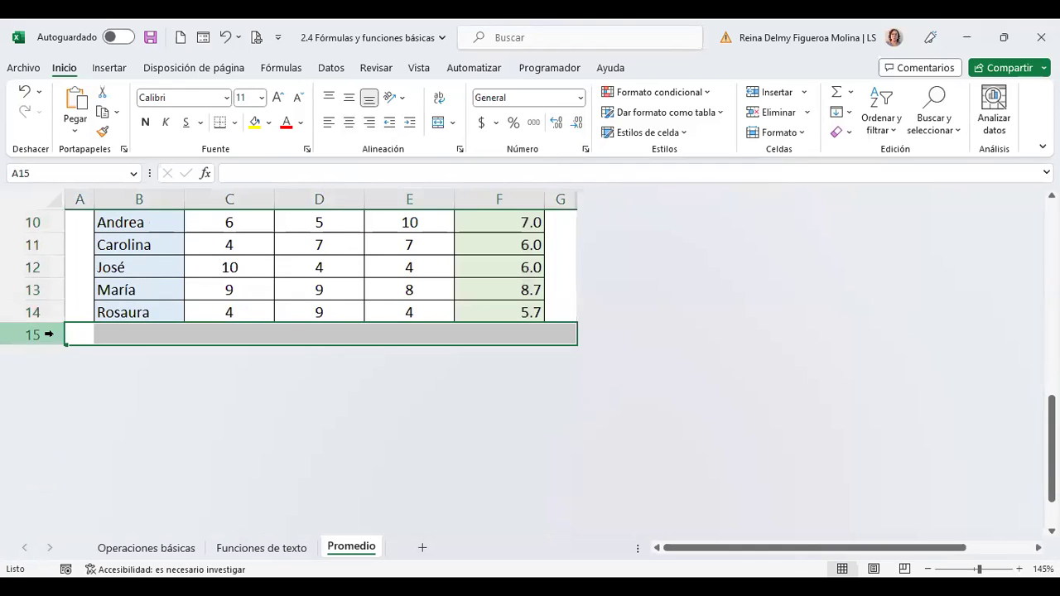
left_click_drag(44, 394, 48, 335)
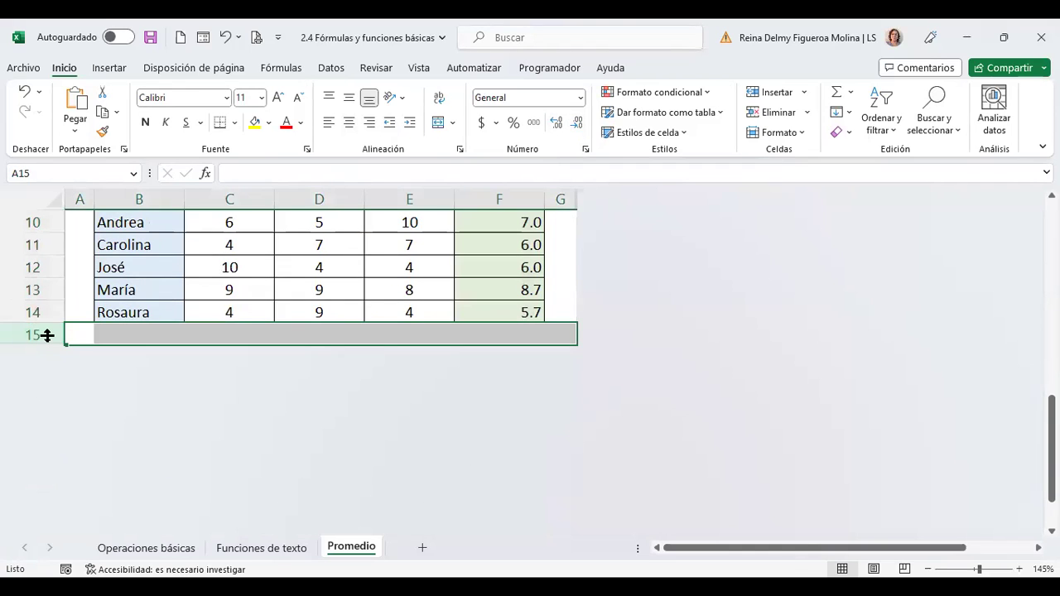
right_click(48, 335)
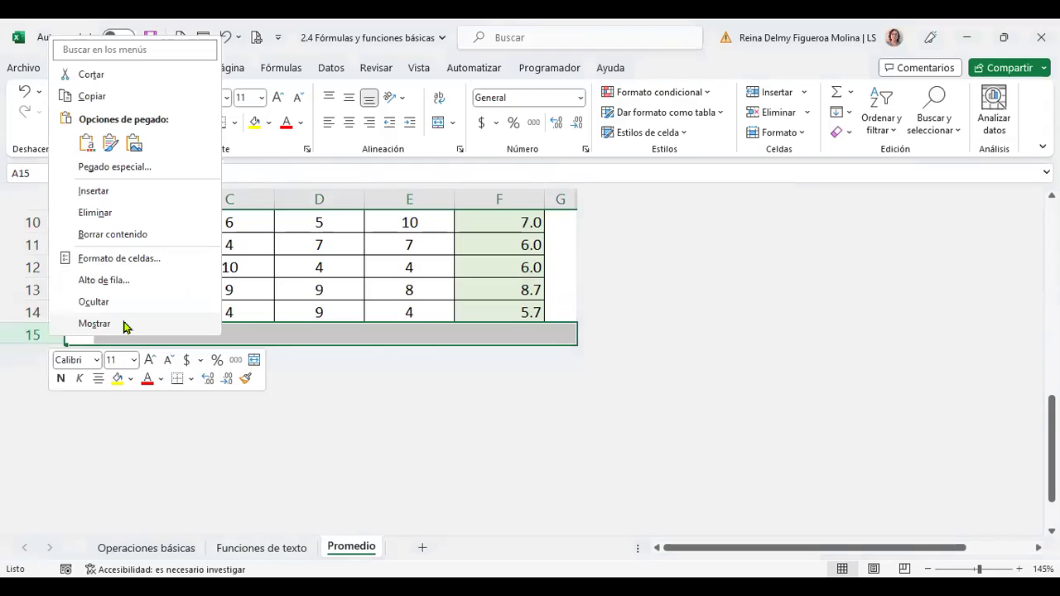
left_click(124, 326)
left_click(154, 358)
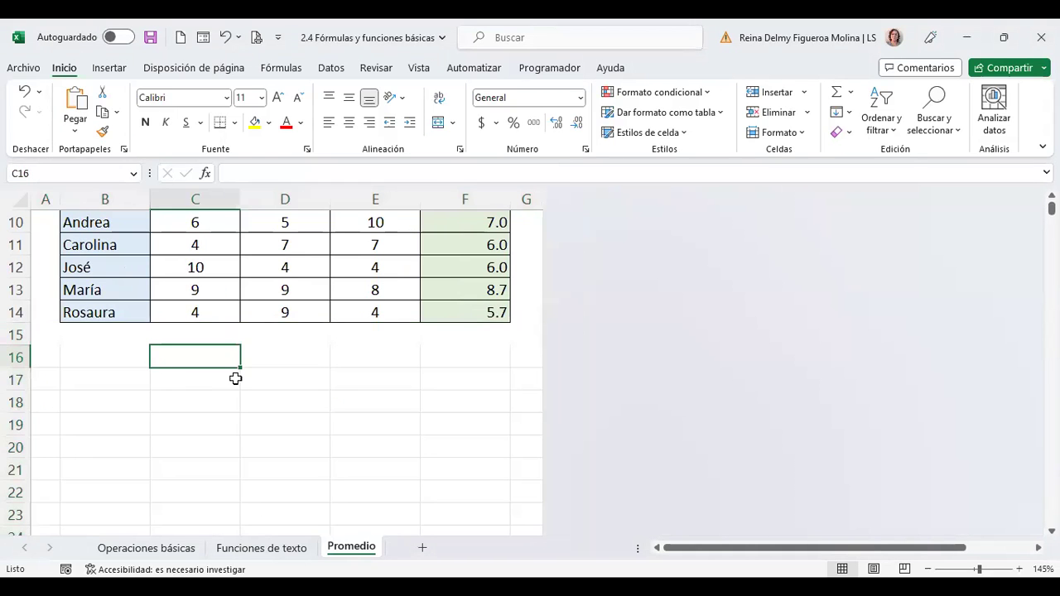
- Return to the top of the sheet and select cell B15 under the names
key("ctrl+Home")
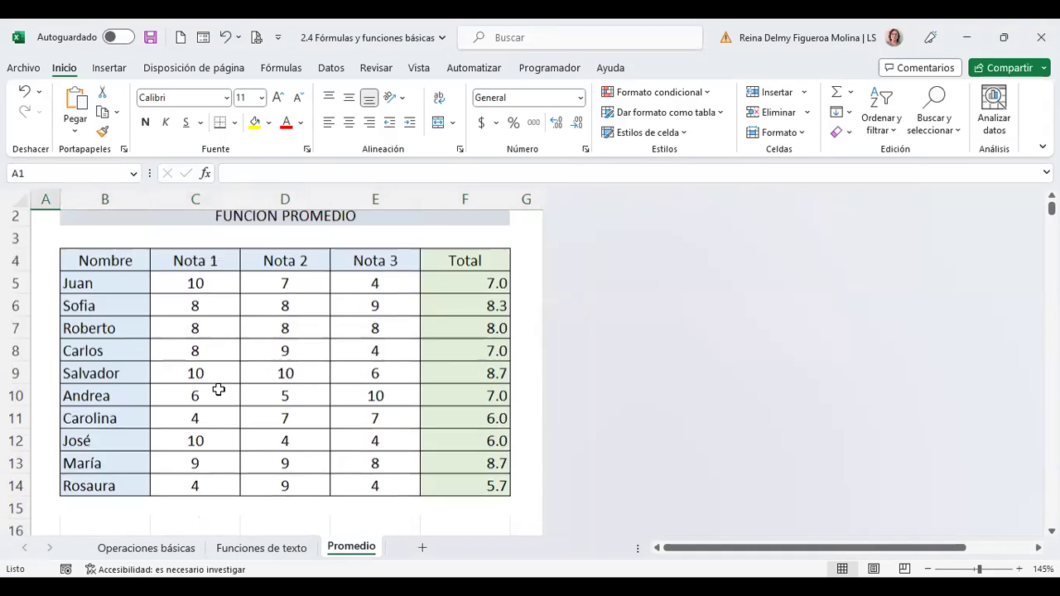
scroll(98, 491, "down", 1)
left_click(100, 471)
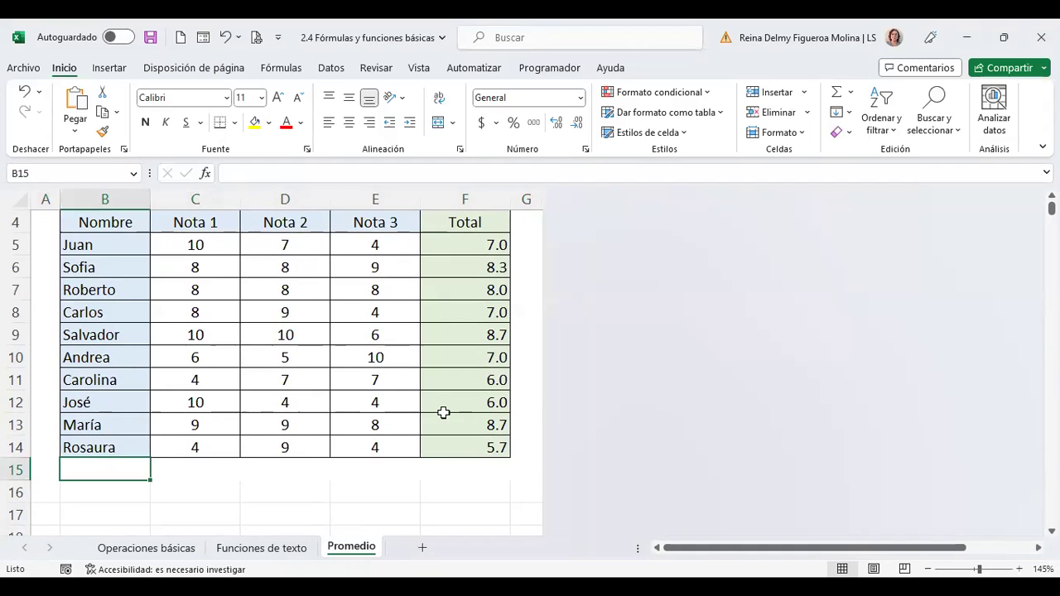
- Type the label PROMEDIO into cell B15 below the student names
type("PROME")
key("BackSpace")
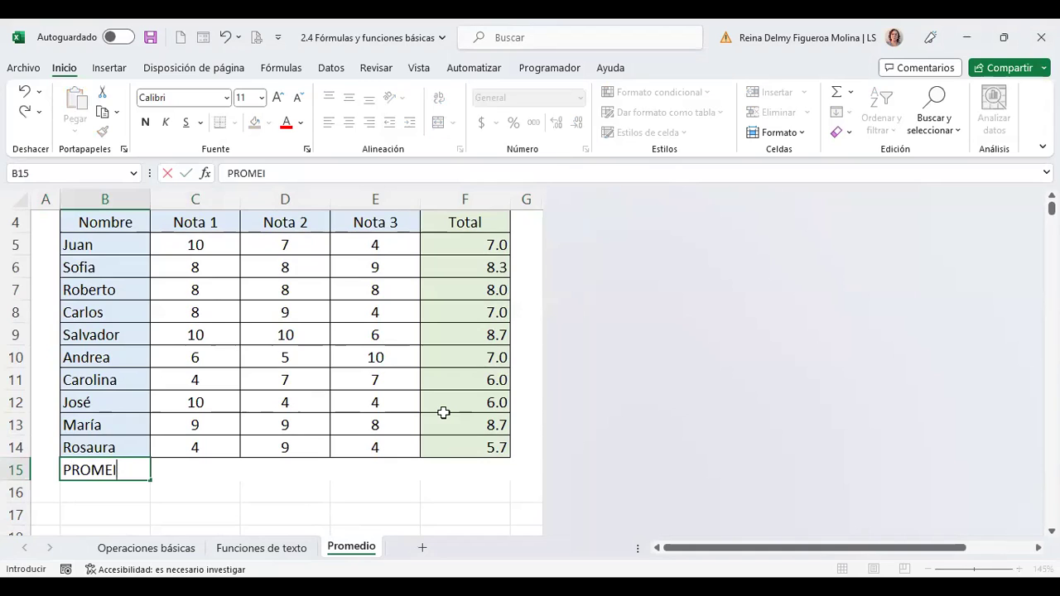
type("IO")
key("Return")
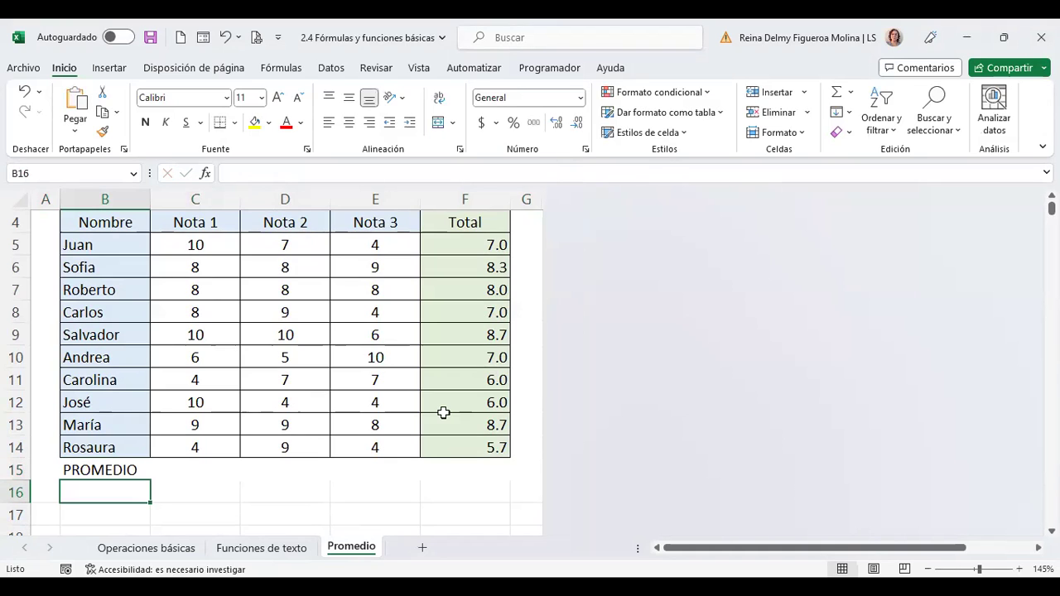
left_click(209, 468)
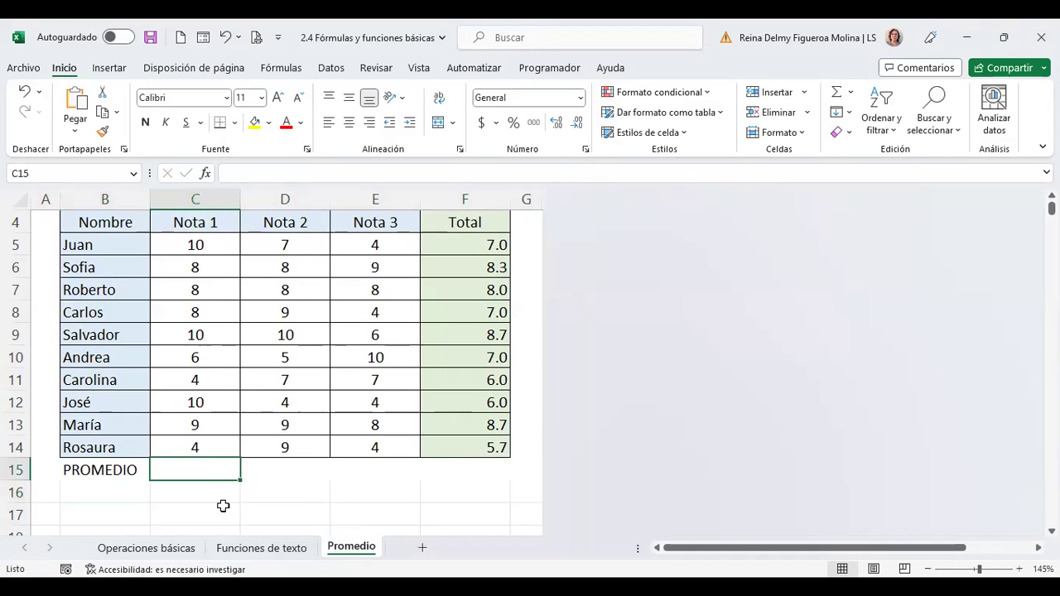
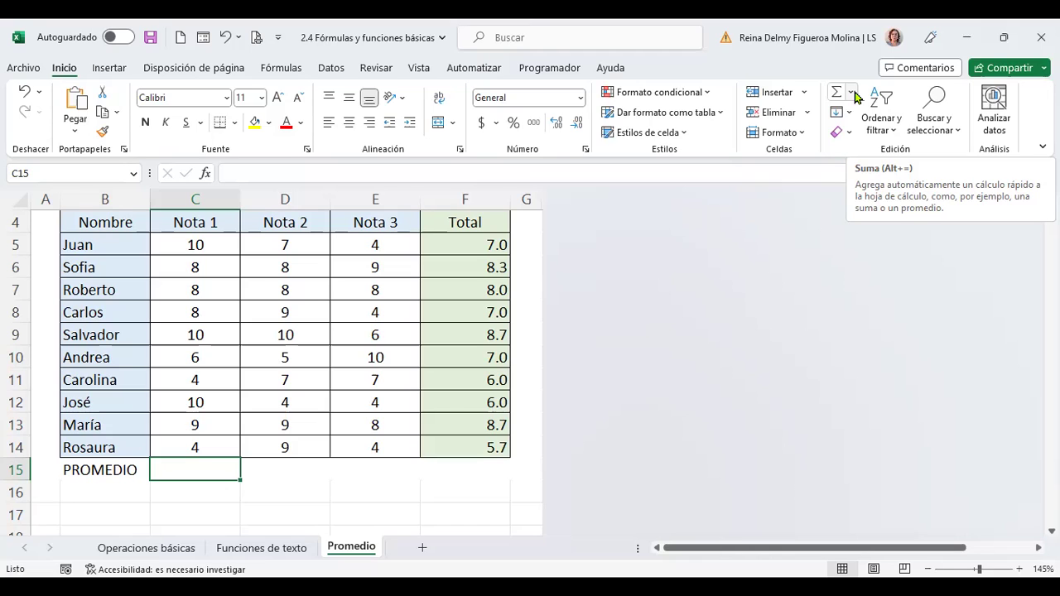
- Average each Nota column in row 15 with PROMEDIO, giving 7.7, 7.6 and 6.4
left_click(853, 93)
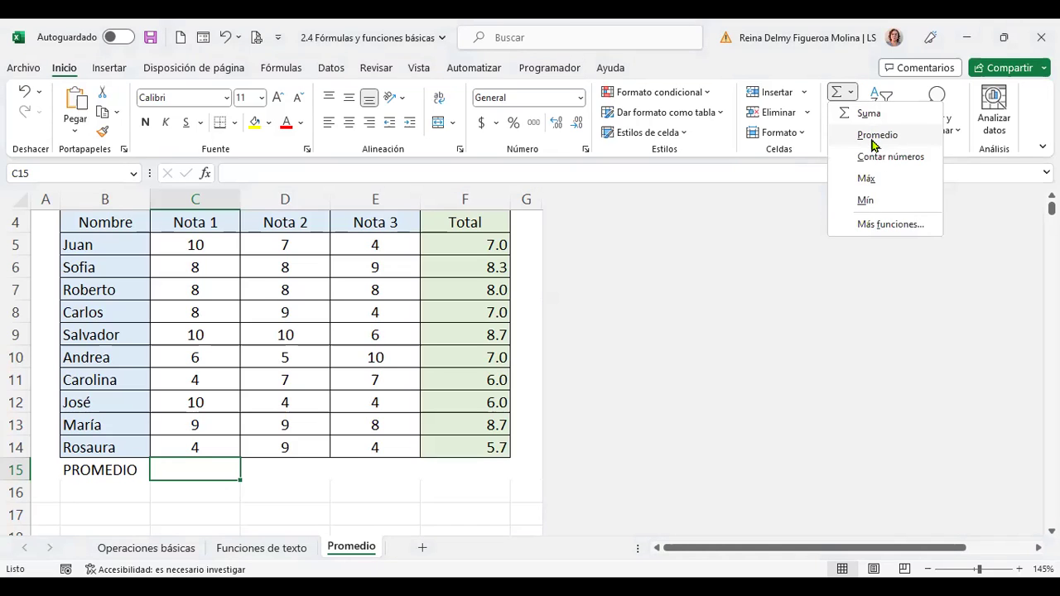
left_click(873, 136)
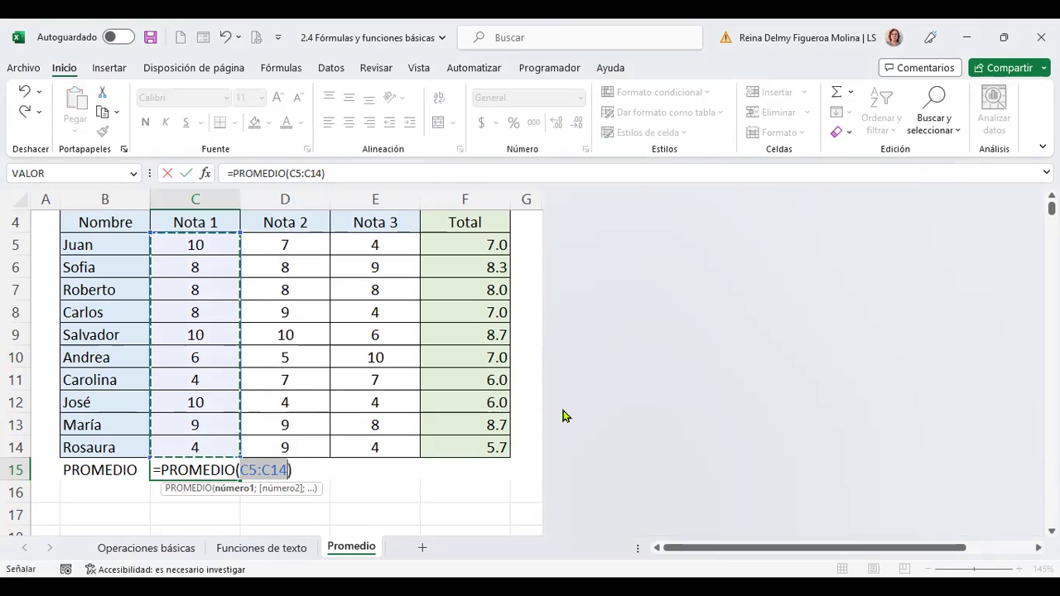
key("Return")
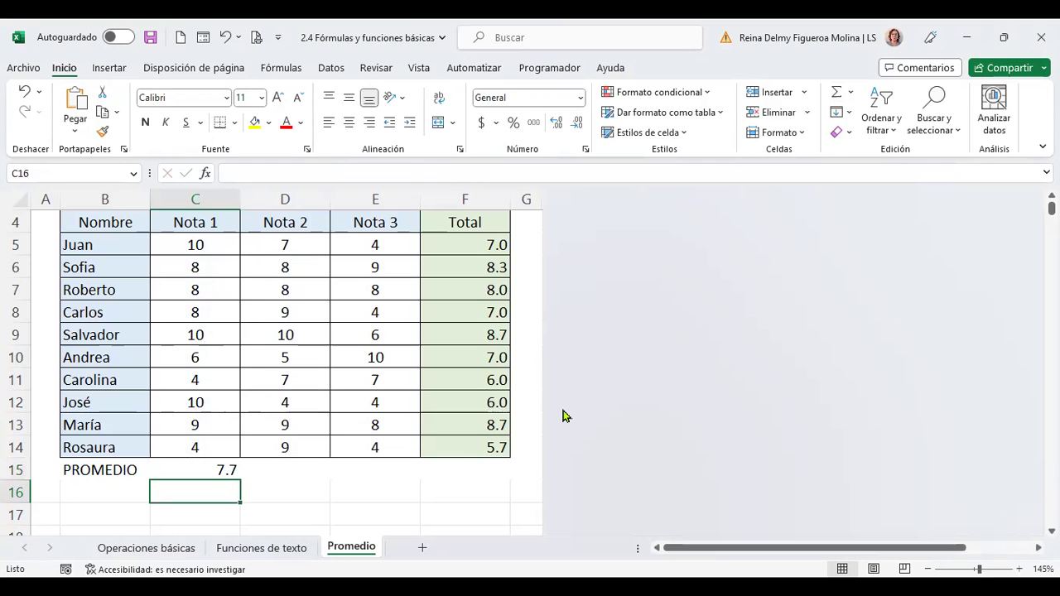
left_click(217, 469)
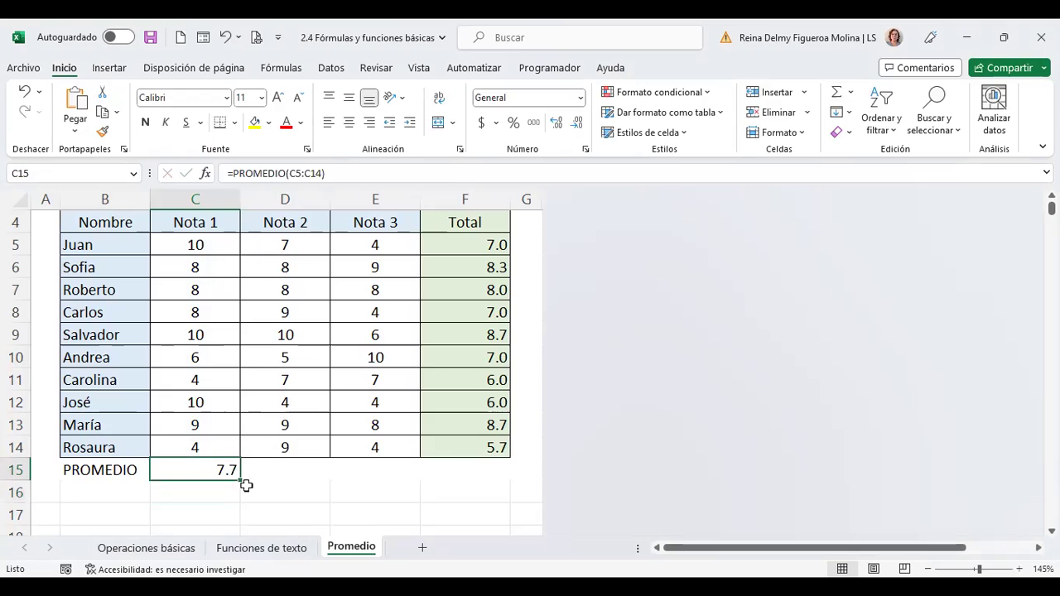
left_click_drag(241, 480, 418, 479)
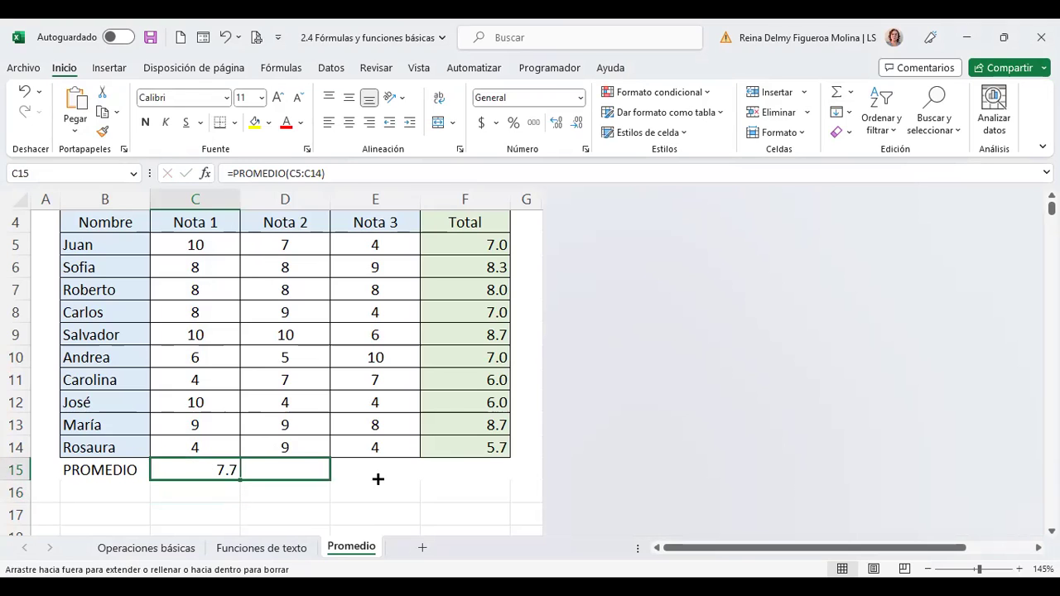
left_click(273, 471)
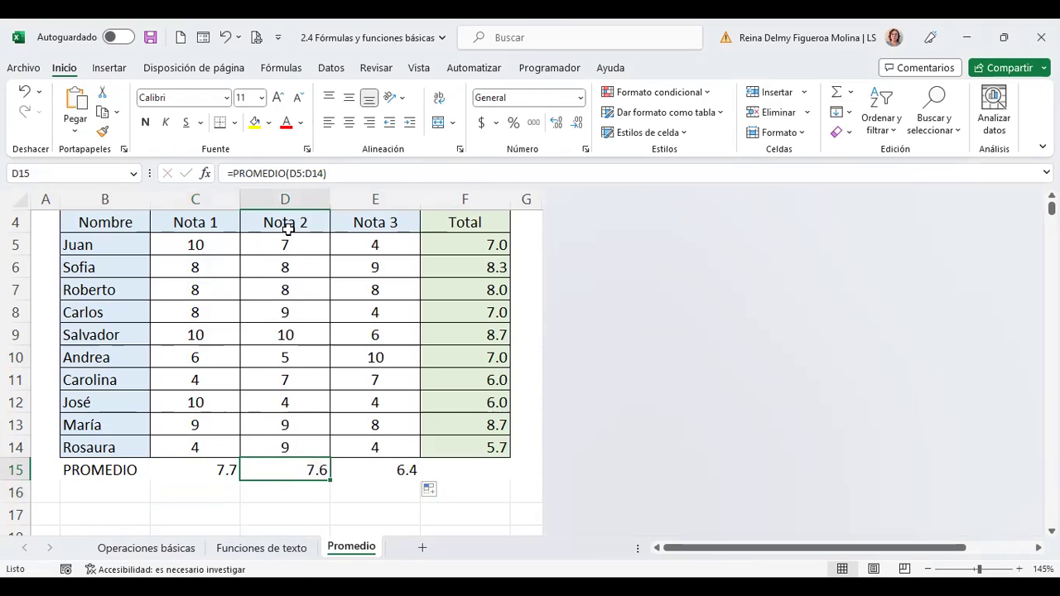
left_click(383, 474)
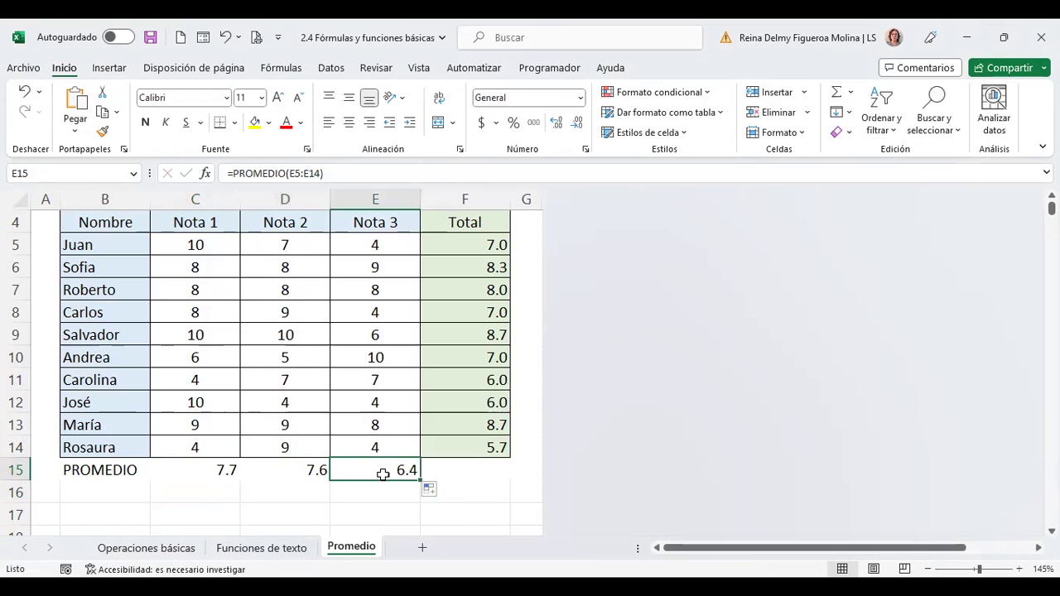
left_click(106, 496)
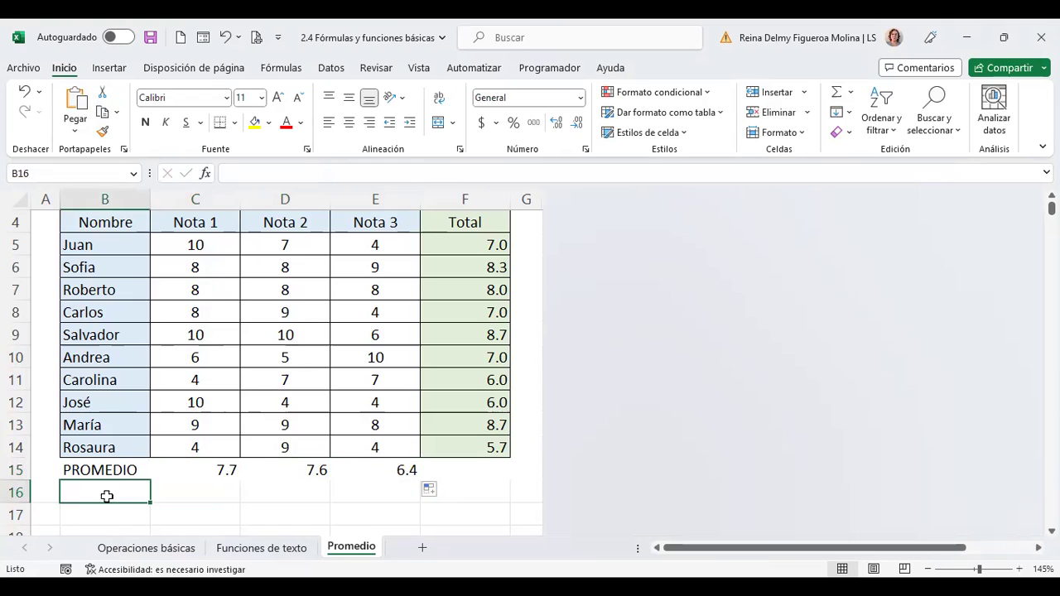
- Label B16–B18 as CONTAR, MÁXIMO and MÍNIMO, then return to the Nota 1 cell beside CONTAR
left_click(852, 95)
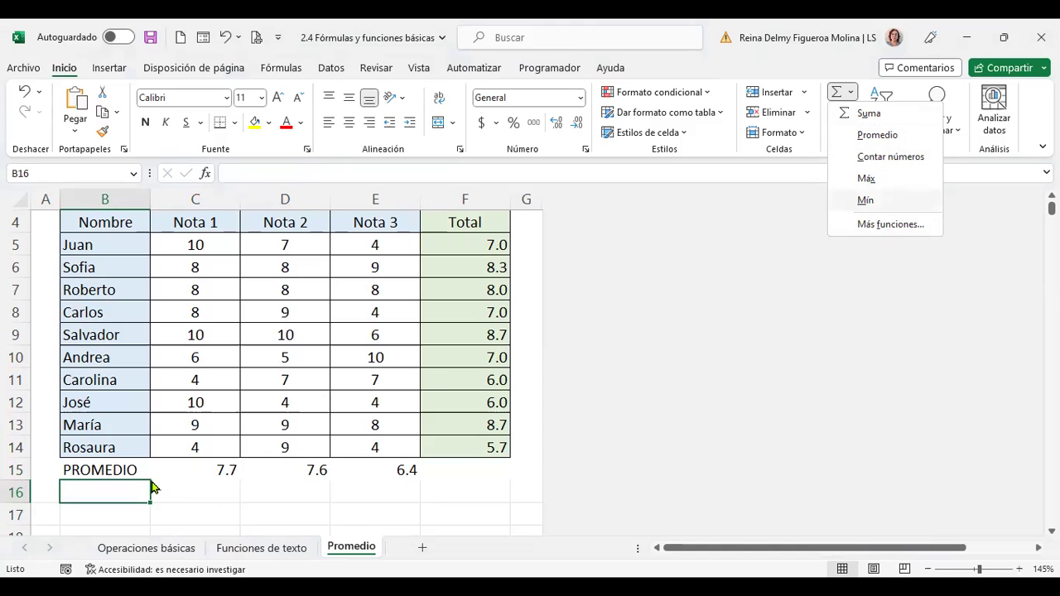
left_click(460, 469)
type("C")
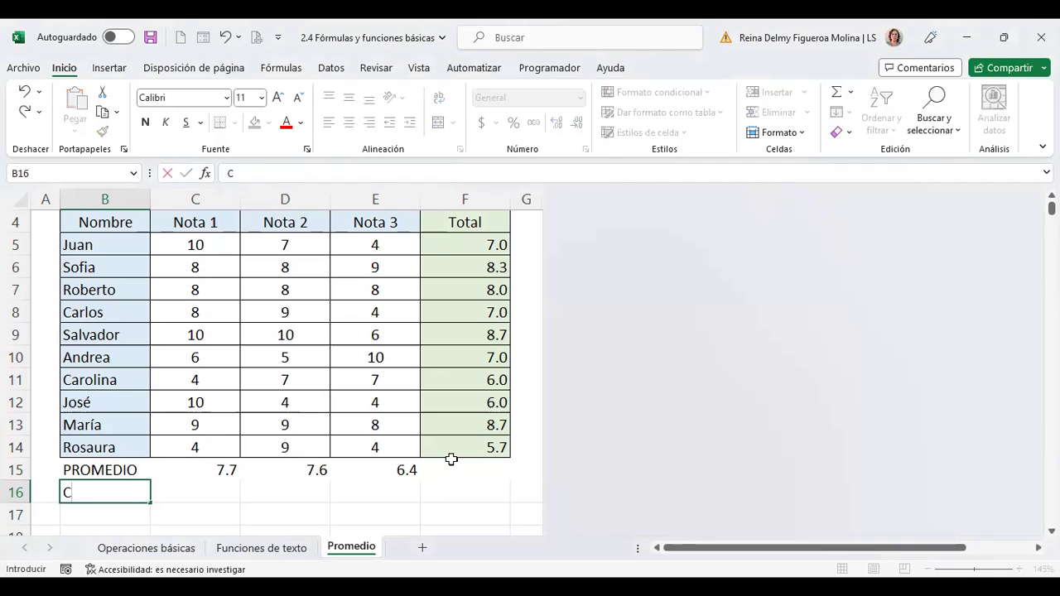
type("ONTAR")
key("Return")
type("MÁXIMO")
key("Return")
type("MÍNIMO")
key("Return")
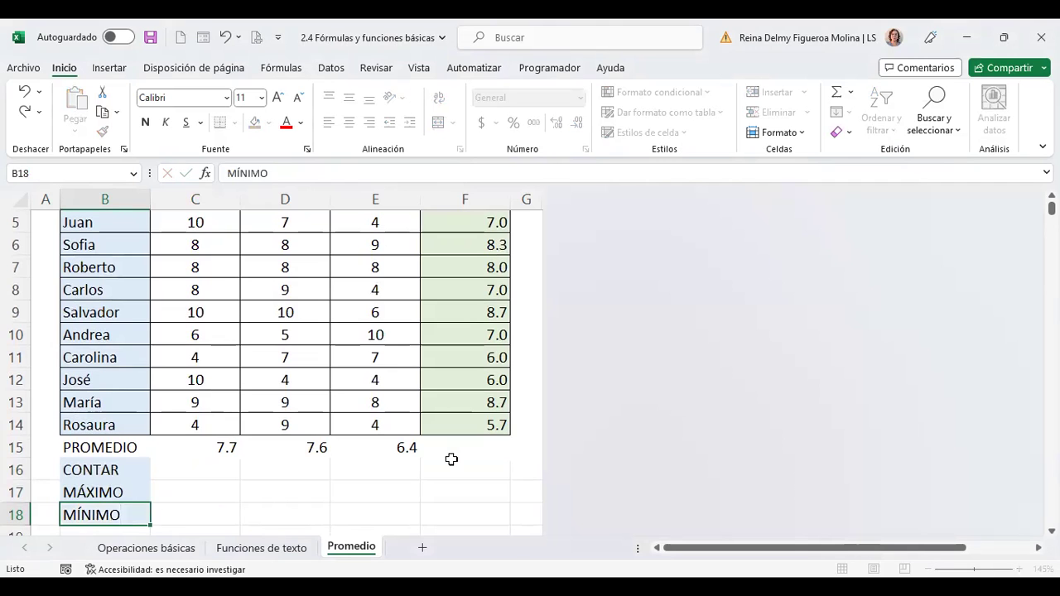
key("Up")
key("Up")
key("Up")
key("Up")
key("Right")
key("Down")
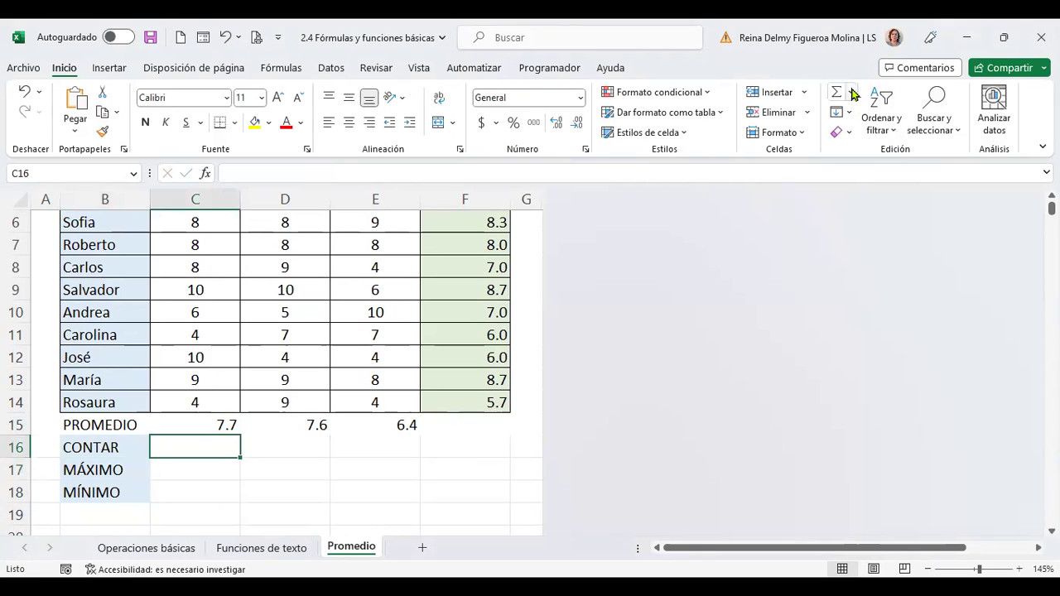
- Count the Nota 1 grades in C16 with CONTAR over C5:C14
left_click(853, 94)
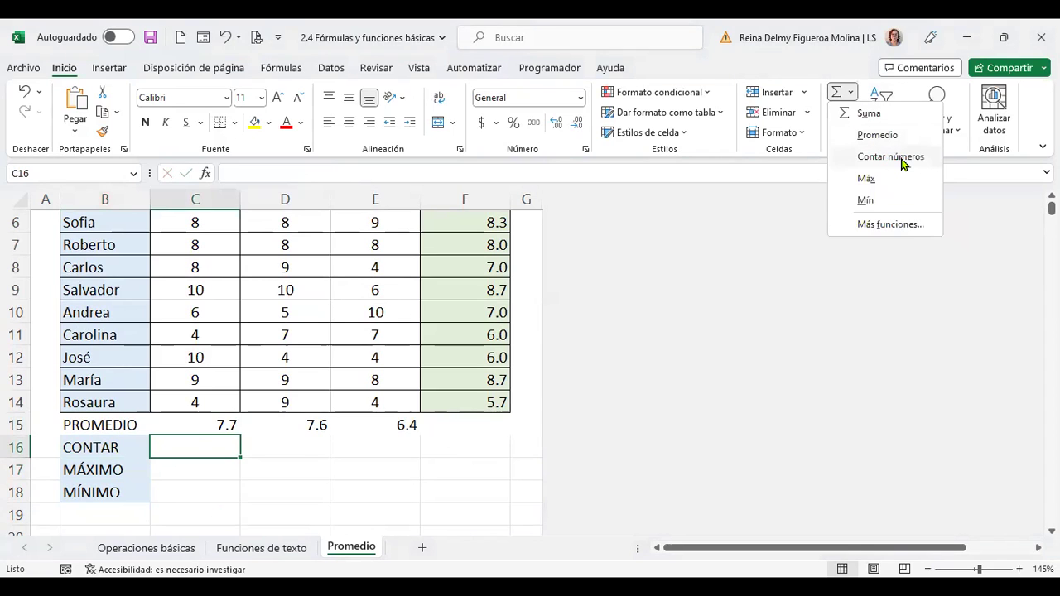
left_click(869, 162)
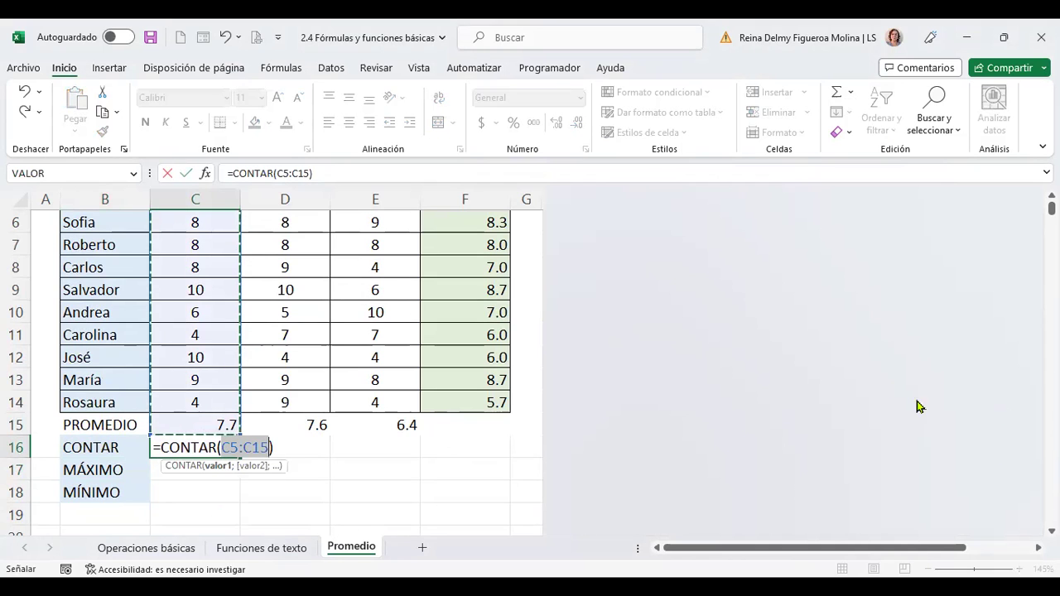
scroll(494, 414, "up", 1)
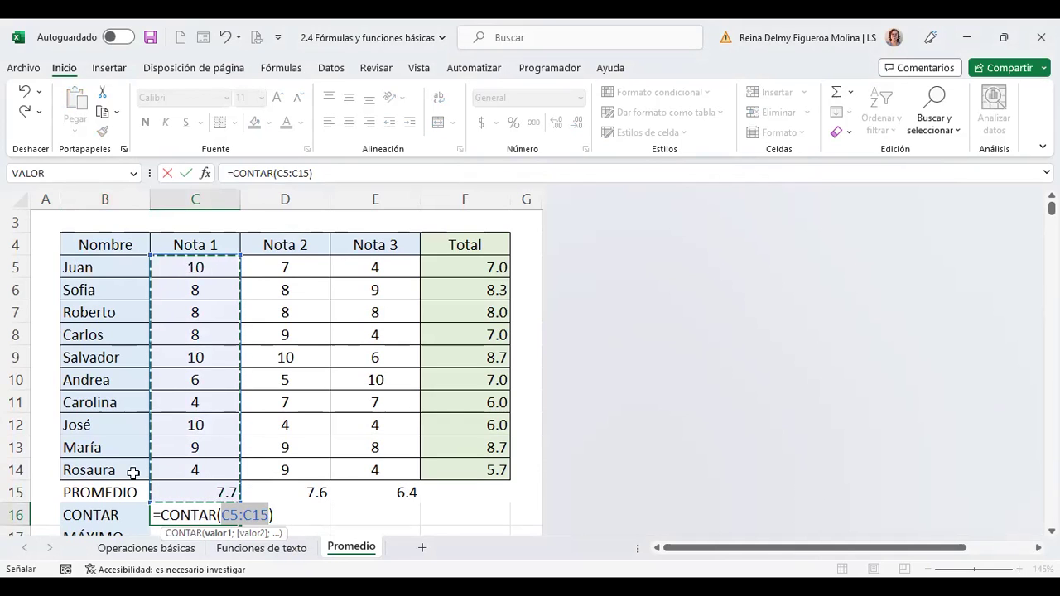
left_click(259, 514)
key("BackSpace")
type("4")
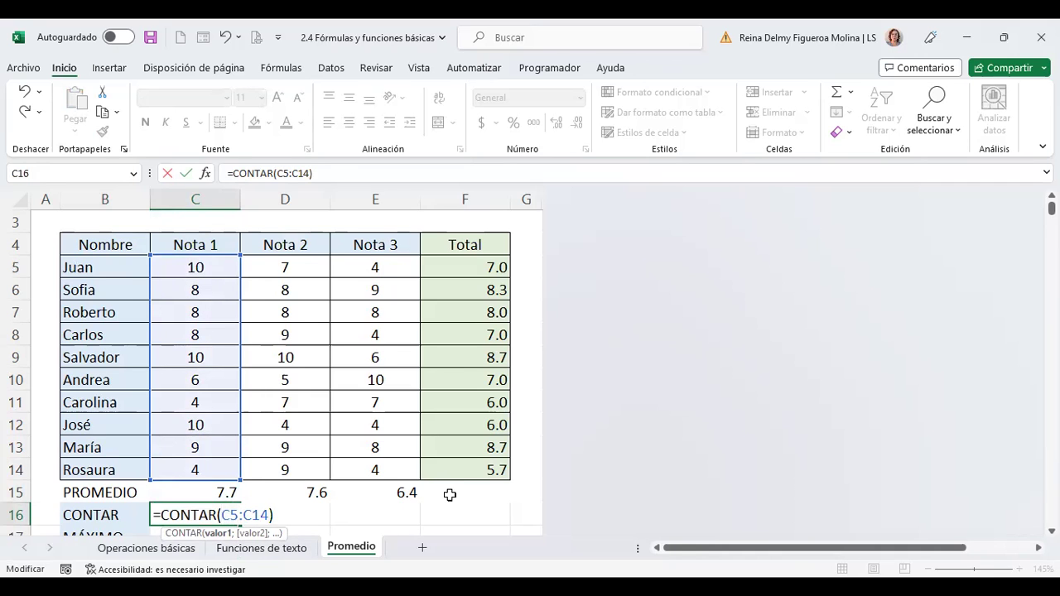
key("Return")
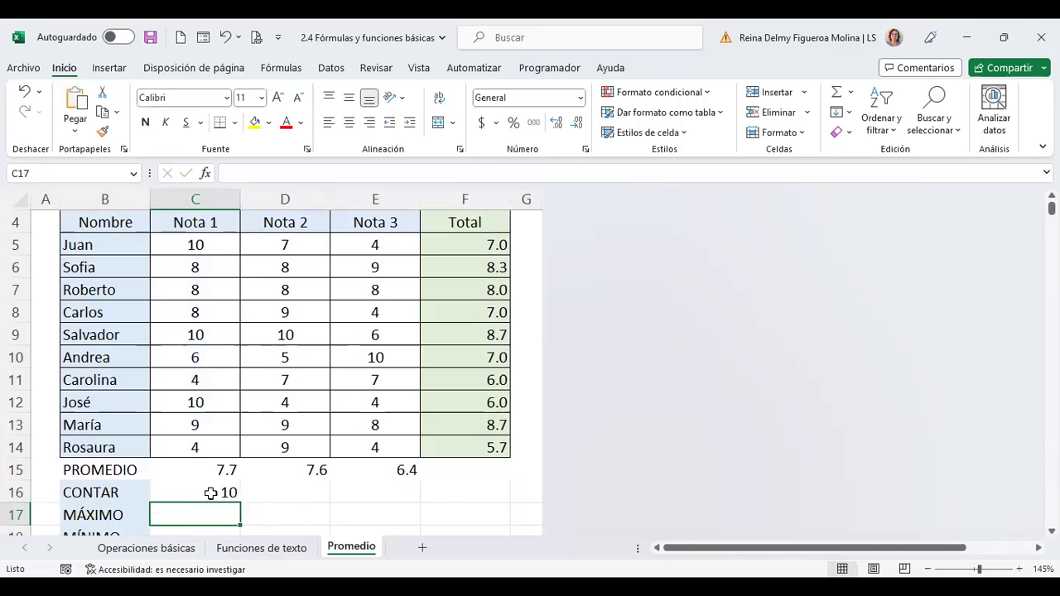
- Copy the count to Nota 2 and Nota 3, verifying each column shows 10
left_click_drag(211, 244, 218, 447)
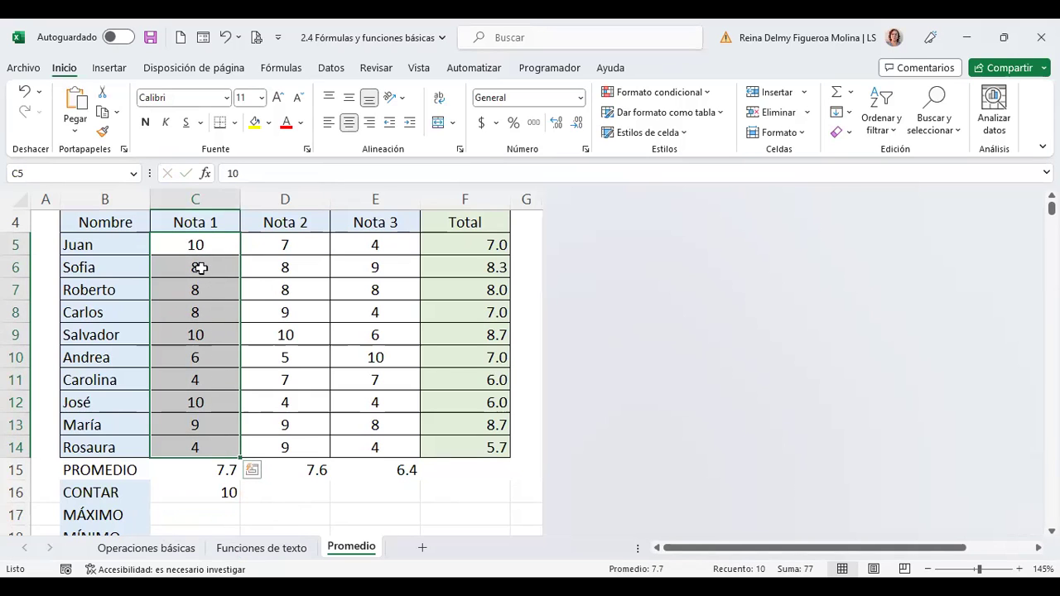
left_click(211, 494)
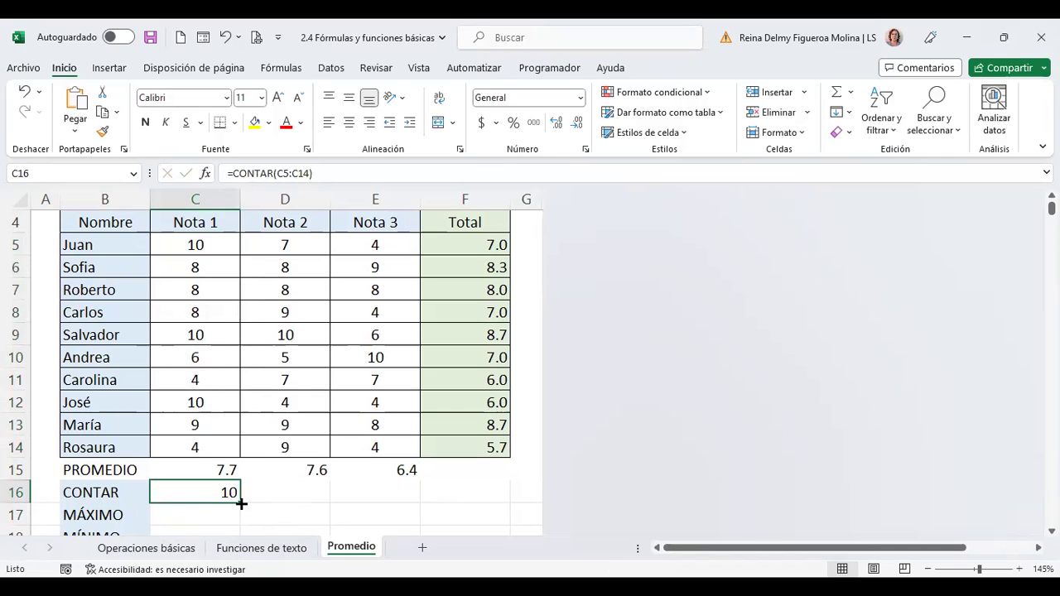
left_click_drag(241, 503, 413, 497)
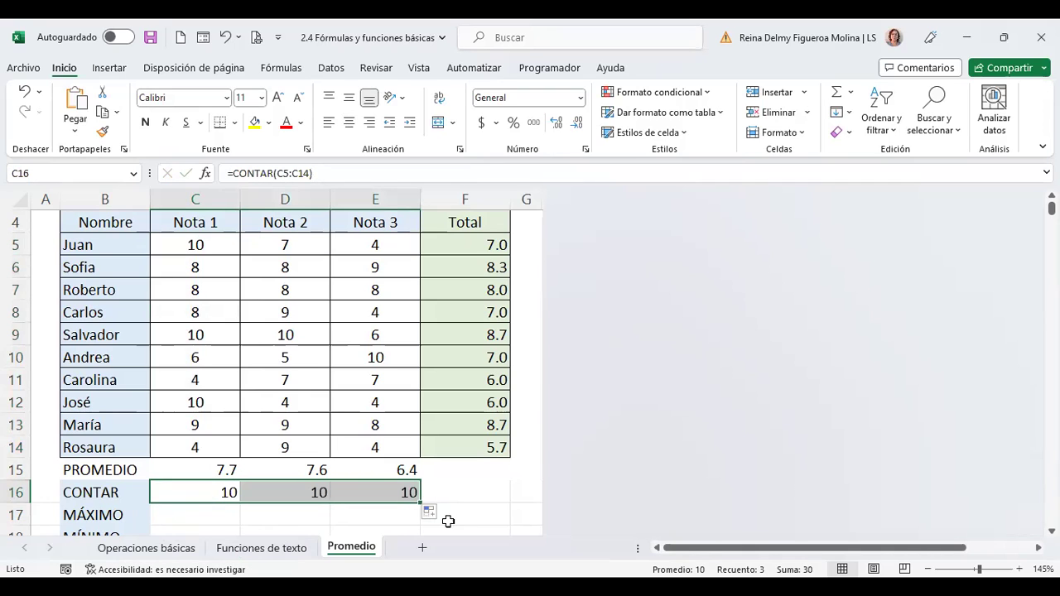
left_click_drag(291, 245, 301, 451)
left_click_drag(390, 245, 391, 447)
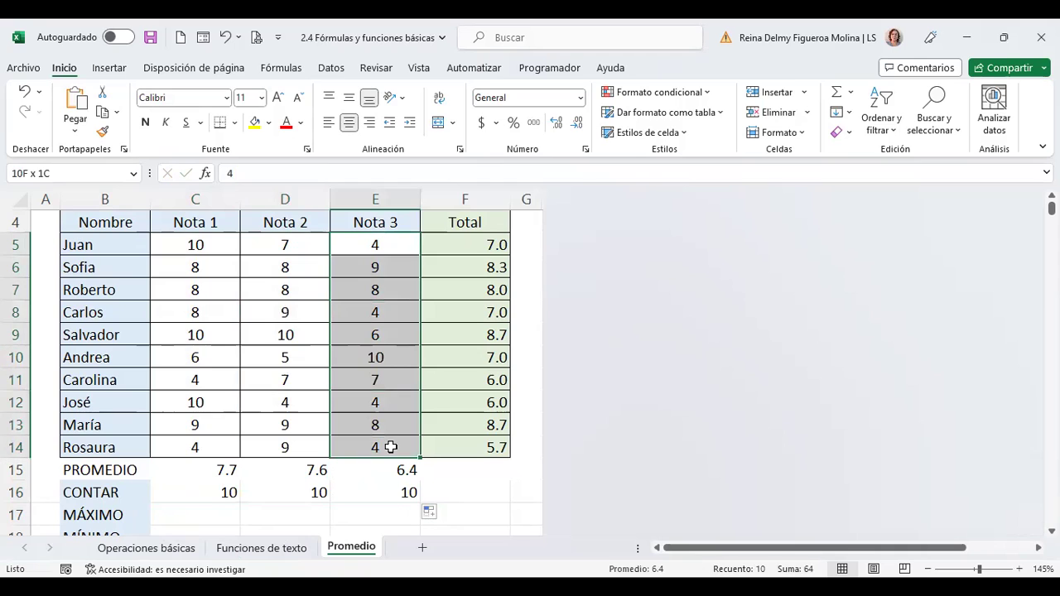
left_click(215, 511)
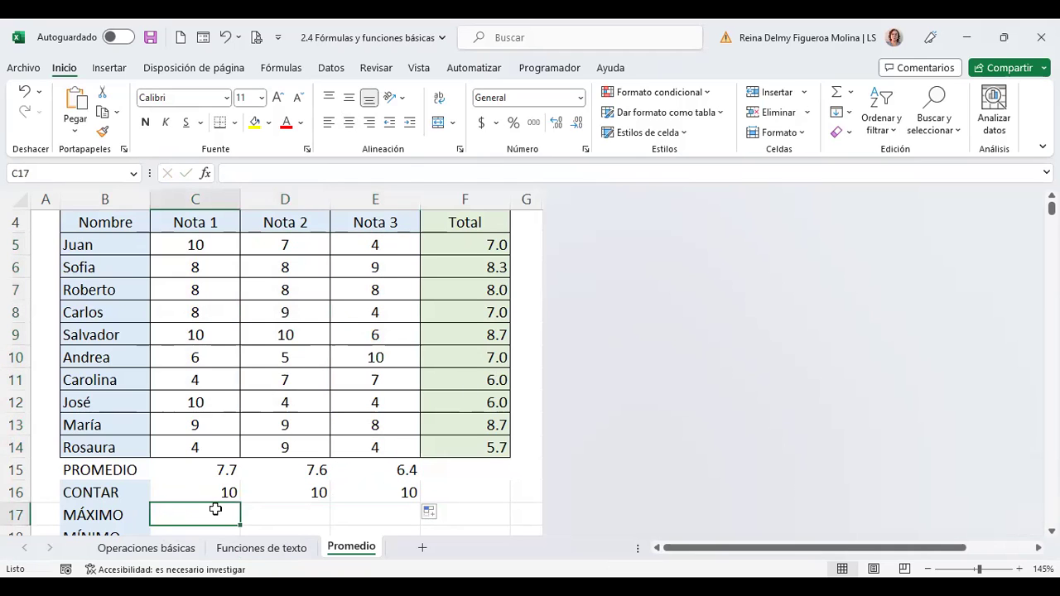
- Fill the MÁXIMO row with the maximum of each Nota column over rows 5–14
left_click(853, 93)
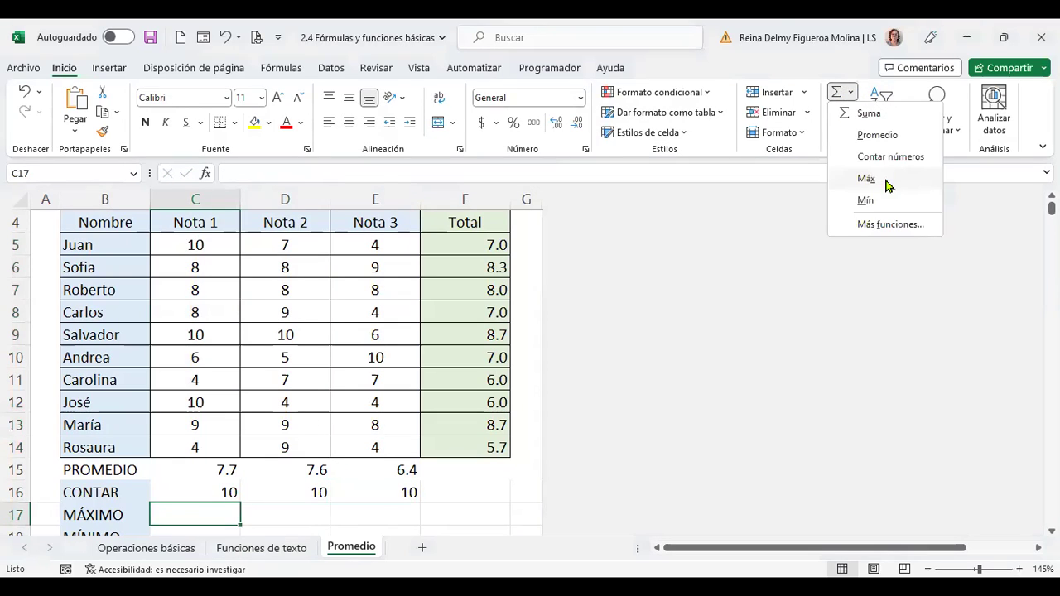
left_click(866, 179)
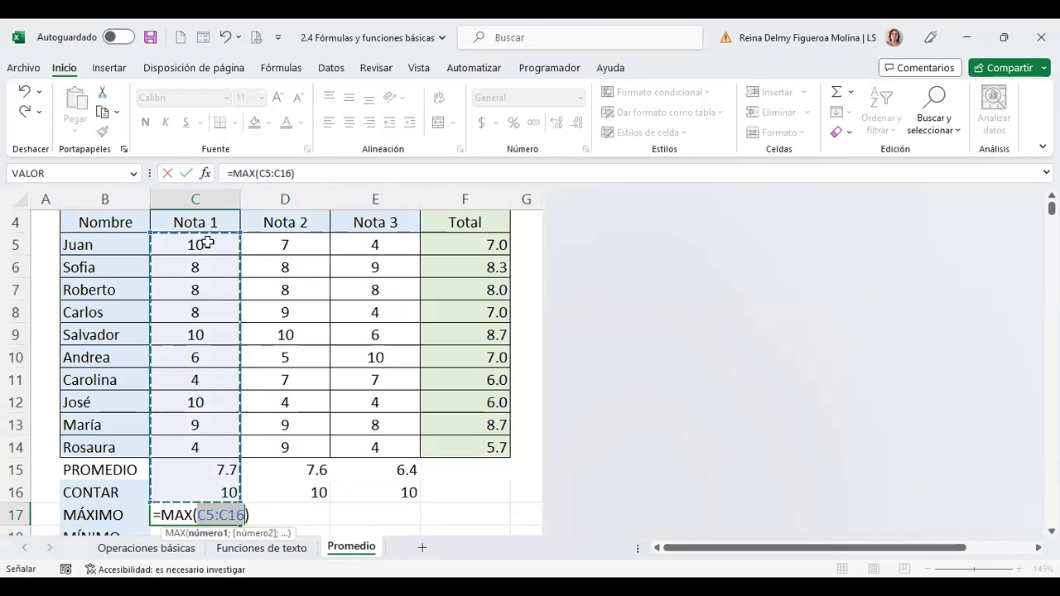
left_click_drag(207, 242, 205, 450)
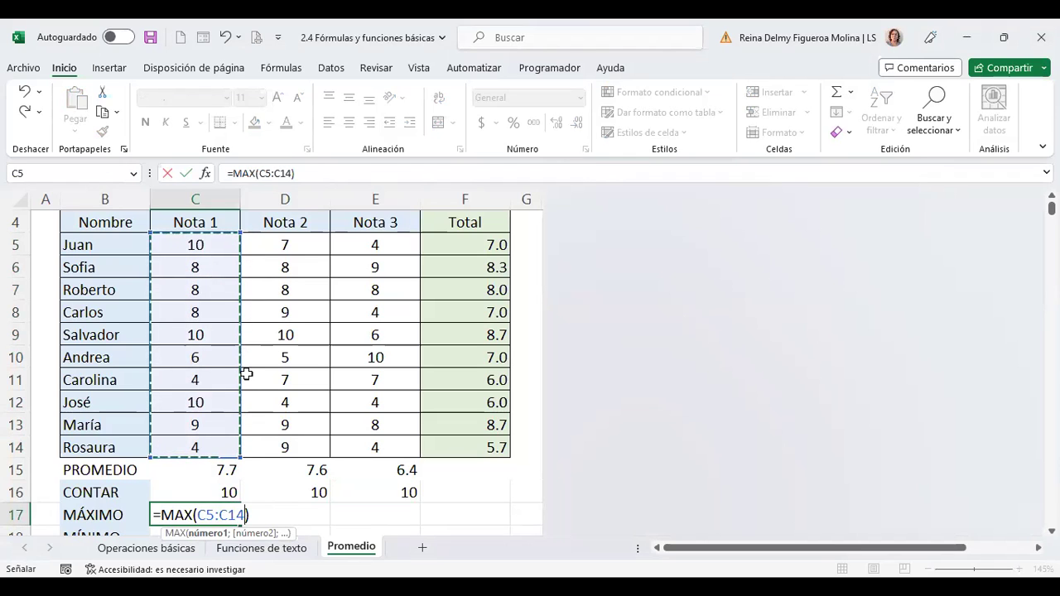
key("Return")
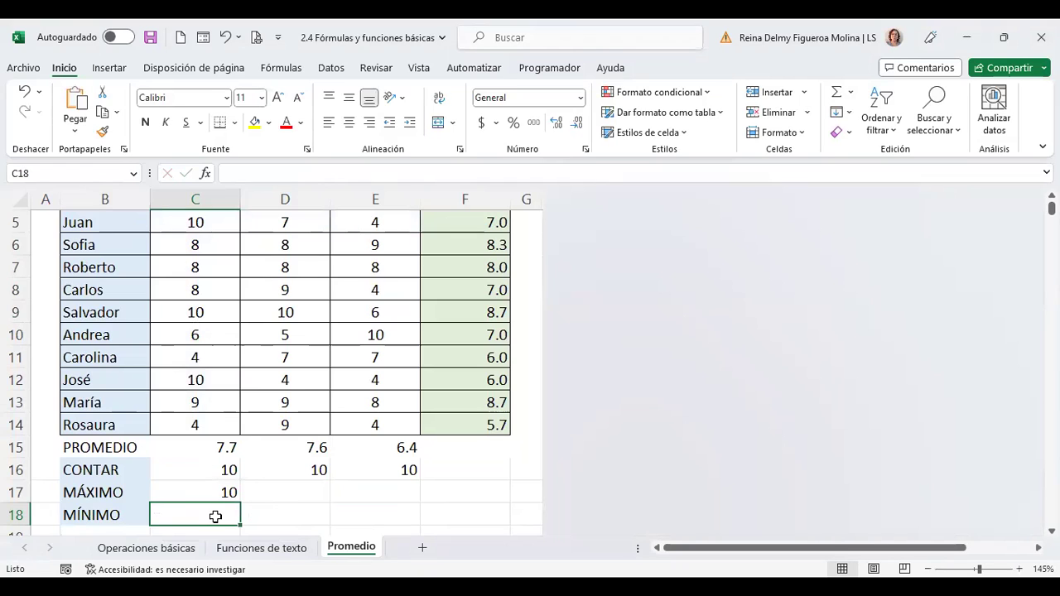
left_click(224, 493)
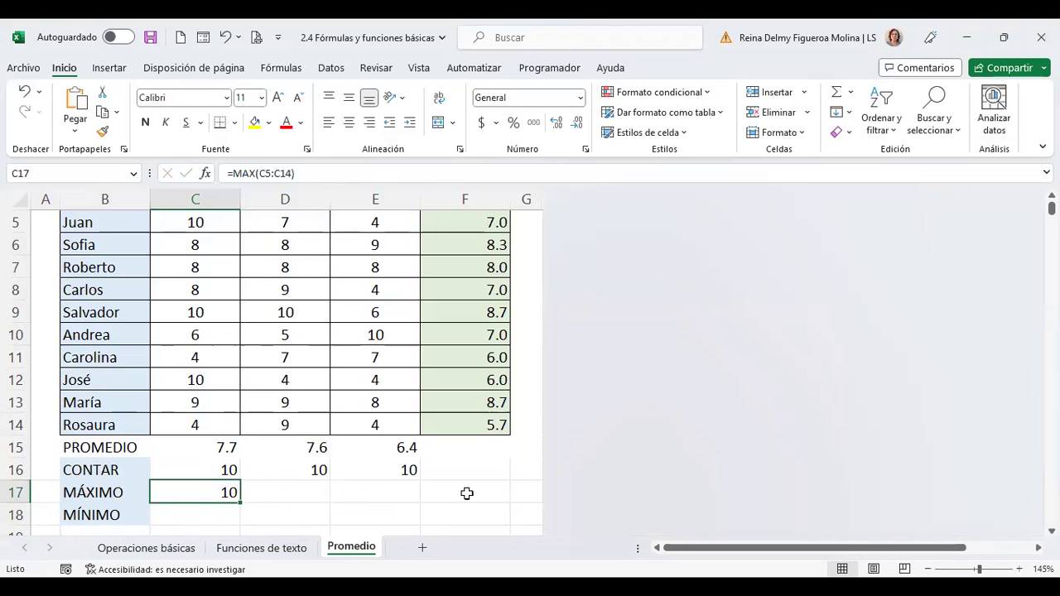
left_click_drag(243, 503, 418, 502)
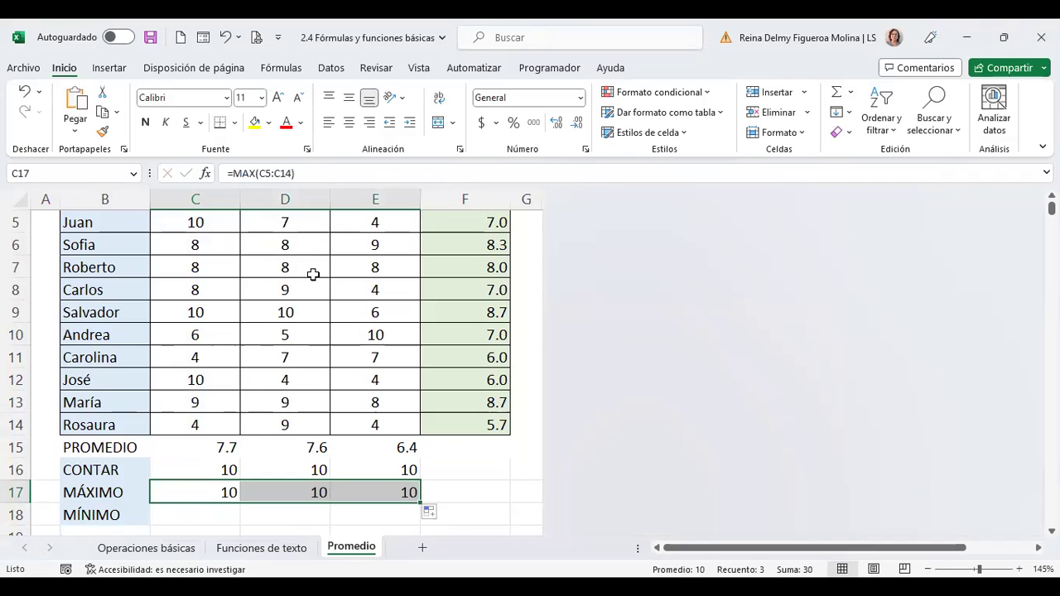
- Change Andrea's Nota 3 score in E10 to 9, making the Nota 3 maximum 9
left_click(388, 335)
type("9")
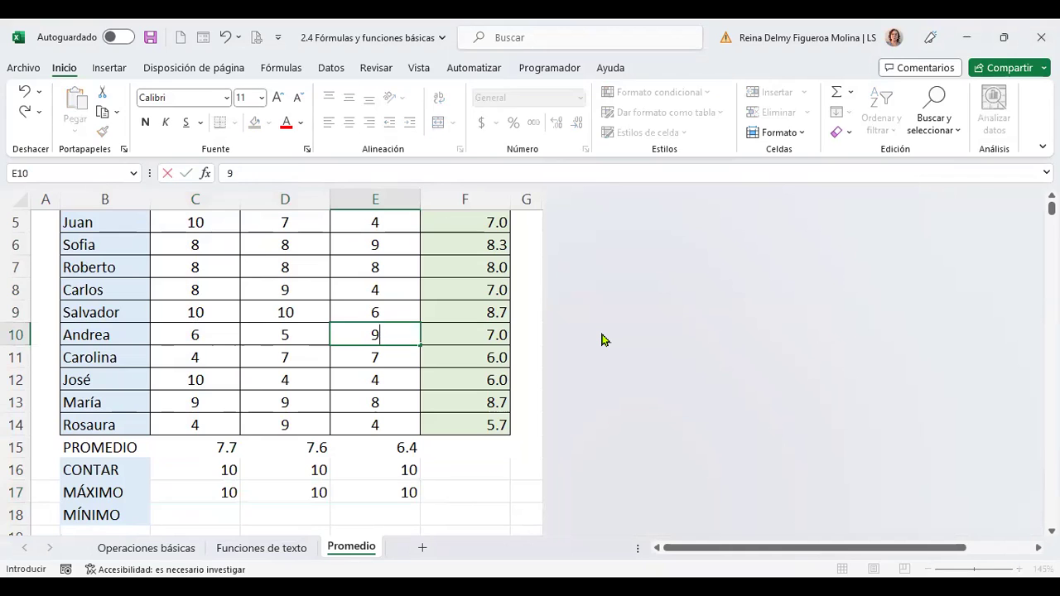
key("Tab")
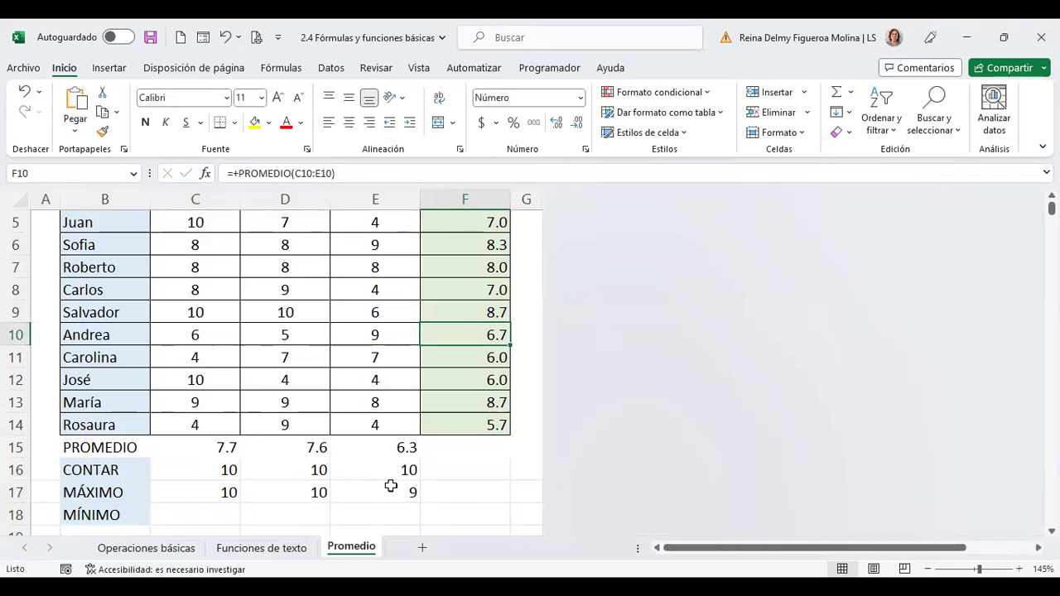
left_click(388, 488)
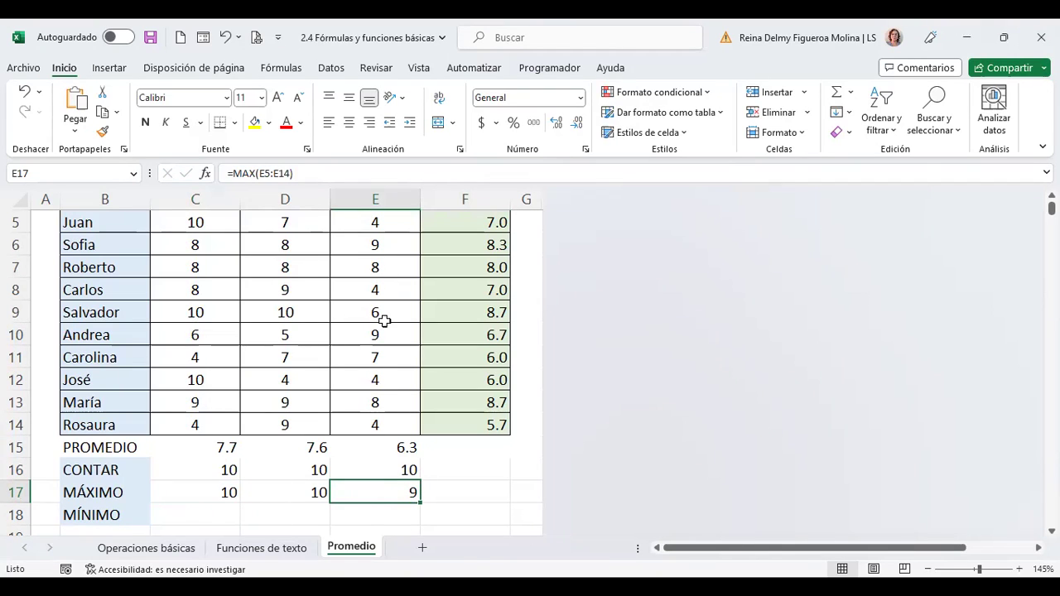
left_click(213, 514)
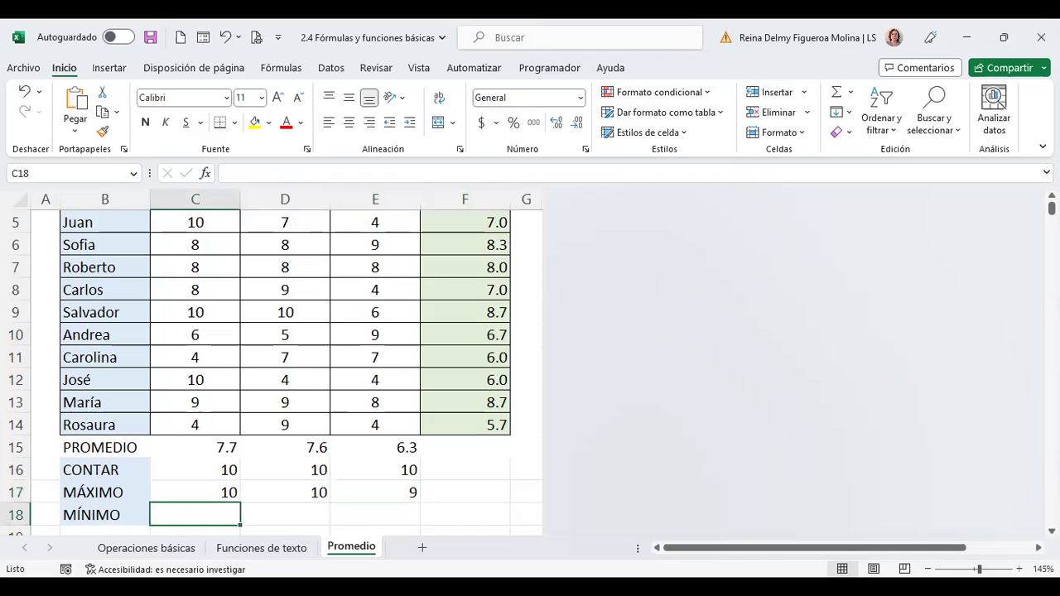
- Fill the MÍNIMO row with the minimum of each Nota column over rows 5–14
left_click(851, 92)
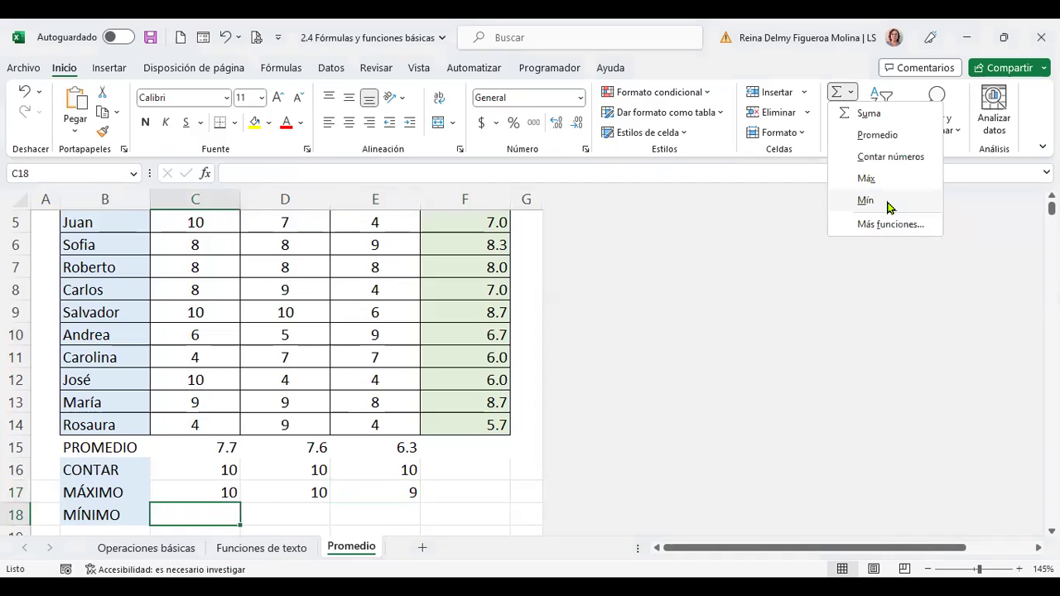
left_click(865, 200)
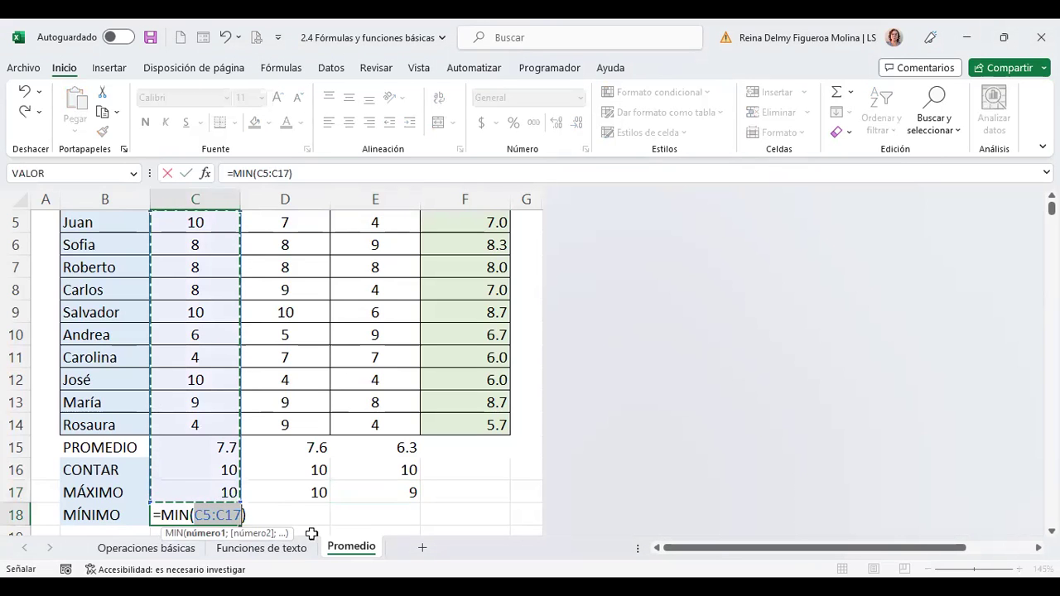
scroll(216, 236, "up", 1)
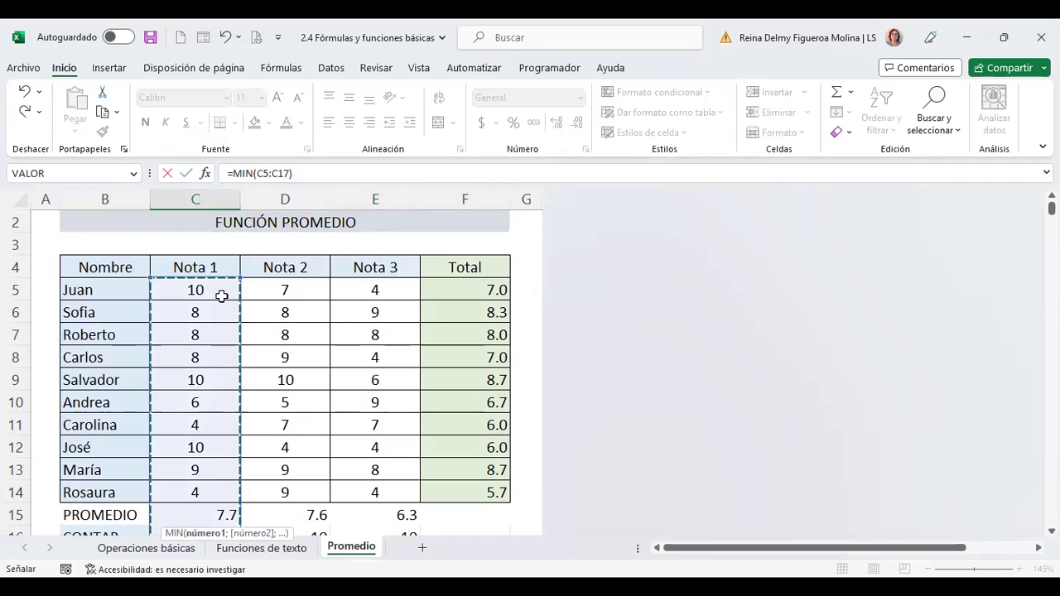
mouse_move(221, 296)
left_mouse_down()
mouse_move(204, 515)
mouse_move(208, 492)
left_mouse_up()
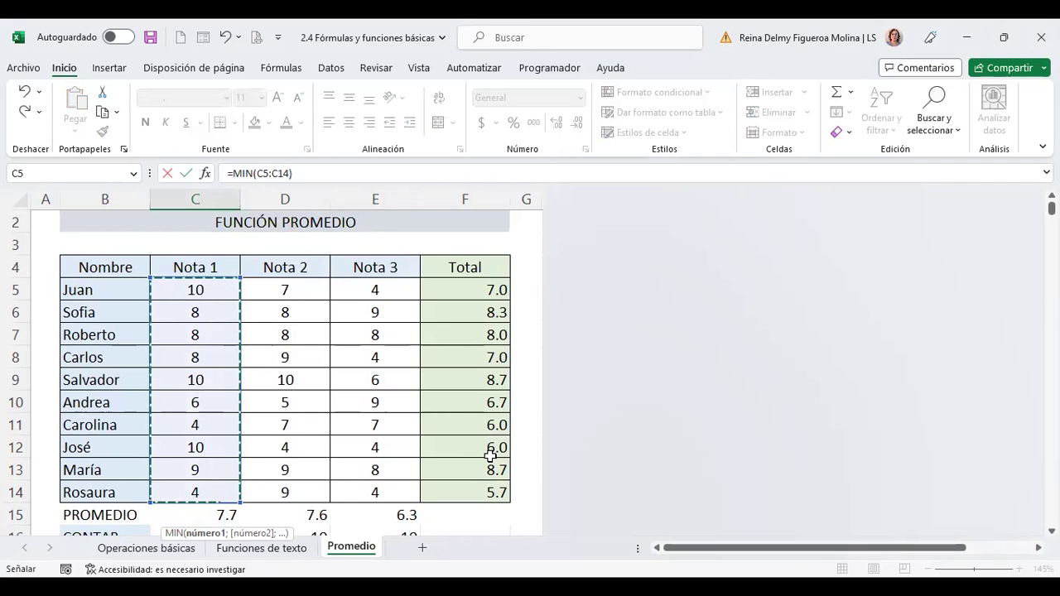
key("Return")
left_click(218, 489)
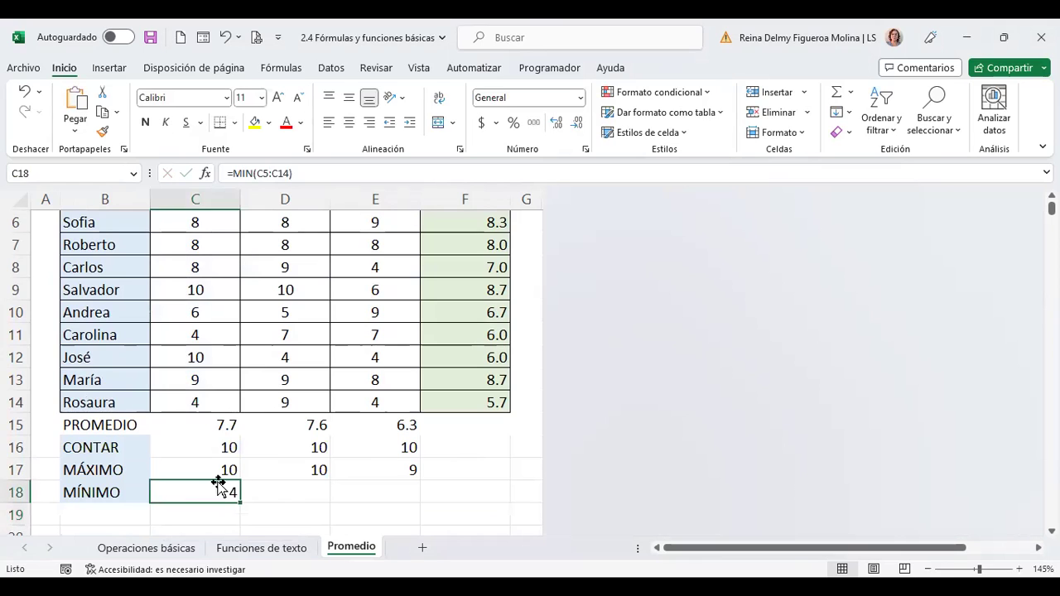
left_click_drag(240, 503, 422, 502)
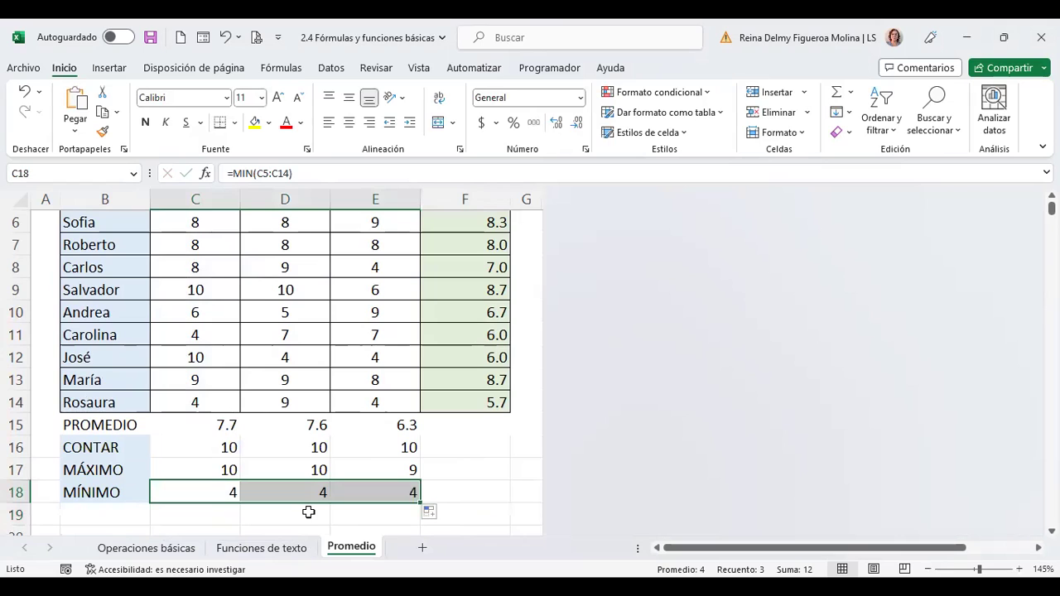
left_click(296, 489)
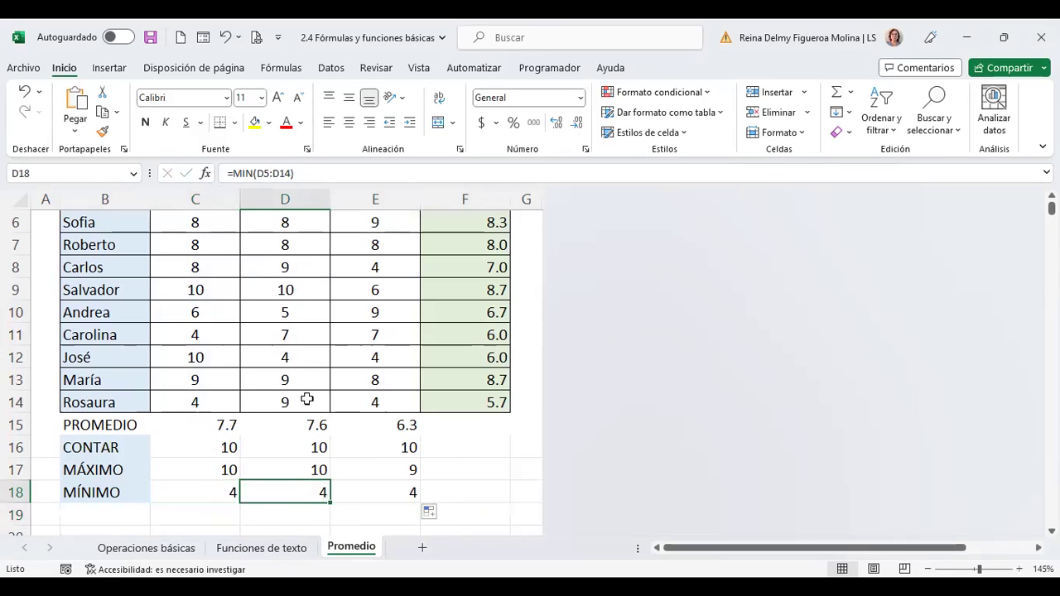
- Lower José's Nota 2 score in D12 to 2, so the minimums read 4, 2, 4
left_click(299, 353)
type("2")
key("Return")
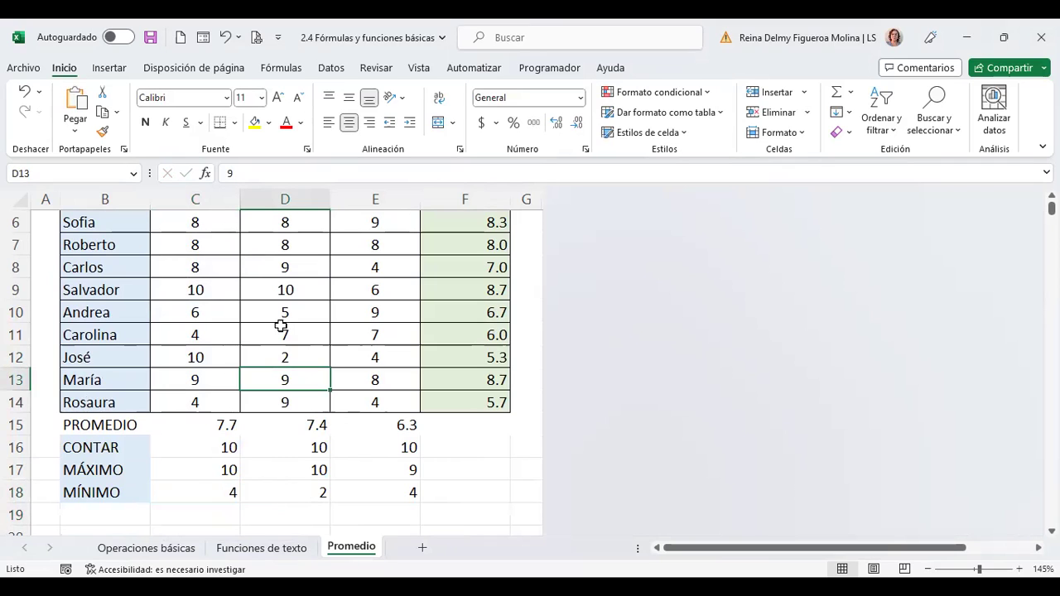
left_click(102, 511)
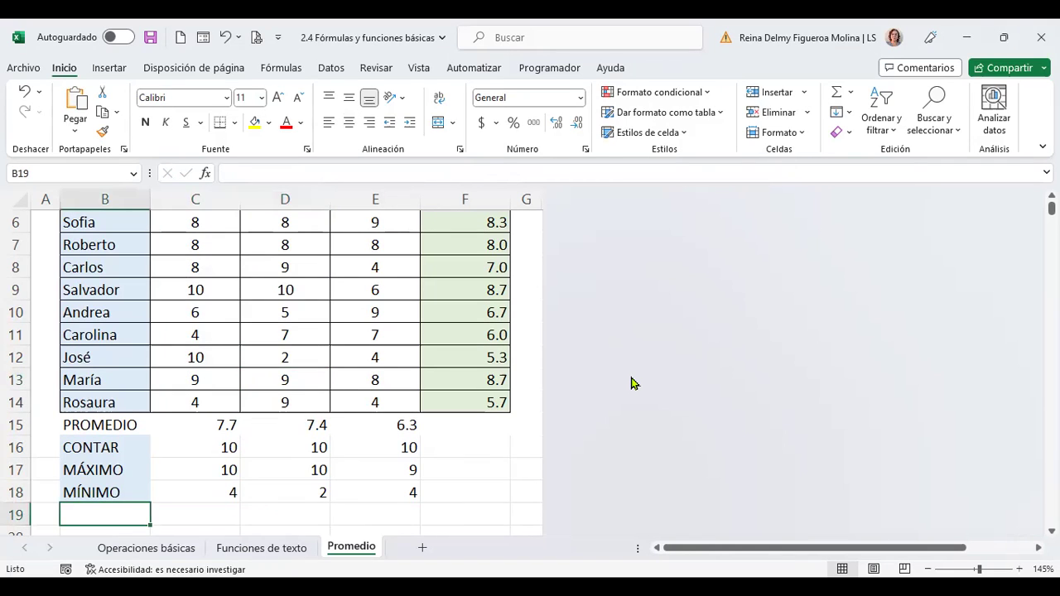
- Add the labels MODA and MEDIANA below MÍNIMO in column B
type("MOD")
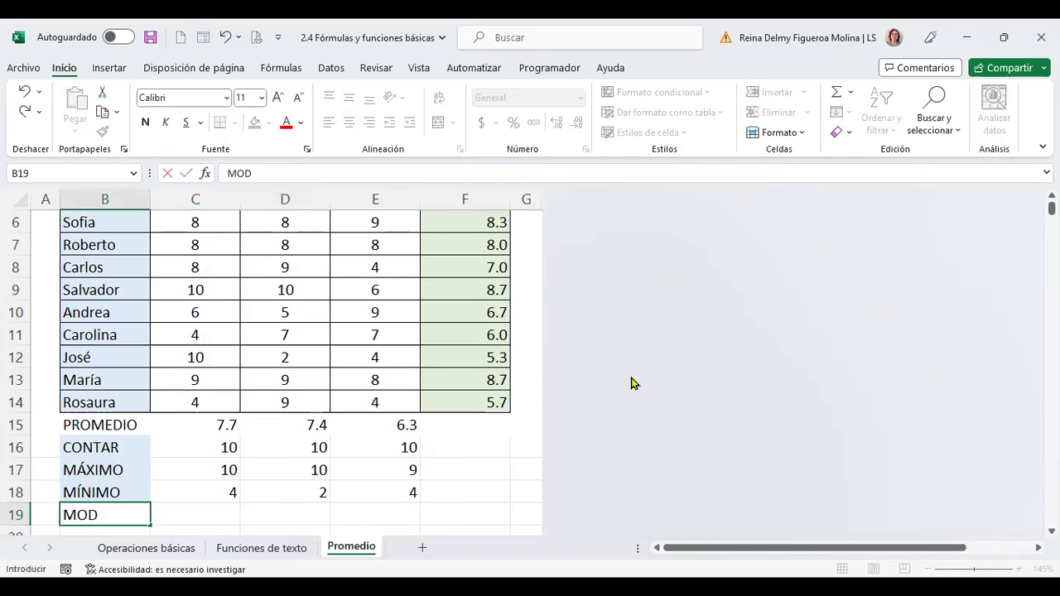
type("A")
key("Return")
type("MEDIAN")
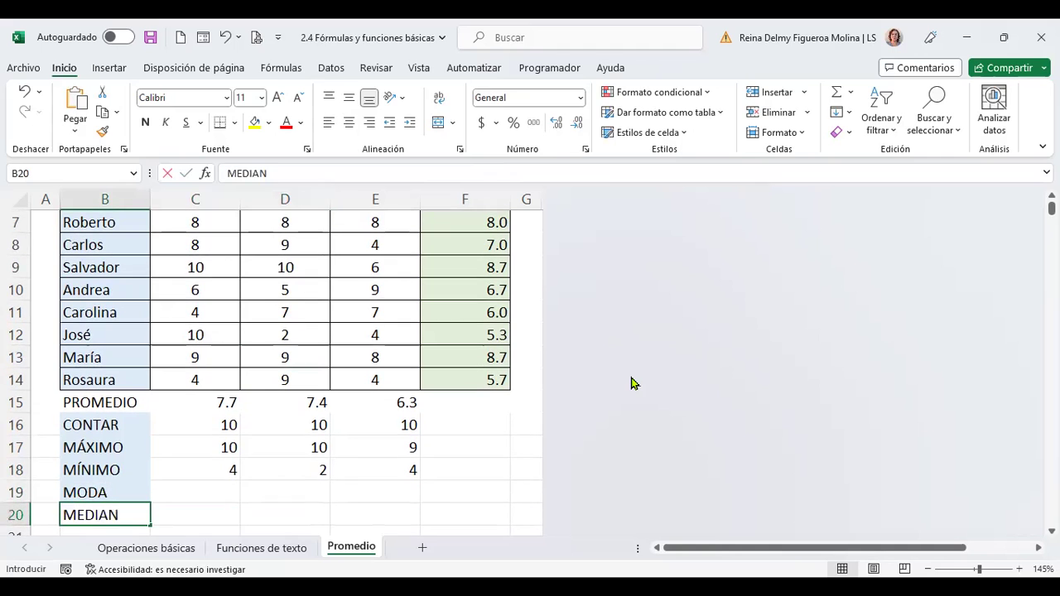
type("A")
key("Return")
key("Up")
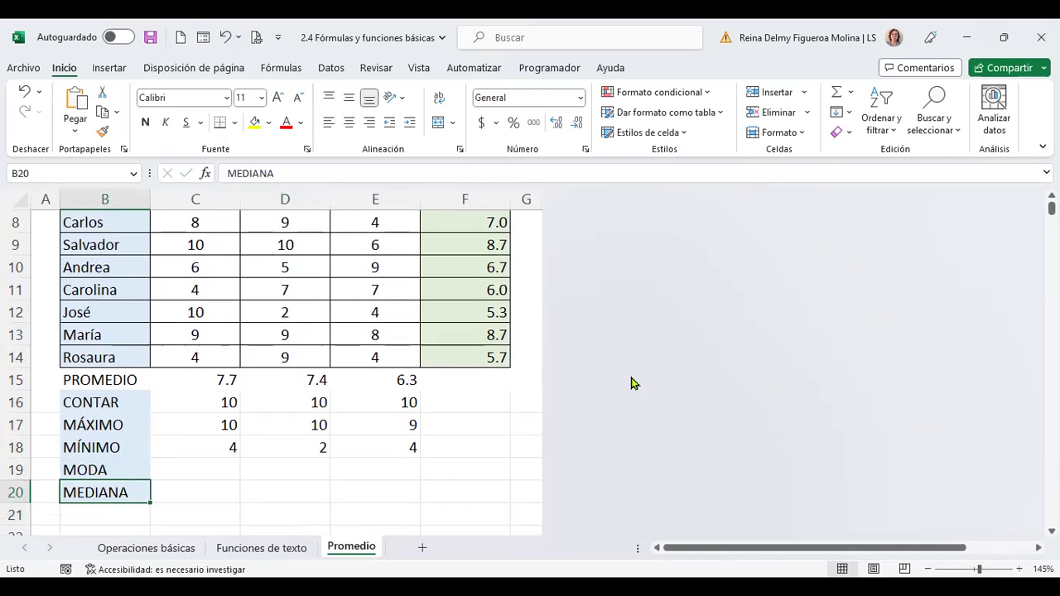
key("Up")
key("Right")
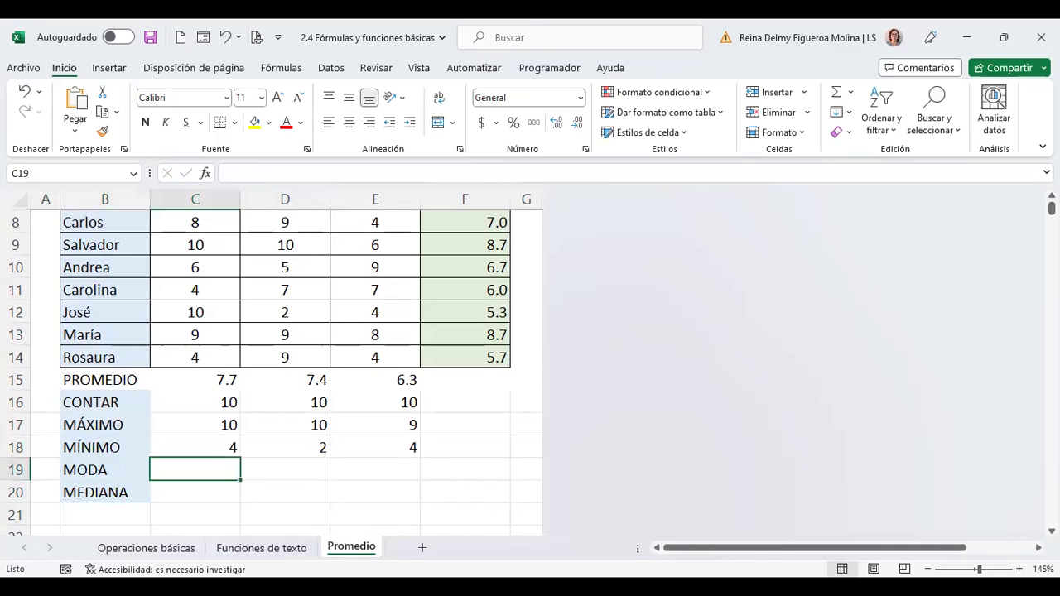
- Enter =+MODA.UNO(C5:C14) in C19 for the Nota 1 mode, returning 10
type("+")
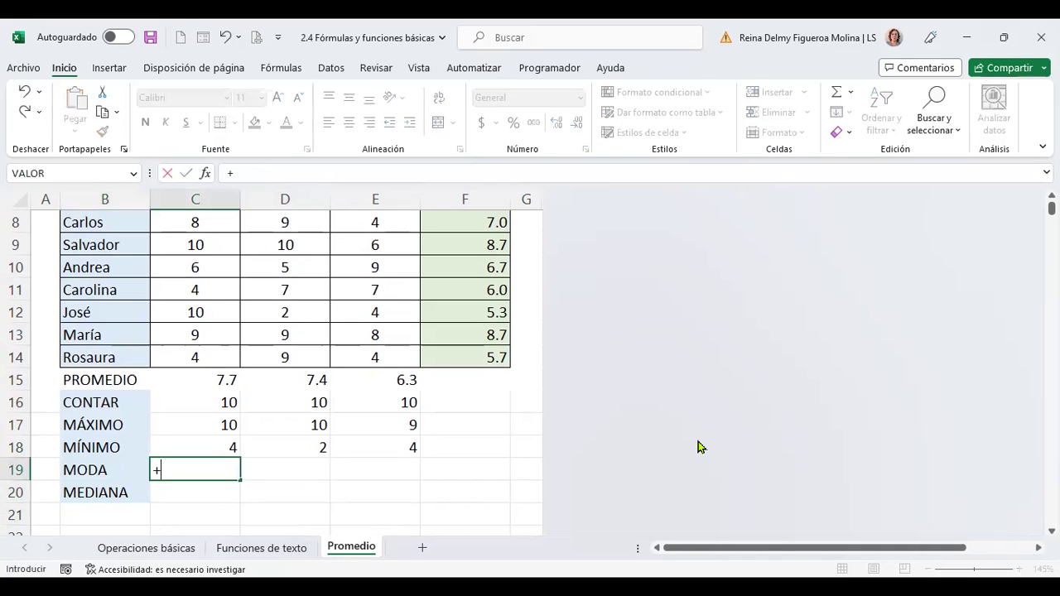
type("MOD")
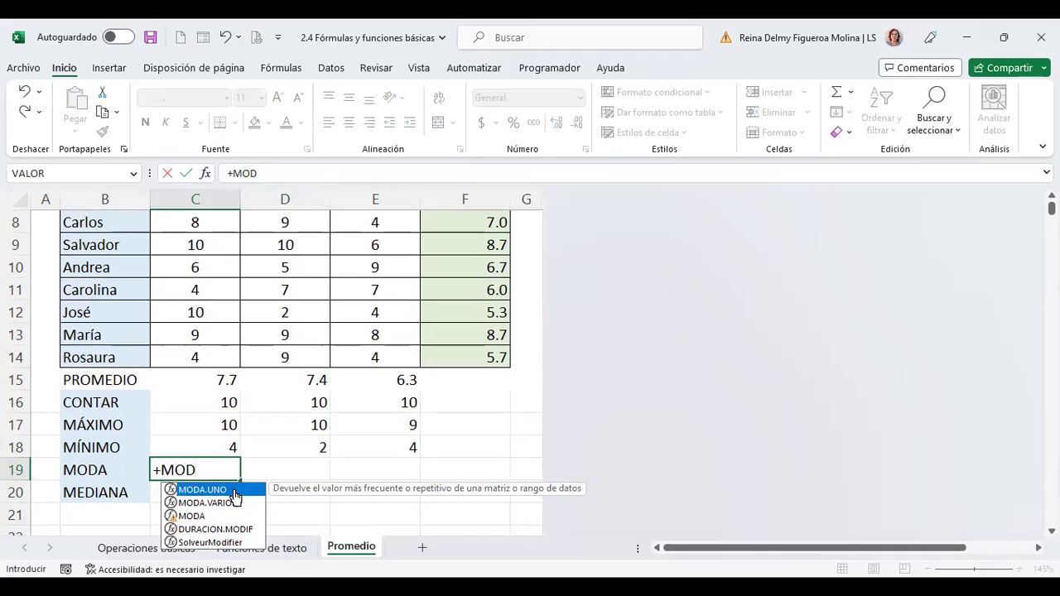
double_click(238, 491)
scroll(242, 389, "up", 1)
scroll(242, 389, "up", 1)
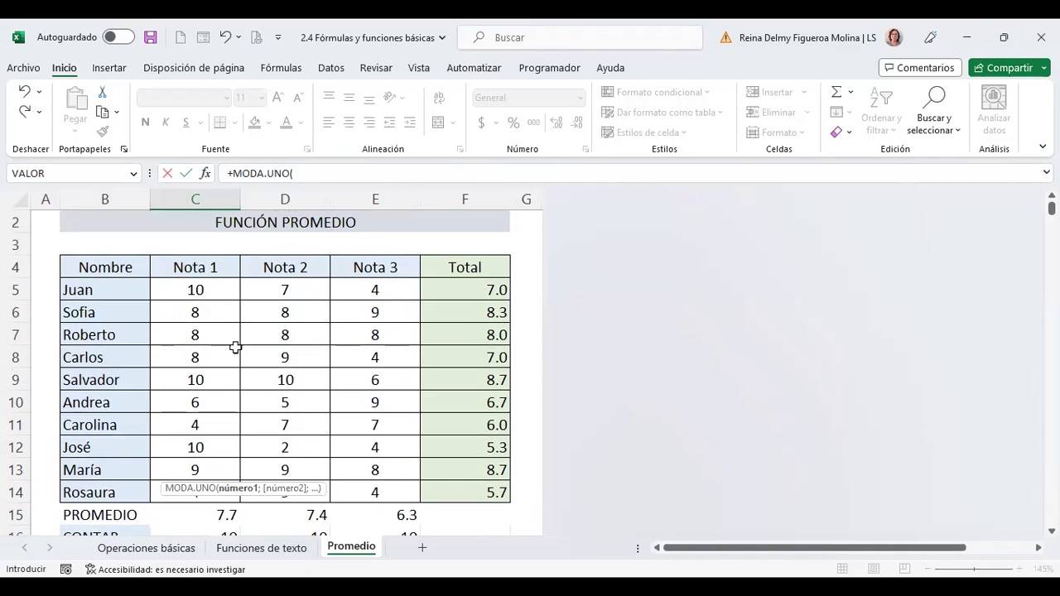
left_click_drag(209, 292, 201, 490)
key("Return")
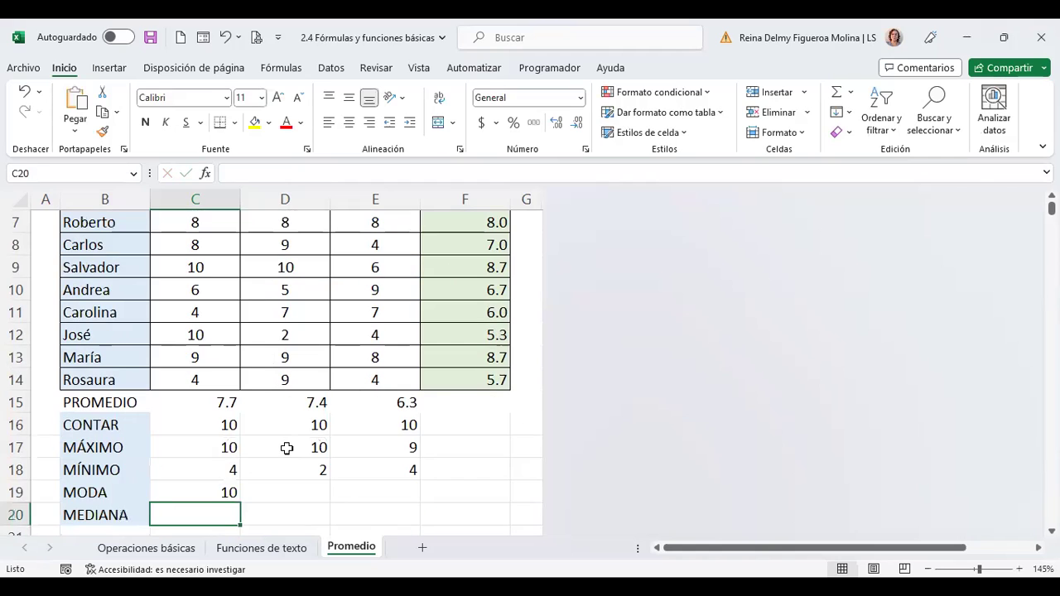
scroll(304, 491, "up", 1)
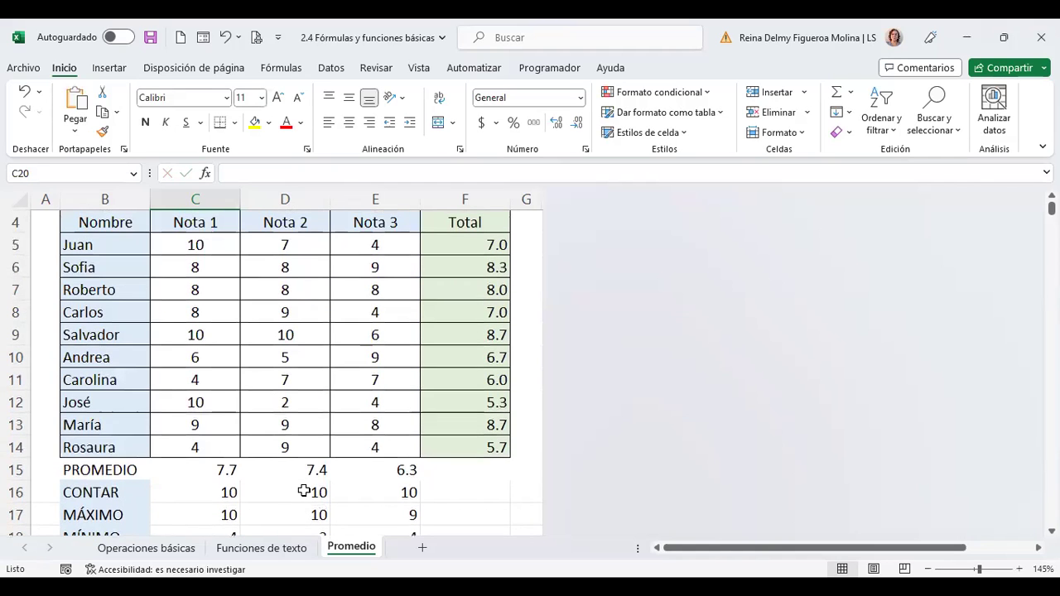
scroll(304, 491, "down", 2)
scroll(303, 489, "down", 1)
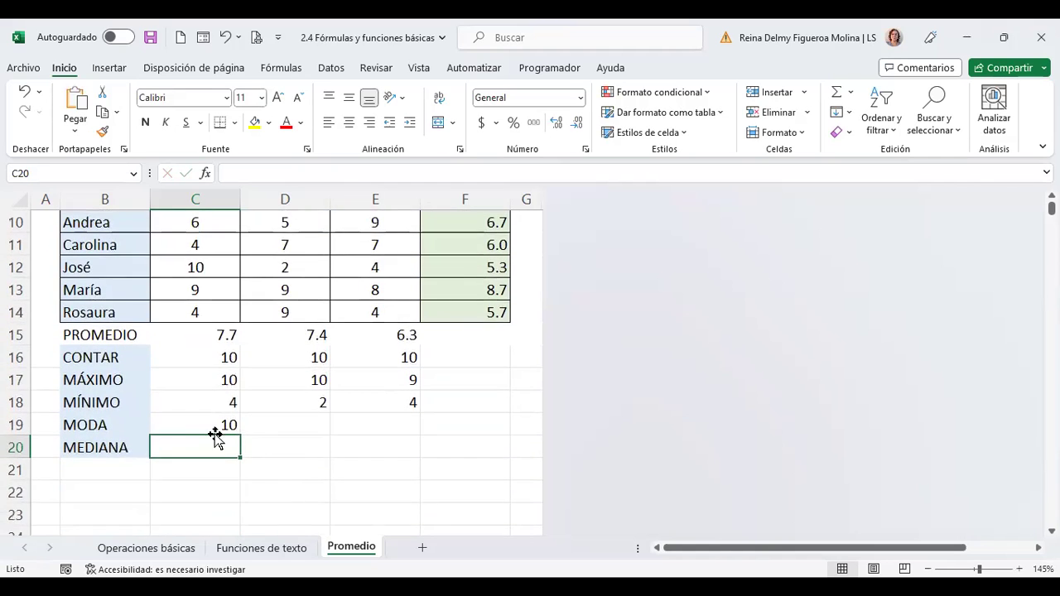
left_click(187, 425)
scroll(270, 435, "up", 1)
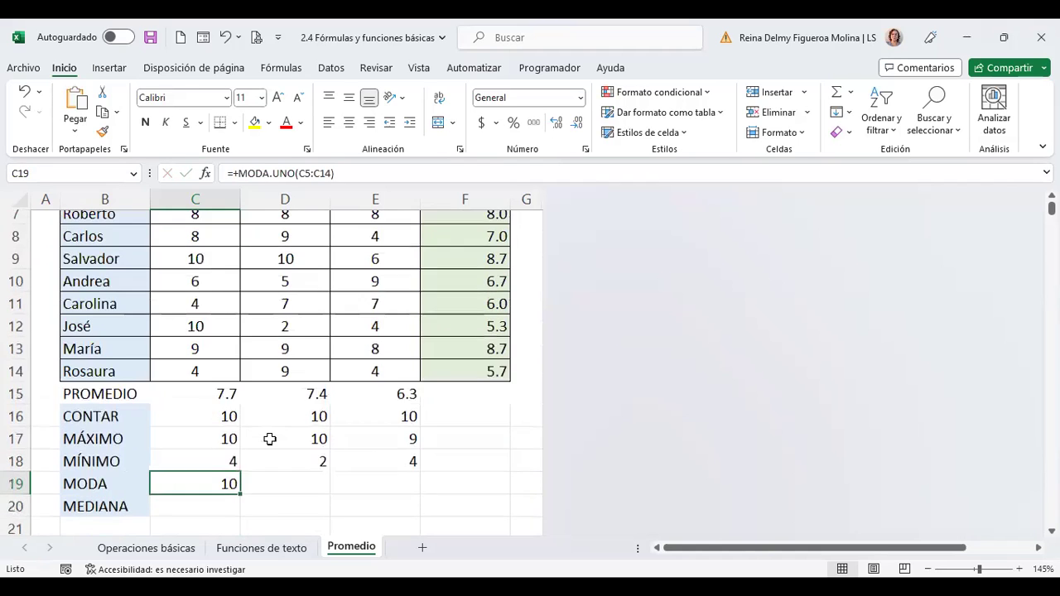
scroll(270, 438, "up", 1)
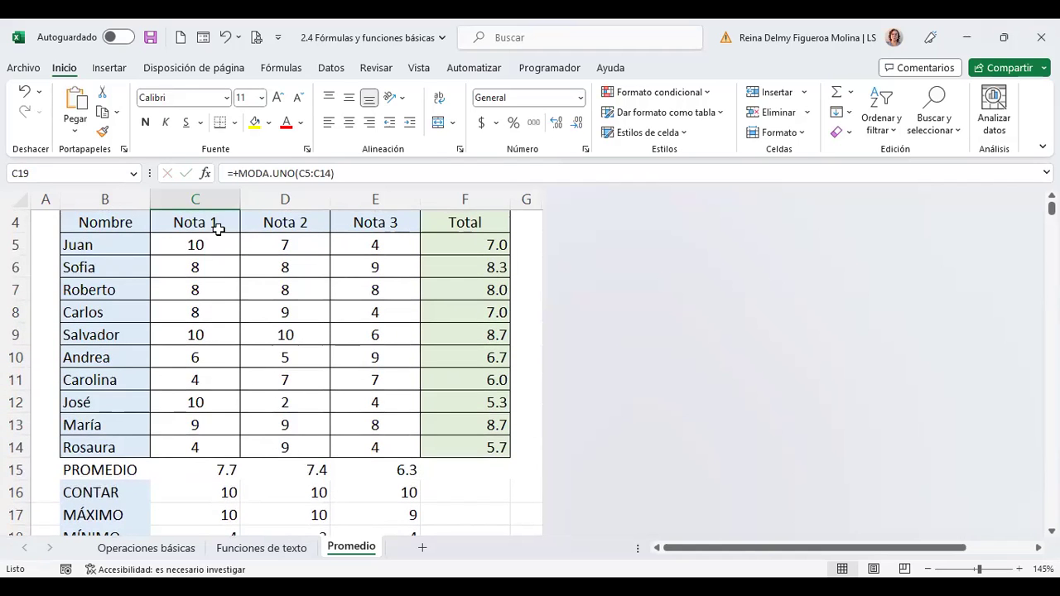
scroll(231, 383, "down", 1)
scroll(236, 414, "down", 1)
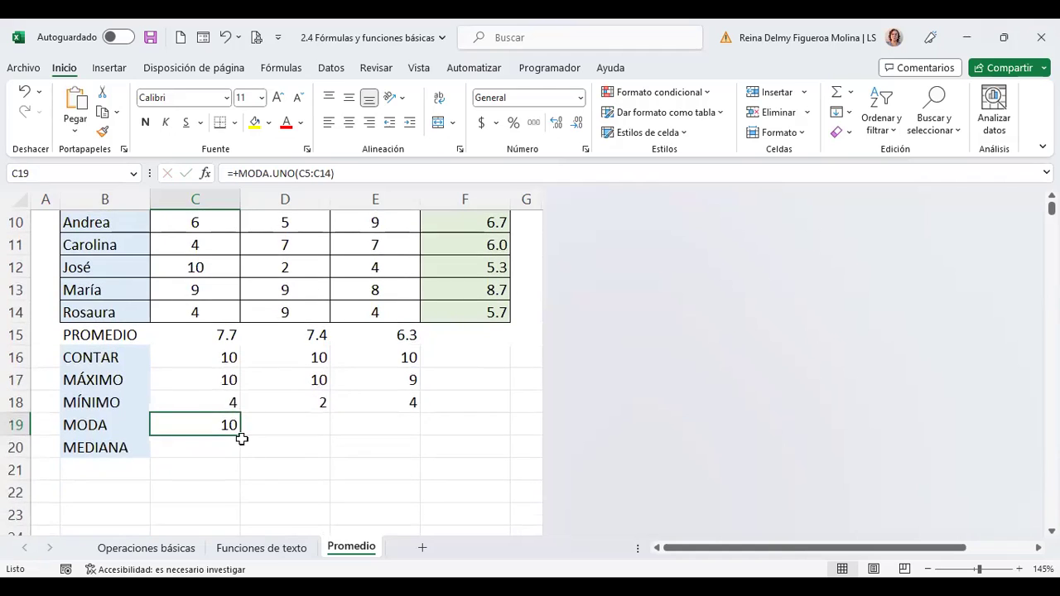
- Copy the mode formula to Nota 2 and Nota 3, showing 9 and 4
left_click_drag(240, 437, 409, 436)
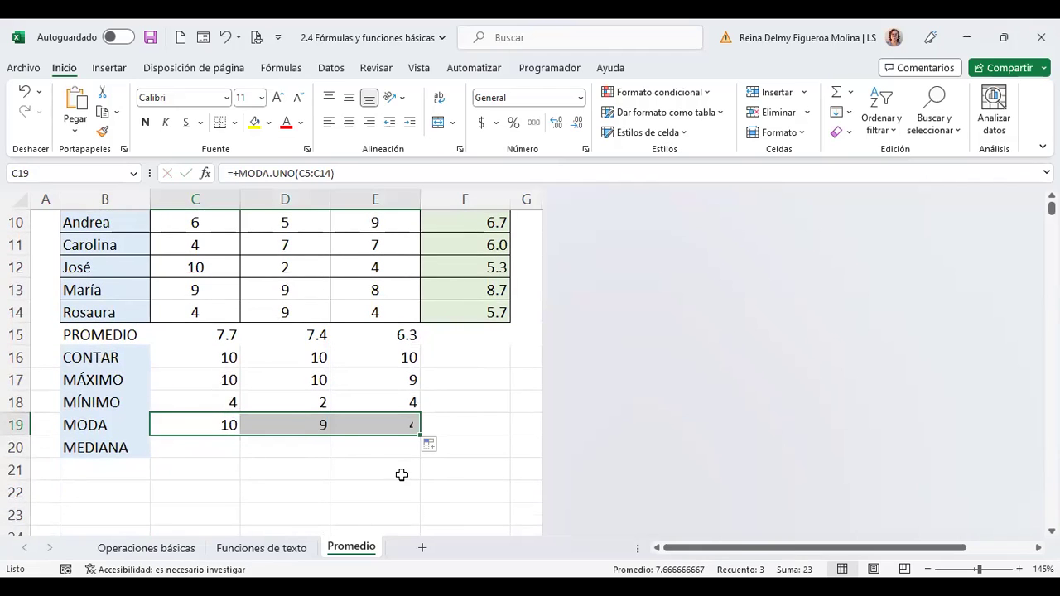
left_click(288, 425)
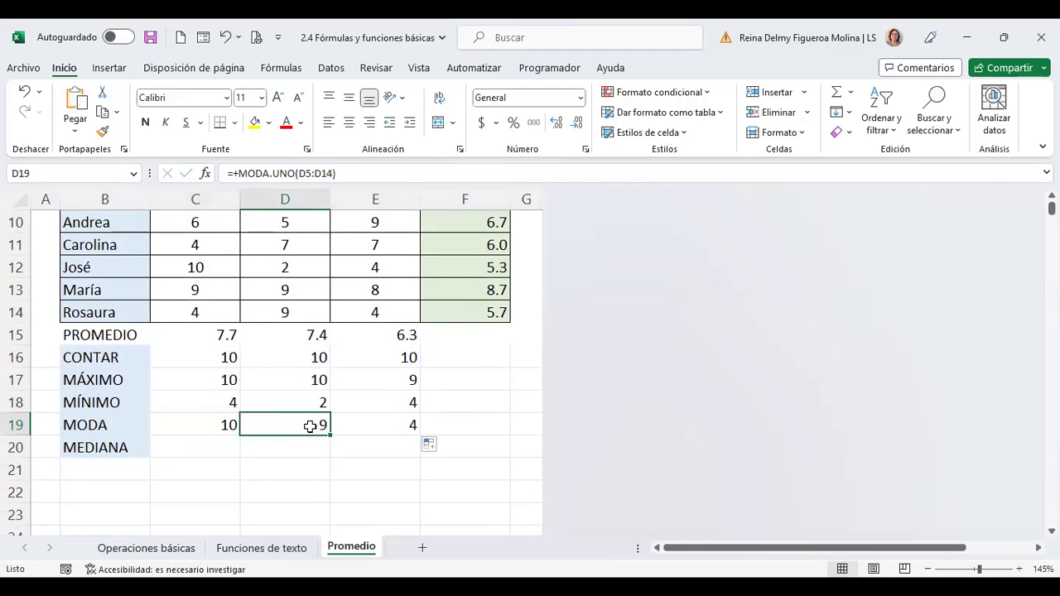
scroll(307, 426, "up", 2)
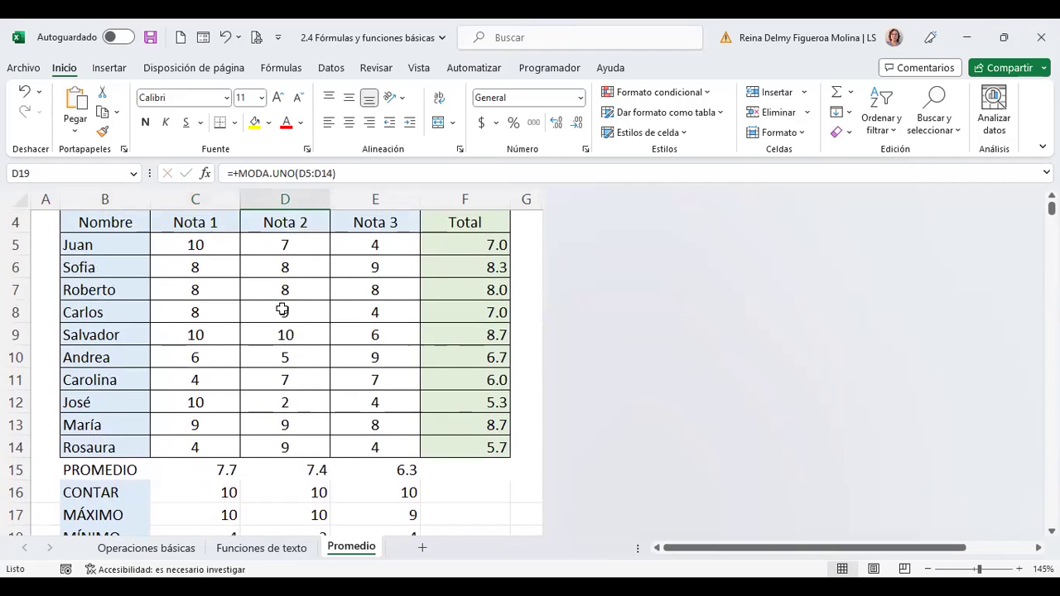
scroll(296, 424, "down", 1)
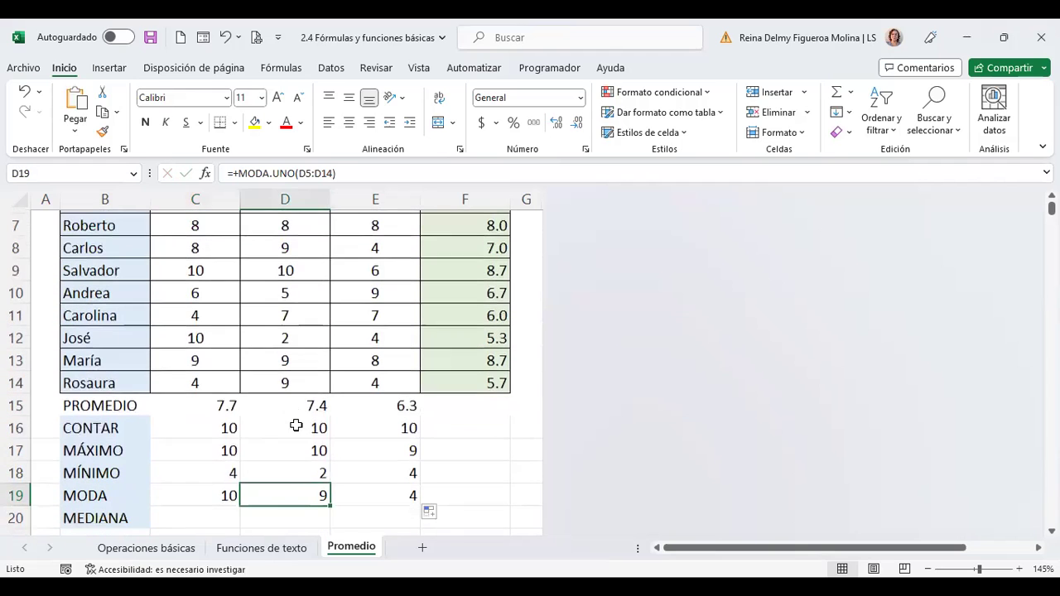
left_click(376, 492)
scroll(380, 360, "up", 1)
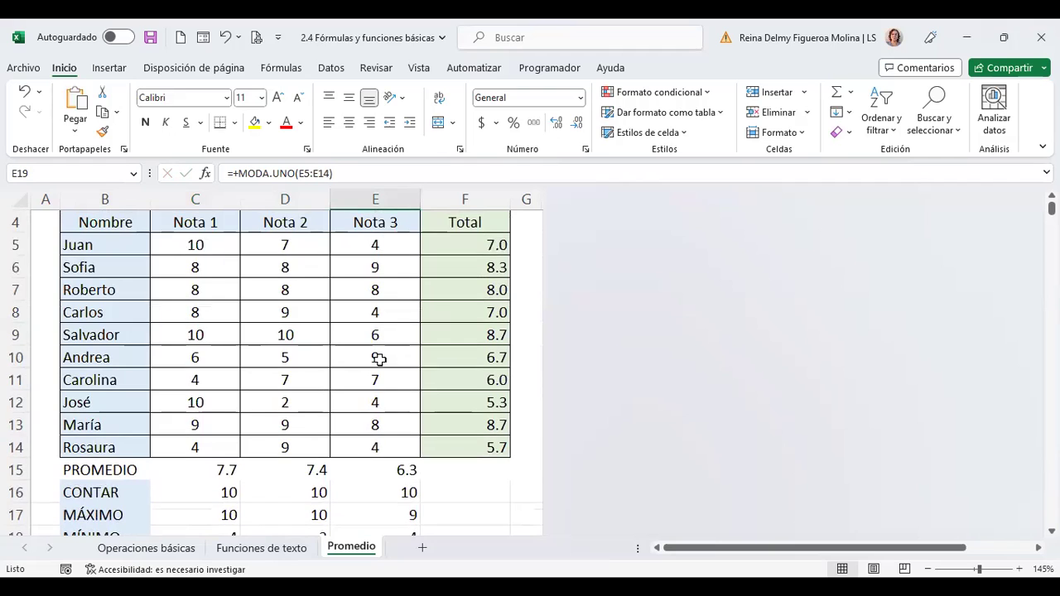
scroll(379, 357, "down", 2)
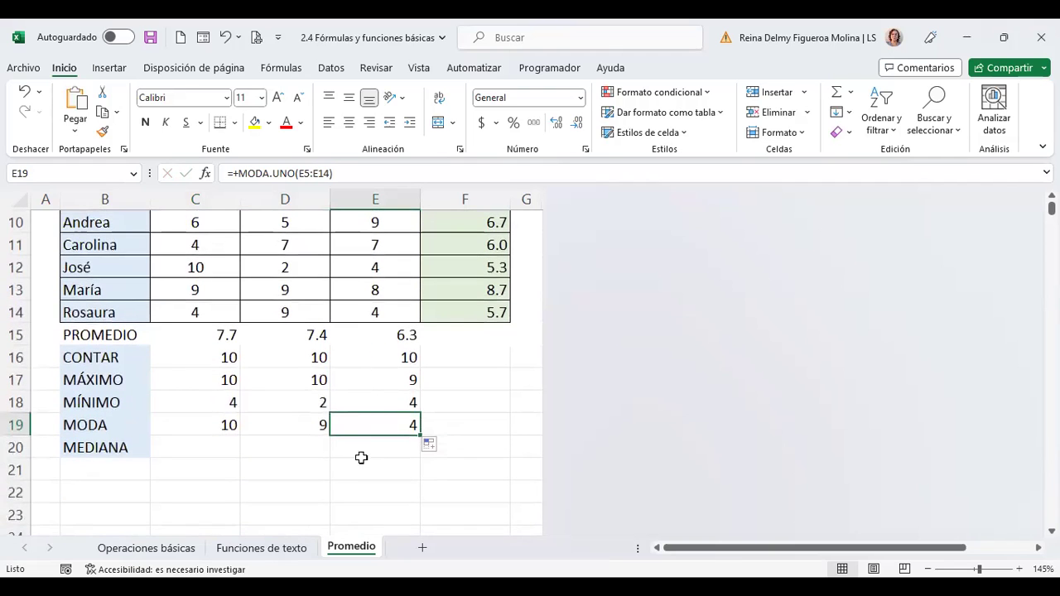
left_click(102, 425)
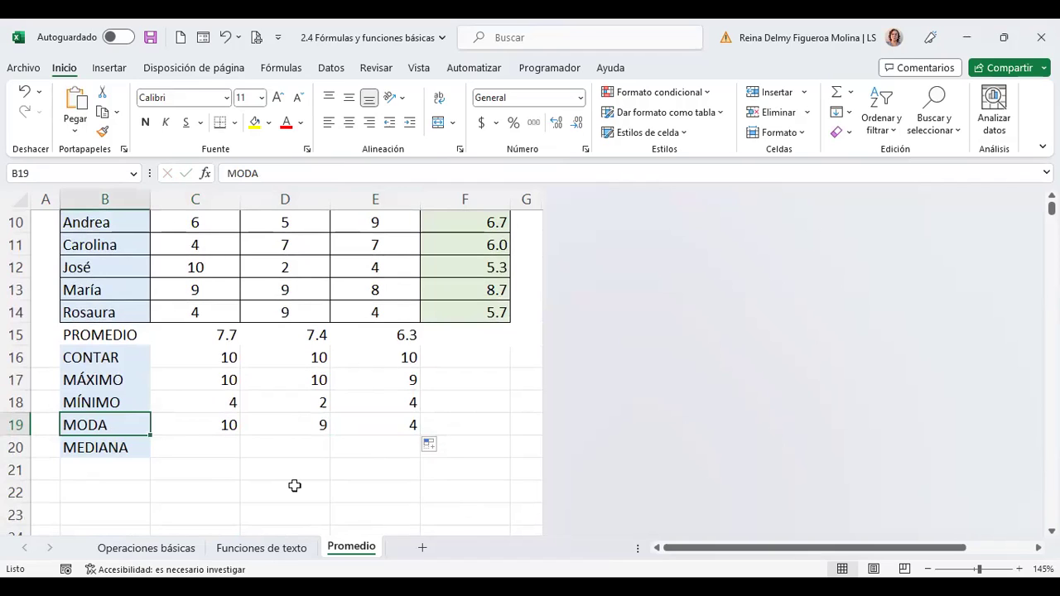
- Enter =+MEDIANA(C5:C14) in C20 and verify the Nota 1 median of 8 against the grades
left_click(201, 446)
type("+")
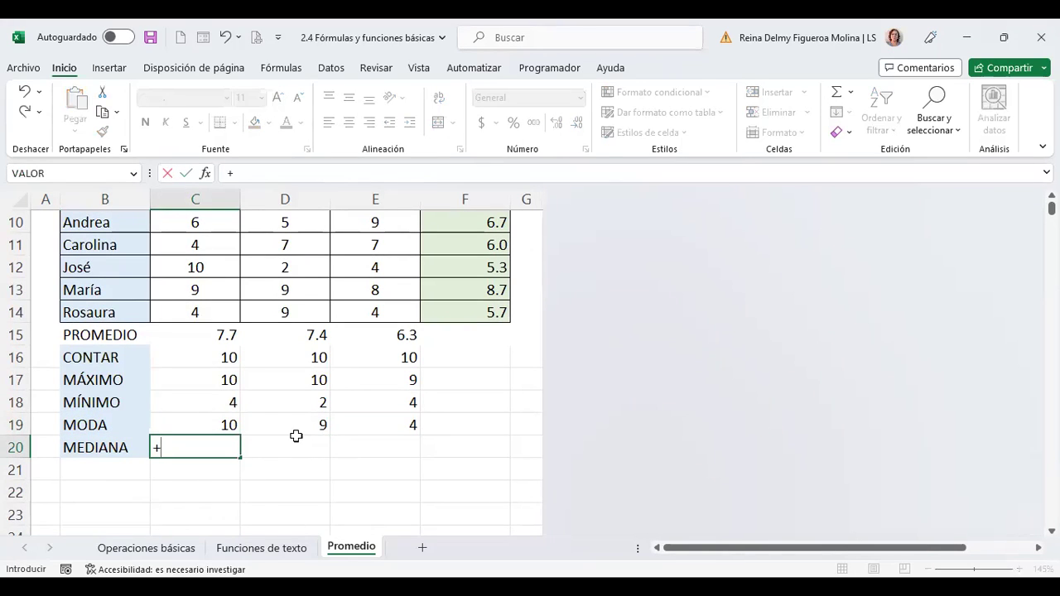
type("MEDIA")
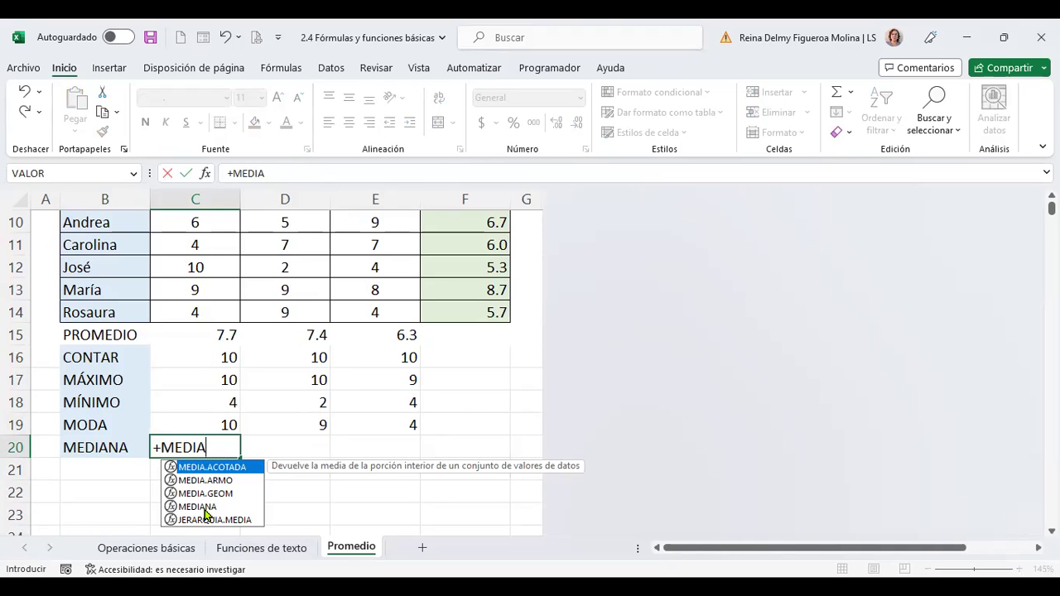
double_click(205, 506)
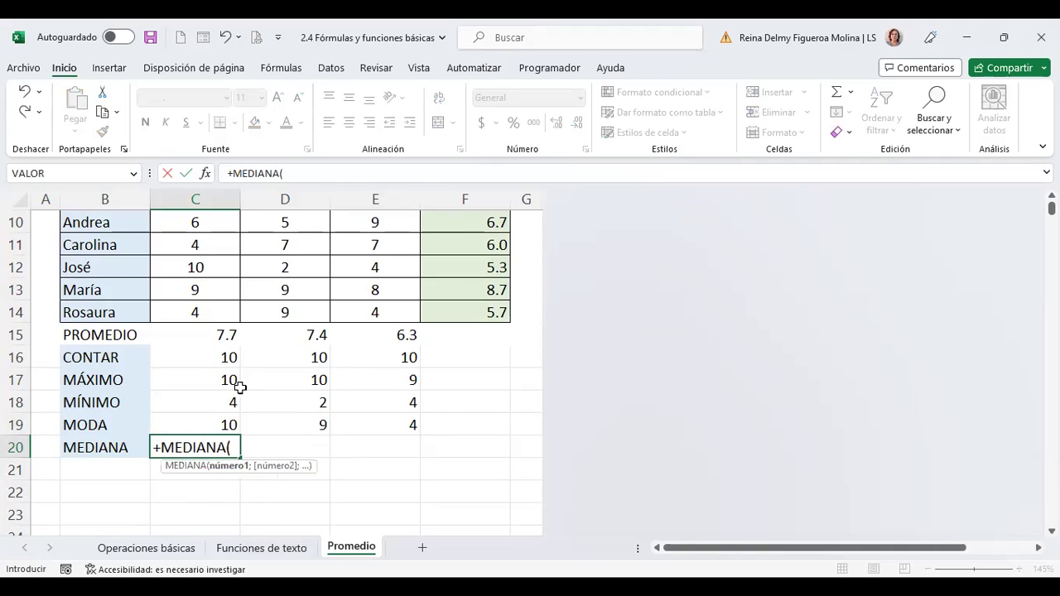
scroll(238, 384, "up", 3)
left_click_drag(199, 317, 195, 522)
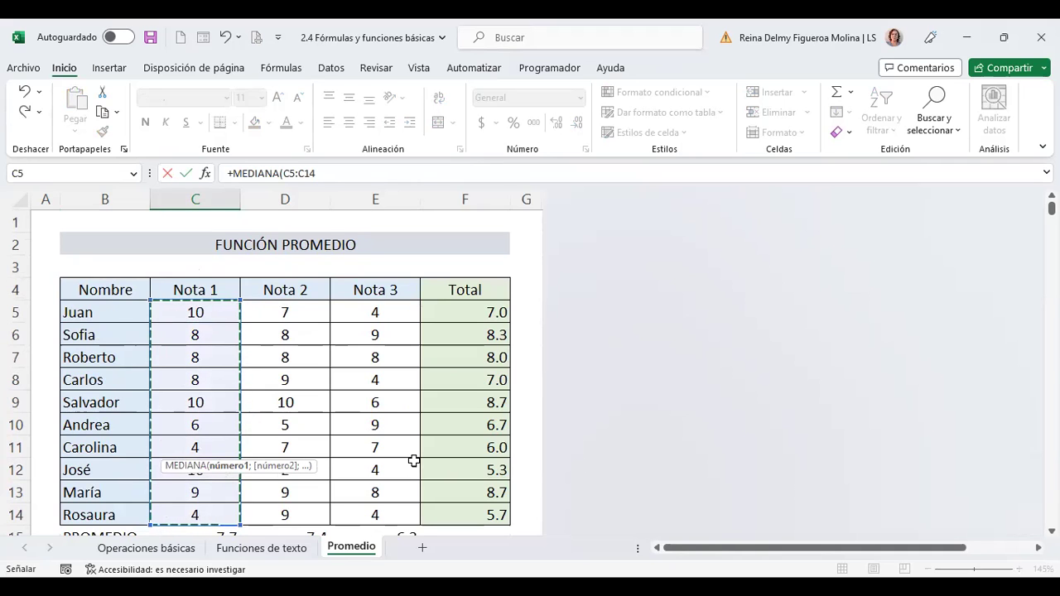
key("Return")
left_click(199, 494)
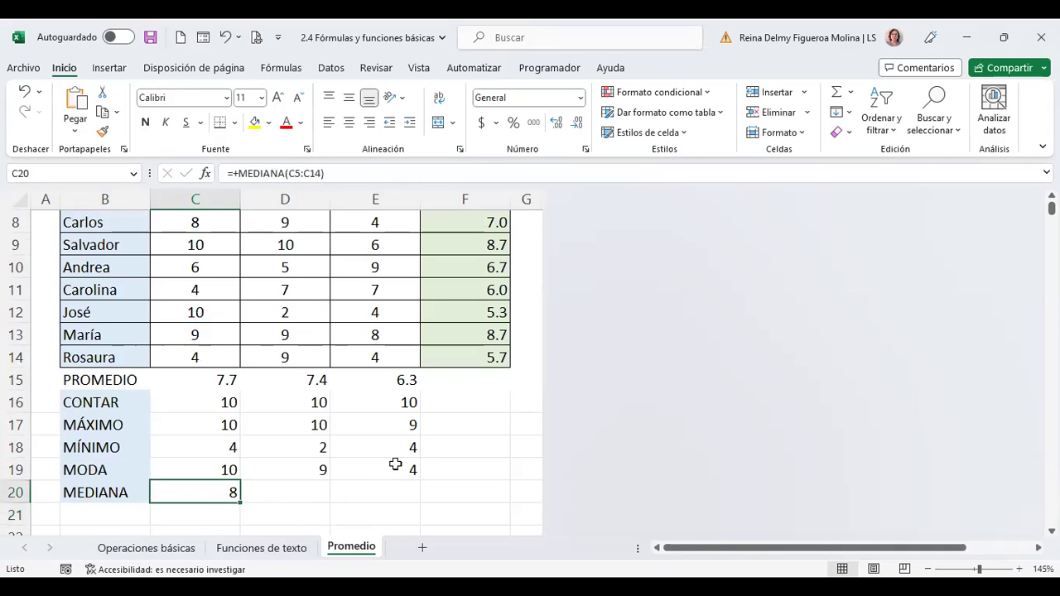
scroll(390, 471, "up", 1)
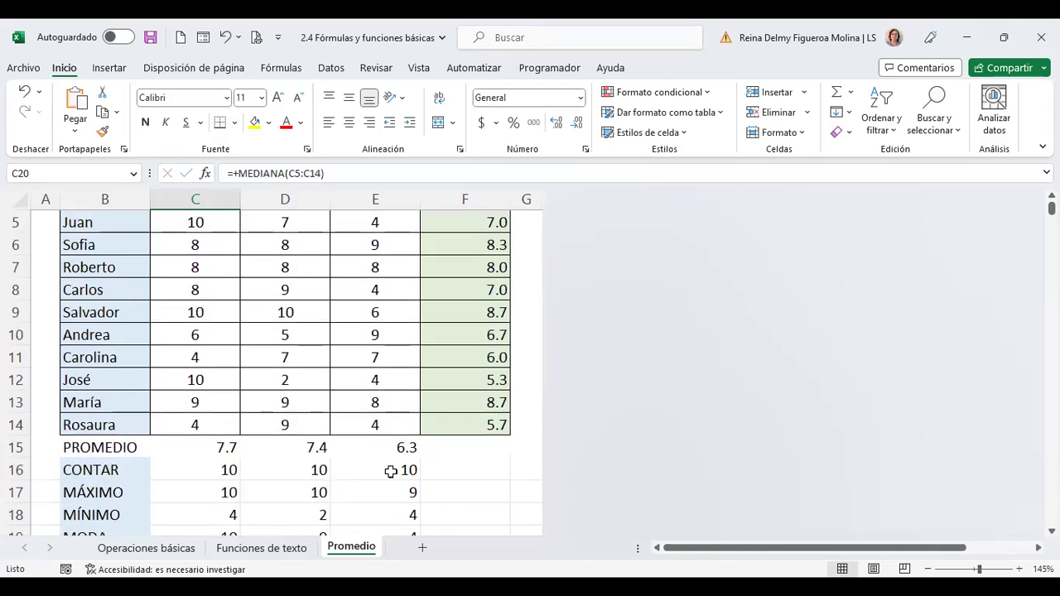
scroll(391, 471, "up", 1)
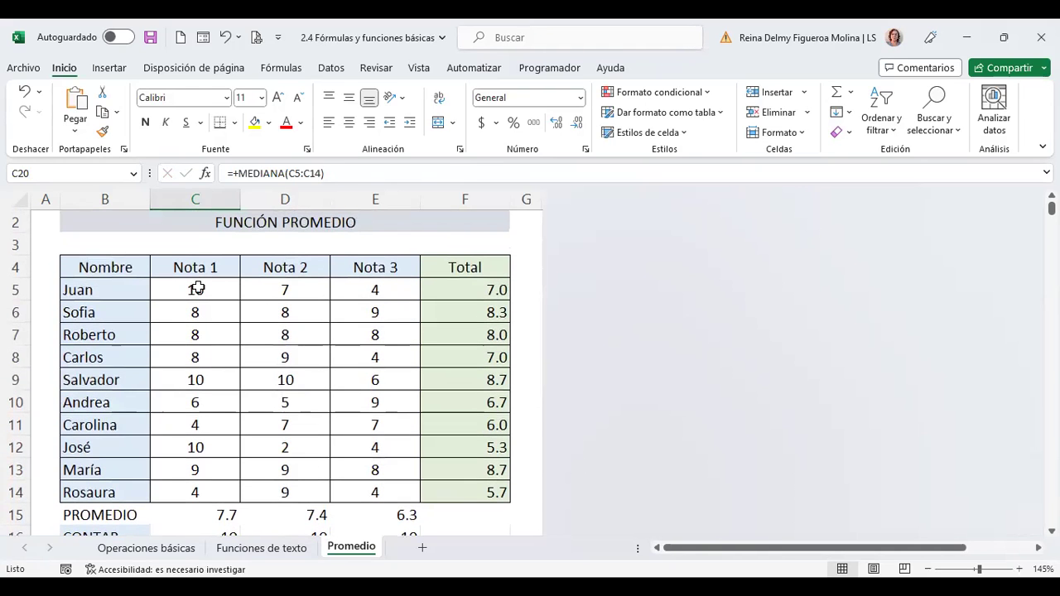
left_click_drag(199, 288, 211, 491)
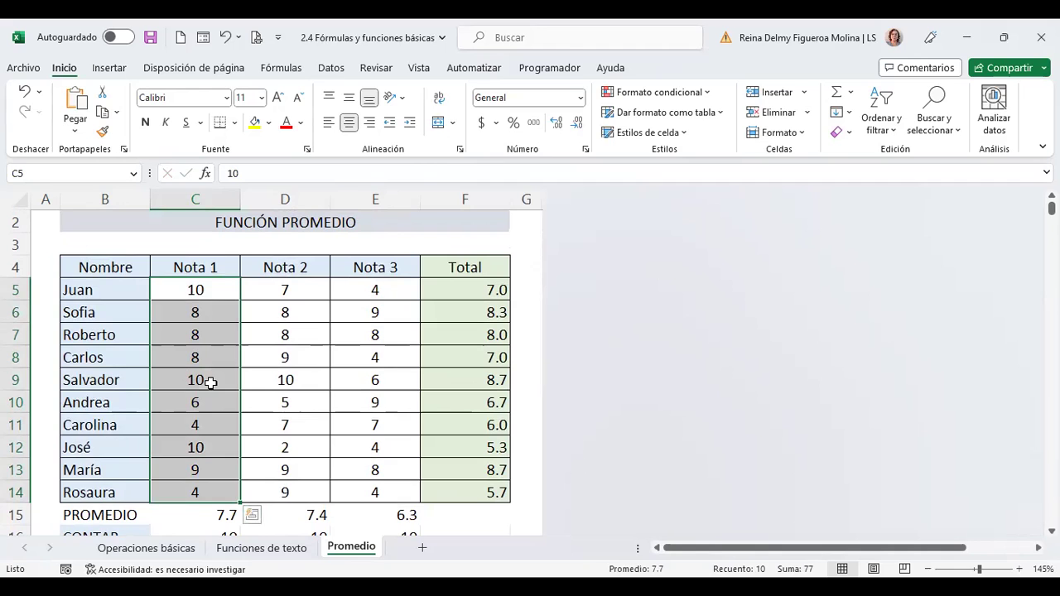
scroll(210, 381, "down", 1)
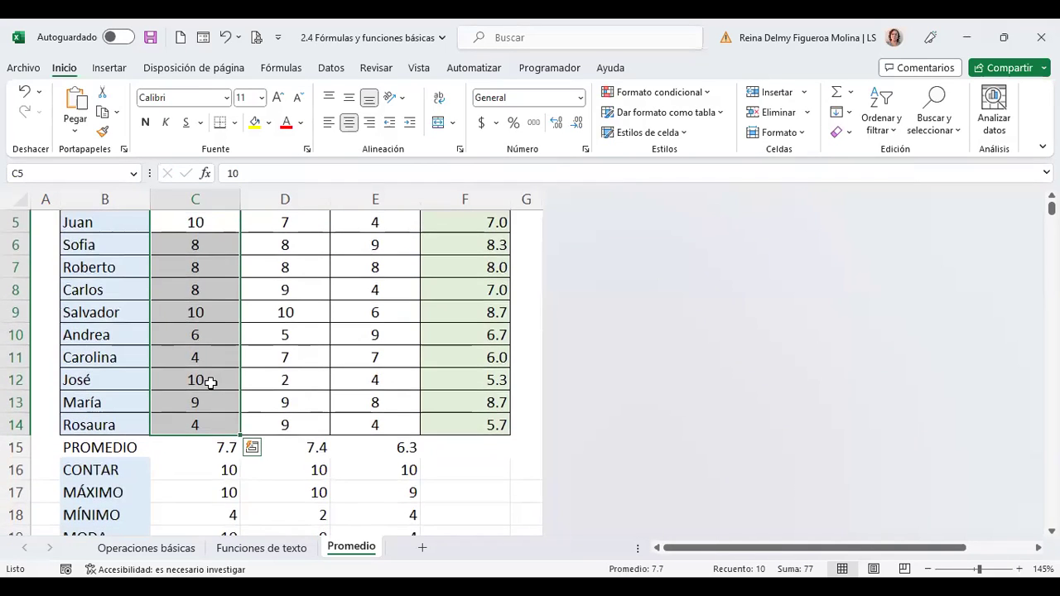
scroll(209, 381, "down", 2)
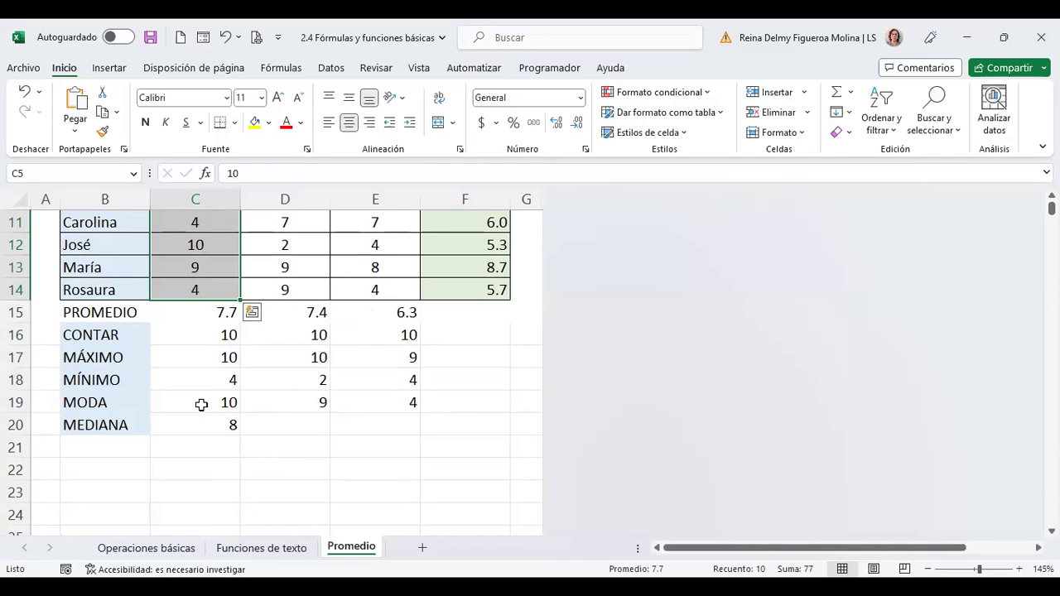
left_click(201, 402)
scroll(429, 479, "up", 1)
scroll(430, 479, "up", 1)
scroll(429, 479, "up", 1)
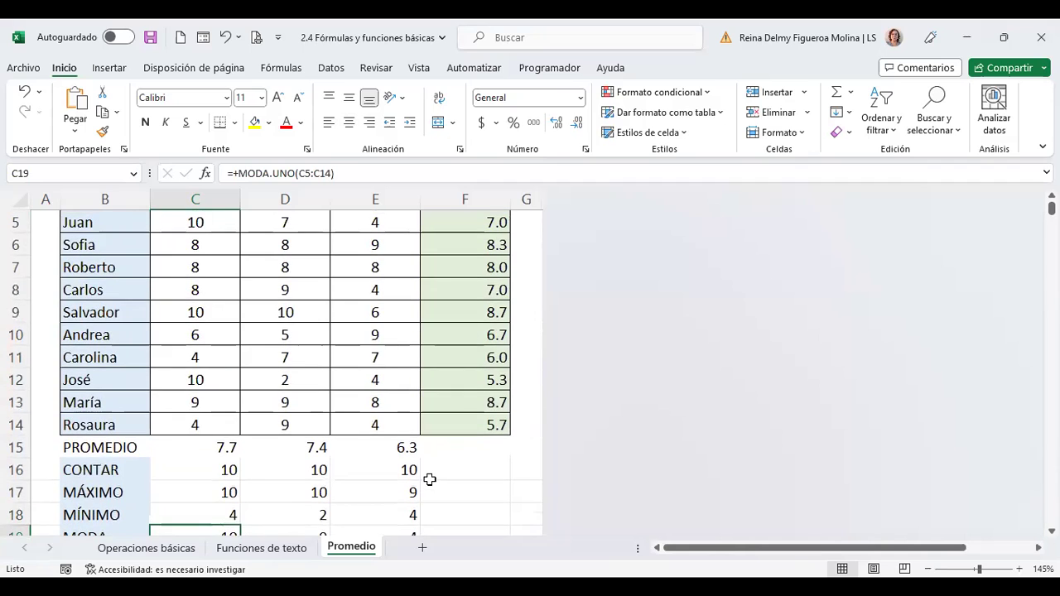
scroll(430, 479, "up", 1)
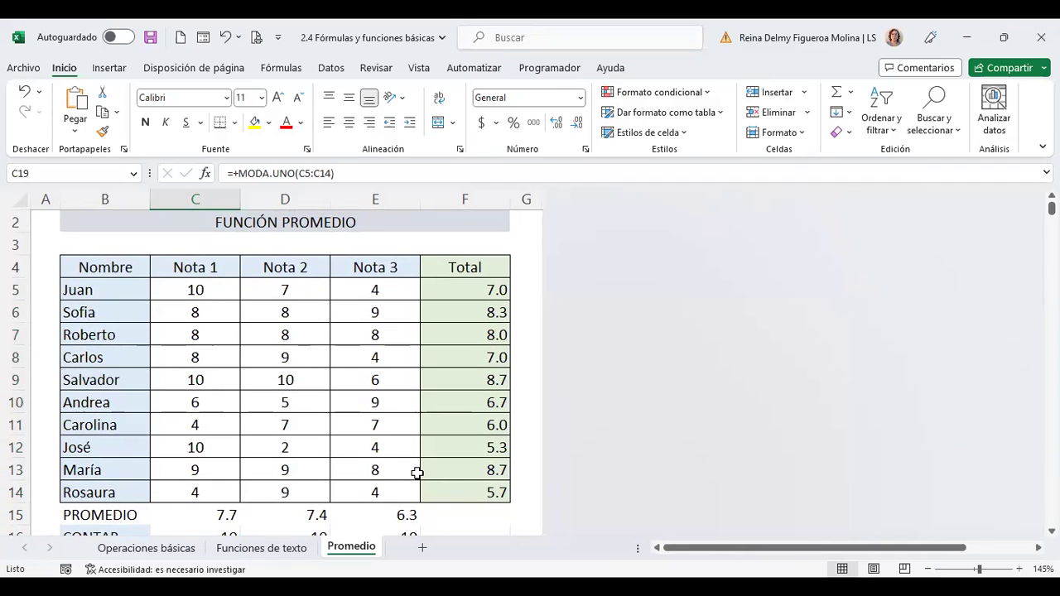
scroll(401, 474, "down", 1)
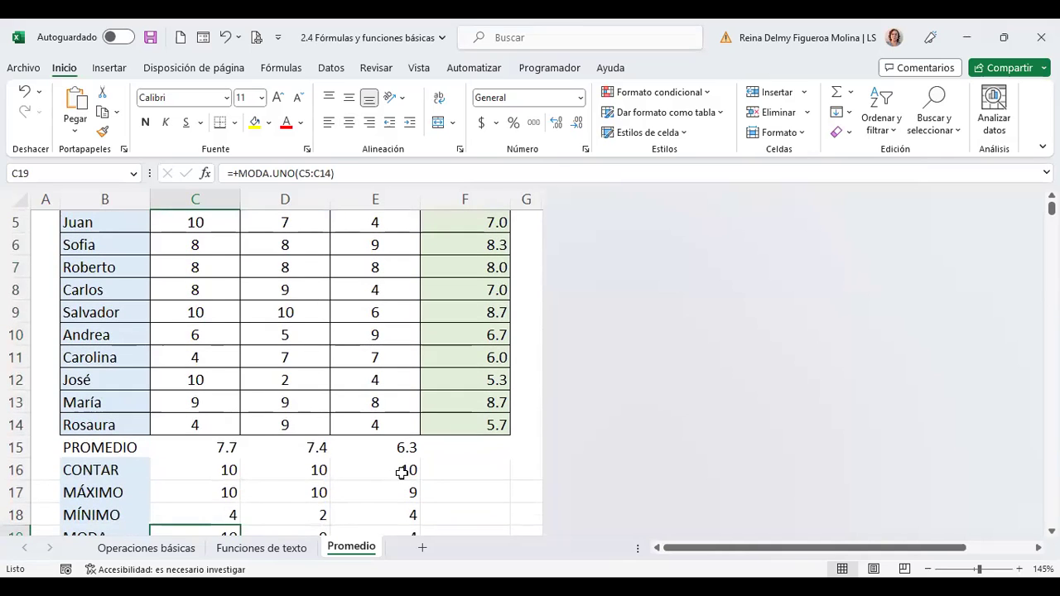
scroll(401, 471, "up", 1)
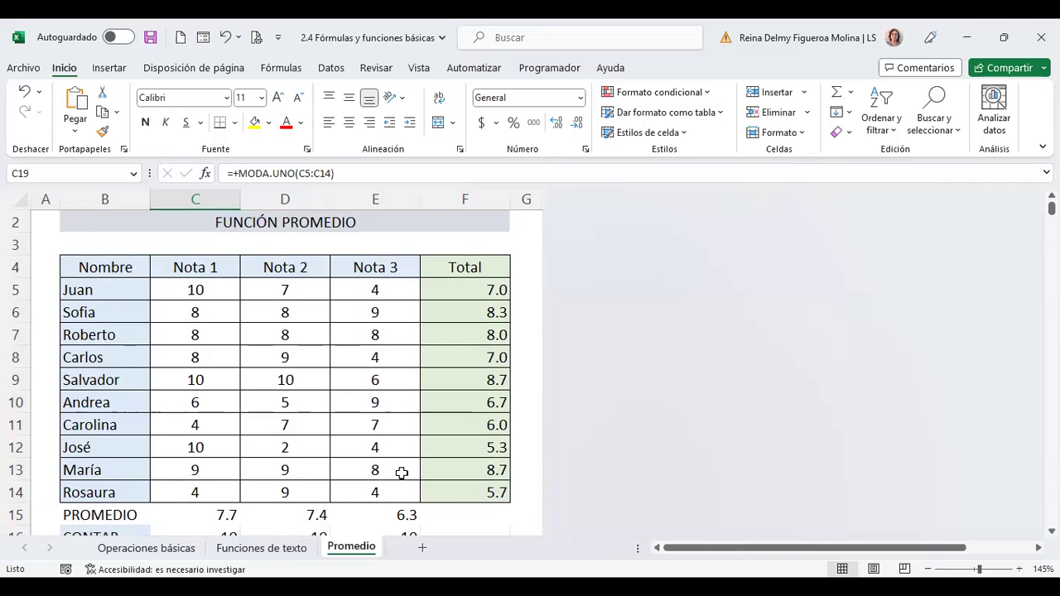
scroll(402, 473, "down", 1)
scroll(401, 473, "down", 2)
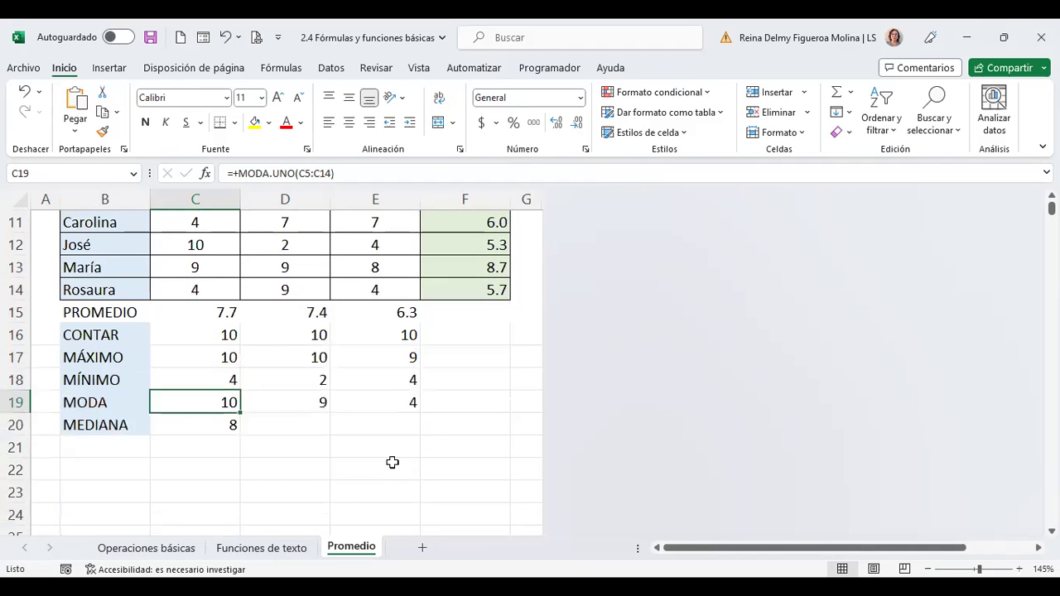
scroll(393, 462, "up", 1)
scroll(391, 468, "up", 1)
scroll(391, 472, "up", 1)
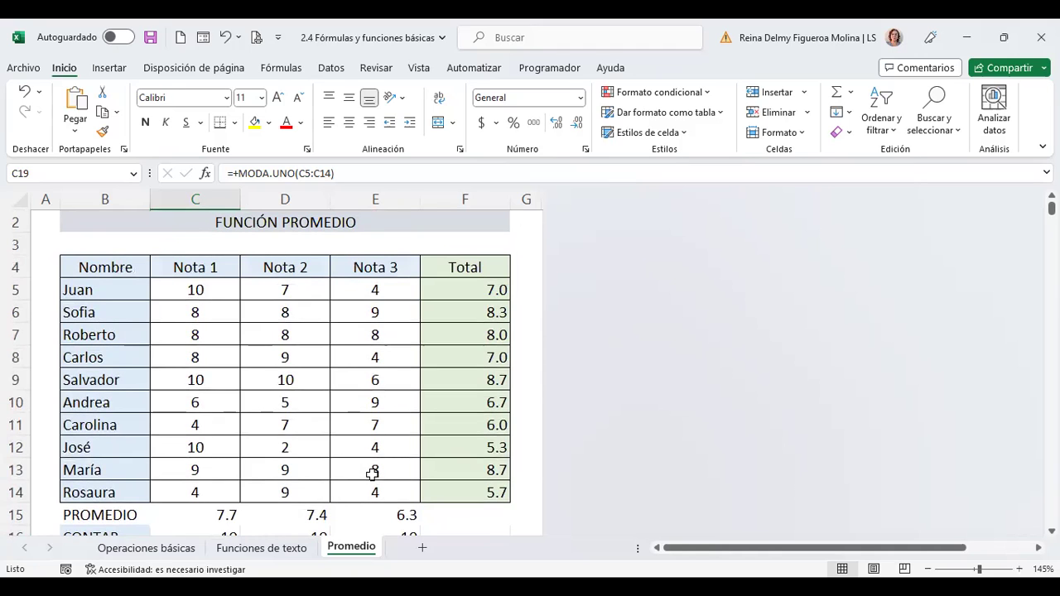
scroll(308, 458, "down", 1)
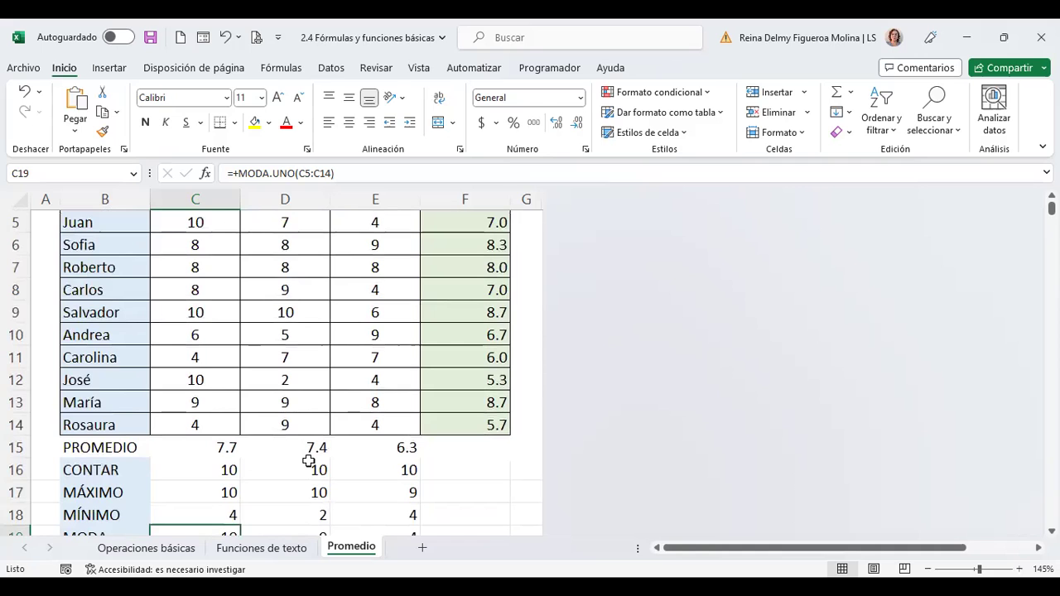
scroll(313, 465, "down", 1)
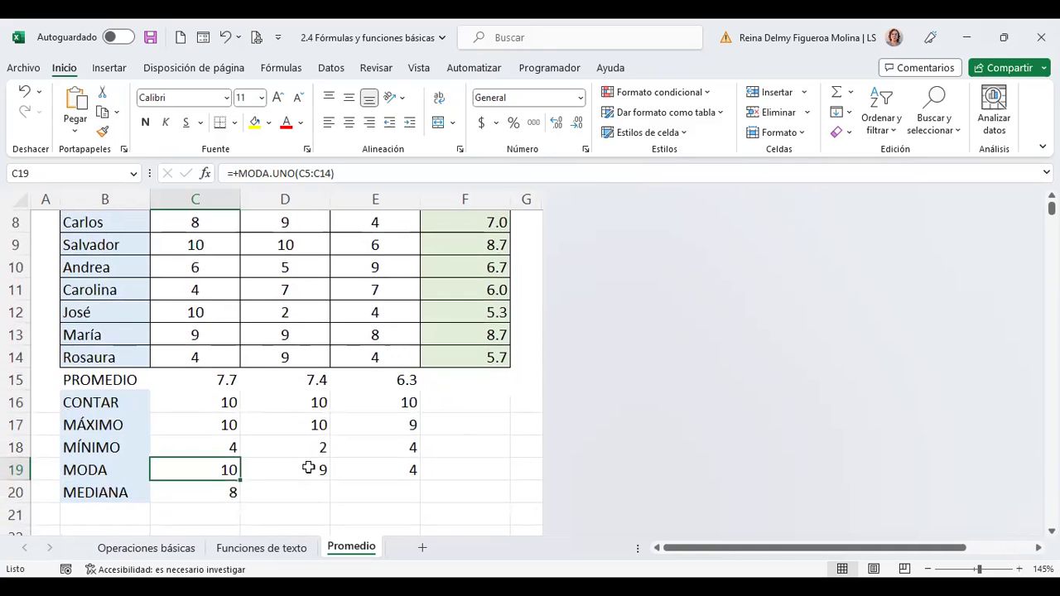
scroll(308, 469, "up", 1)
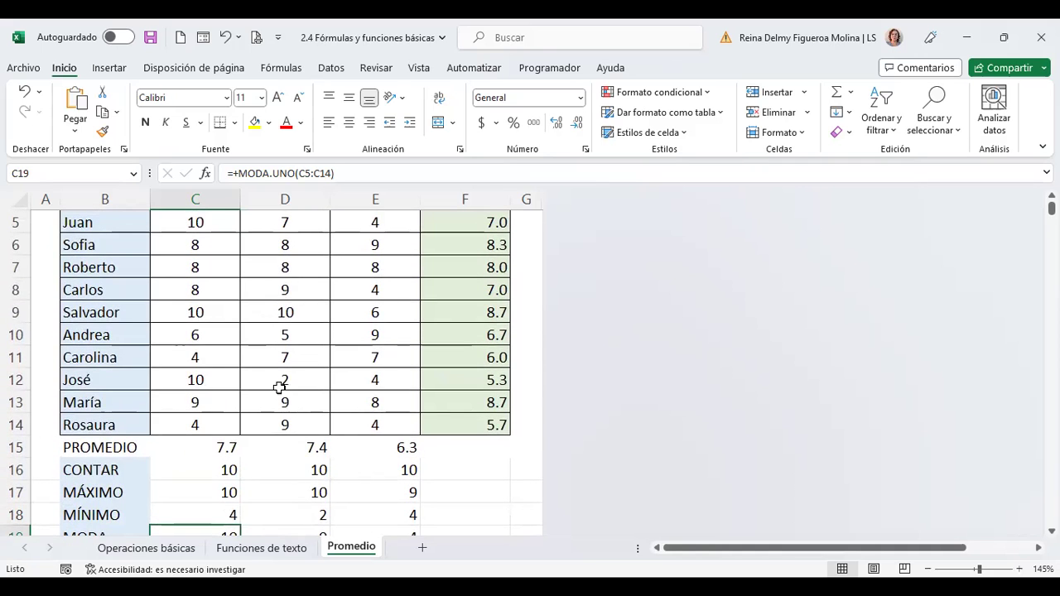
scroll(221, 318, "down", 1)
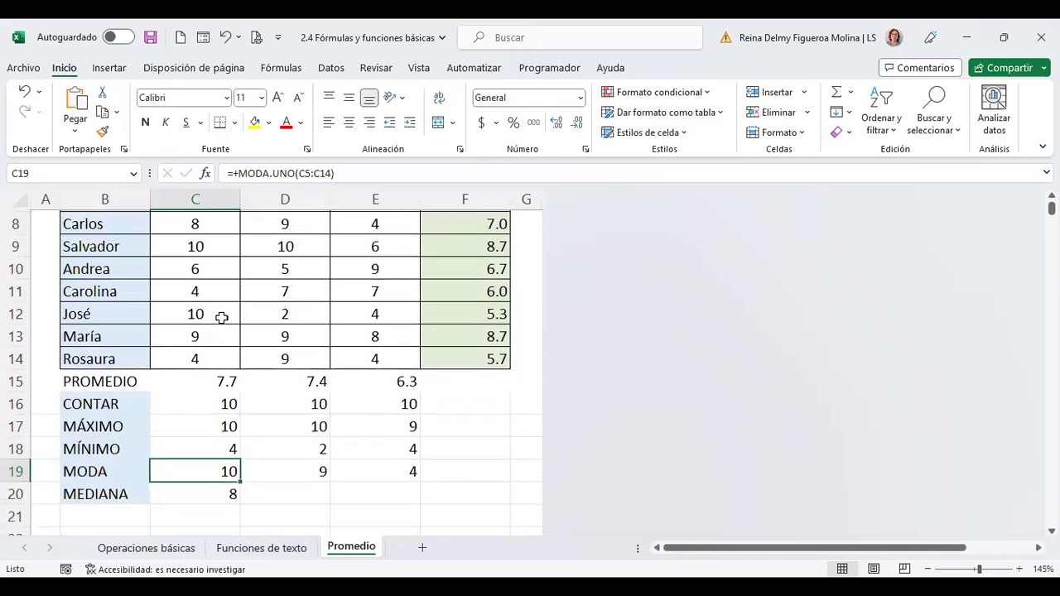
left_click(202, 244)
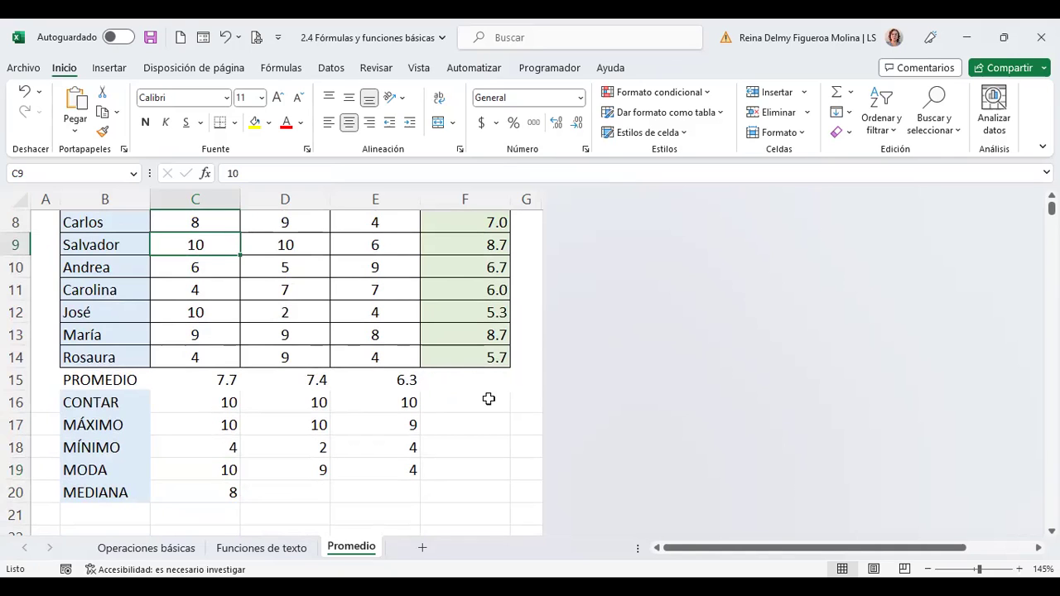
type("8")
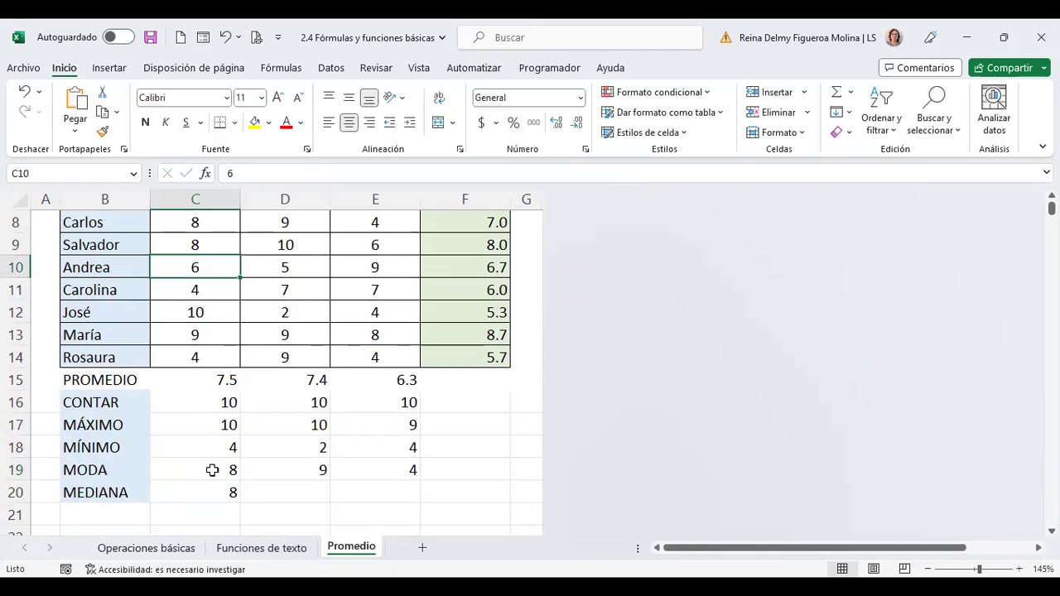
left_click(206, 245)
type("1")
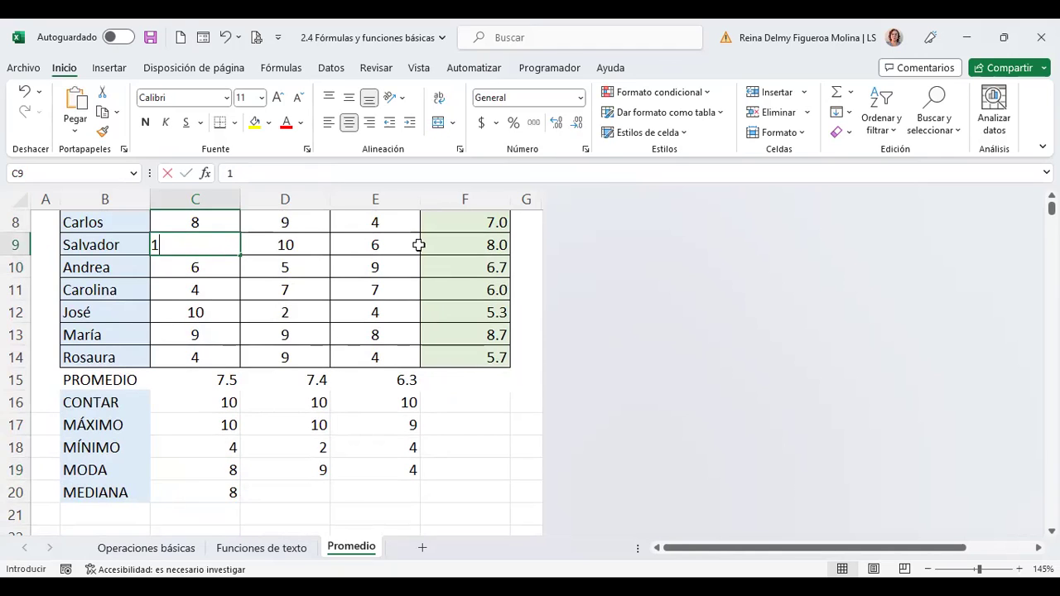
type("0")
key("Up")
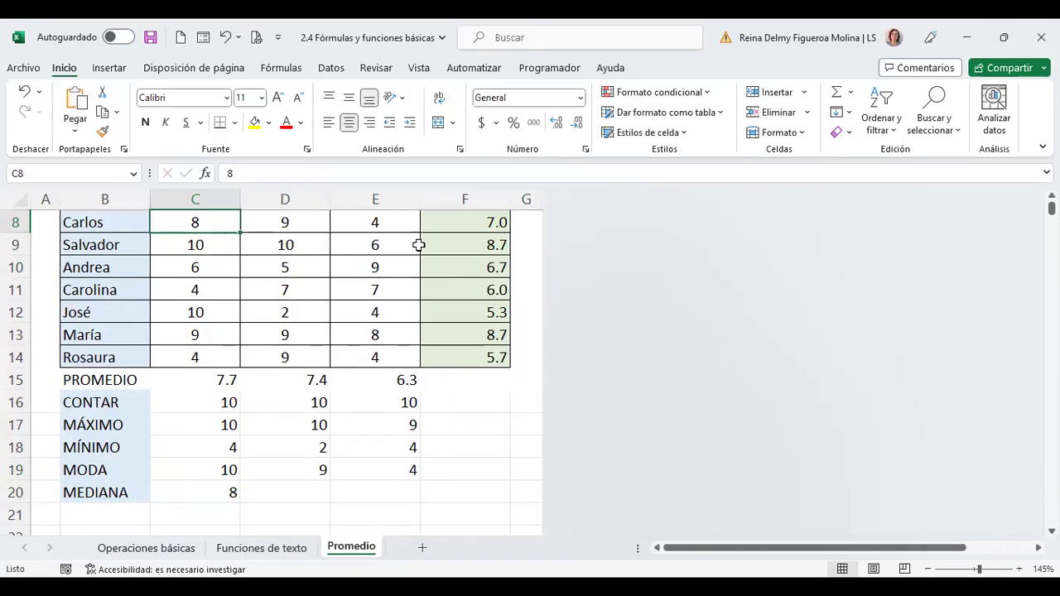
type("10")
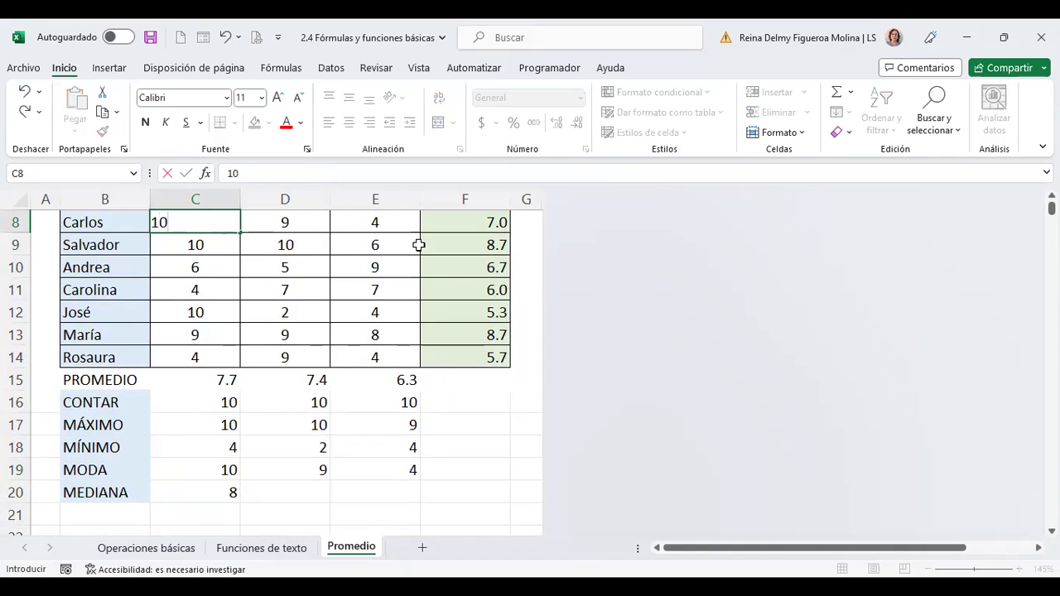
key("Tab")
key("Left")
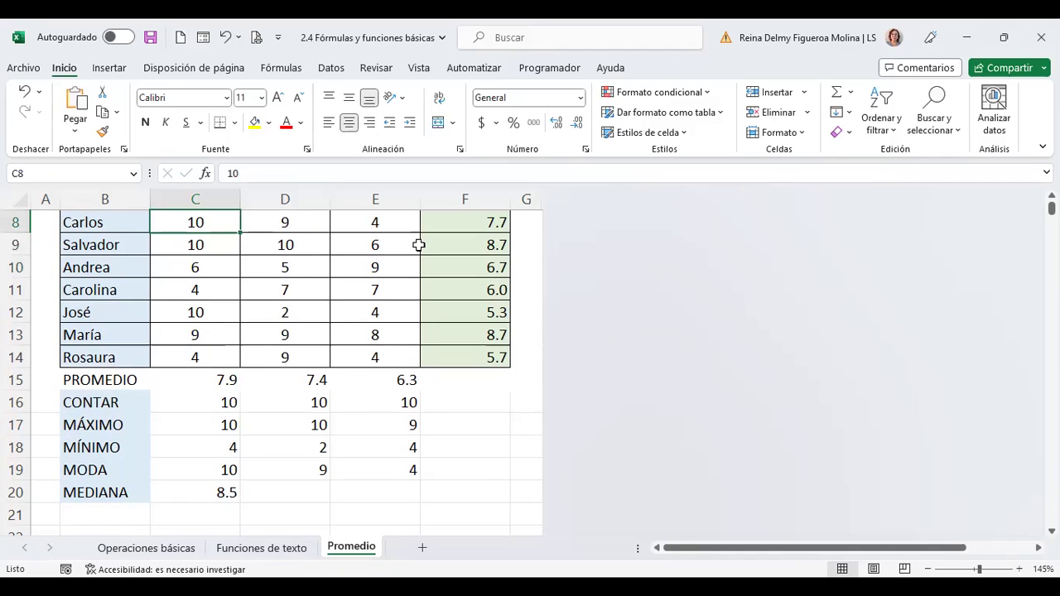
type("8")
key("Tab")
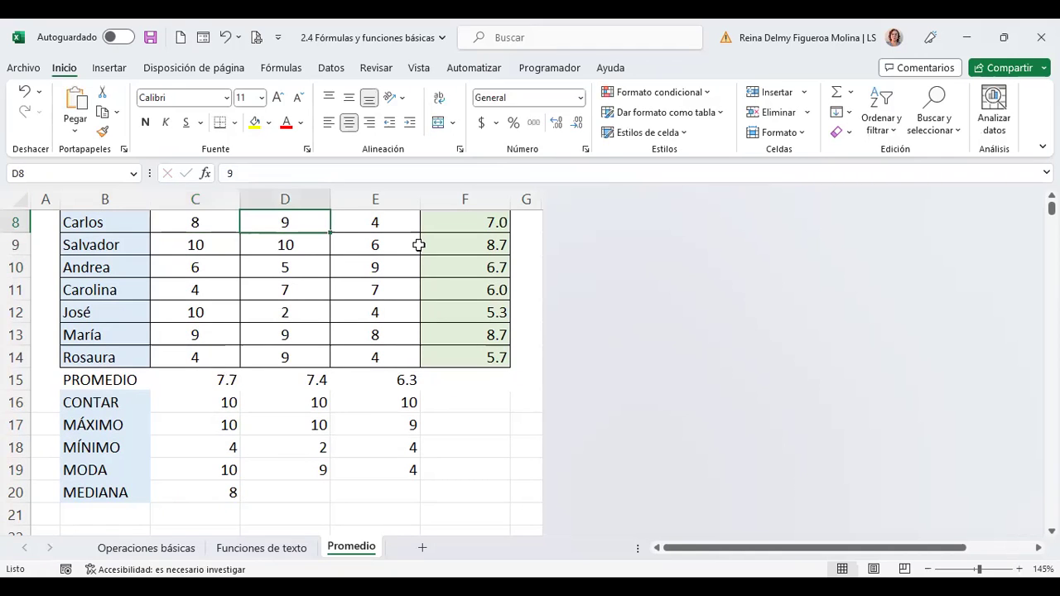
key("Left")
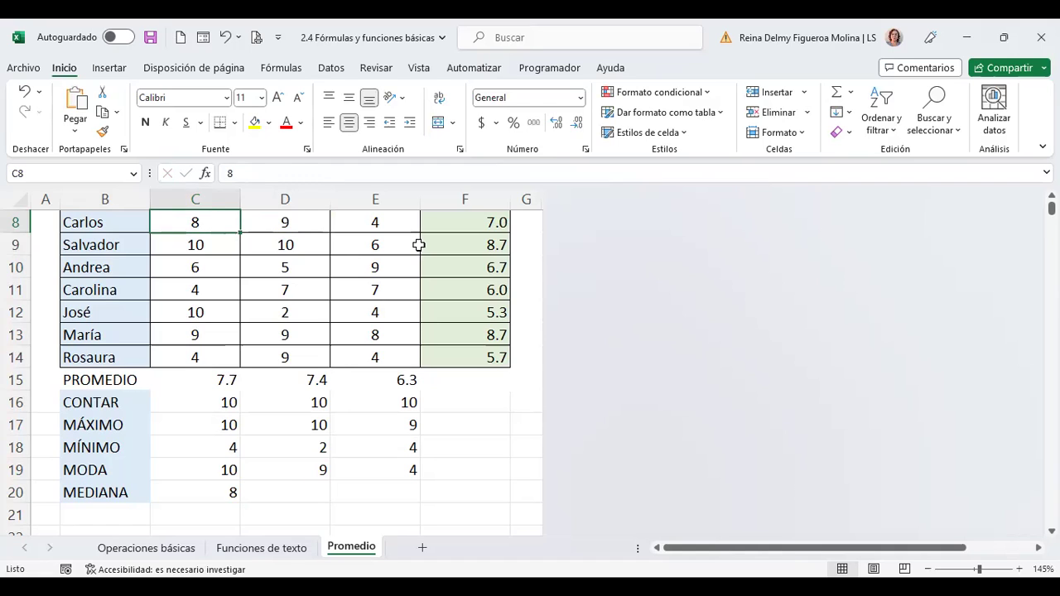
key("Down")
key("Down")
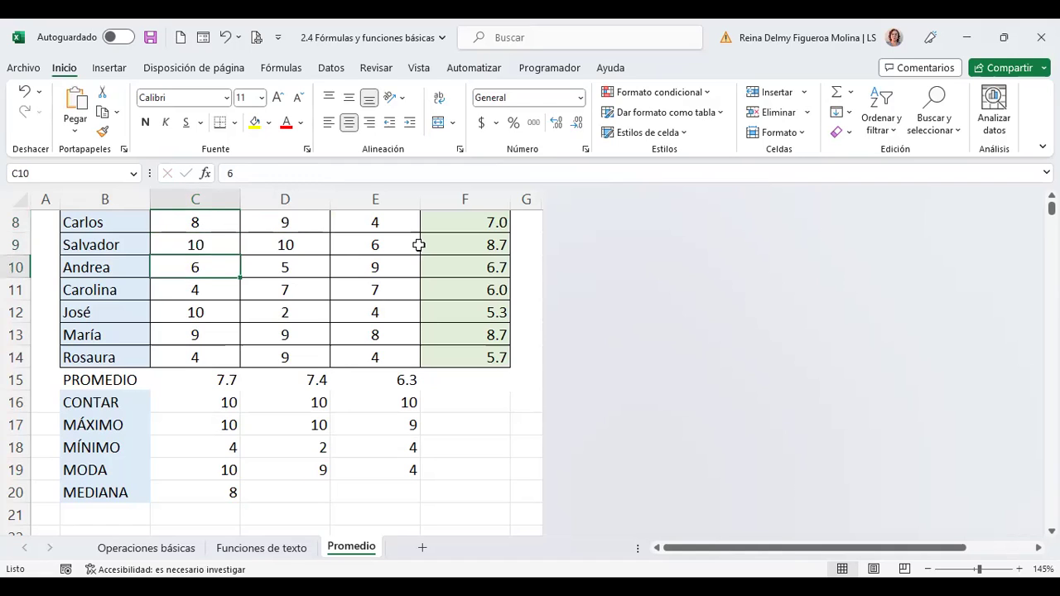
type("8")
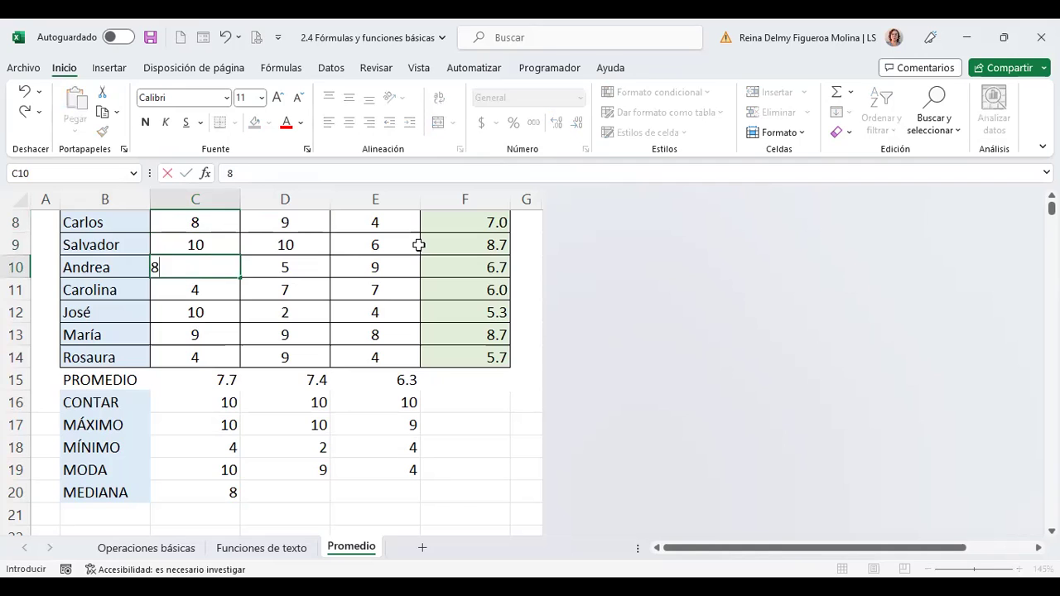
key("Right")
key("Left")
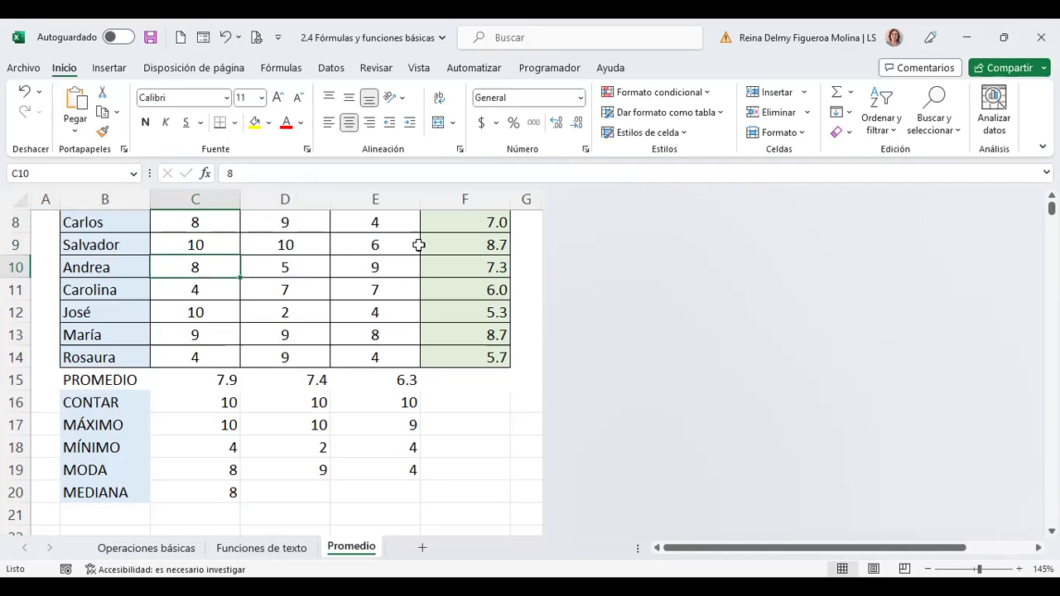
key("Down")
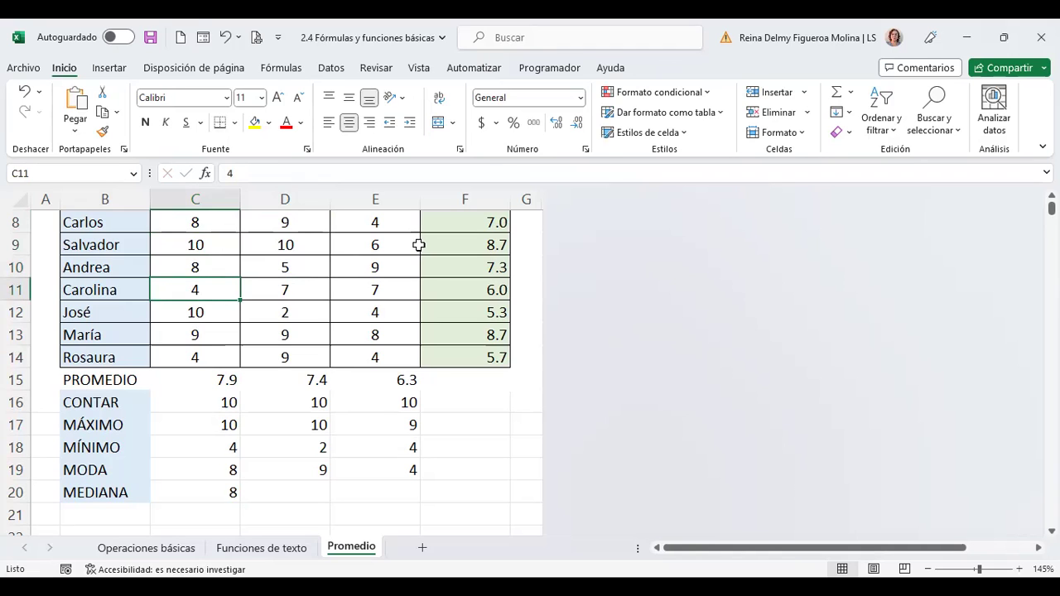
type("10")
key("Right")
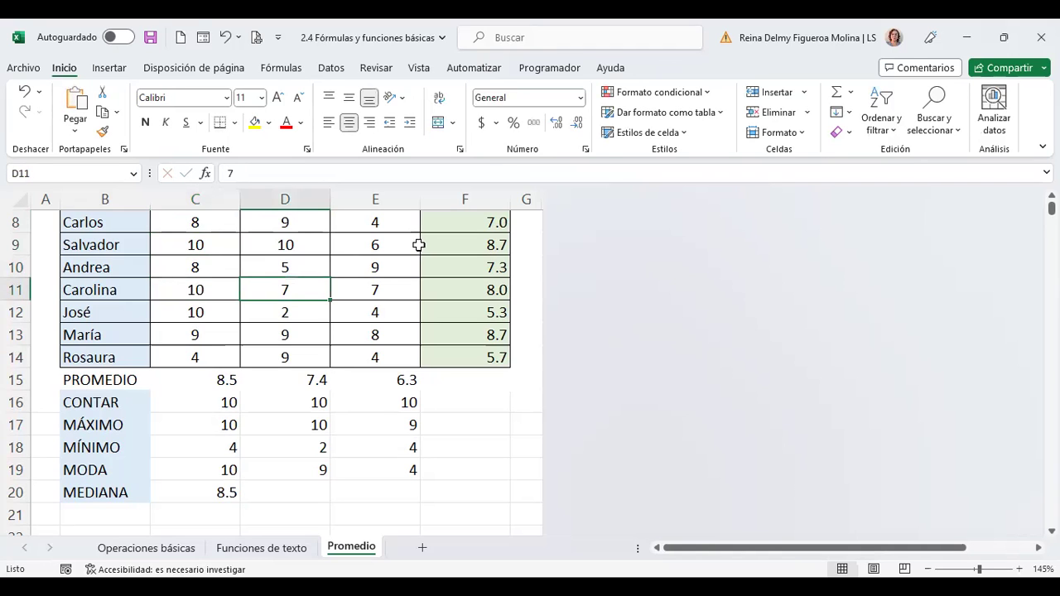
key("Left")
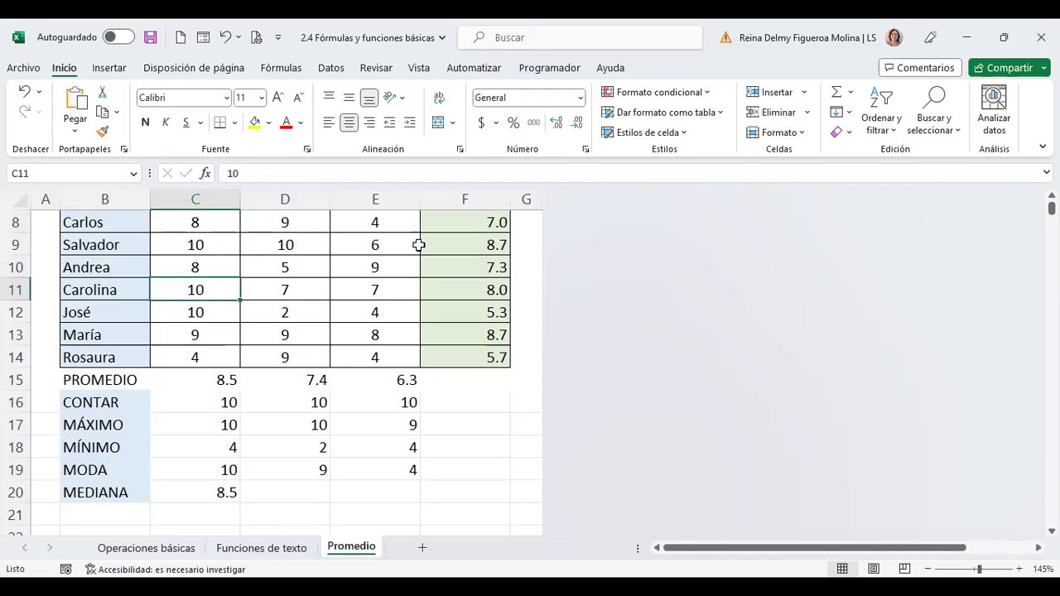
type("4")
key("Up")
type("6")
key("Up")
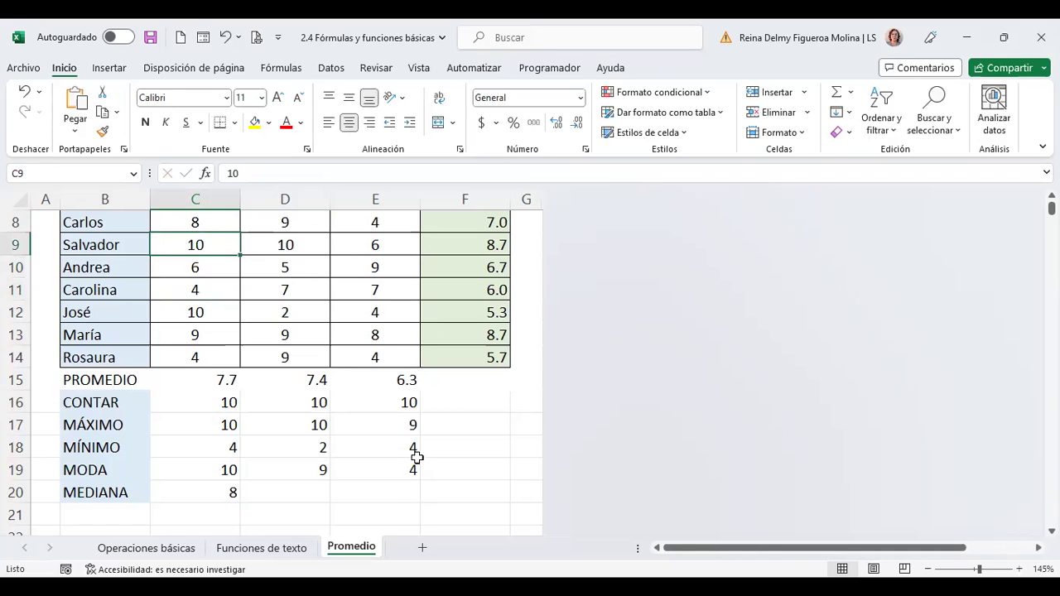
- Inspect the mode formulas in C19 and D19 beside the MODA label
left_click(303, 471)
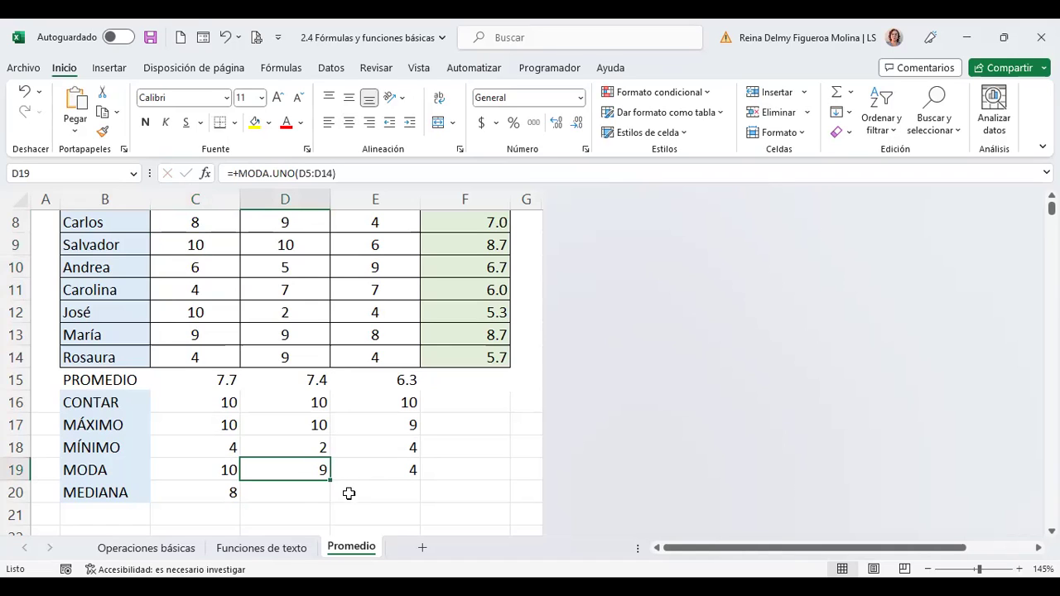
left_click(96, 469)
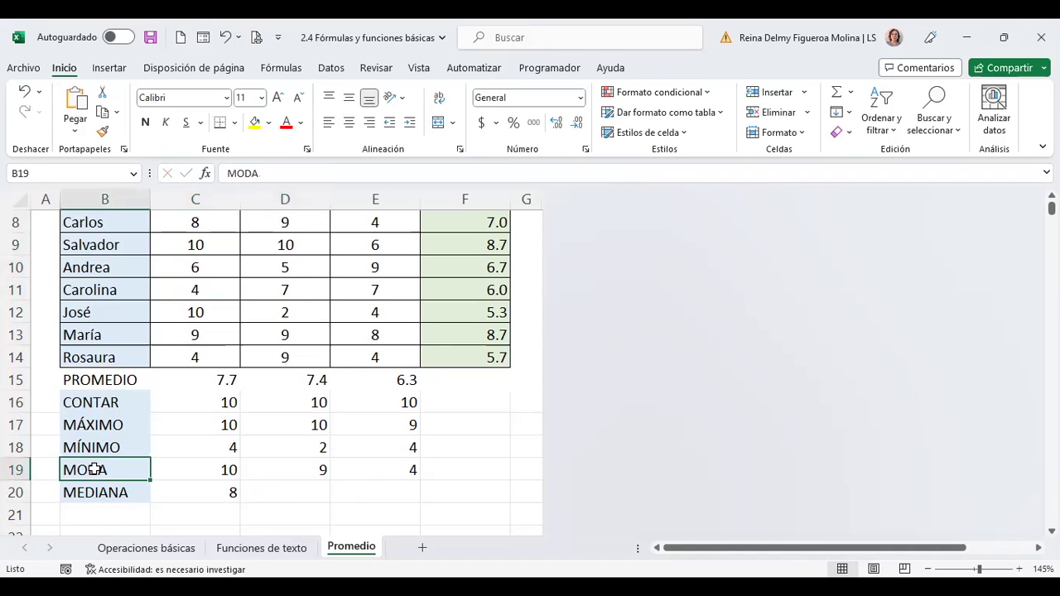
left_click(207, 469)
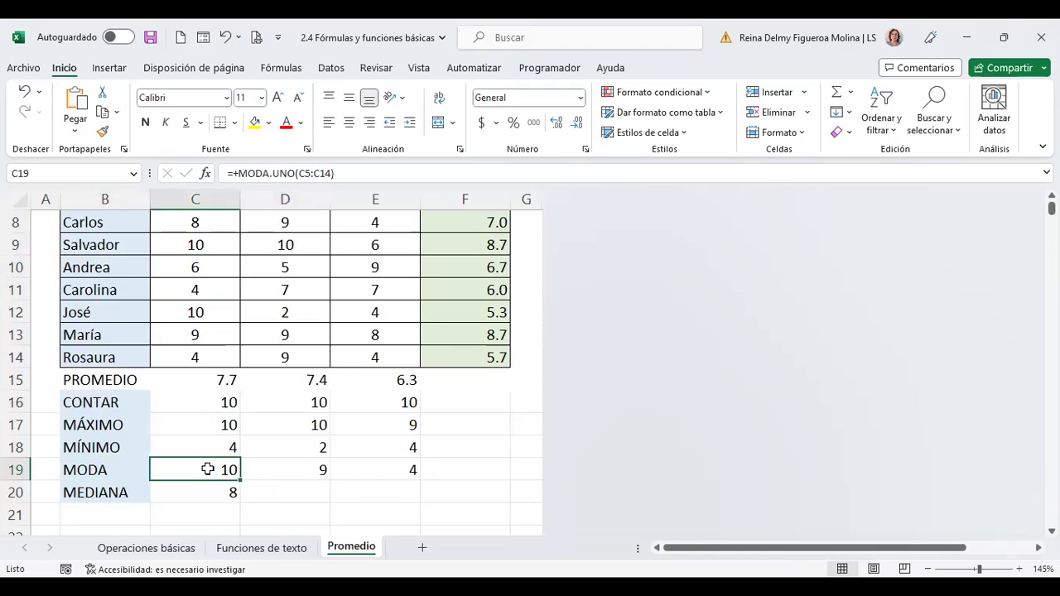
left_click(82, 467)
left_click(208, 471)
- Rewrite the C19 formula as MODA over C5:C14 instead of MODA.UNO
key("F2")
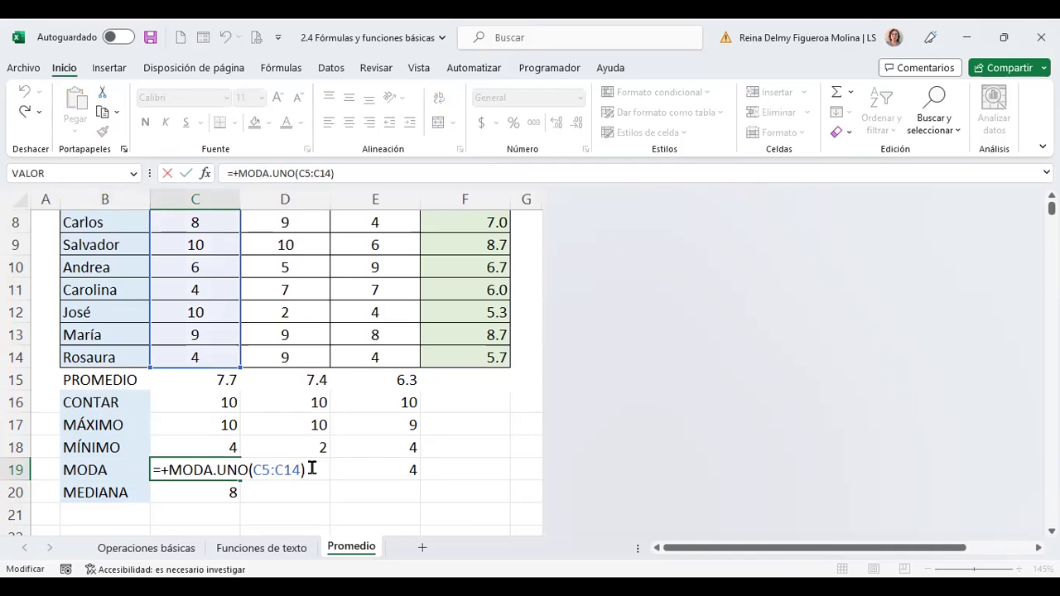
key("BackSpace")
key("BackSpace")
key("BackSpace")
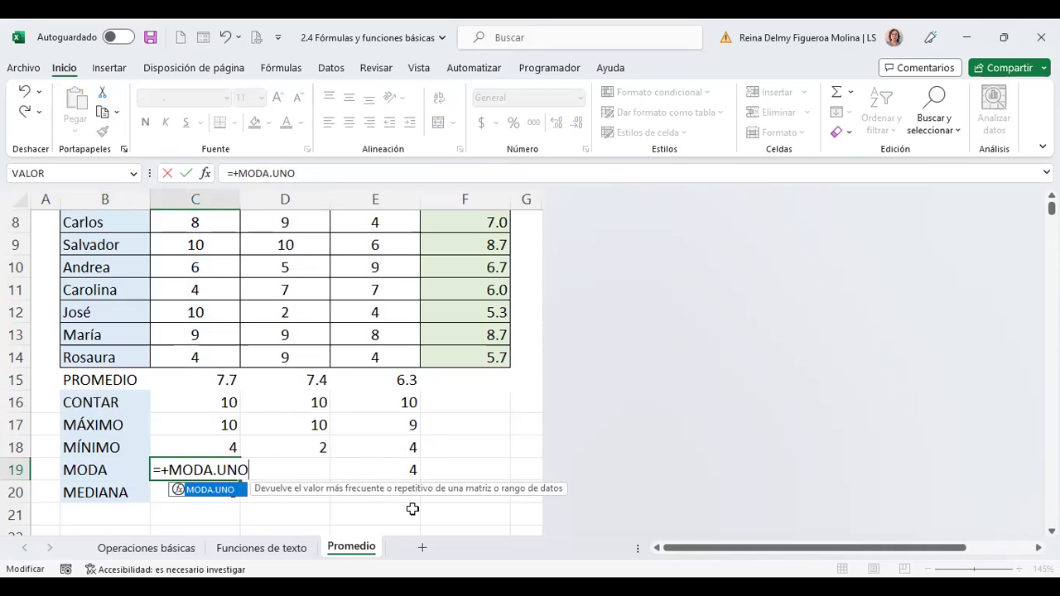
key("BackSpace")
key("BackSpace")
key("BackSpace")
key("BackSpace")
key("BackSpace")
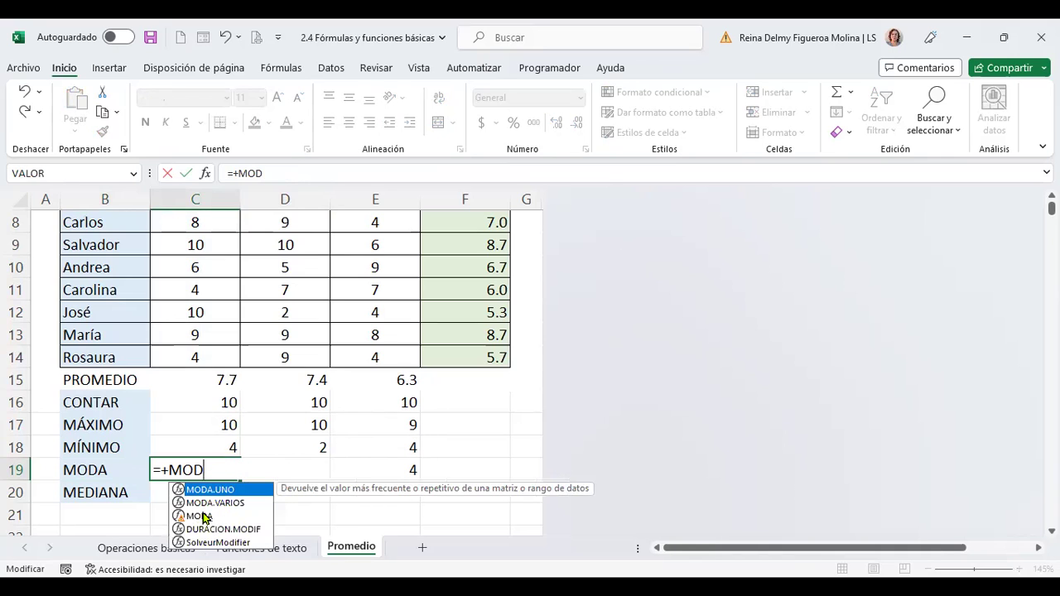
double_click(199, 516)
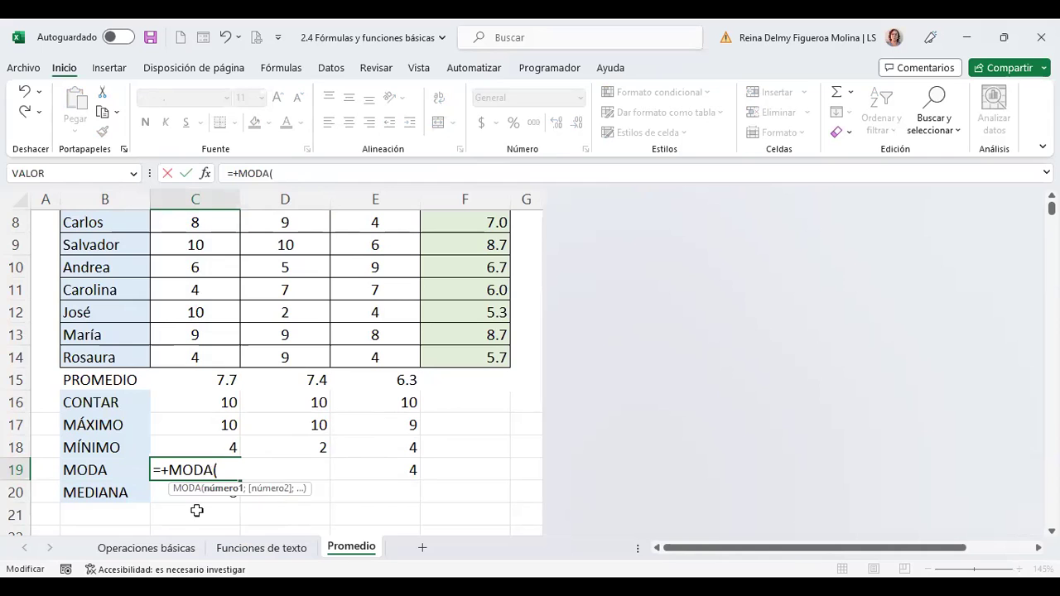
scroll(312, 403, "up", 1)
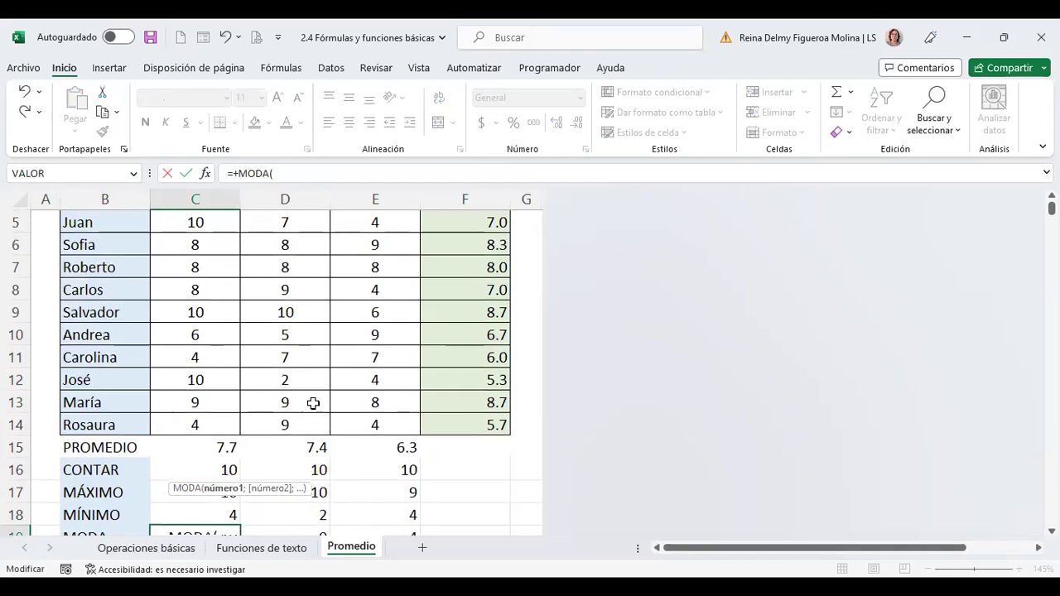
scroll(313, 403, "up", 1)
left_click_drag(216, 296, 211, 454)
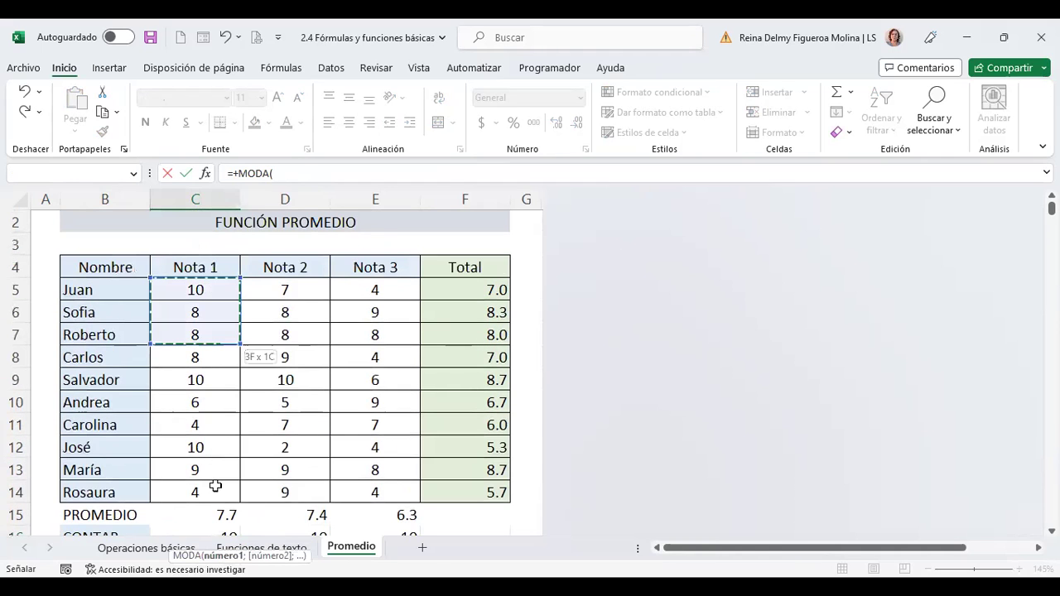
left_click_drag(195, 335, 195, 492)
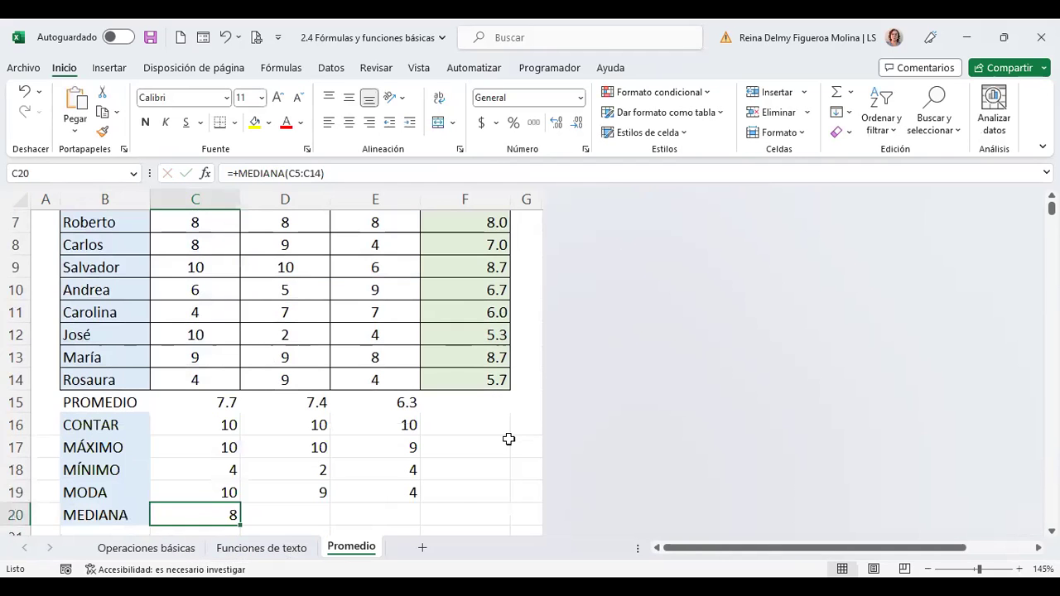
scroll(389, 439, "down", 1)
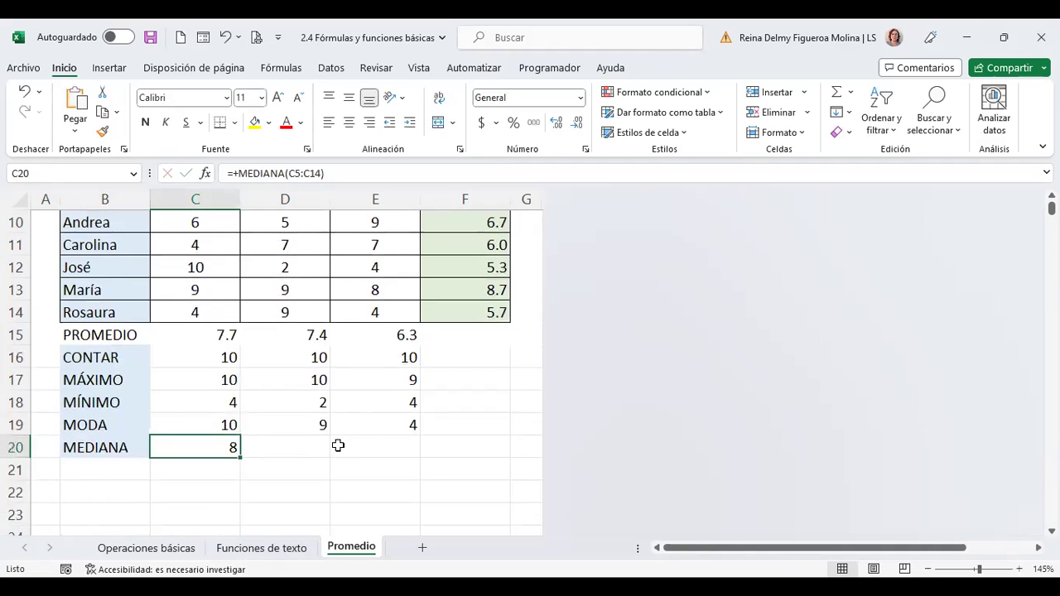
scroll(329, 443, "up", 1)
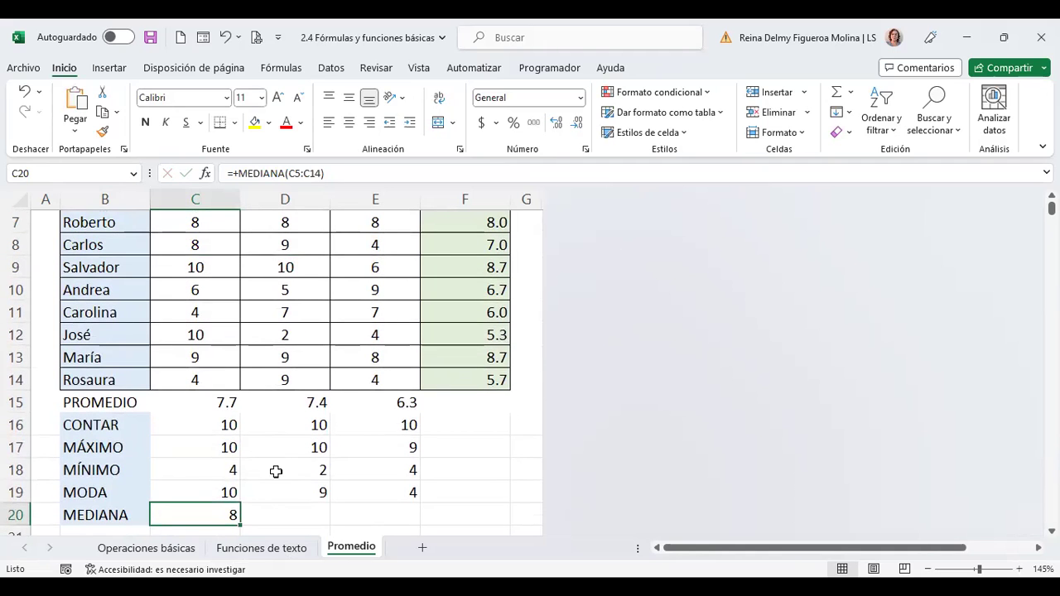
left_click(297, 492)
scroll(367, 509, "up", 1)
scroll(366, 508, "down", 1)
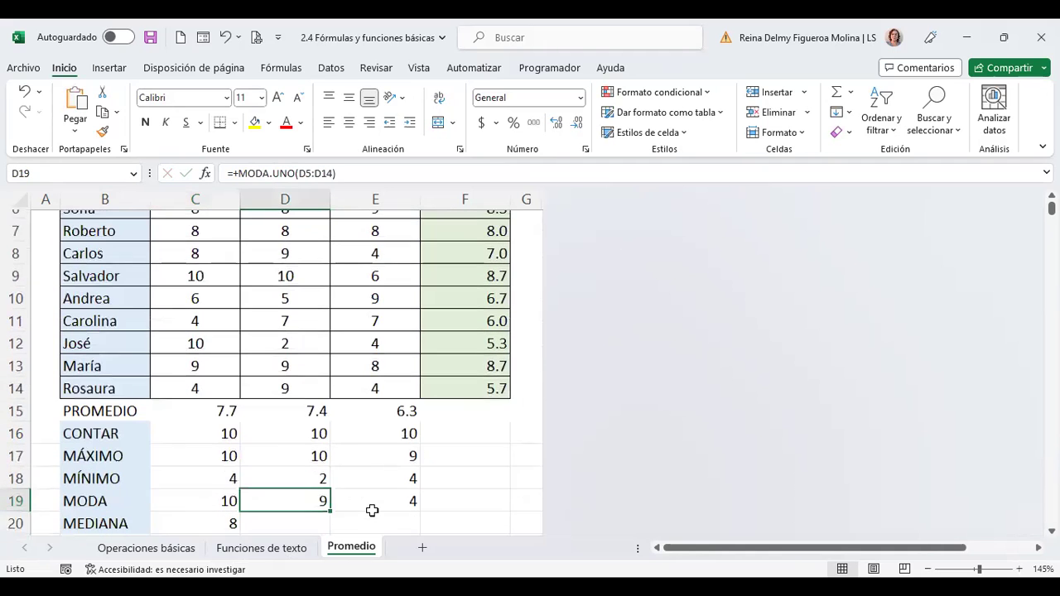
key("Right")
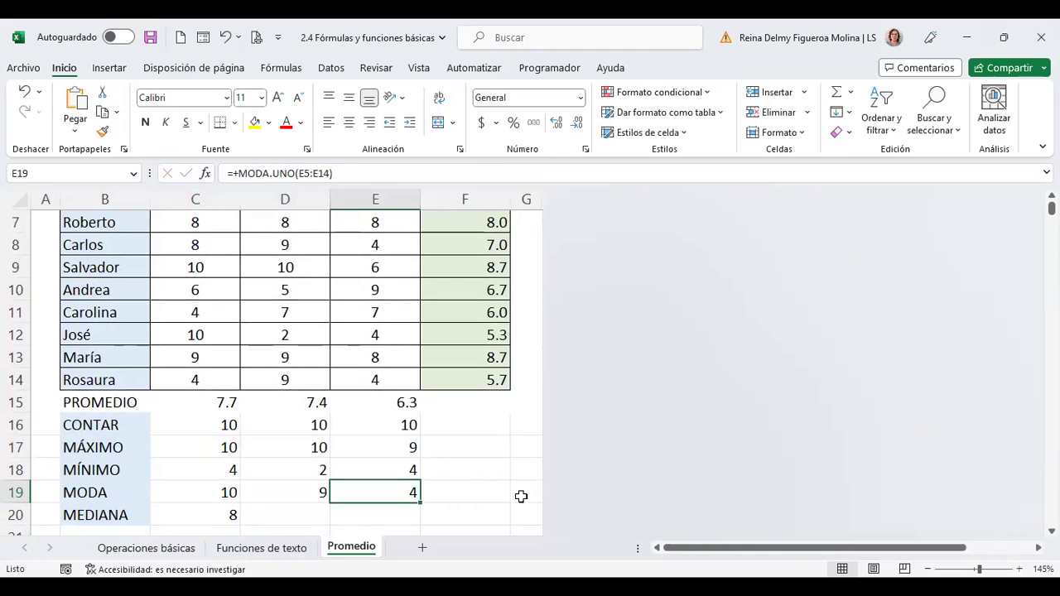
scroll(512, 496, "down", 1)
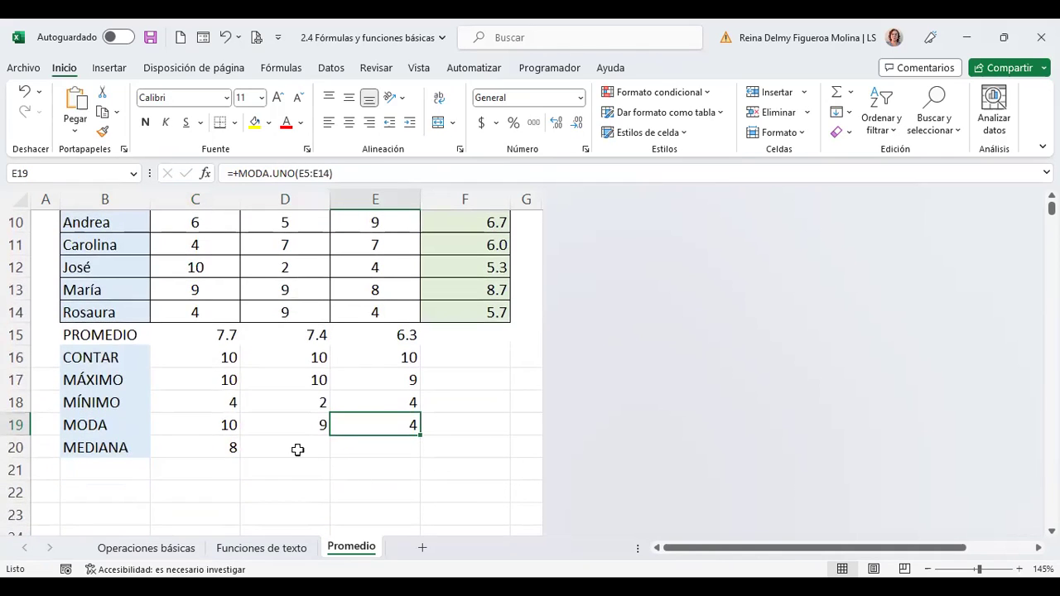
left_click(294, 424)
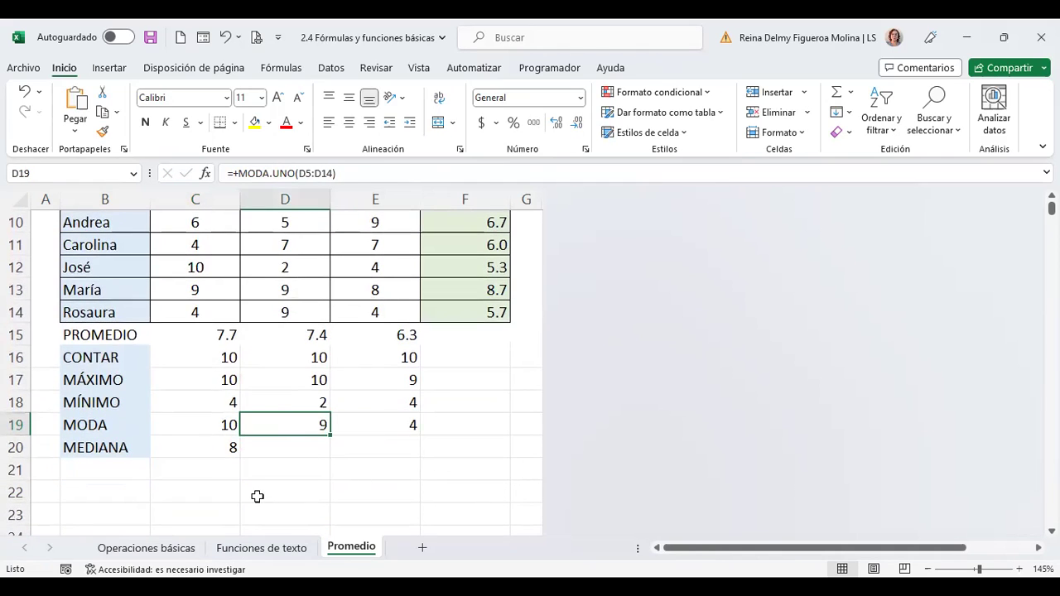
scroll(256, 494, "up", 1)
left_click(206, 514)
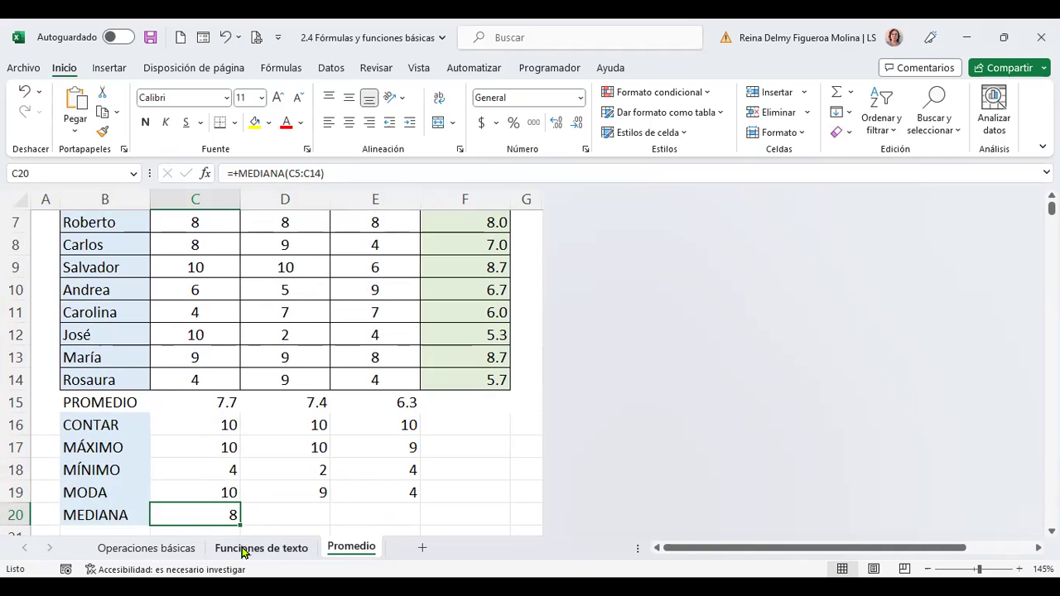
scroll(308, 434, "up", 1)
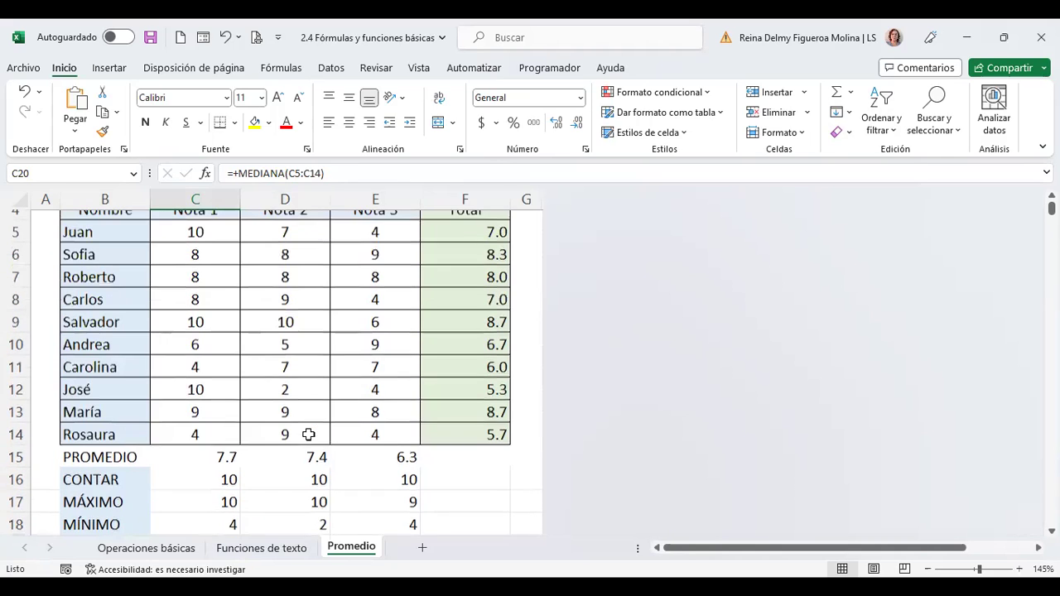
left_click_drag(211, 248, 207, 360)
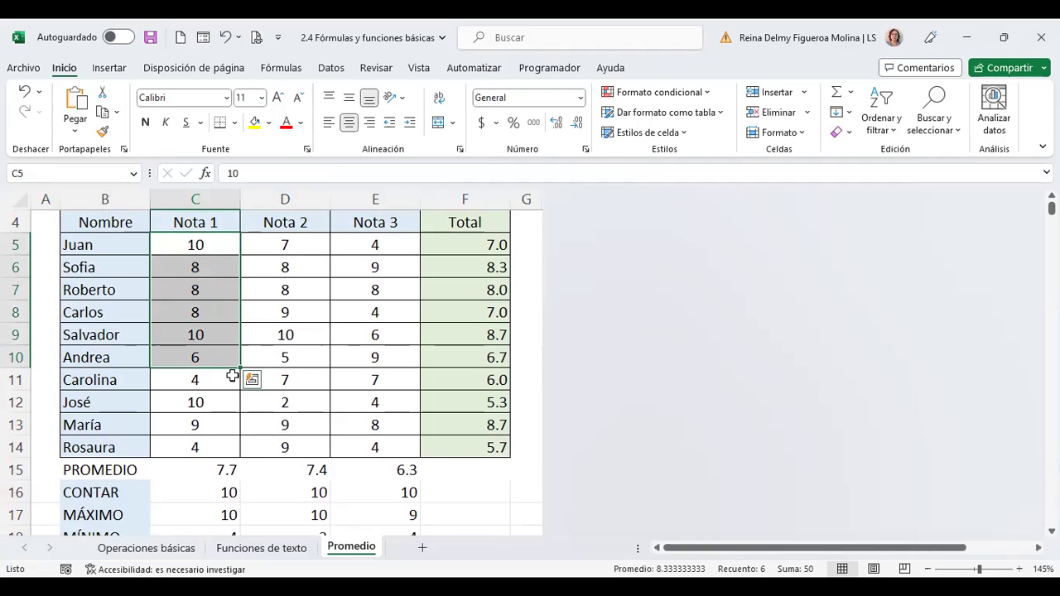
scroll(232, 373, "down", 1)
scroll(232, 374, "down", 1)
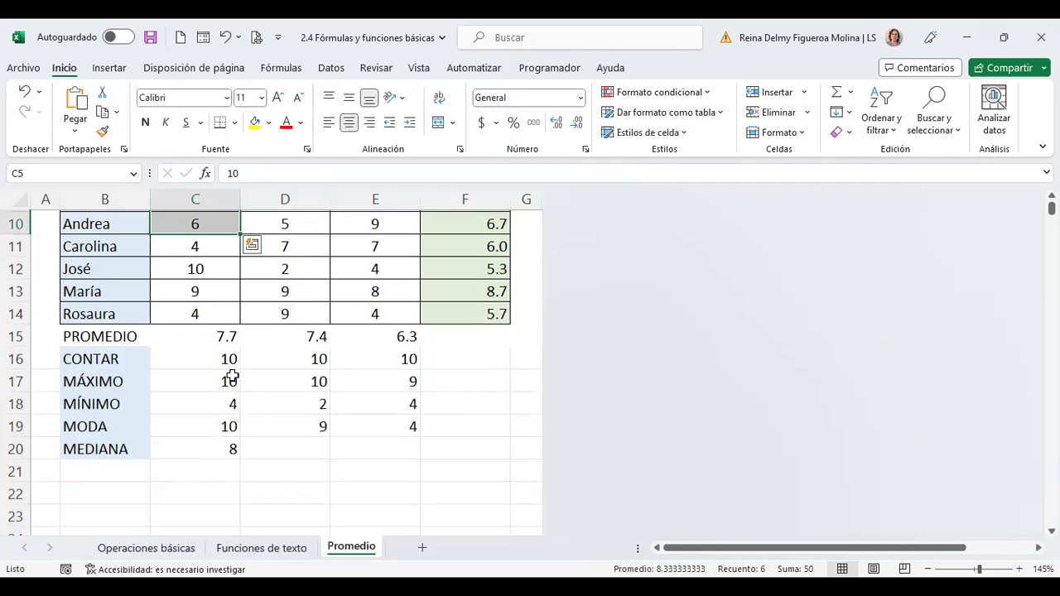
left_click(204, 450)
scroll(196, 424, "up", 1)
scroll(242, 489, "down", 1)
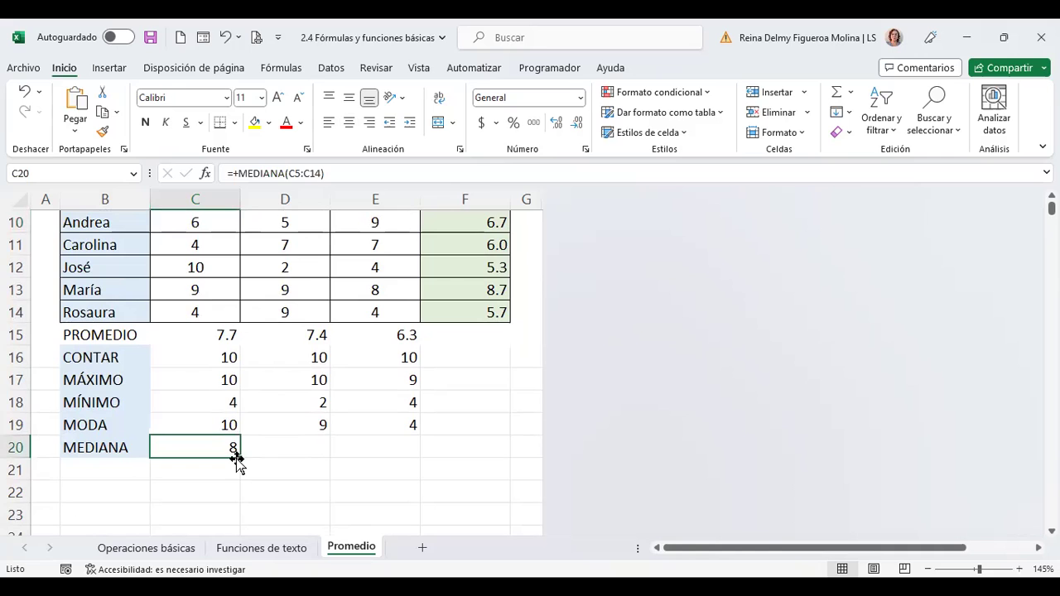
- Copy the median formula to D20 and E20, checking it against the Nota 2 scores
left_click_drag(238, 460, 402, 459)
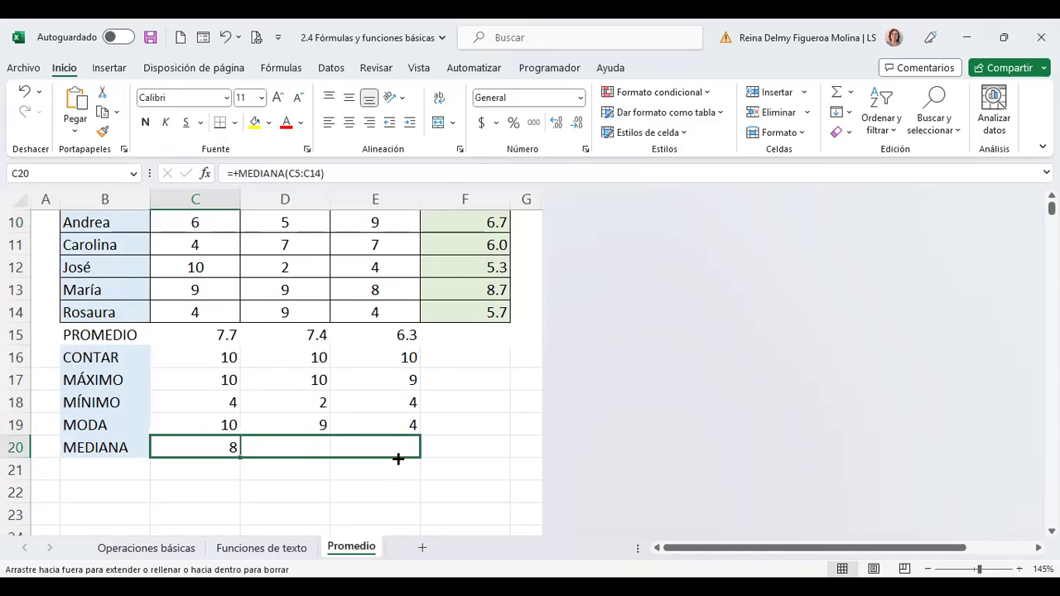
left_click(301, 447)
scroll(392, 474, "up", 1)
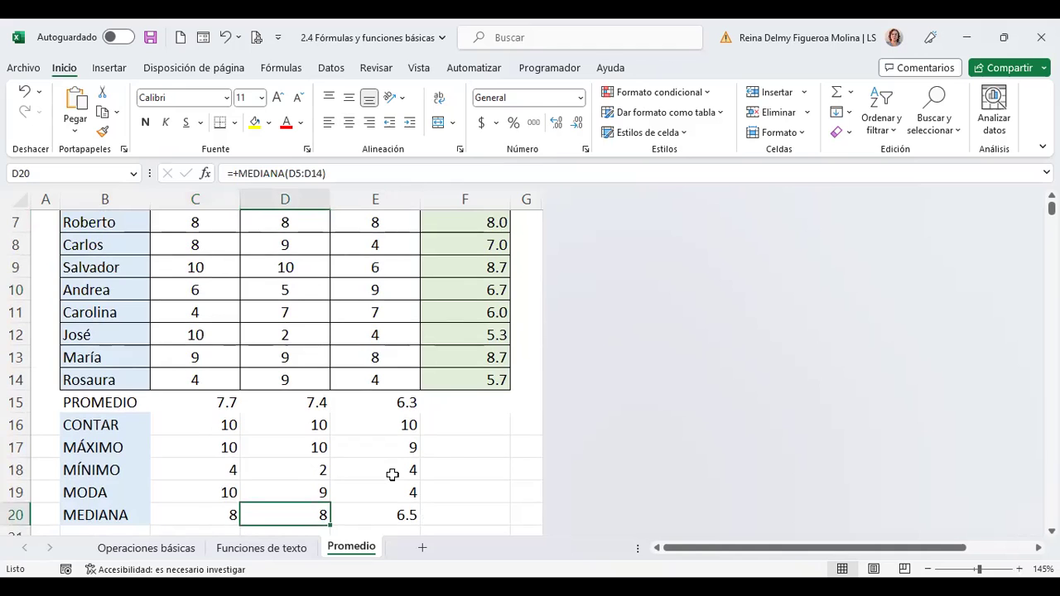
scroll(391, 473, "up", 1)
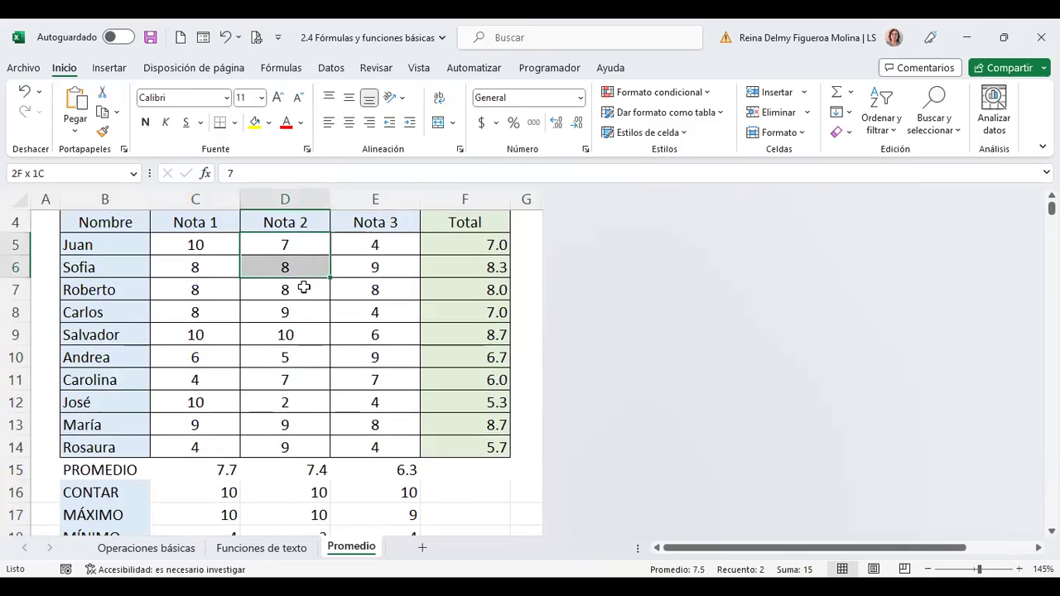
left_click_drag(302, 249, 307, 357)
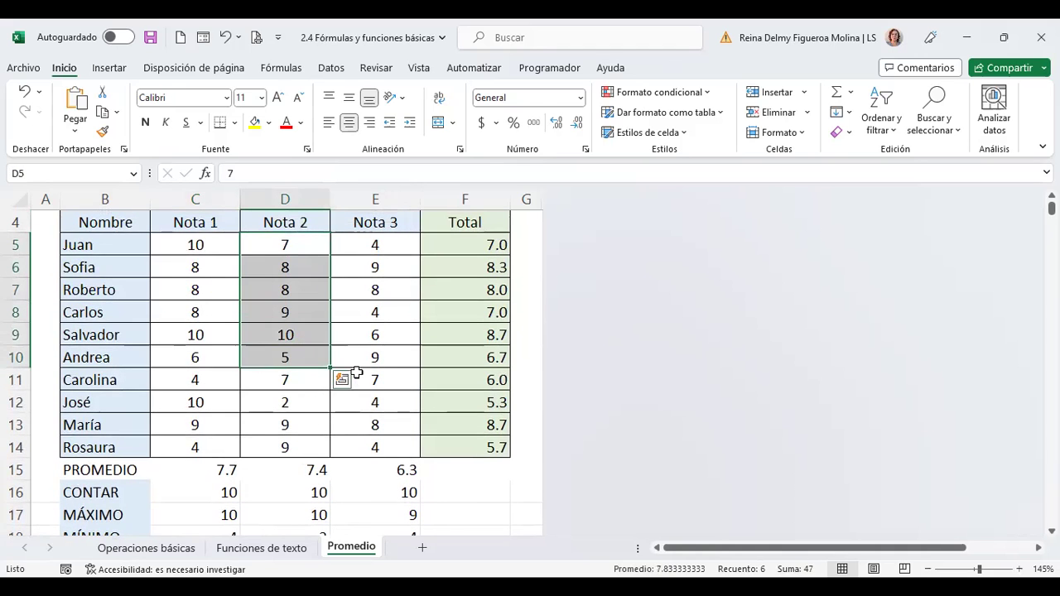
scroll(356, 373, "down", 1)
- Format D20 as Número so the Nota 2 median shows 8.0, then review E20's 6.5
left_click(308, 513)
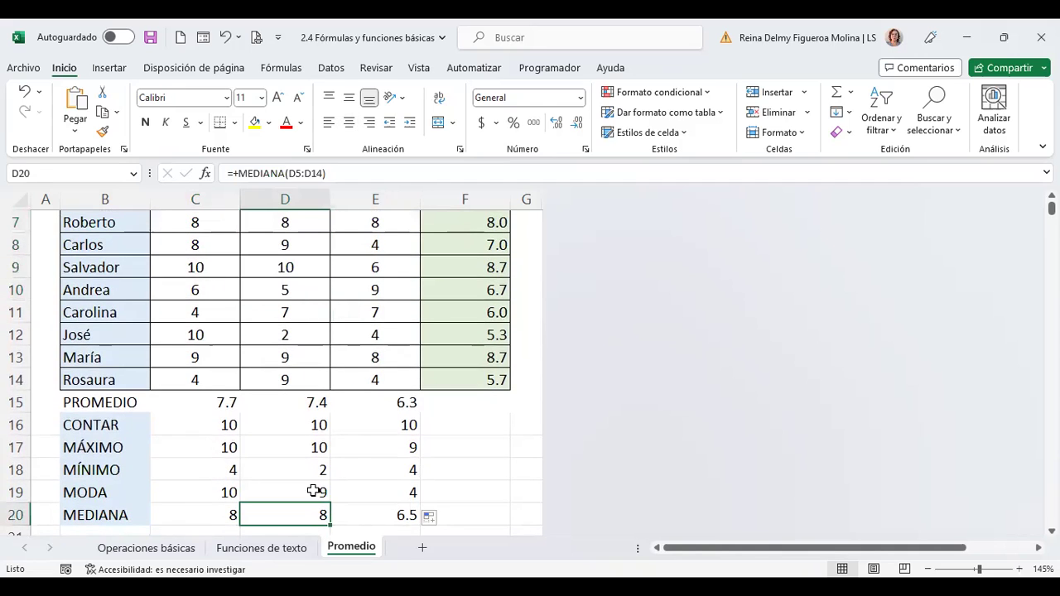
left_click(578, 124)
left_click(555, 126)
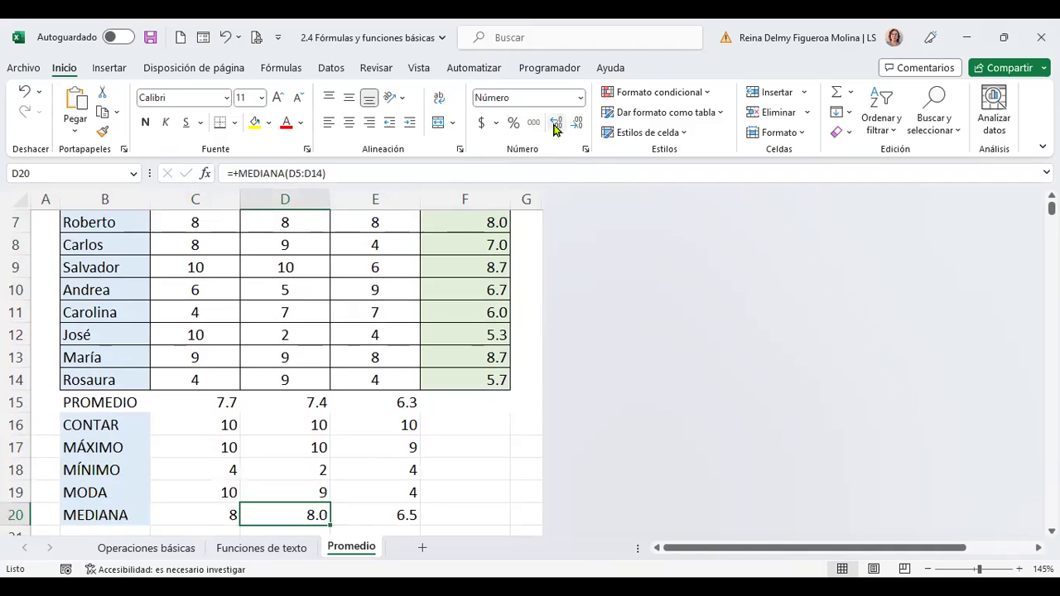
scroll(422, 333, "up", 1)
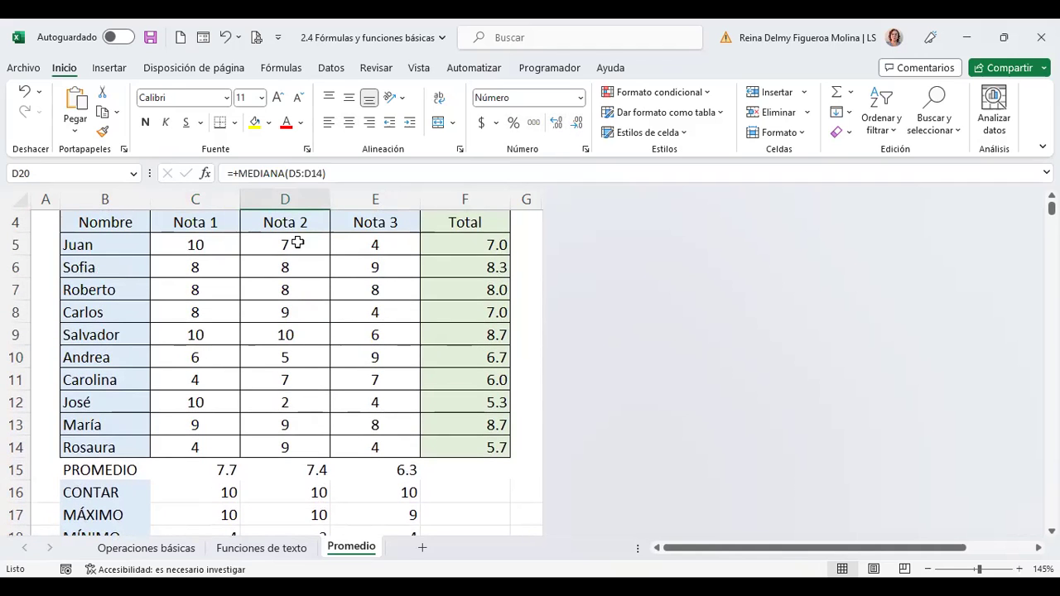
left_click_drag(298, 242, 308, 357)
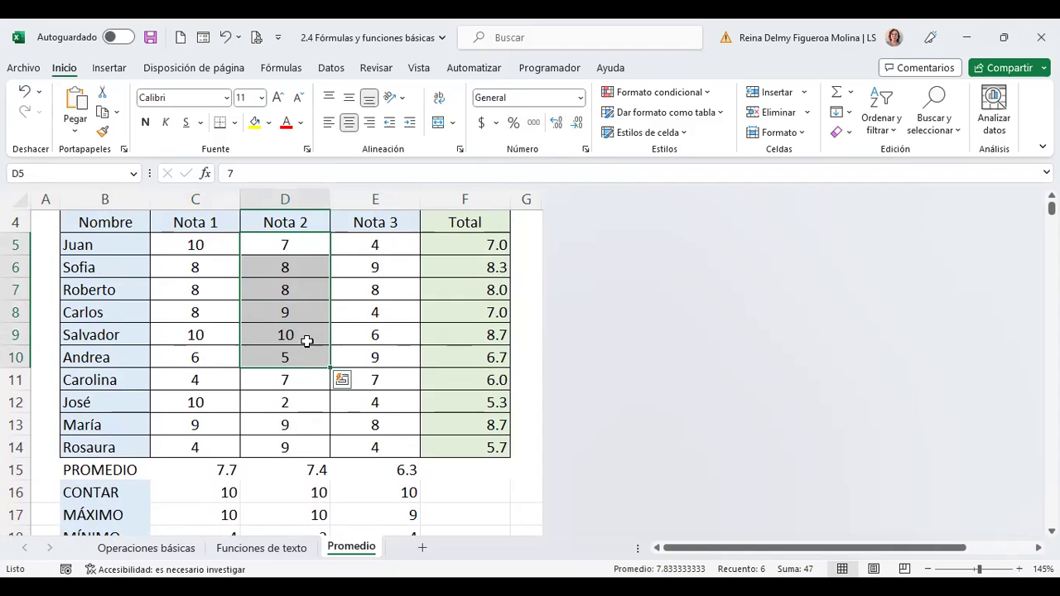
scroll(318, 348, "down", 1)
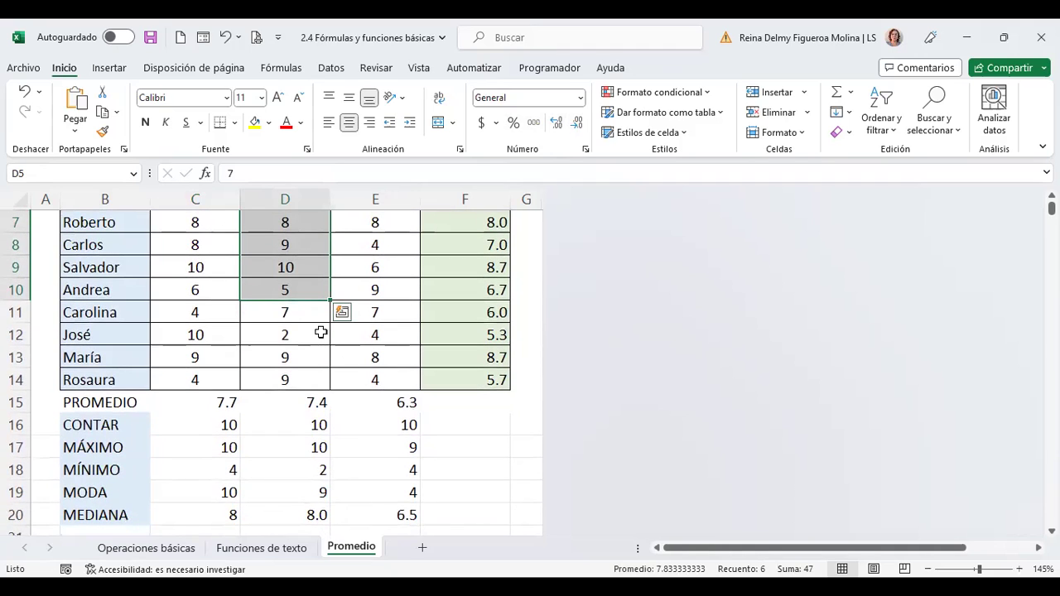
left_click(307, 512)
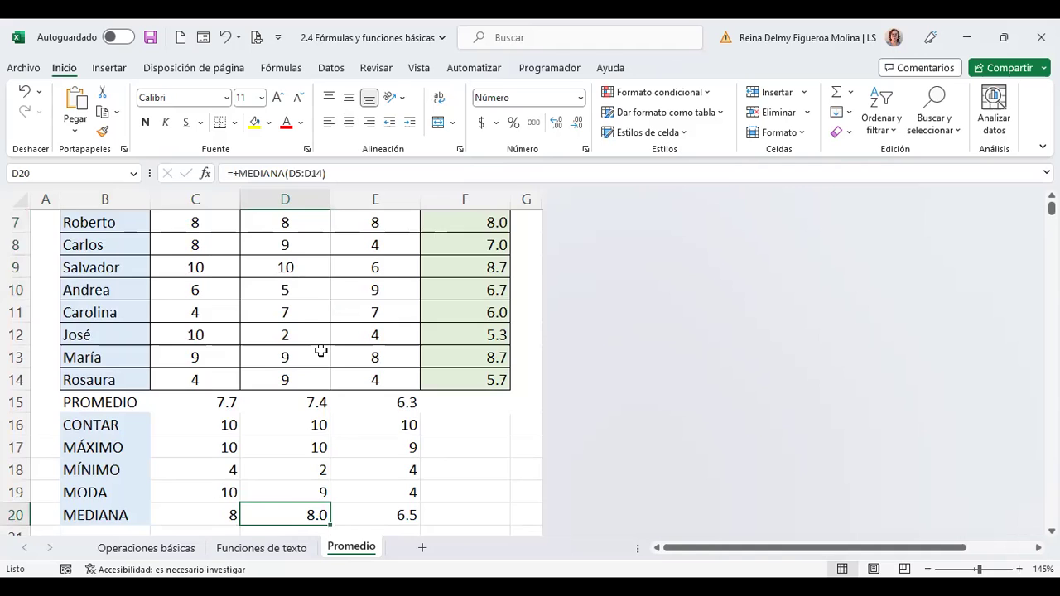
scroll(321, 351, "up", 1)
scroll(320, 351, "down", 1)
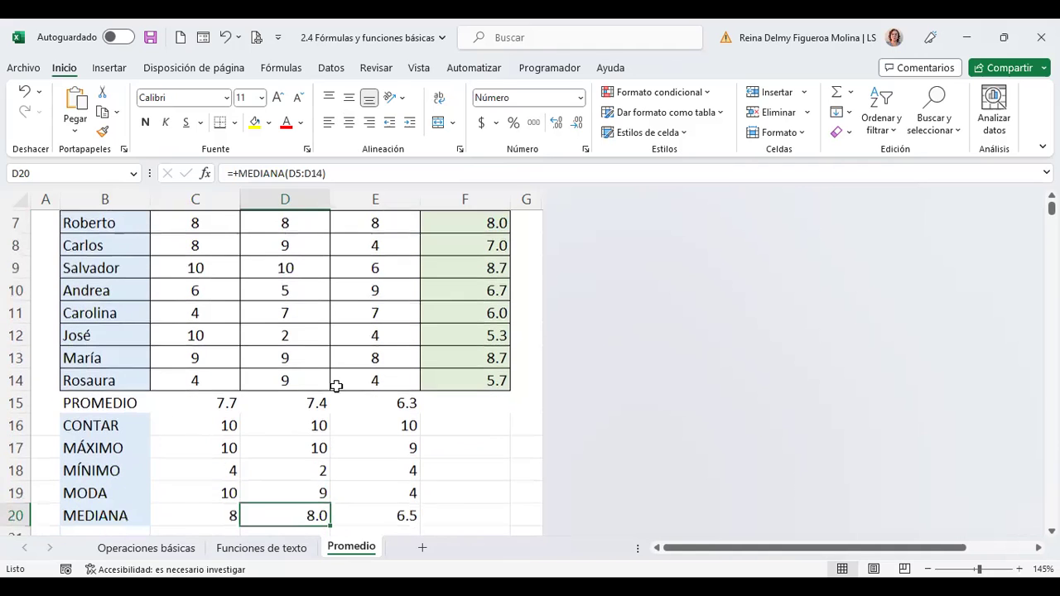
left_click(387, 515)
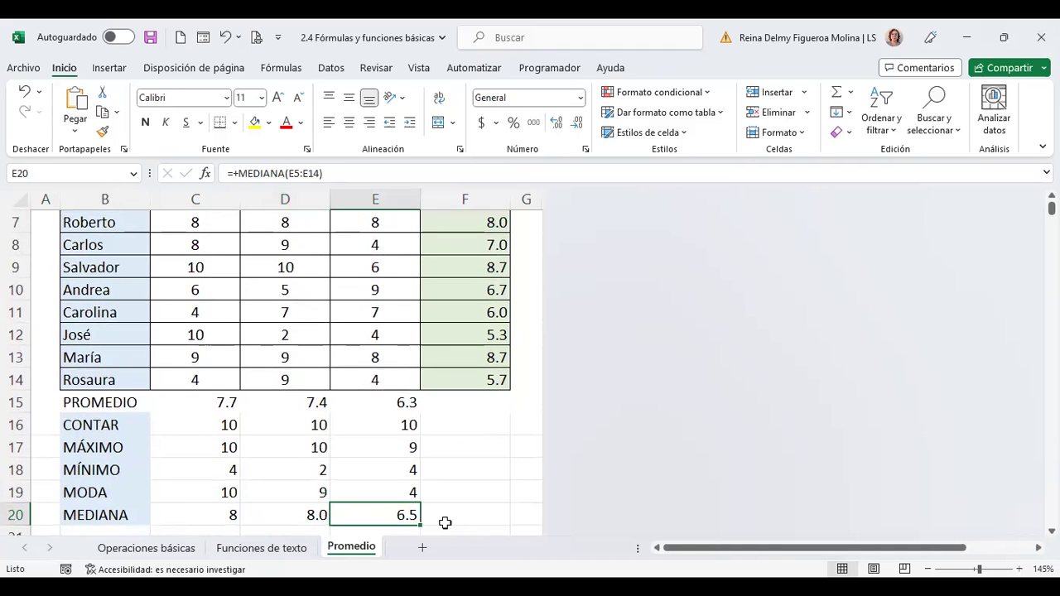
scroll(422, 497, "up", 1)
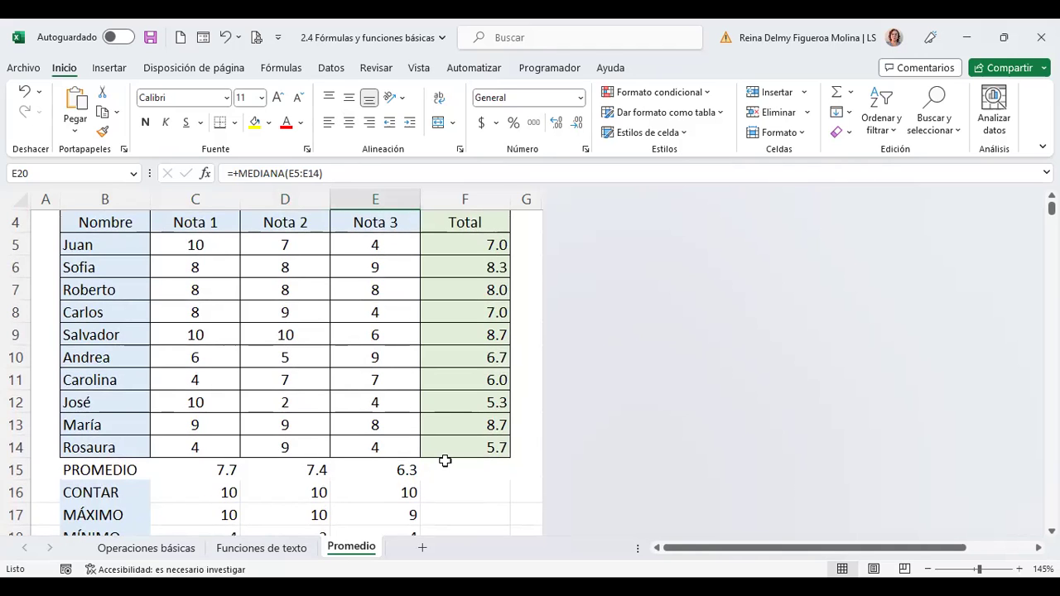
scroll(433, 480, "down", 1)
scroll(432, 485, "down", 1)
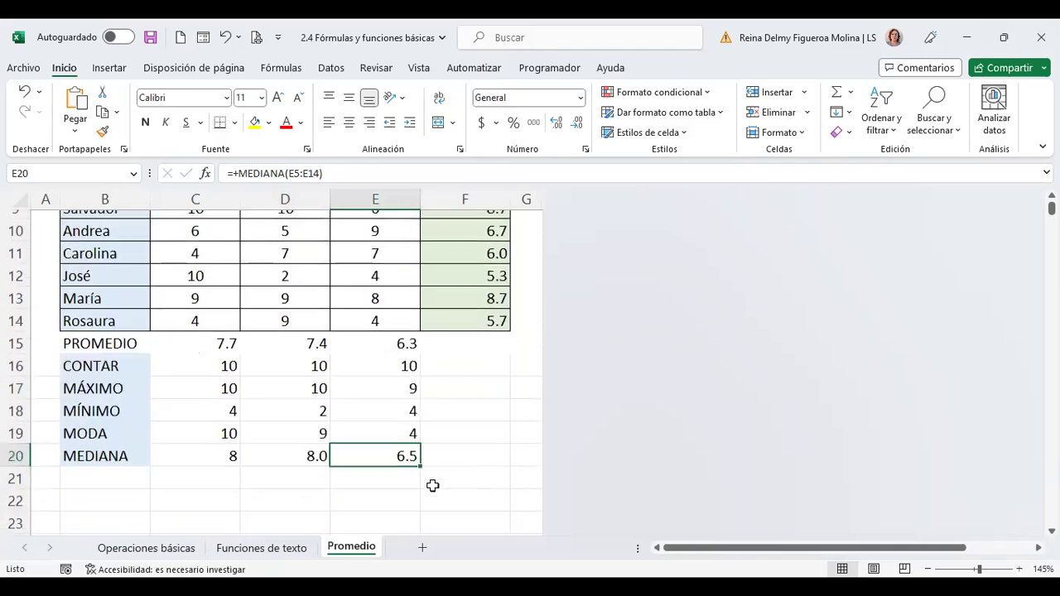
scroll(432, 485, "down", 1)
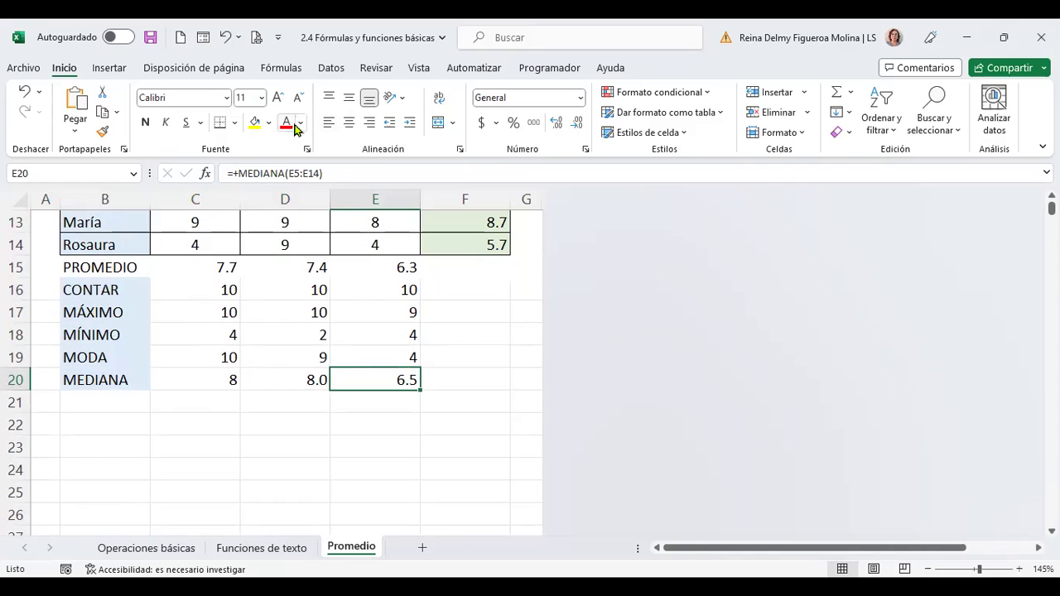
- Open the Insert Function dialog from the Fórmulas tab for a new formula in B22
left_click(130, 426)
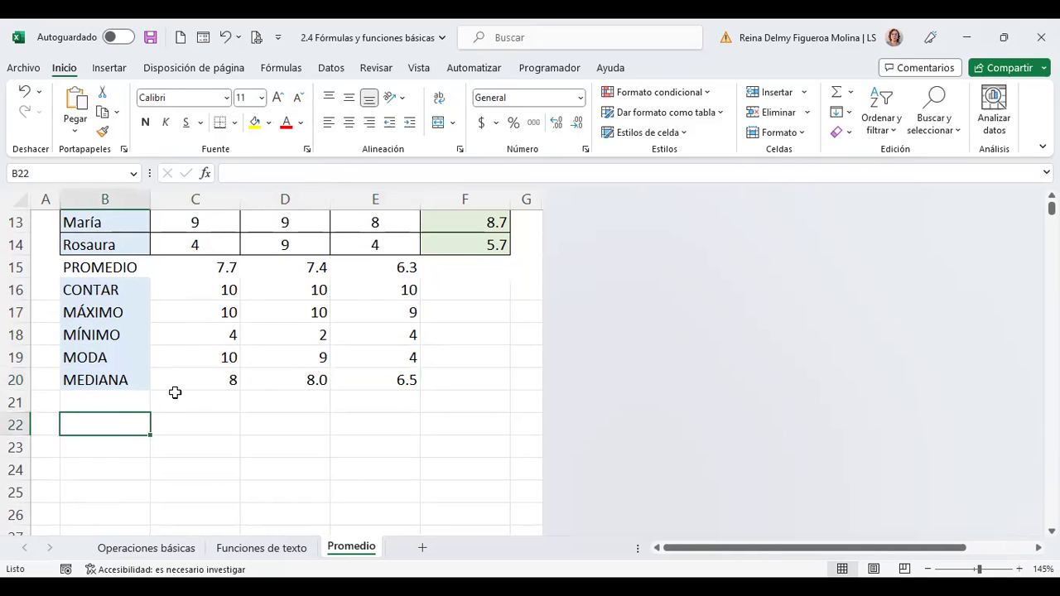
left_click(267, 66)
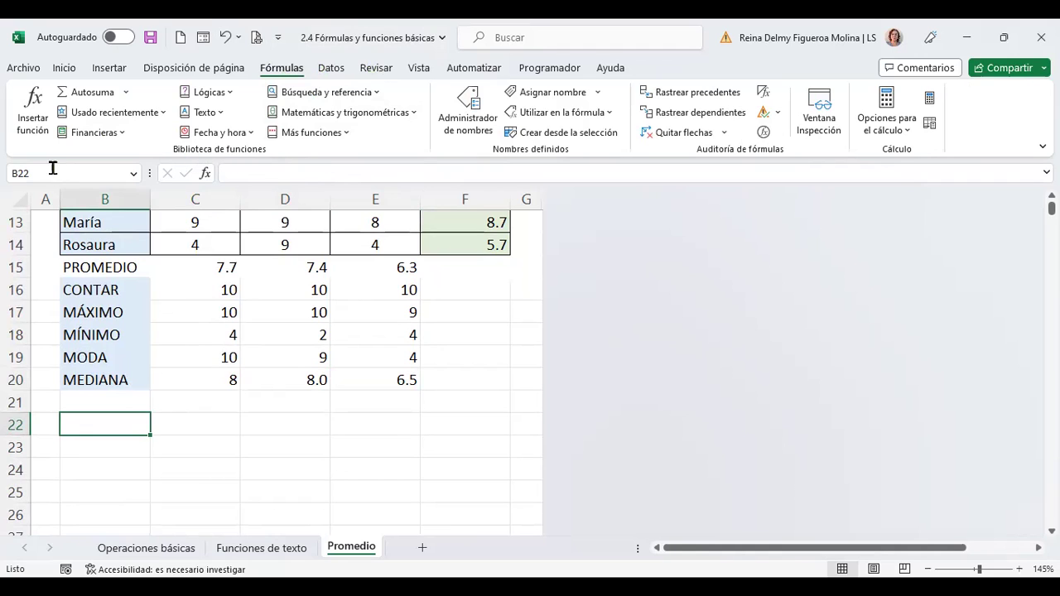
left_click(33, 133)
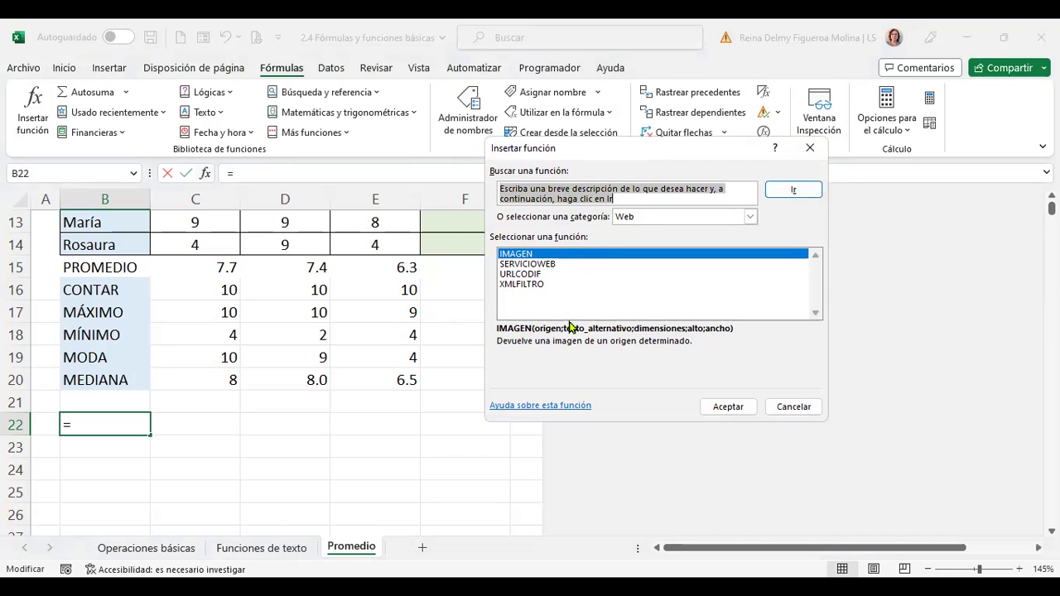
- Switch the Insertar función category from Usadas recientemente to Todo, listing all functions from ABS
left_click(751, 217)
scroll(753, 298, "up", 2)
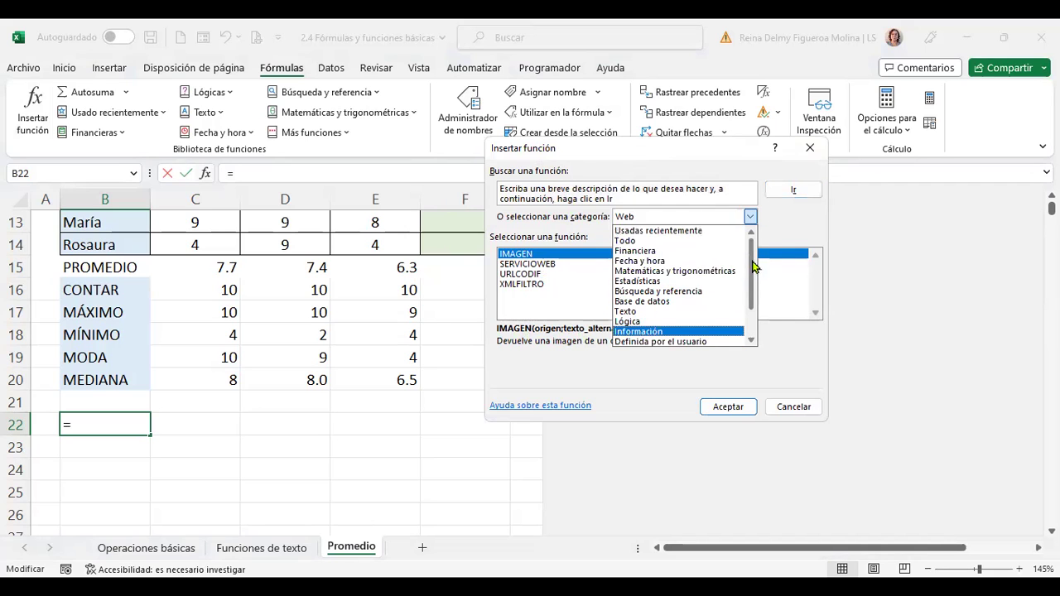
left_click(696, 230)
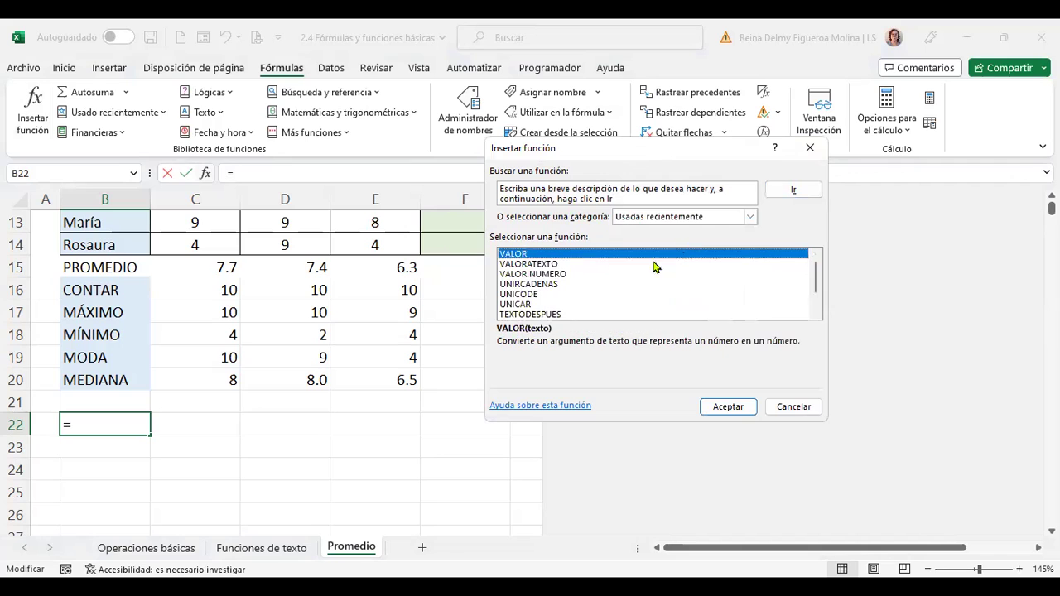
left_click(751, 217)
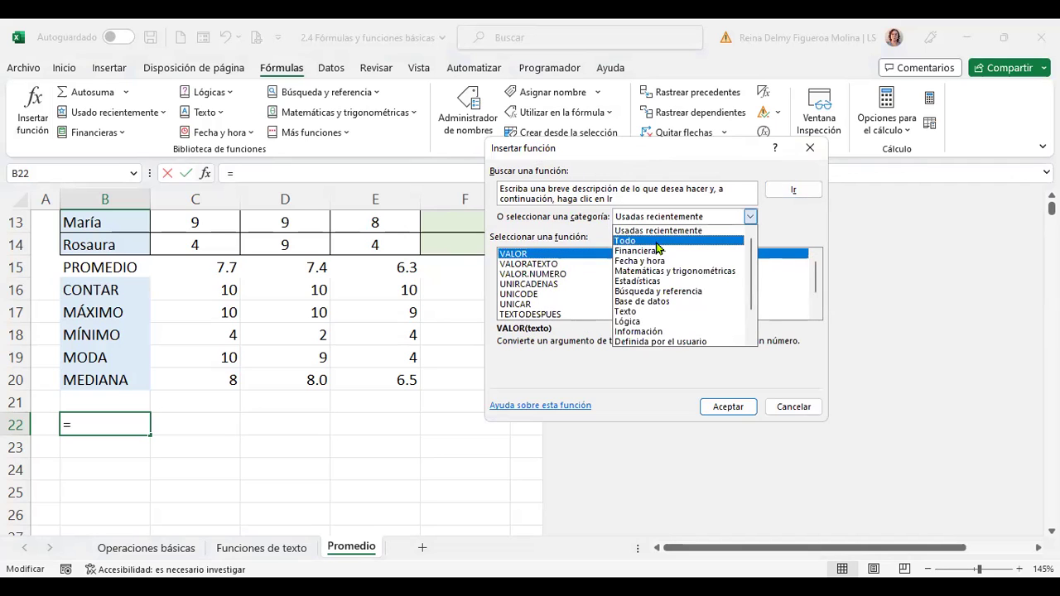
left_click(658, 244)
mouse_move(815, 267)
left_mouse_down()
mouse_move(815, 304)
mouse_move(814, 258)
left_mouse_up()
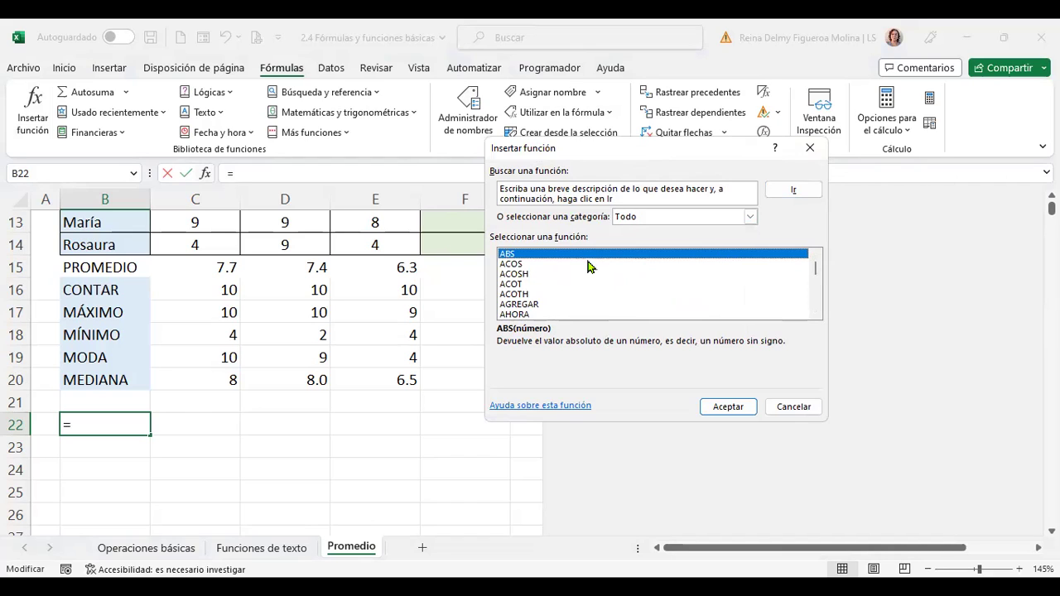
- Drop down the function category list and scroll through all the categories
left_click(751, 217)
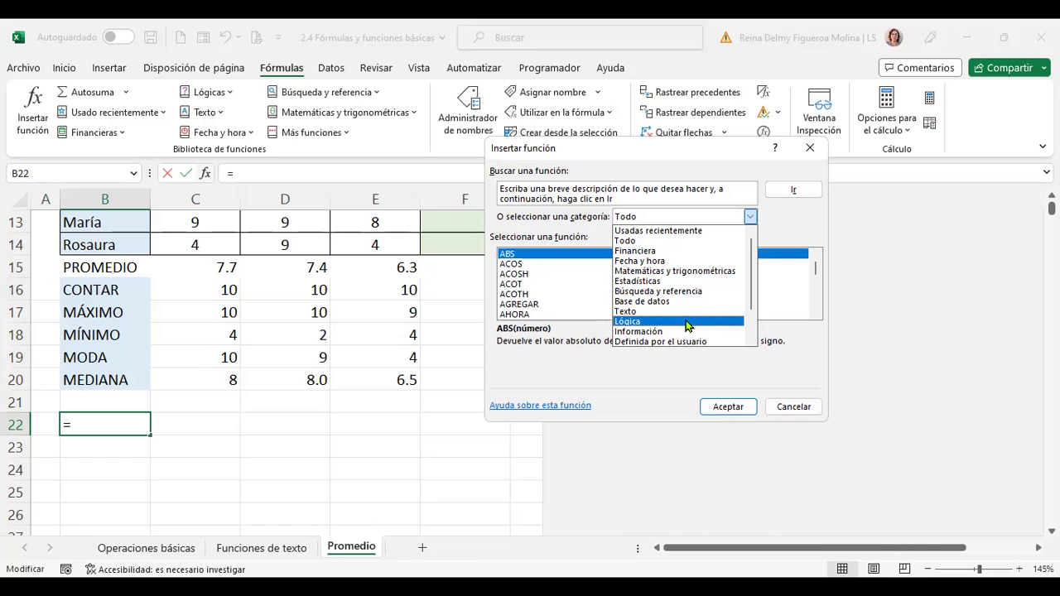
scroll(734, 335, "down", 1)
scroll(699, 325, "down", 2)
scroll(700, 325, "down", 1)
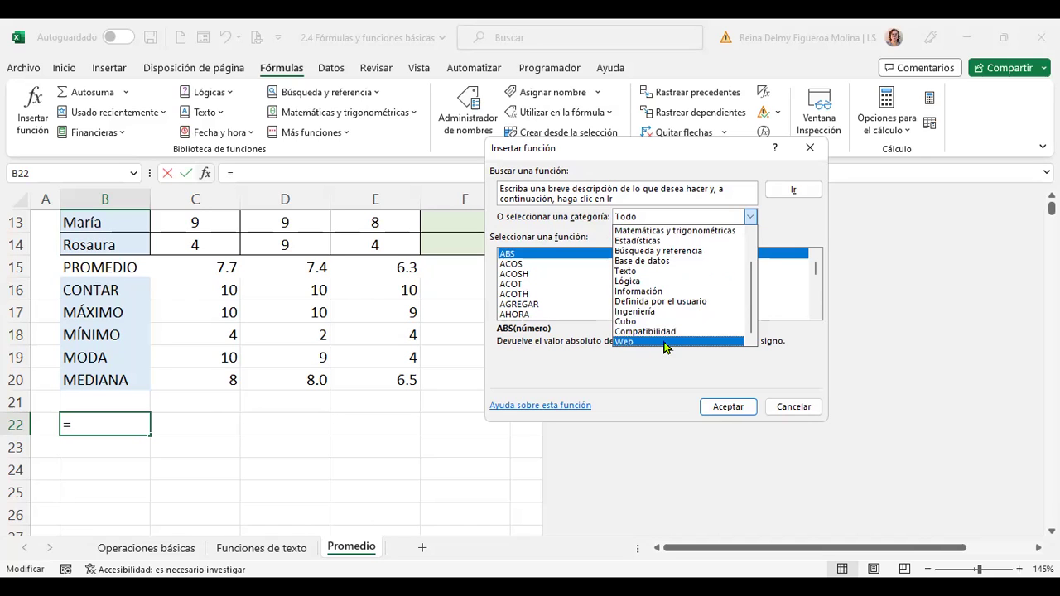
- Scroll the category list up and down, then close it with Todo still selected
scroll(694, 316, "up", 1)
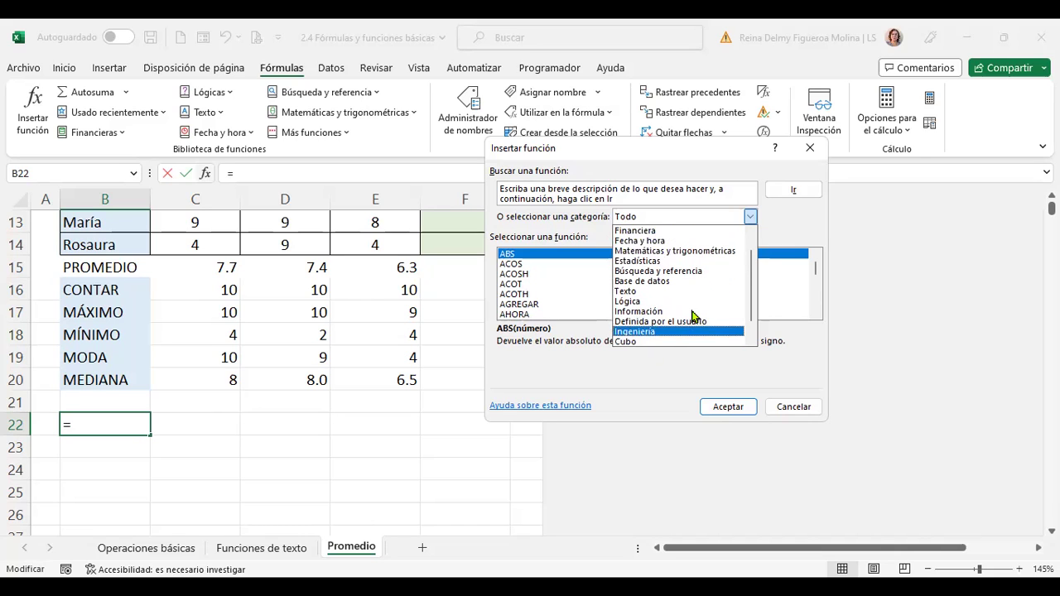
scroll(693, 316, "up", 1)
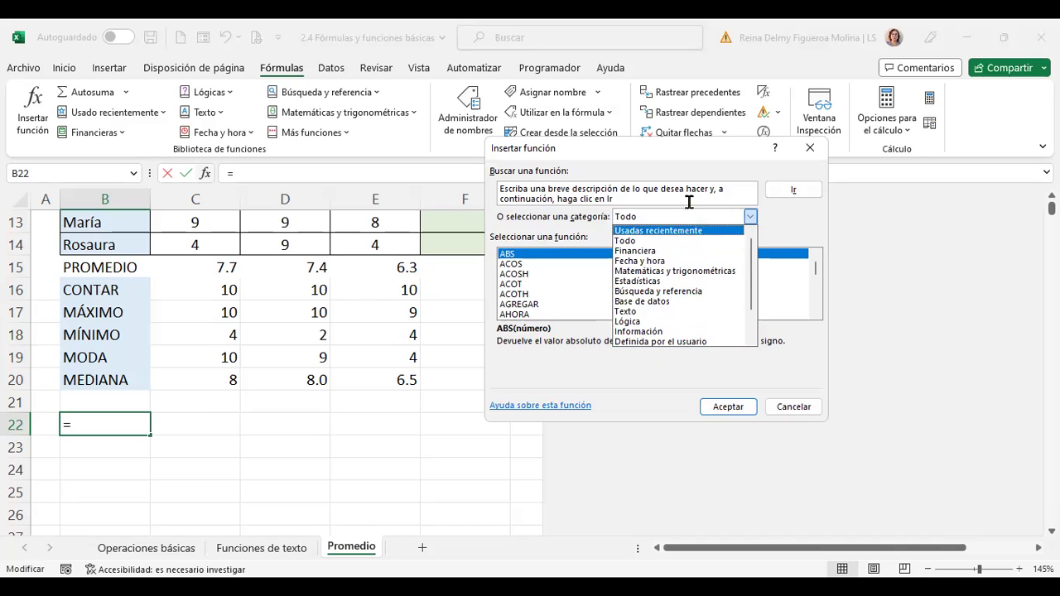
scroll(685, 275, "down", 1)
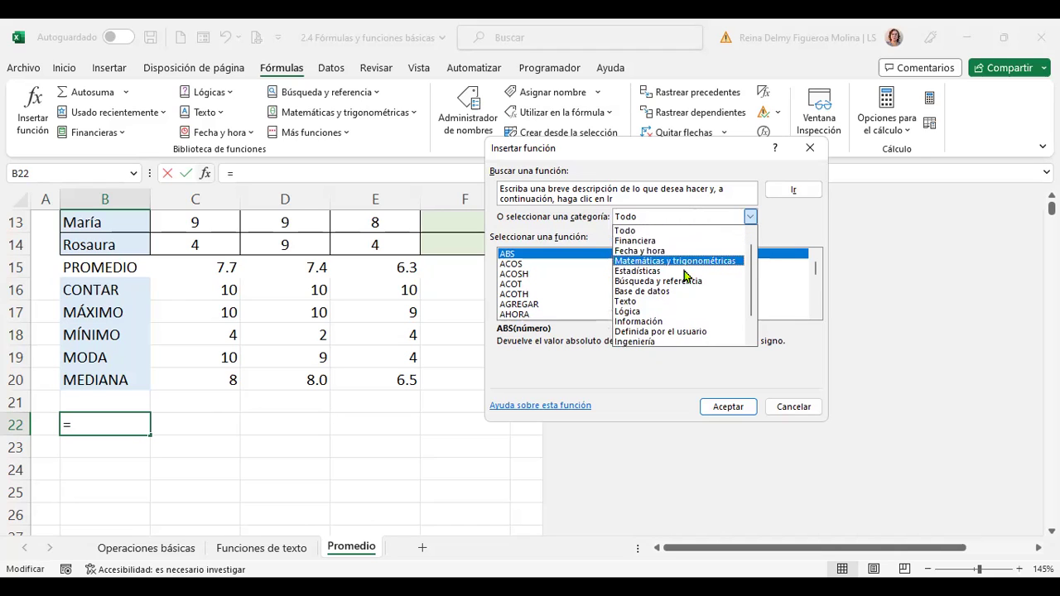
scroll(686, 275, "down", 1)
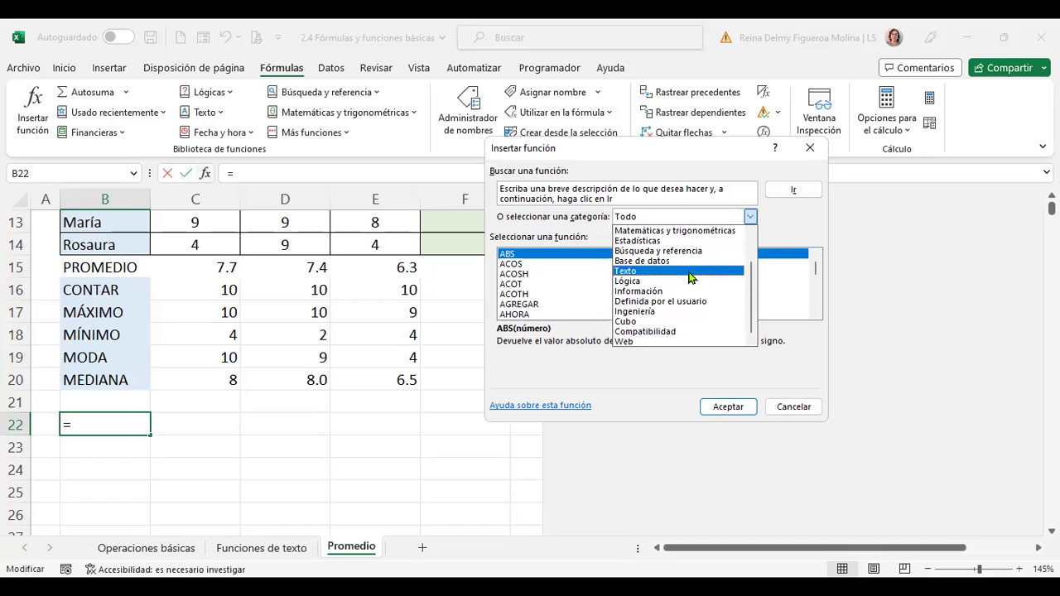
left_click(712, 162)
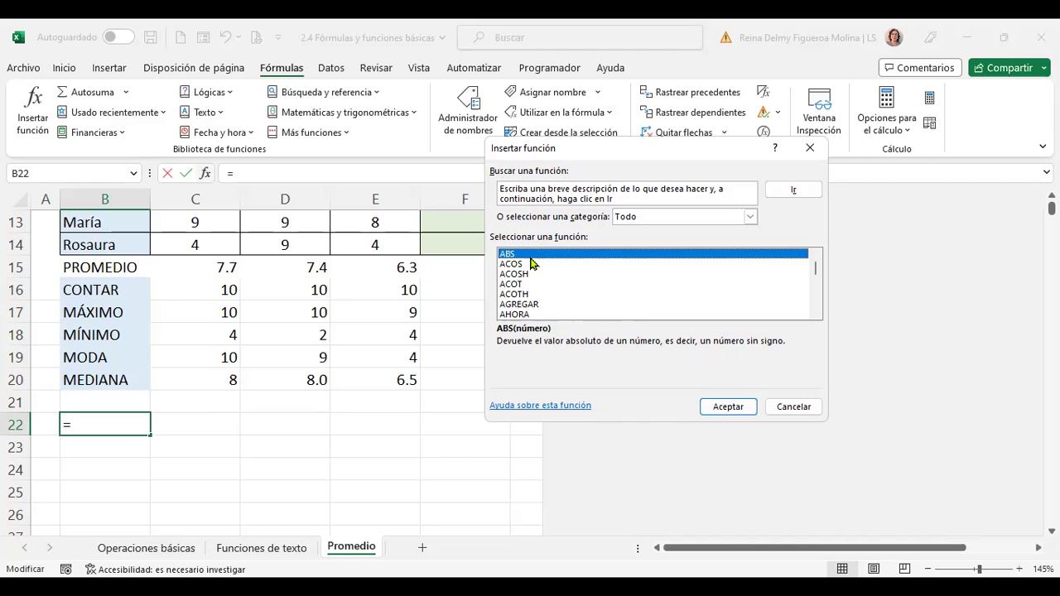
- Insert =ABS(-1000) into B22 through the ABS arguments so it shows 1000
left_click(728, 406)
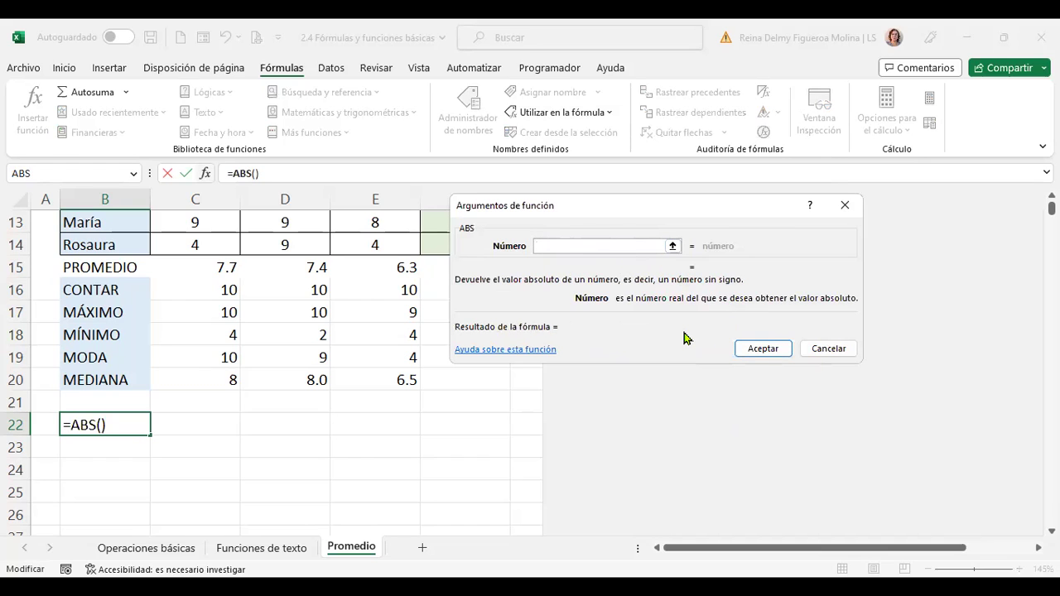
type("-1000")
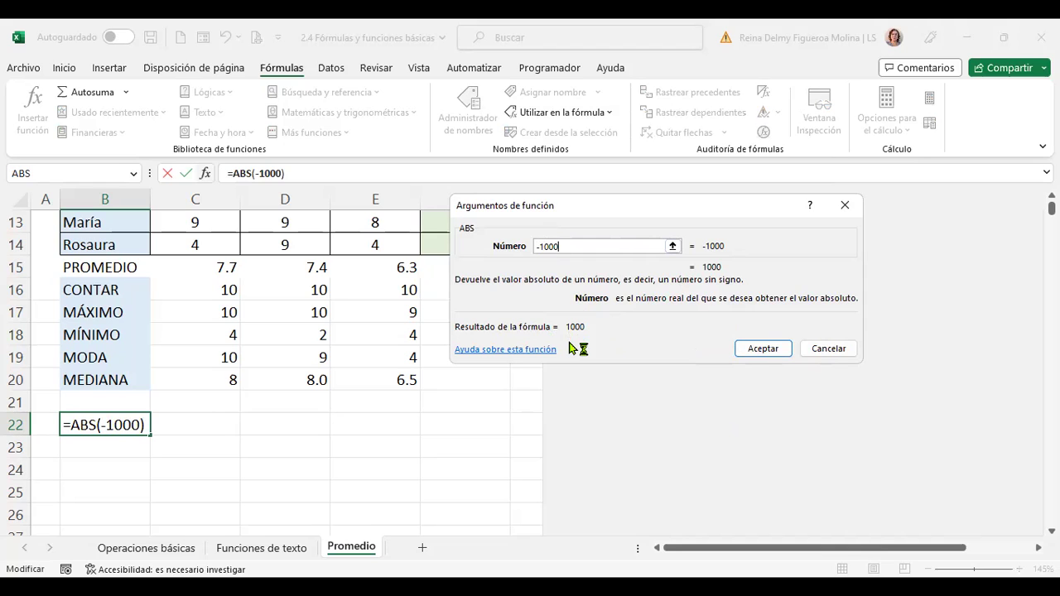
left_click(774, 348)
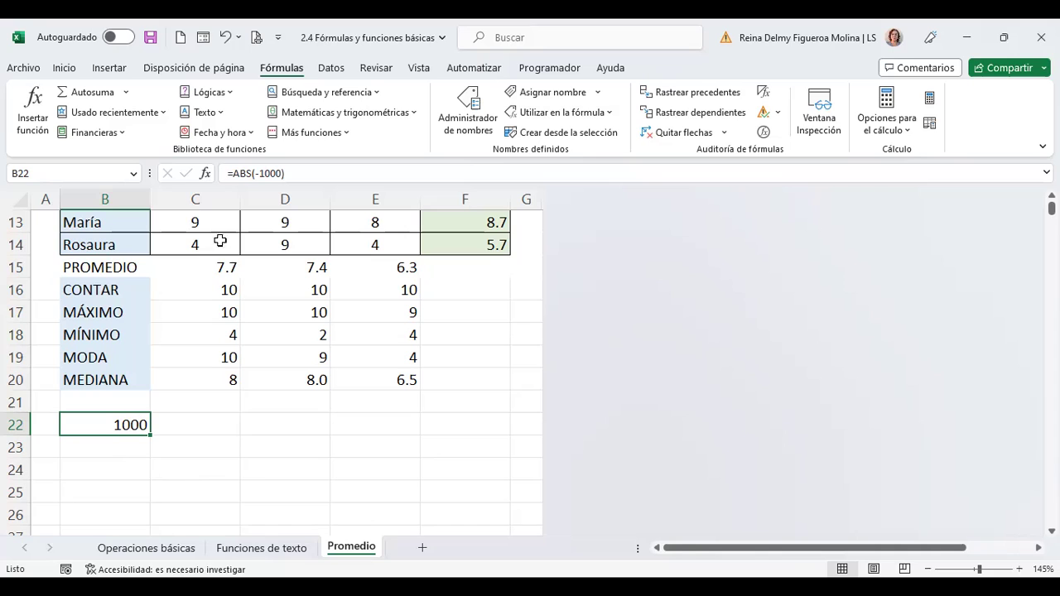
- Reopen B22's ABS arguments via Autosuma > Más funciones, showing -1000 giving 1000
left_click(126, 93)
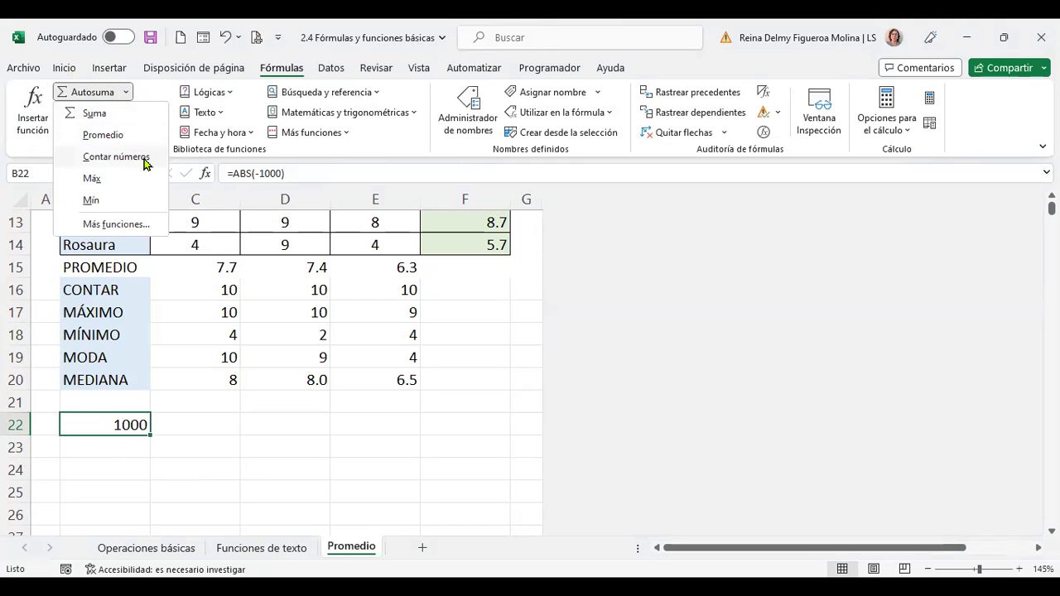
left_click(130, 230)
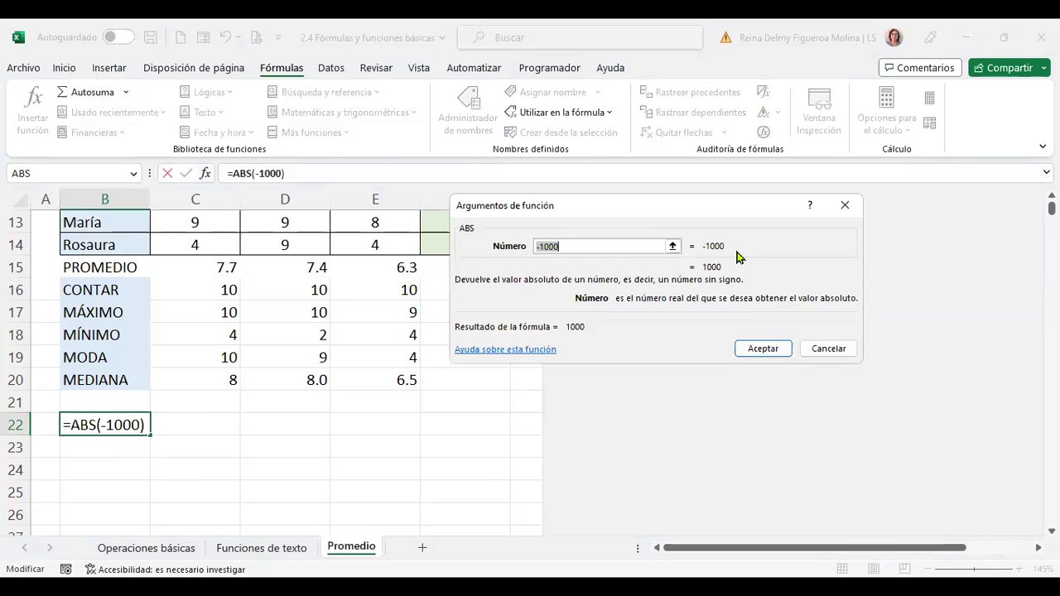
- Cancel the ABS arguments and glance at the recently used functions list
left_click(828, 348)
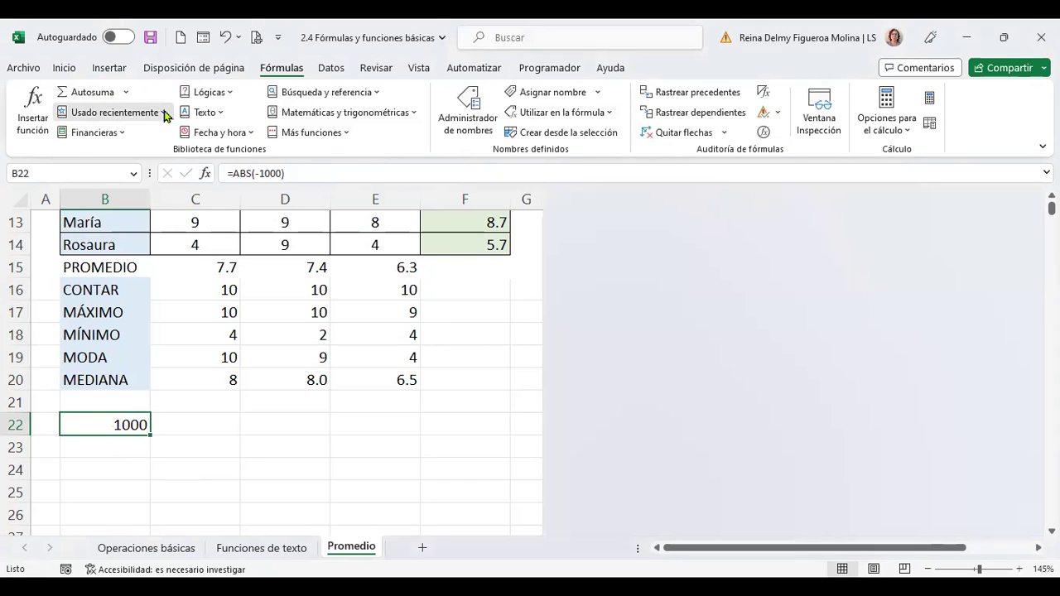
left_click(164, 112)
left_click(240, 472)
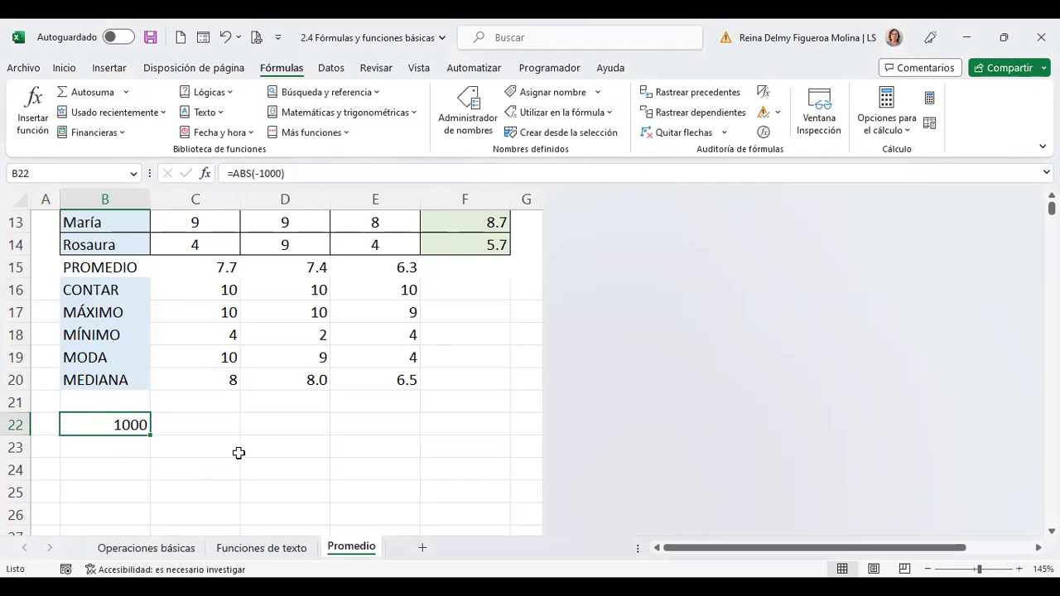
- Browse the Financieras function list down to NPER, then close it
left_click(119, 134)
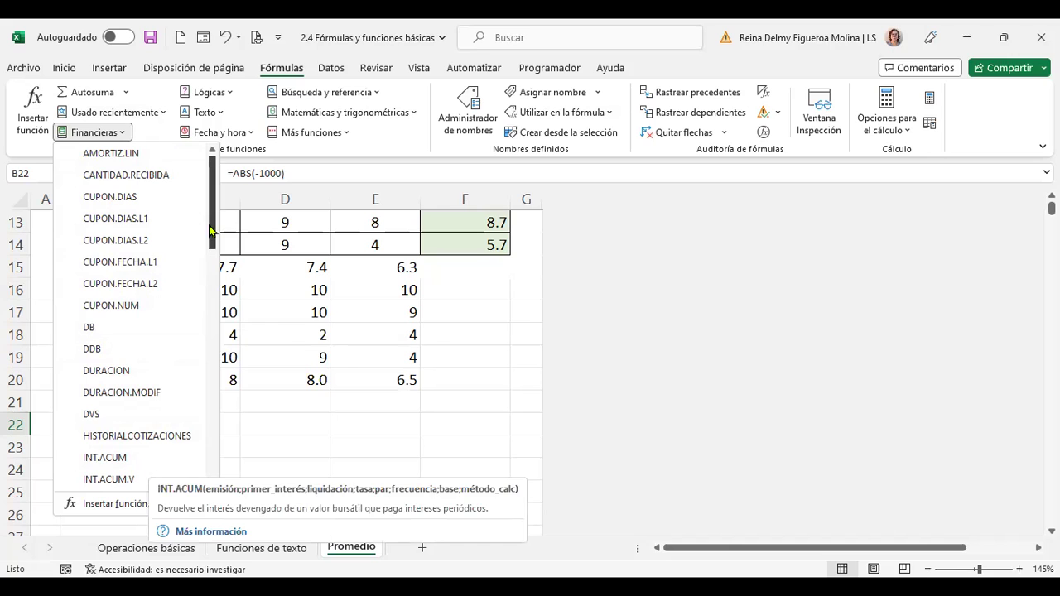
left_click_drag(212, 230, 216, 283)
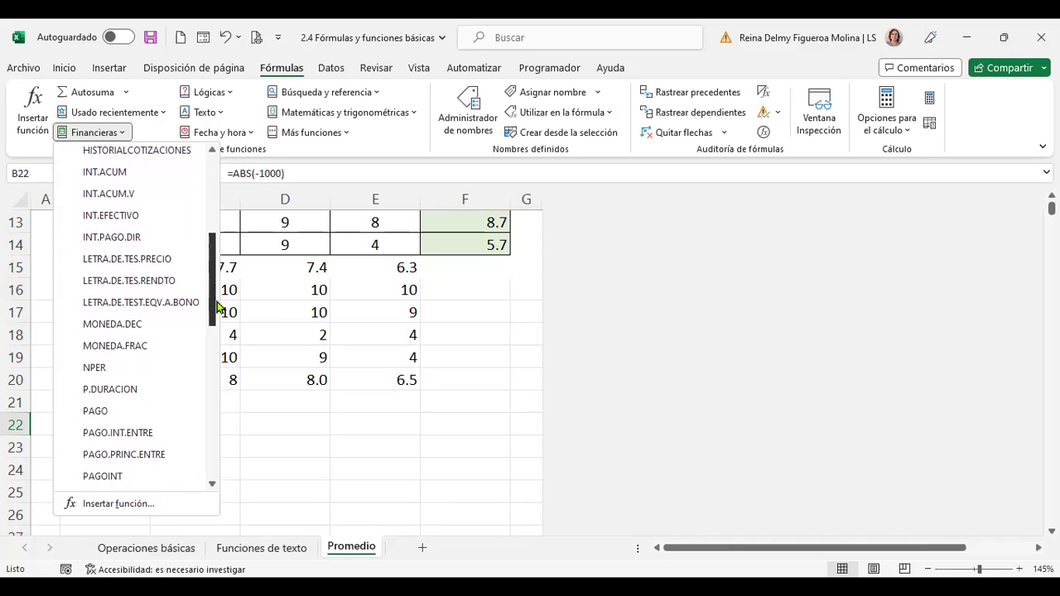
left_click_drag(217, 283, 218, 310)
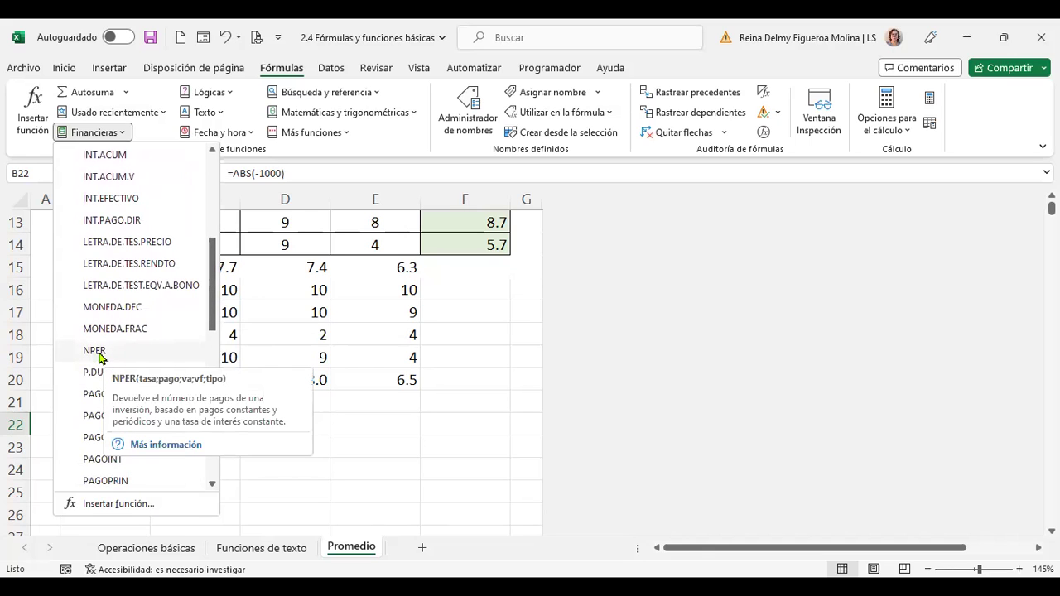
left_click(329, 431)
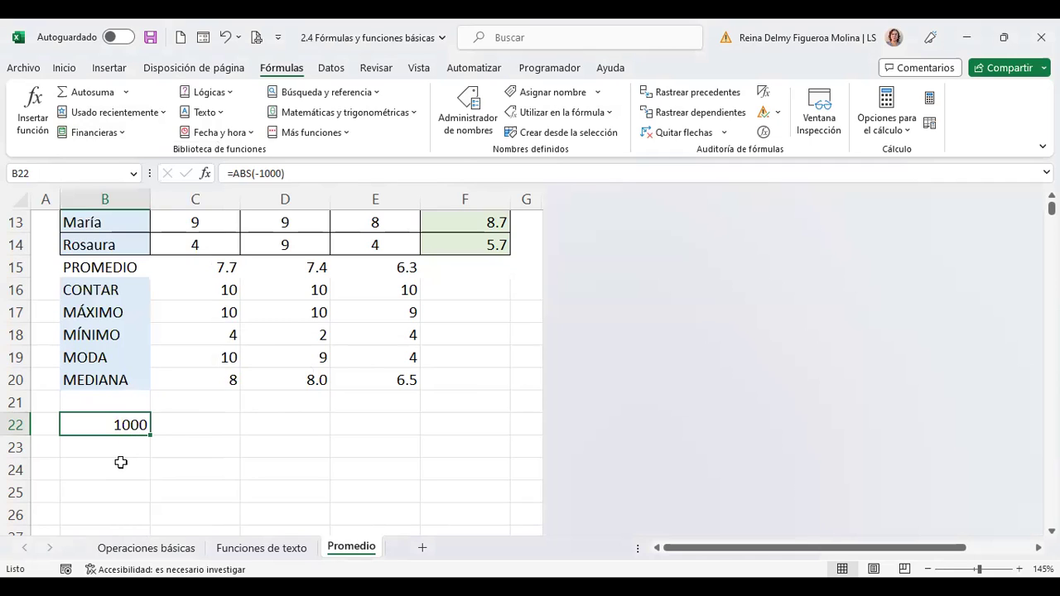
- Label the examples with 'ABS' in C22 and 'NPER' in C24
left_click(121, 465)
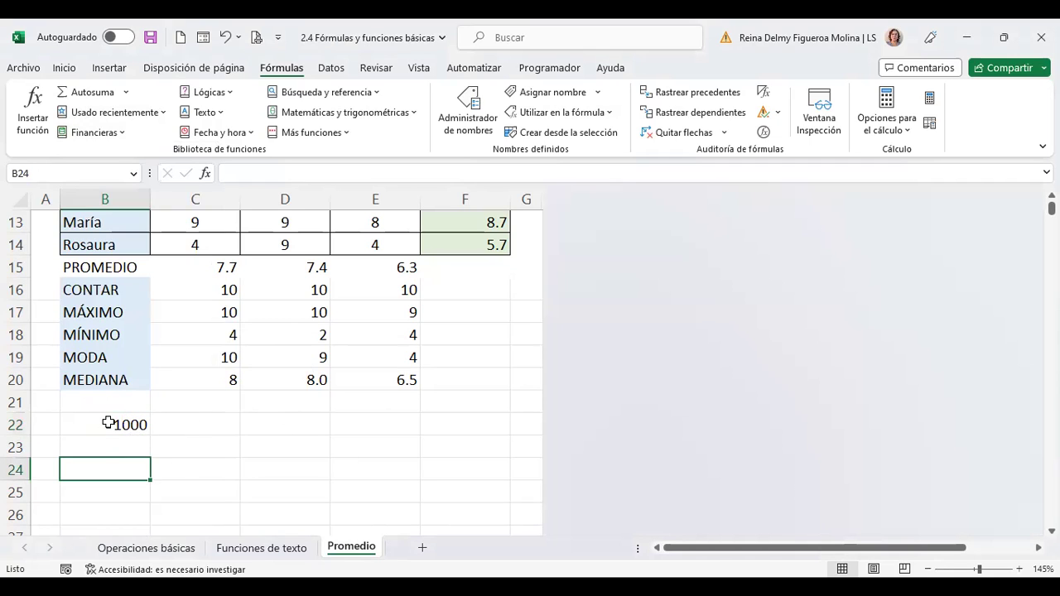
key("Up")
key("Up")
key("Right")
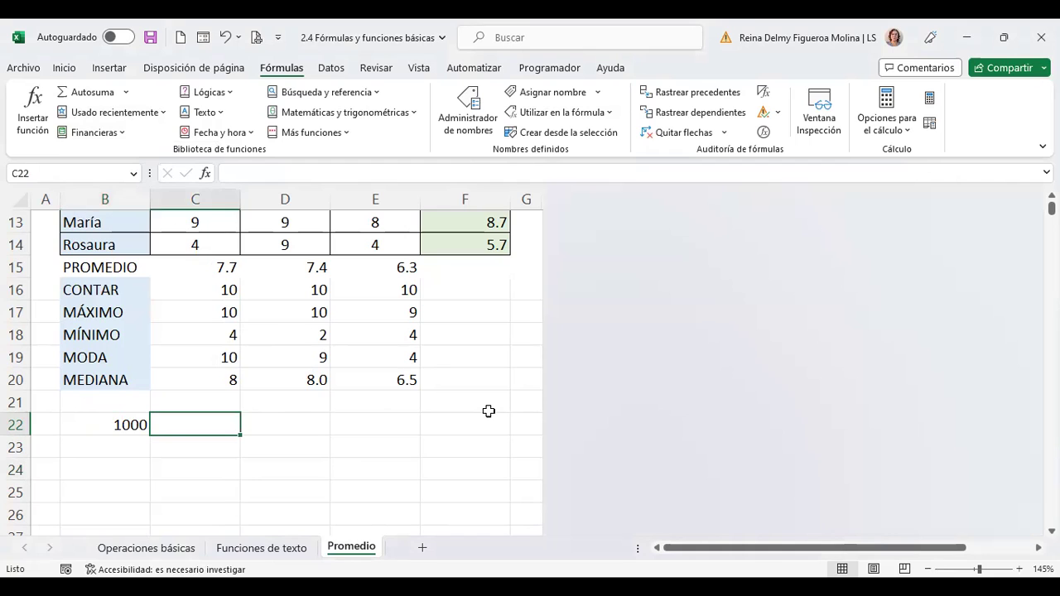
type("ABS")
key("Return")
key("Down")
type("NPER")
key("Return")
- Start the NPER formula in B24 by entering +NPER
key("Up")
key("Left")
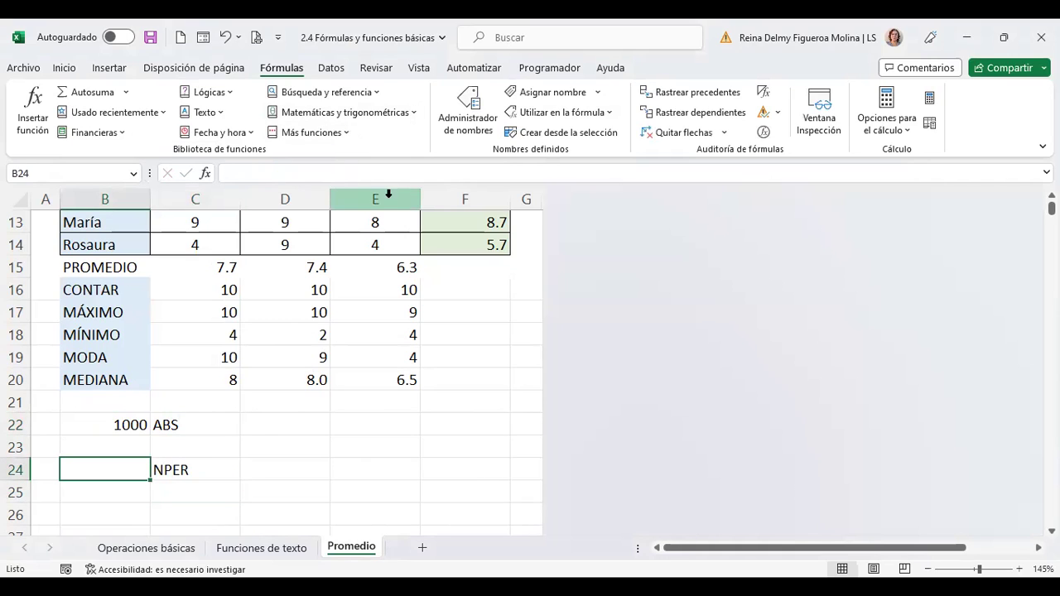
type("+")
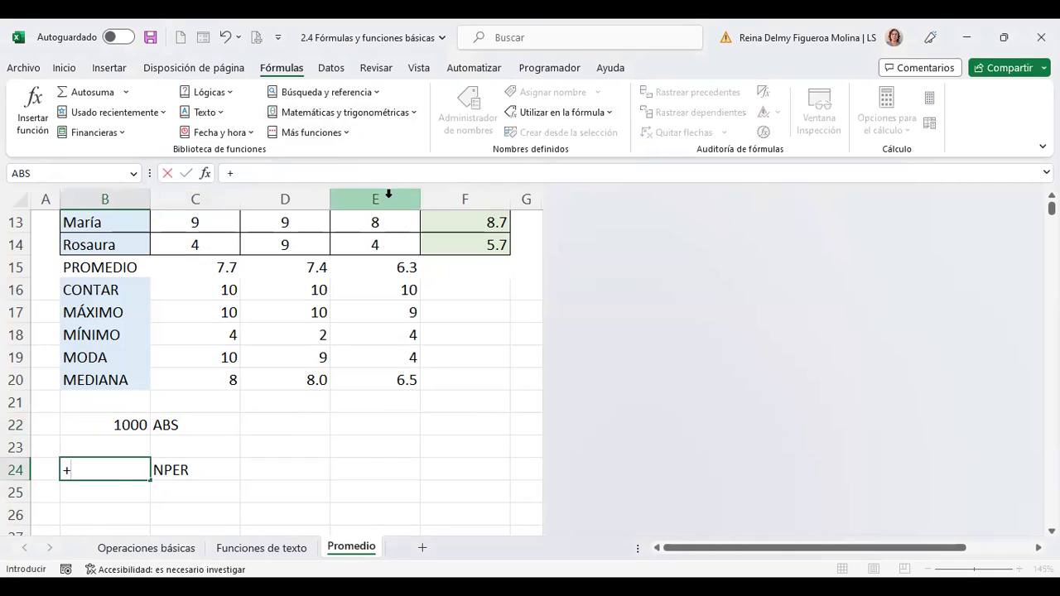
type("NPER")
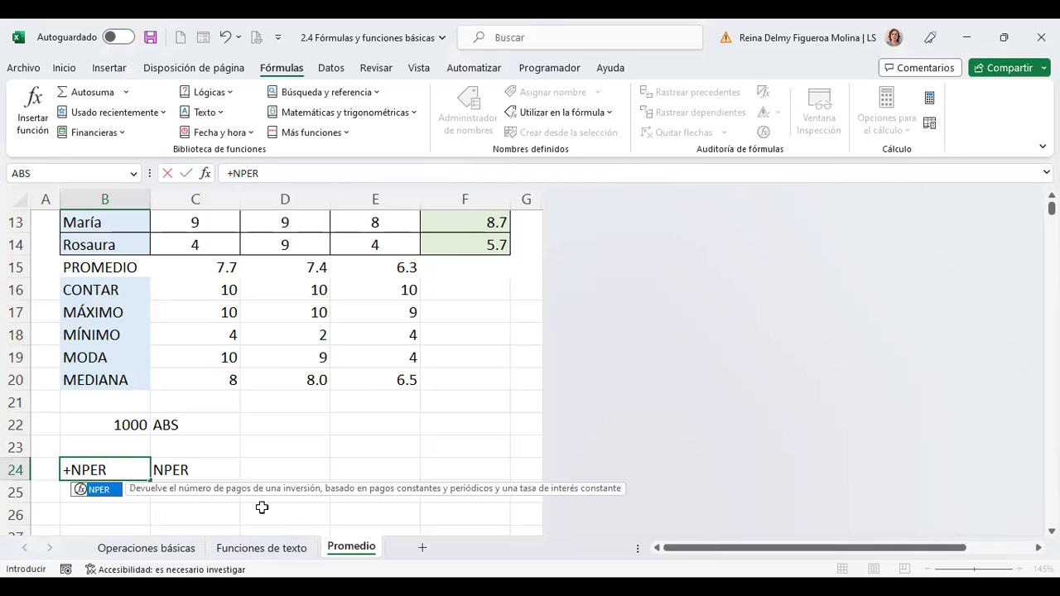
- Complete B24 as +NPER(14.5%/12;120;6000), returning -39.347918
type("(")
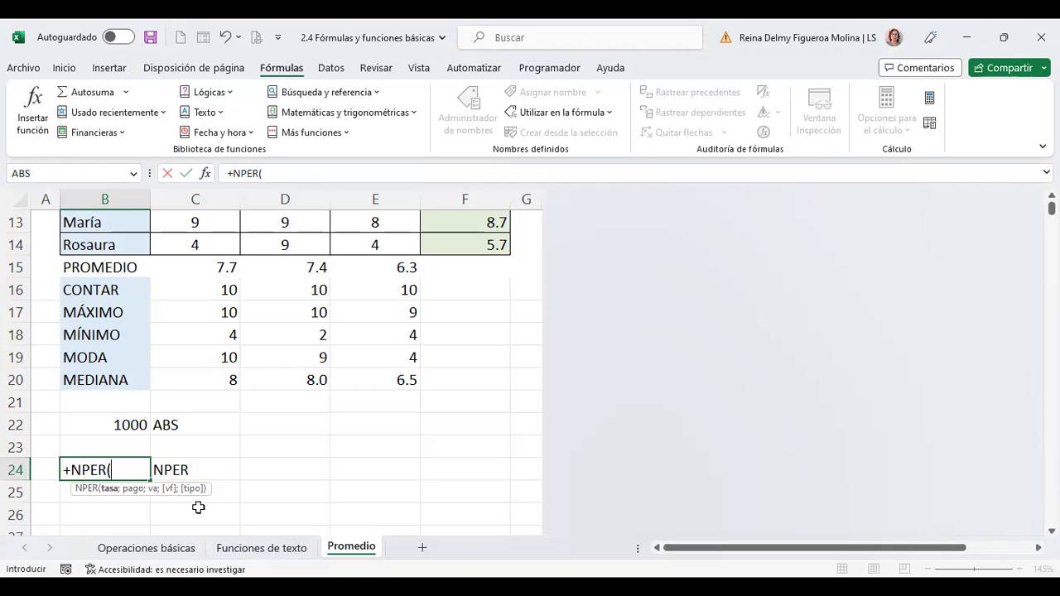
type("14.5")
type("%")
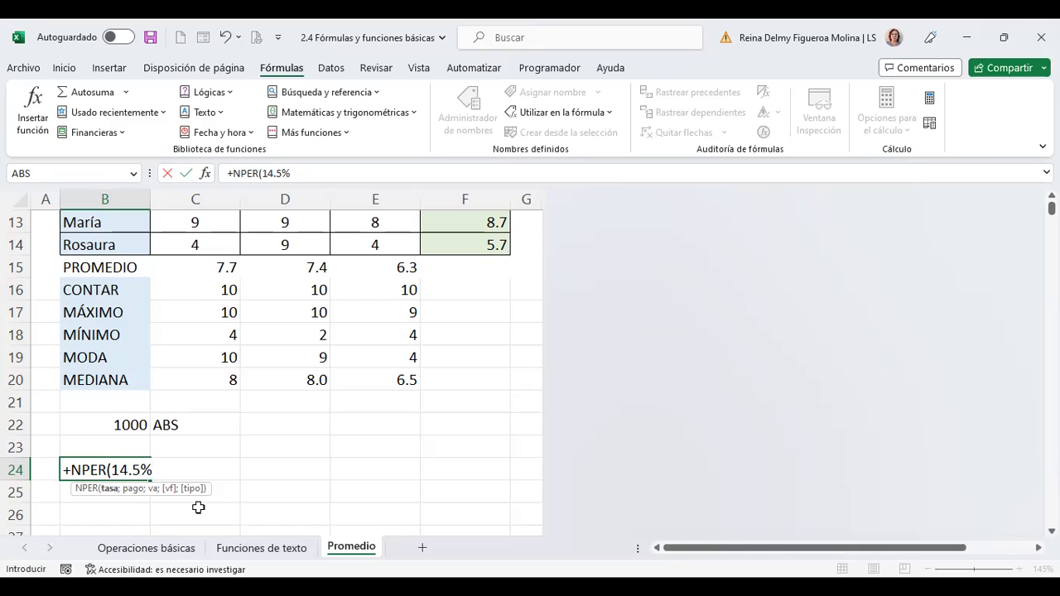
type("/12")
type(";")
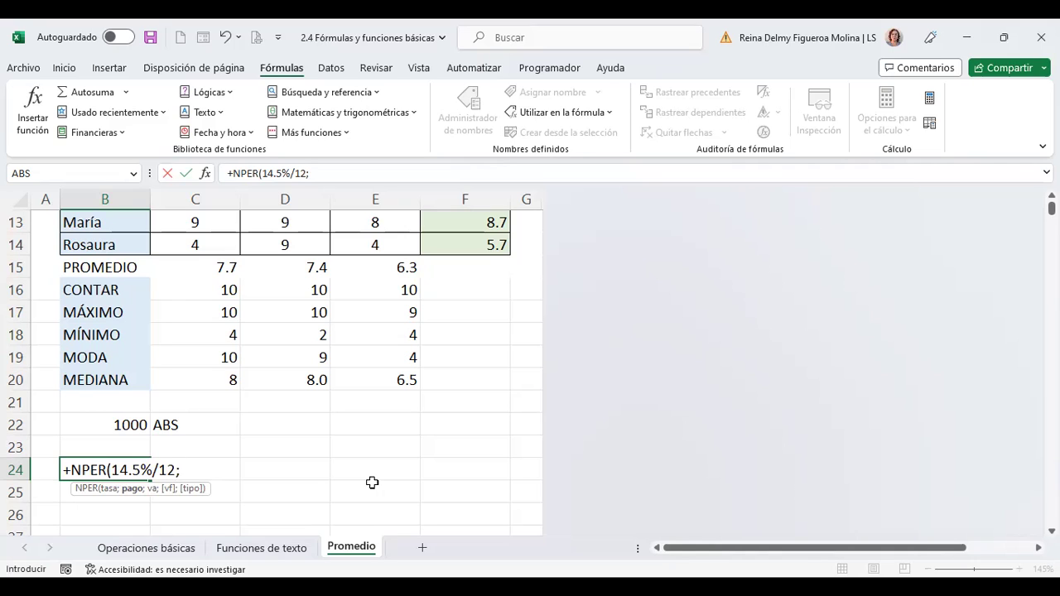
type("120")
type(";")
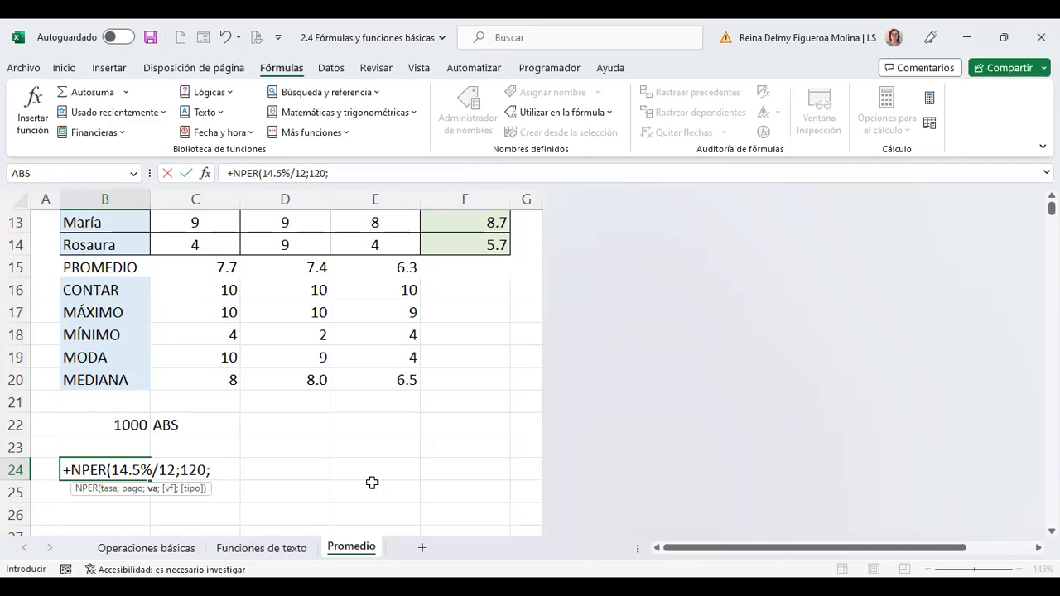
type("6000")
key("Return")
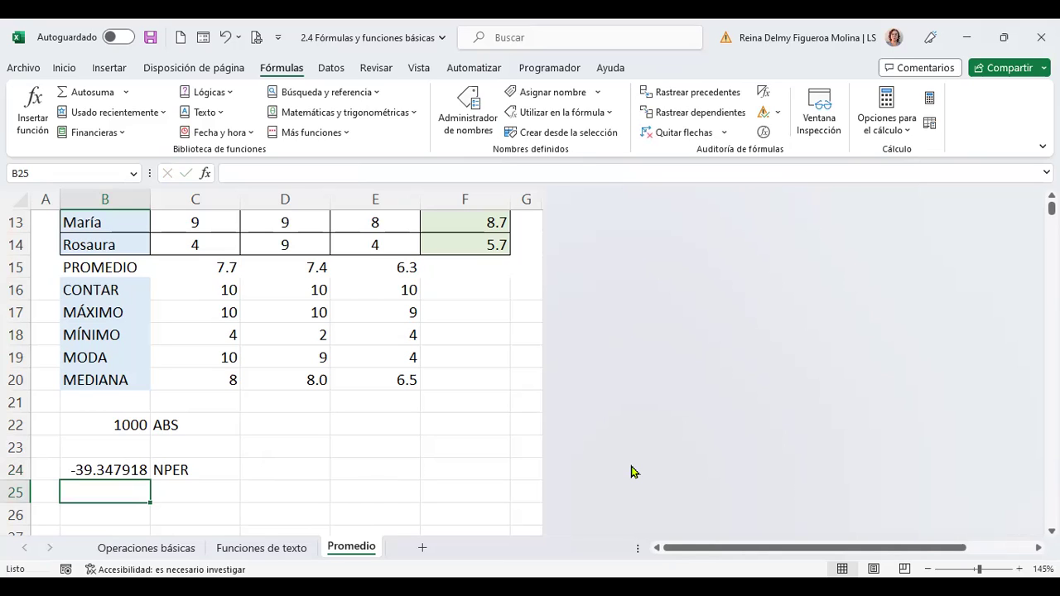
key("Up")
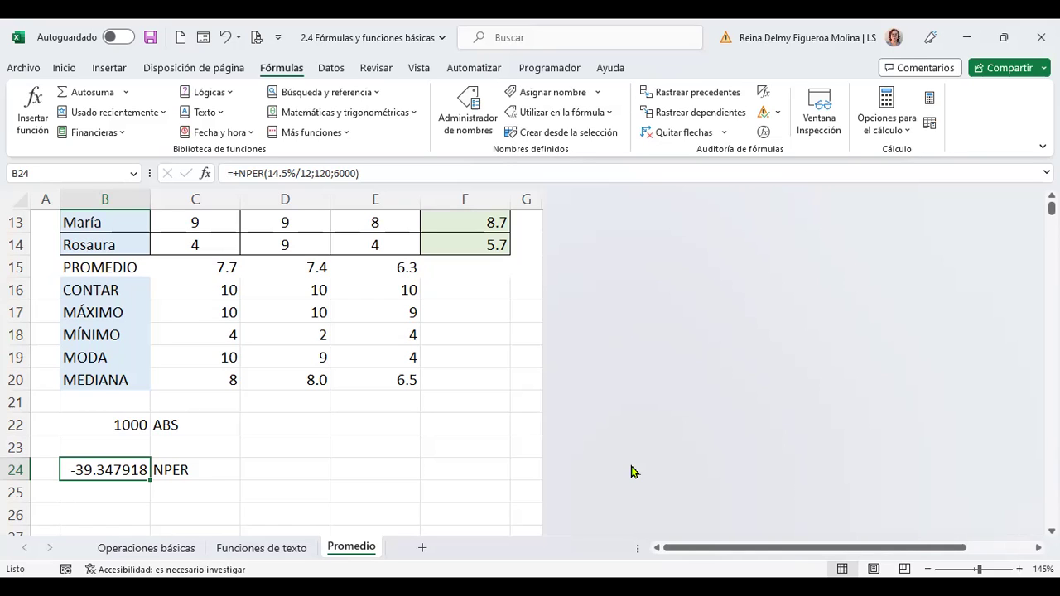
- Make the payment argument in B24's NPER formula negative, changing 120 to -120
key("F2")
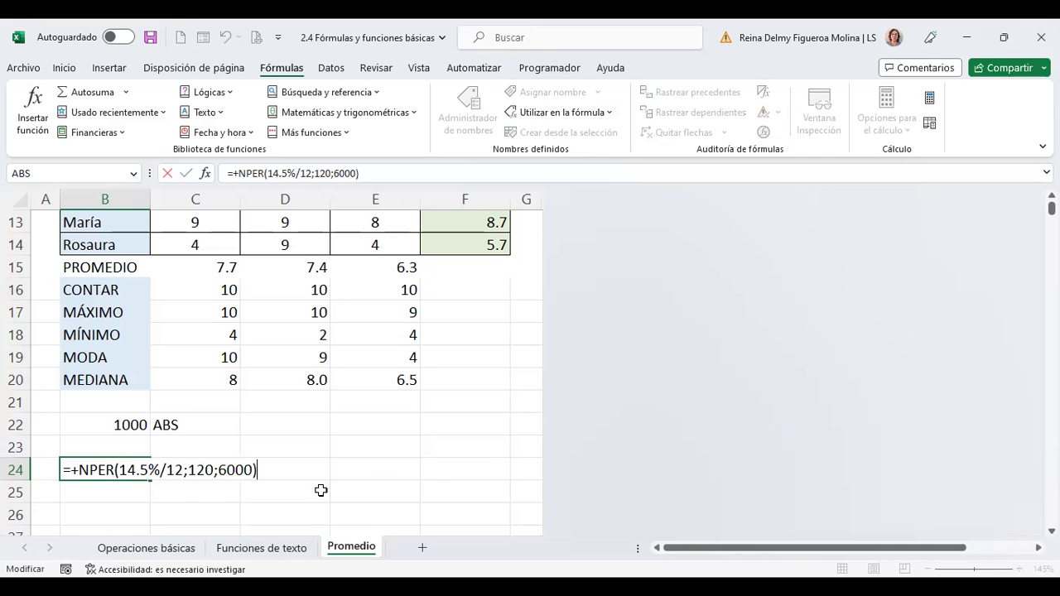
left_click(188, 466)
type("-")
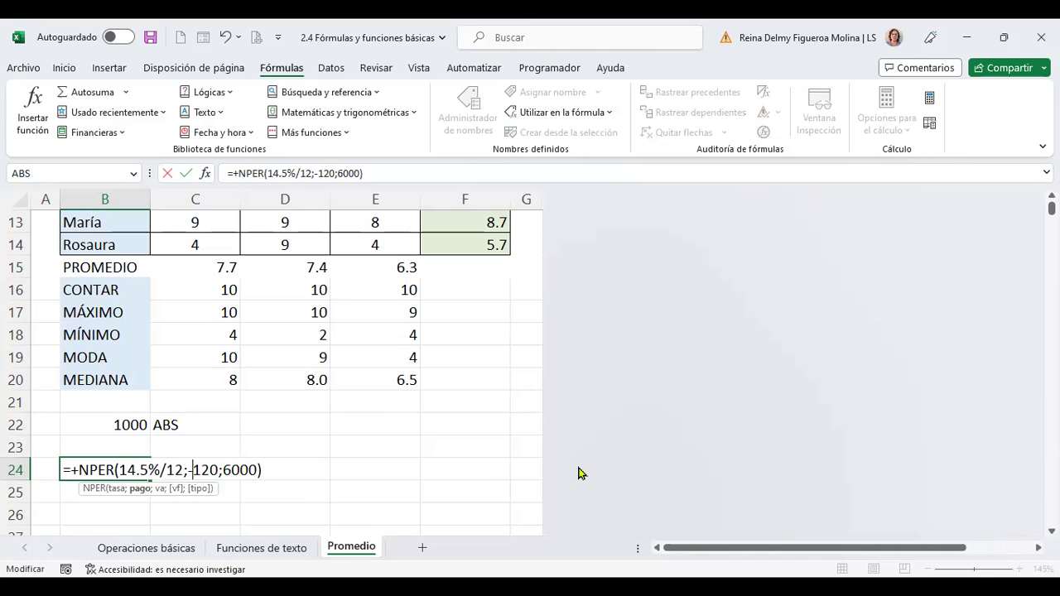
key("Return")
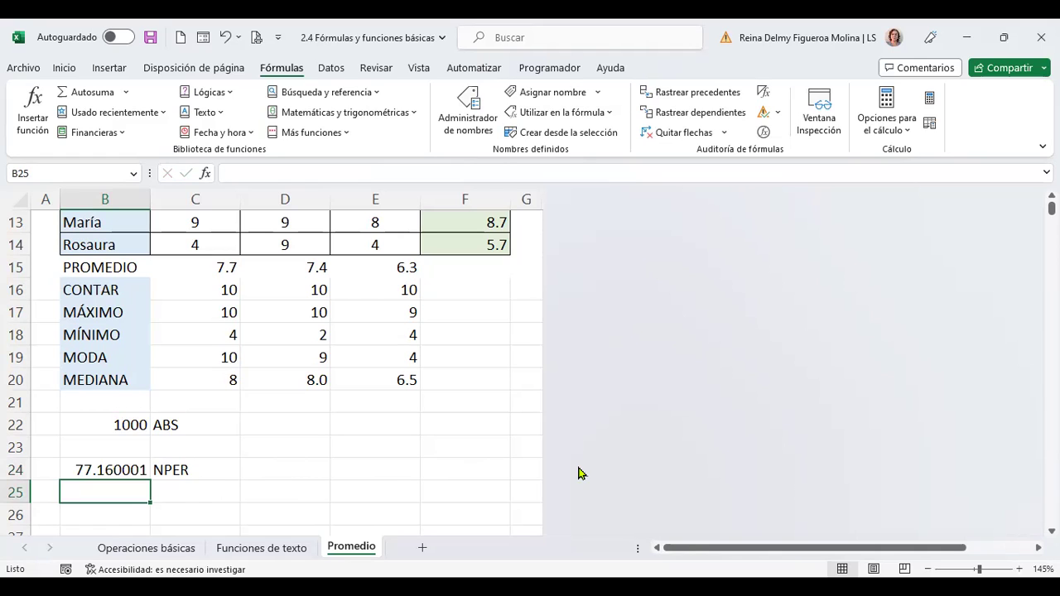
- Return to B24 and re-enter its NPER formula unchanged
key("Up")
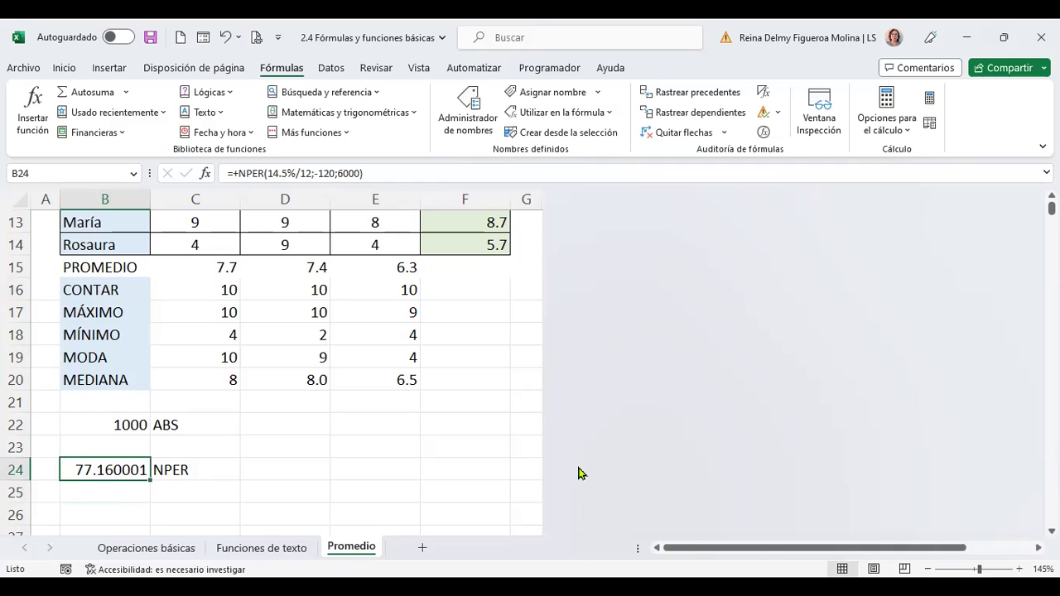
key("Right")
key("Right")
key("Left")
key("Left")
key("Left")
key("Right")
key("F2")
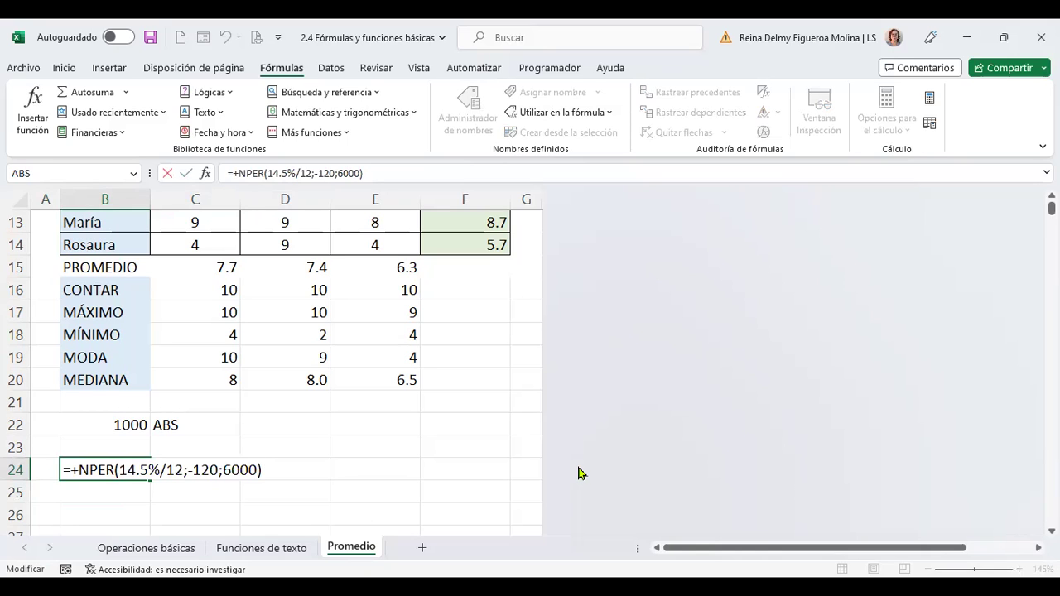
key("ctrl+Return")
- Add a 0 future value so B24 holds =+NPER(14.5%/12;-120;6000;0), returning 77.160001
key("Right")
key("Right")
key("Left")
key("Left")
key("F2")
key("Left")
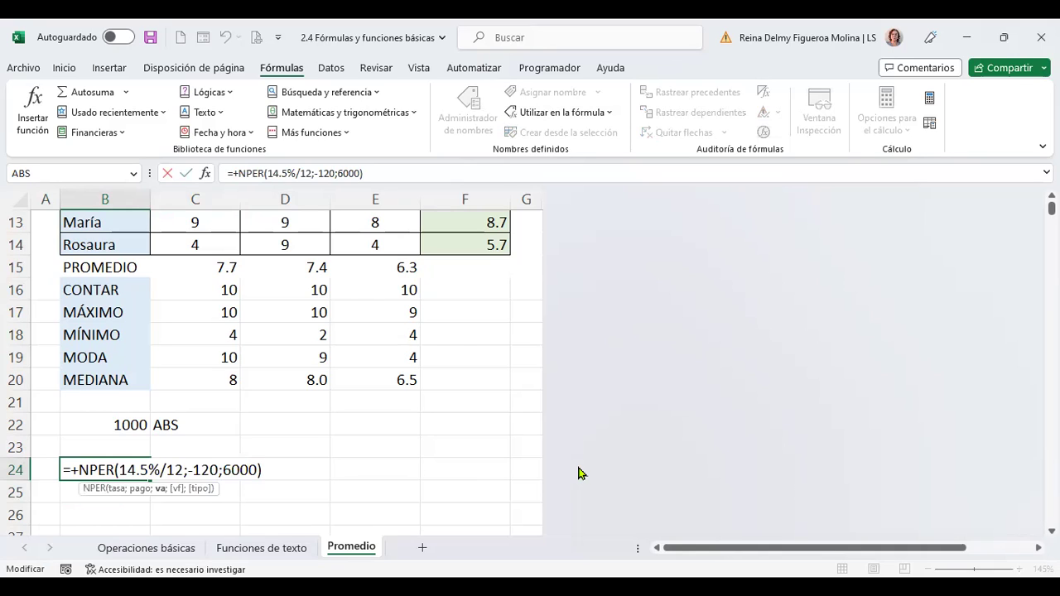
type(";")
type("0")
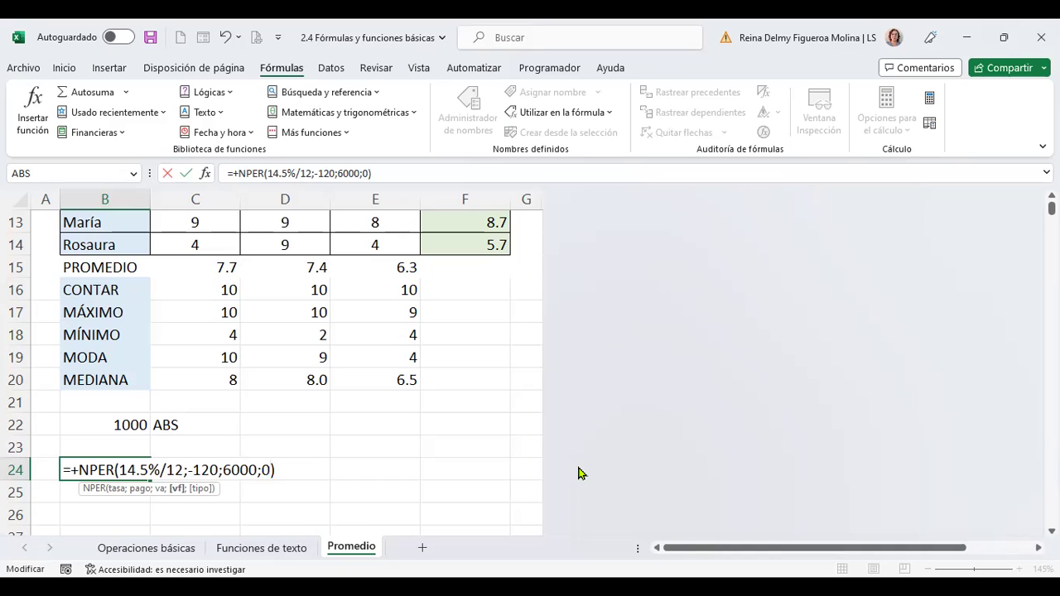
key("ctrl+Return")
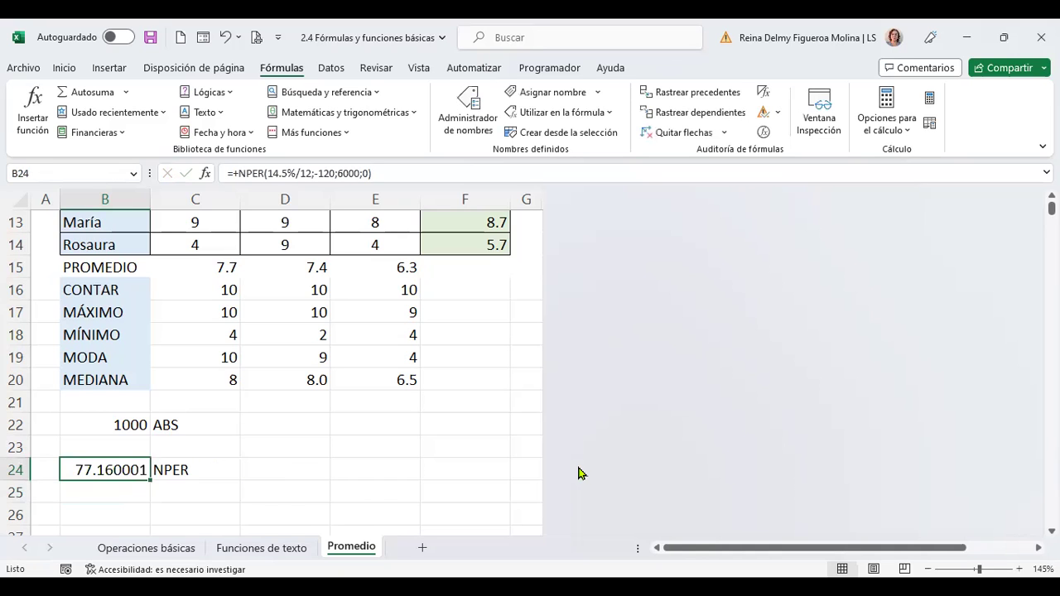
key("F2")
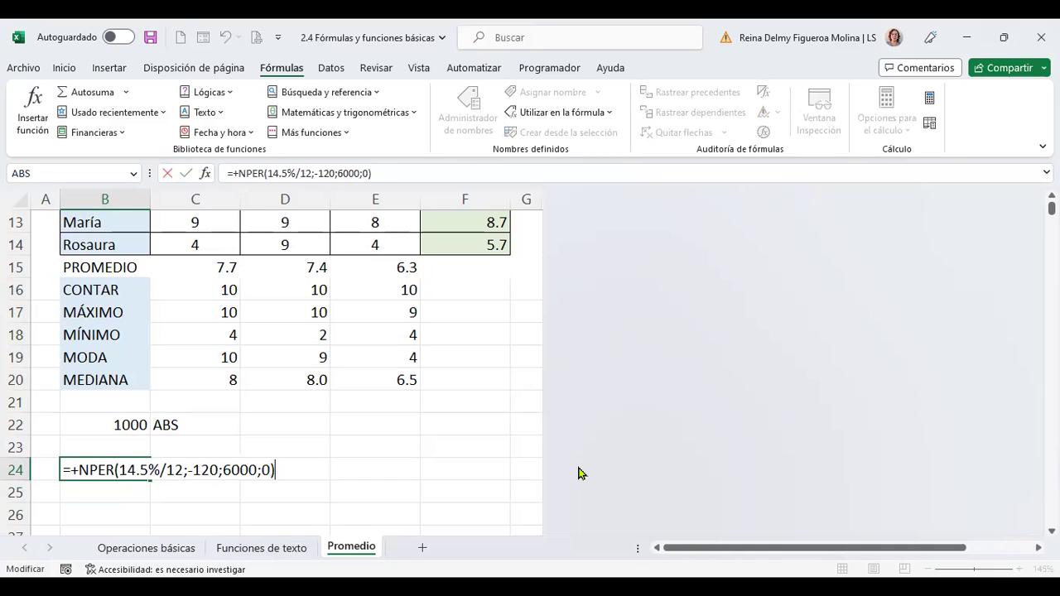
key("Return")
key("Up")
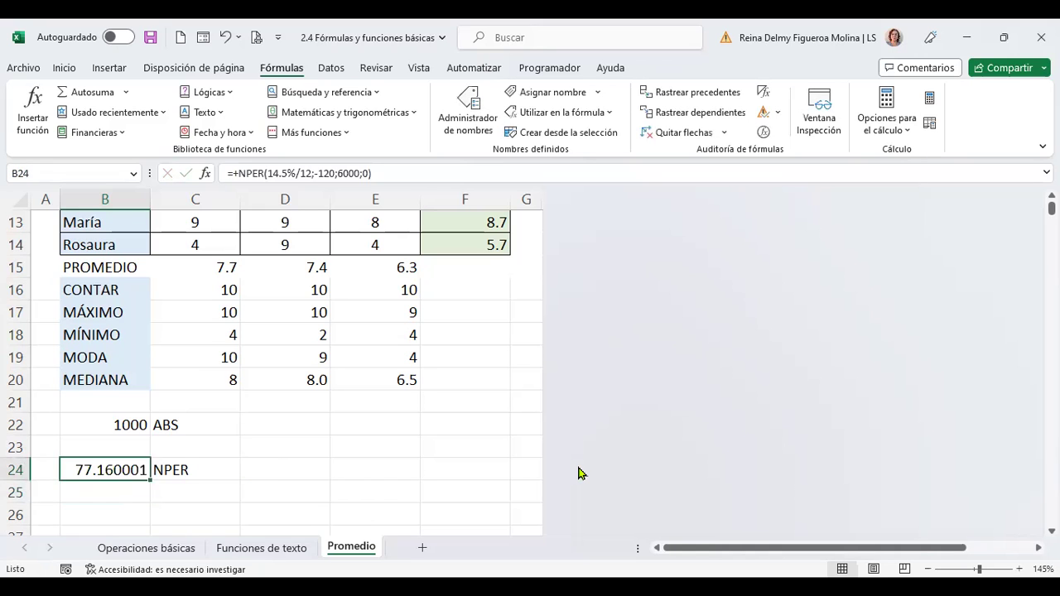
key("Right")
key("Right")
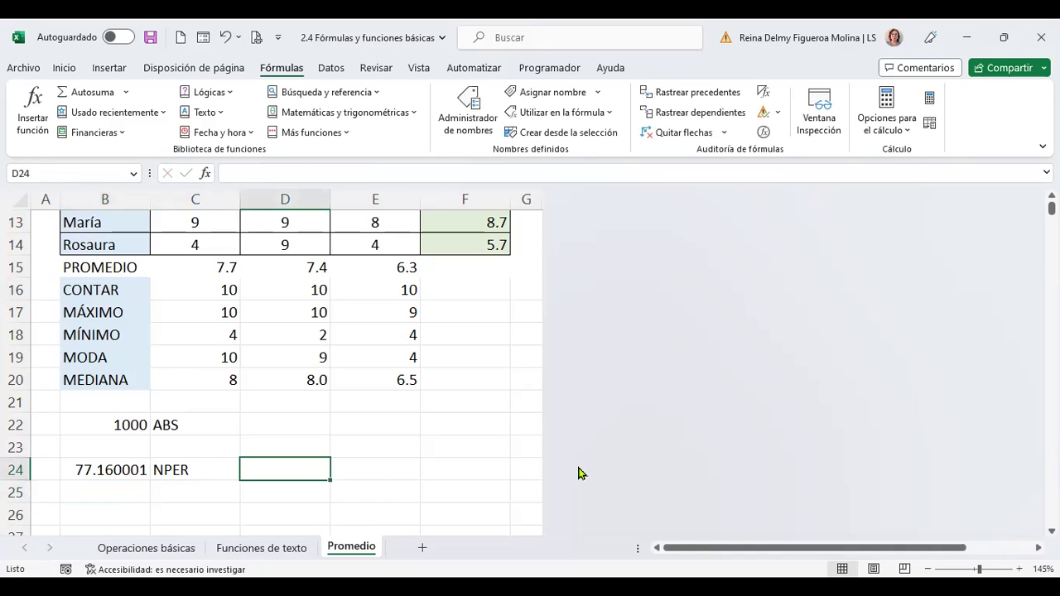
- Reopen B24's =+NPER(14.5%/12;-120;6000;0) formula for editing to display its argument hints
scroll(580, 473, "down", 2)
scroll(644, 457, "down", 1)
scroll(638, 464, "up", 1)
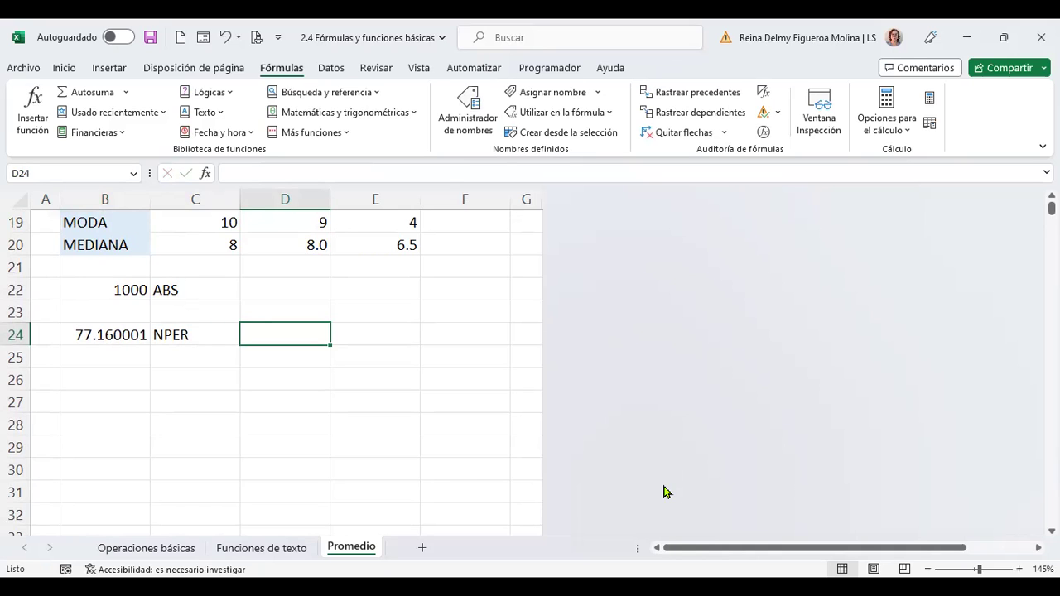
key("Left")
key("Left")
key("F2")
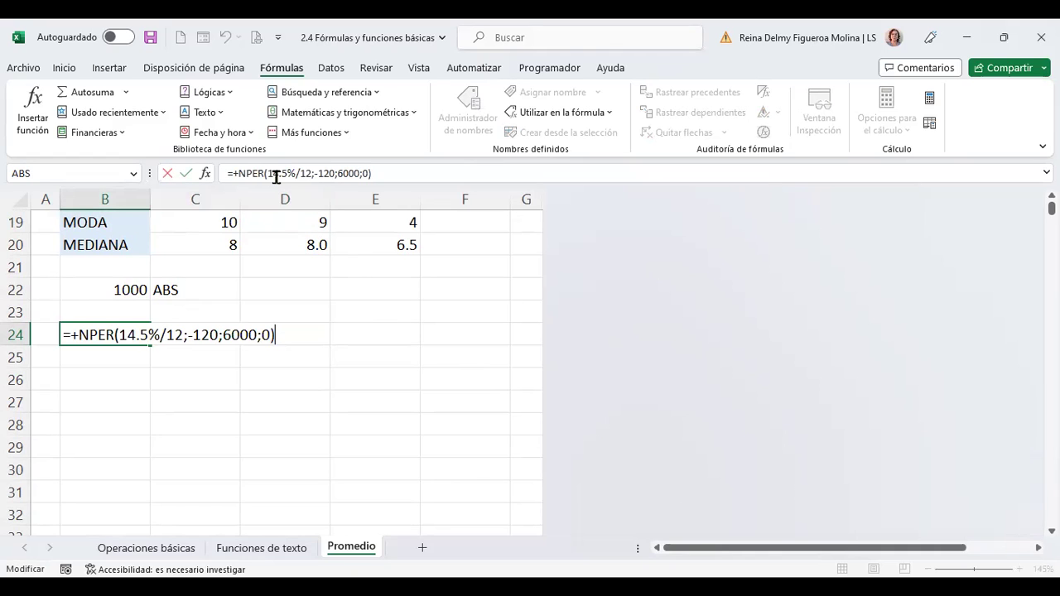
left_click(390, 175)
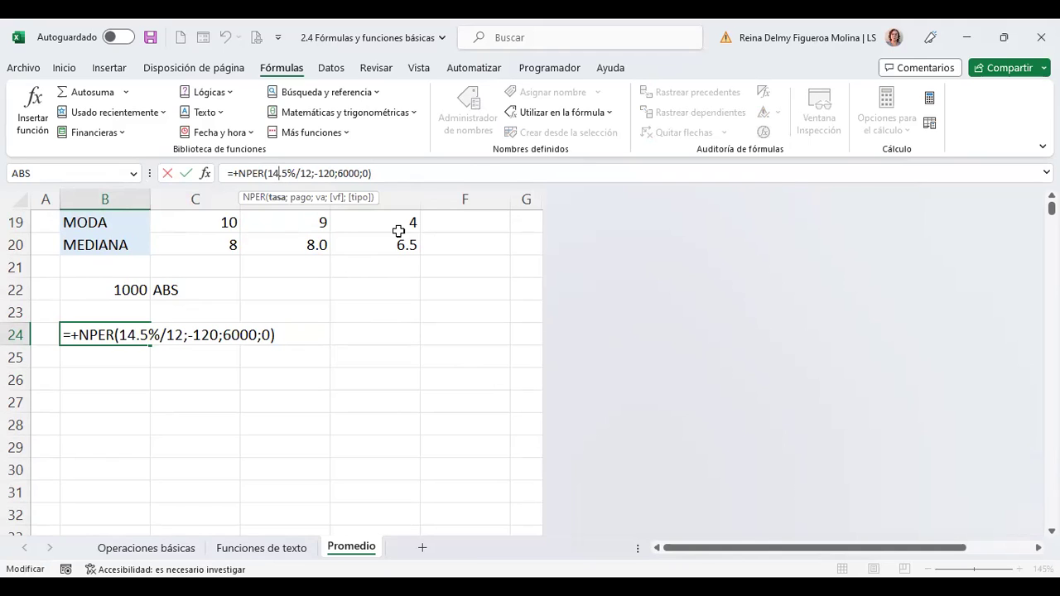
- Review B24's NPER arguments: Tasa 14.5%/12, Pago -120, Va 6000, Vf 0, and Tipo
left_click(206, 177)
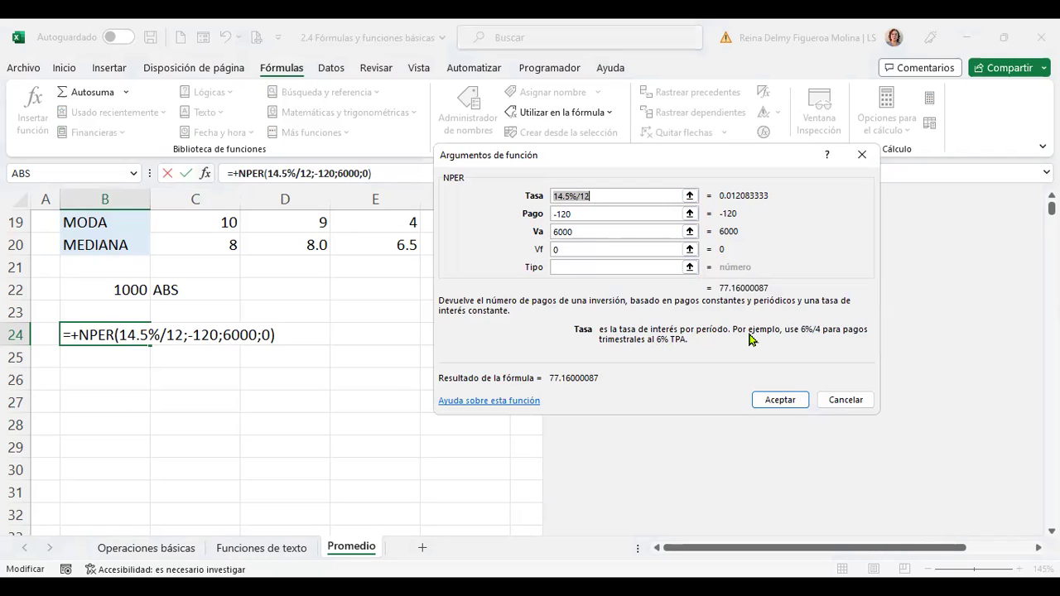
left_click(592, 214)
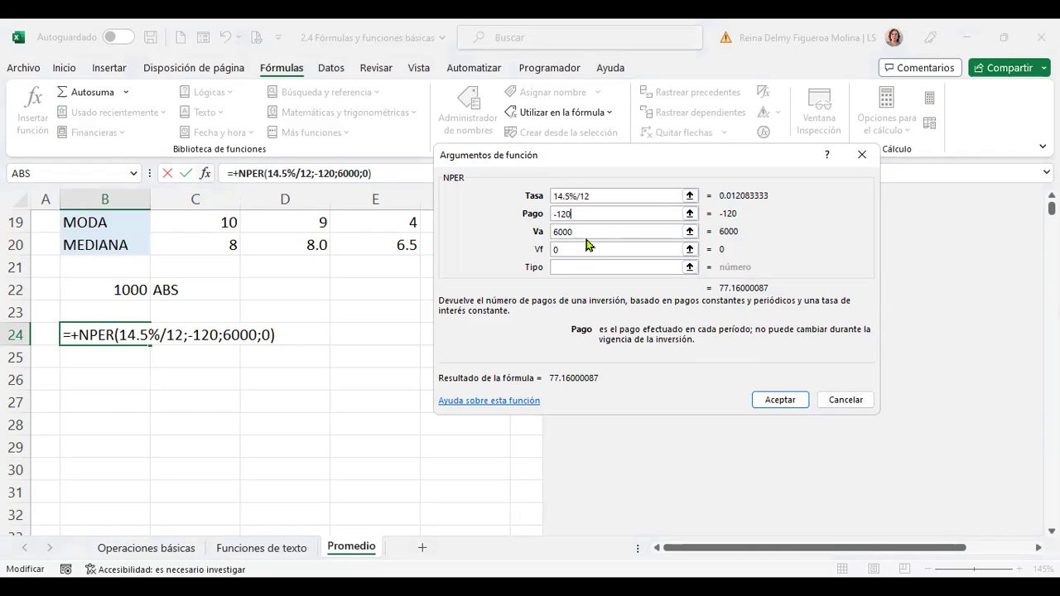
left_click(583, 232)
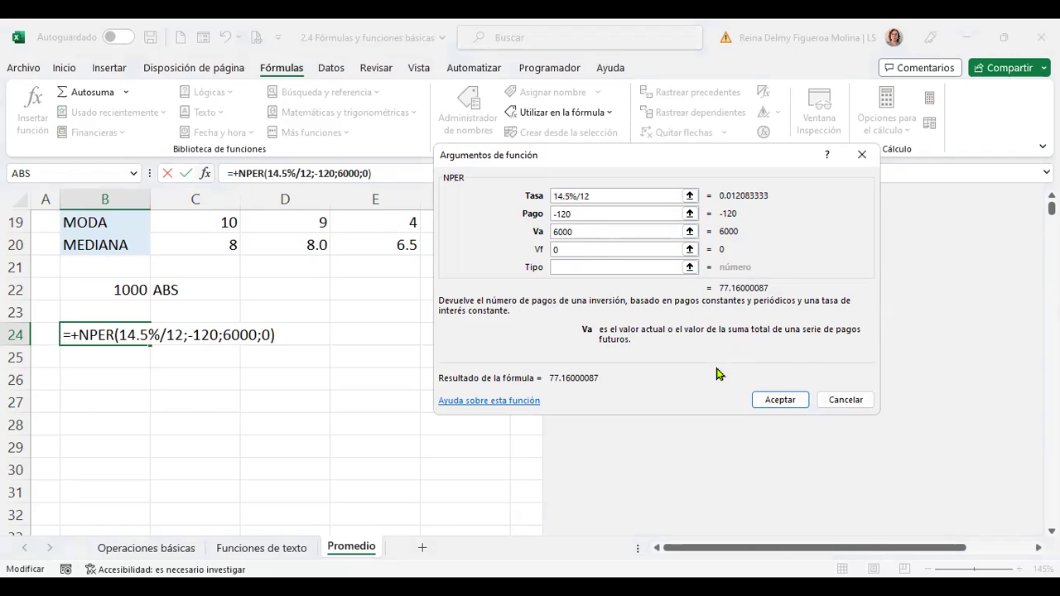
left_click(590, 256)
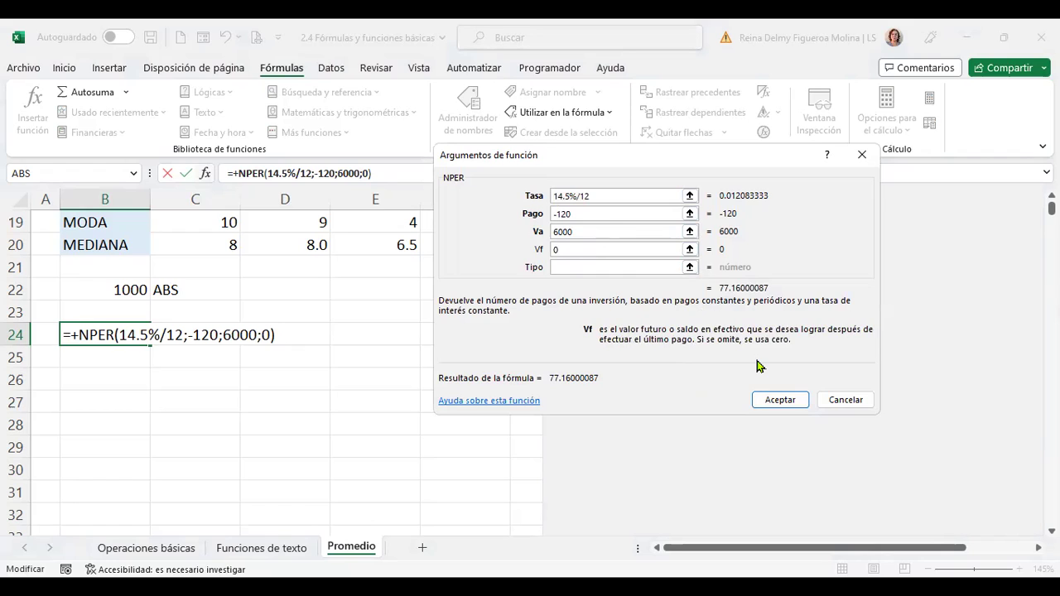
left_click(619, 268)
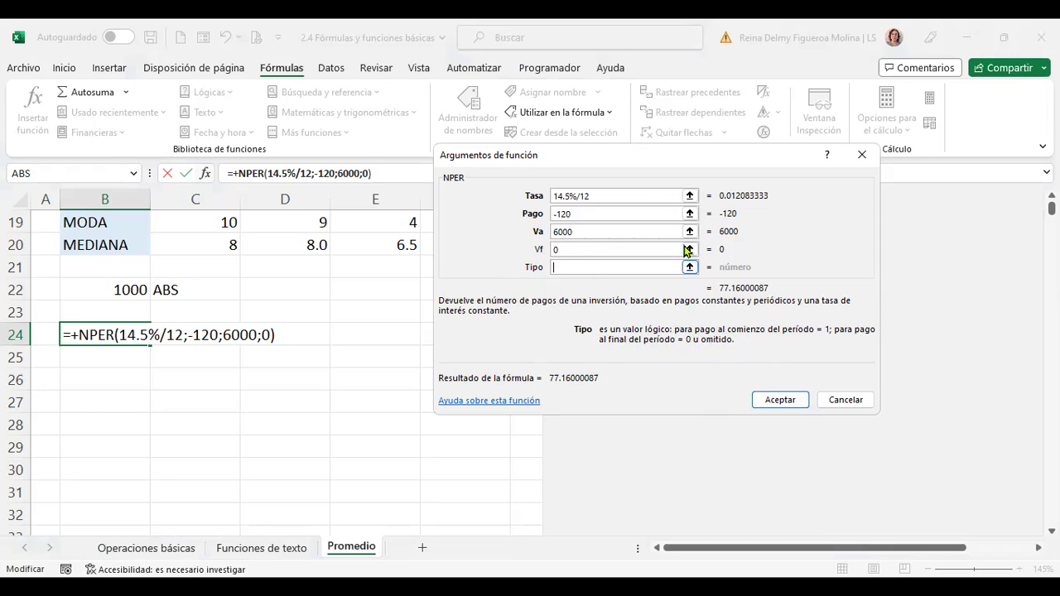
left_click(645, 193)
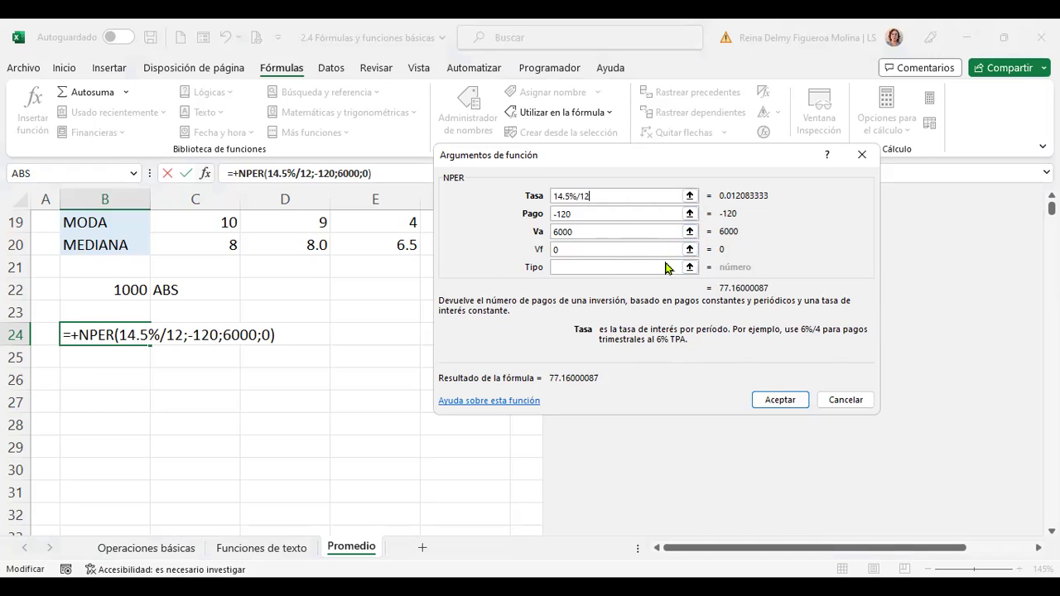
left_click(607, 215)
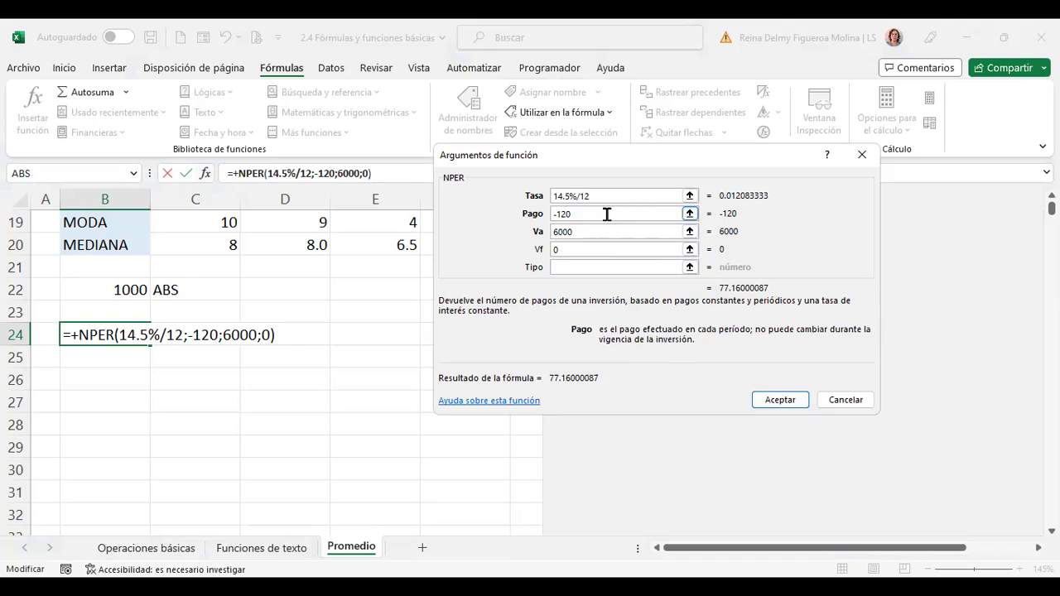
- Close the NPER arguments so B24 keeps 77.160001, then browse the Financieras function list from B25
left_click(791, 400)
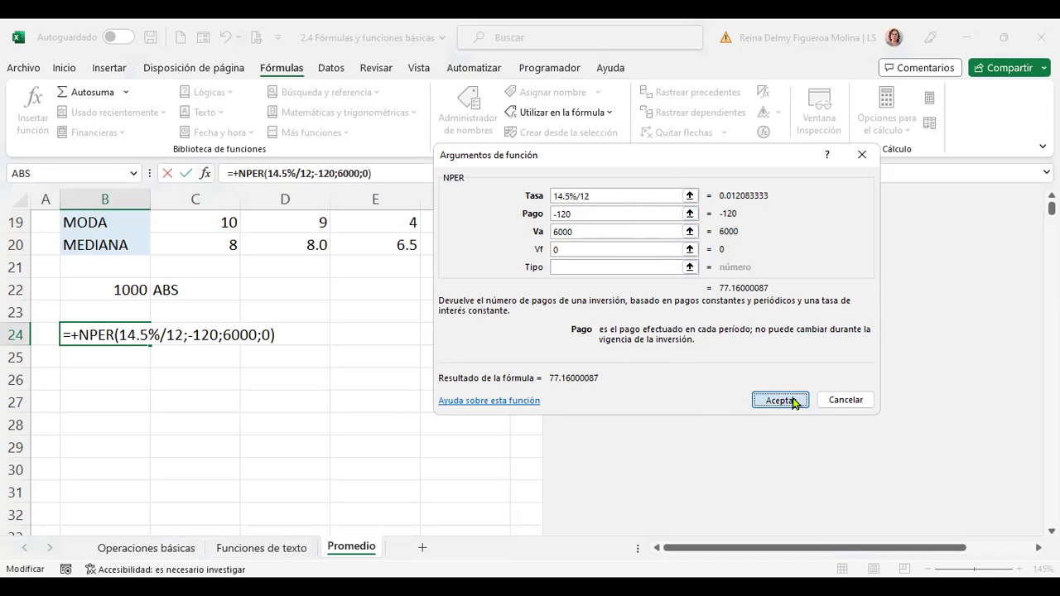
left_click(138, 355)
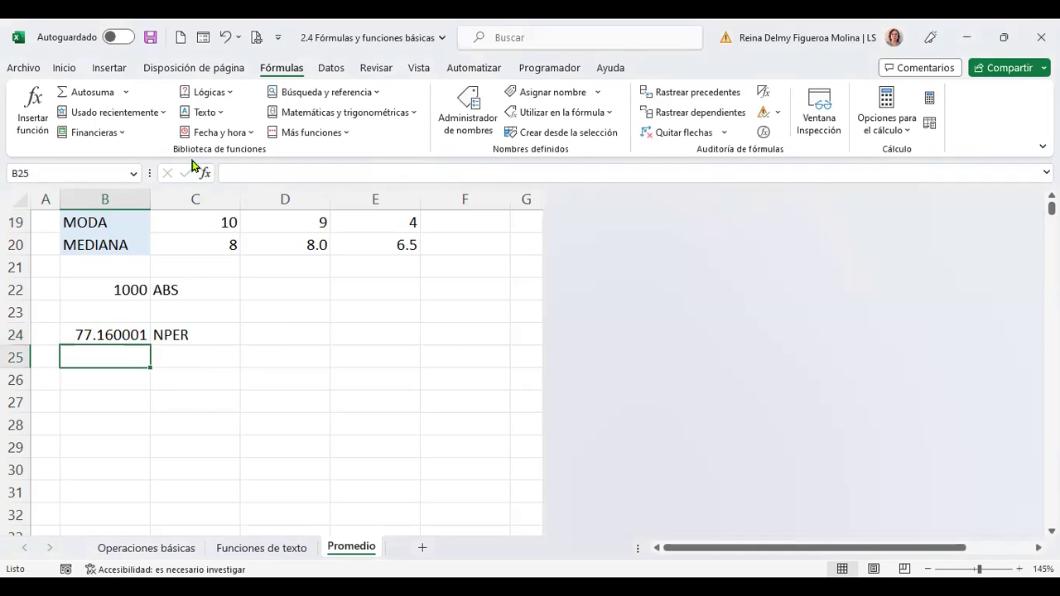
left_click(122, 136)
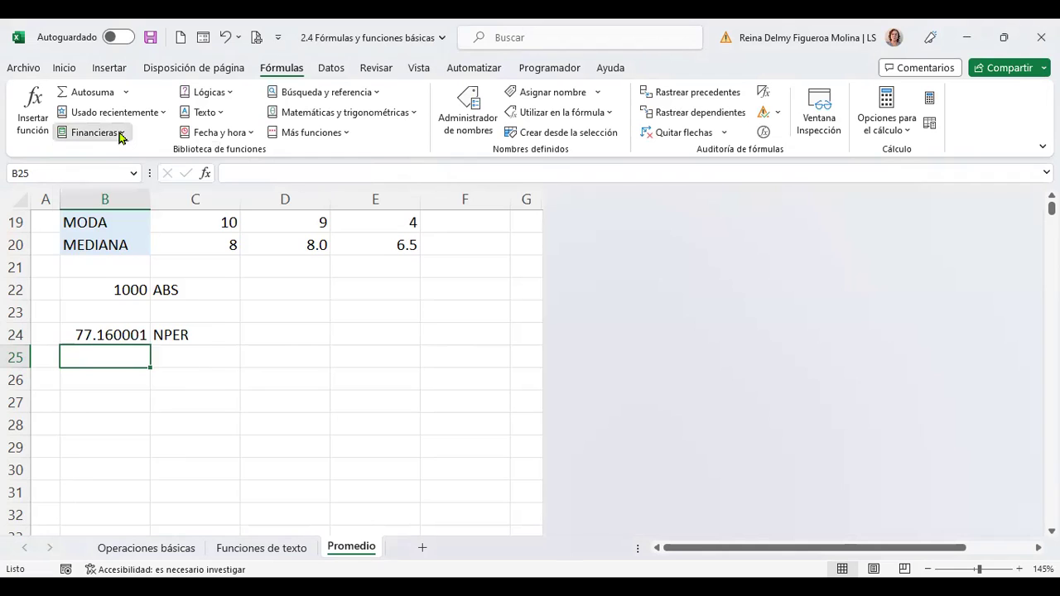
scroll(130, 350, "down", 1)
scroll(130, 350, "down", 2)
scroll(130, 350, "down", 2)
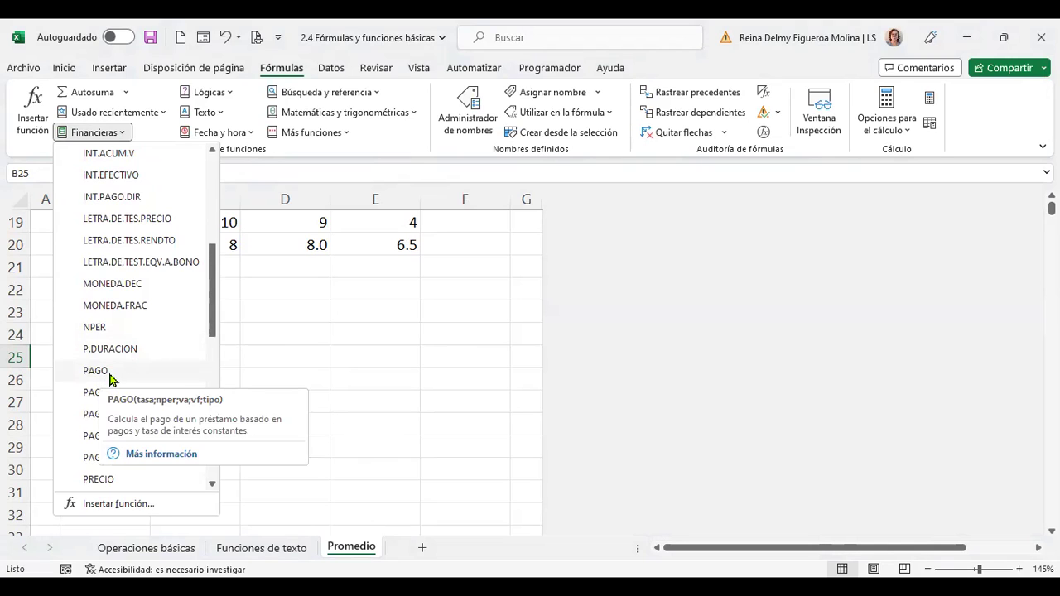
scroll(213, 333, "down", 1)
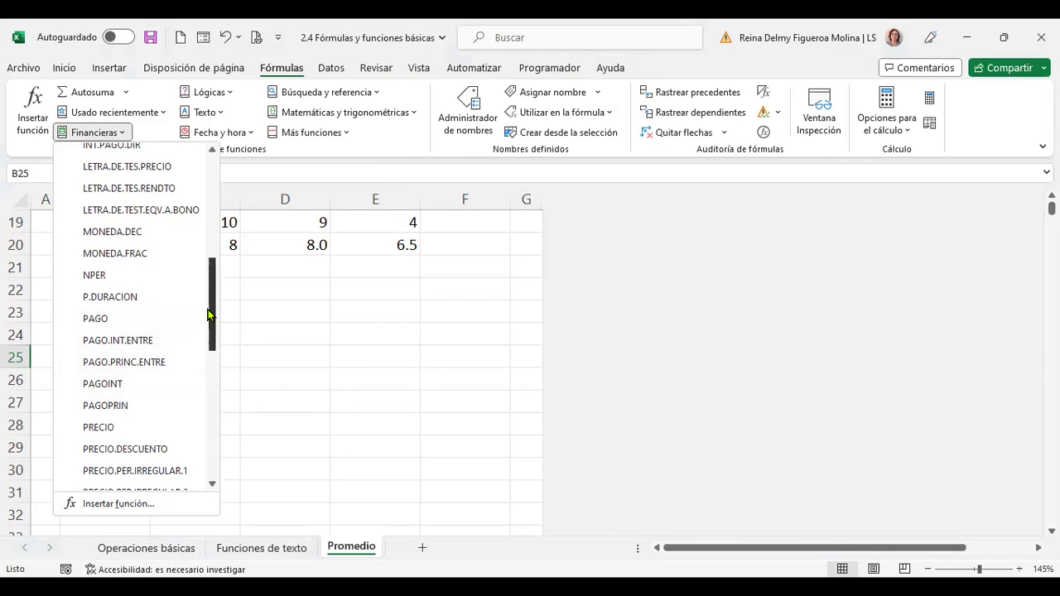
scroll(209, 328, "down", 1)
scroll(208, 331, "down", 1)
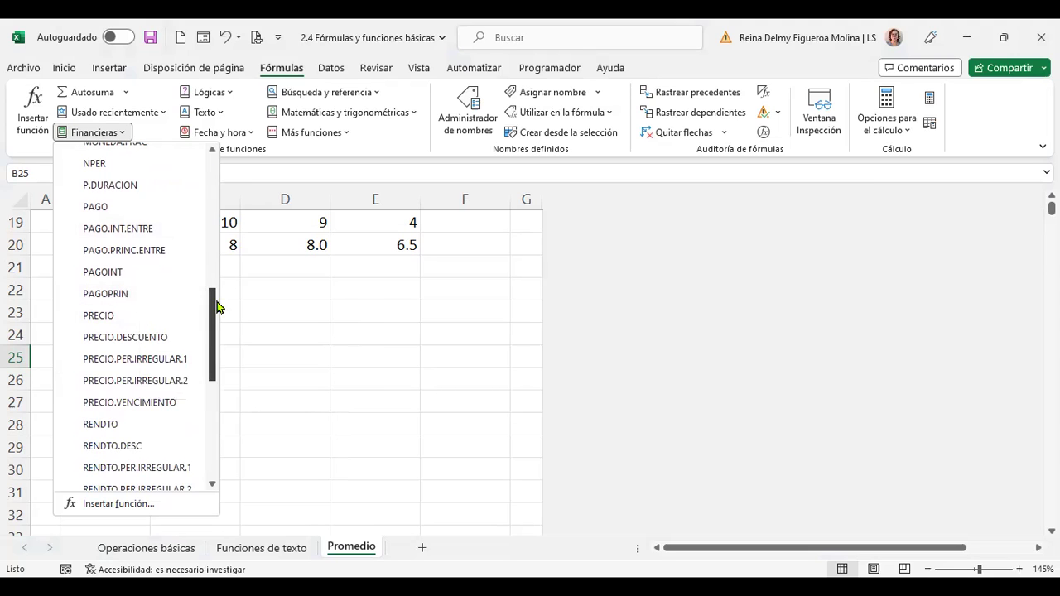
left_click_drag(212, 306, 212, 405)
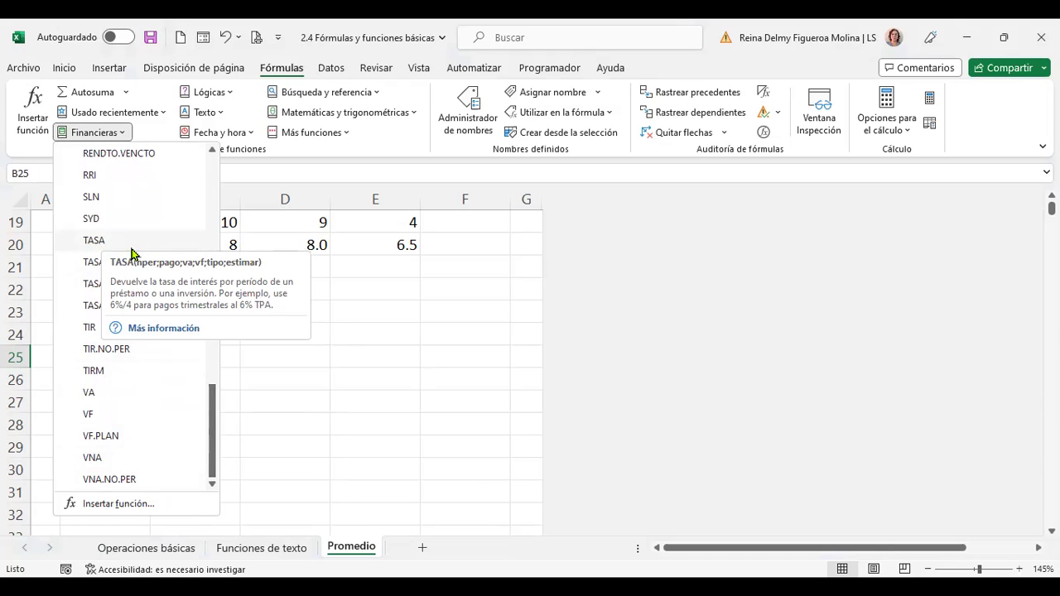
left_click(128, 134)
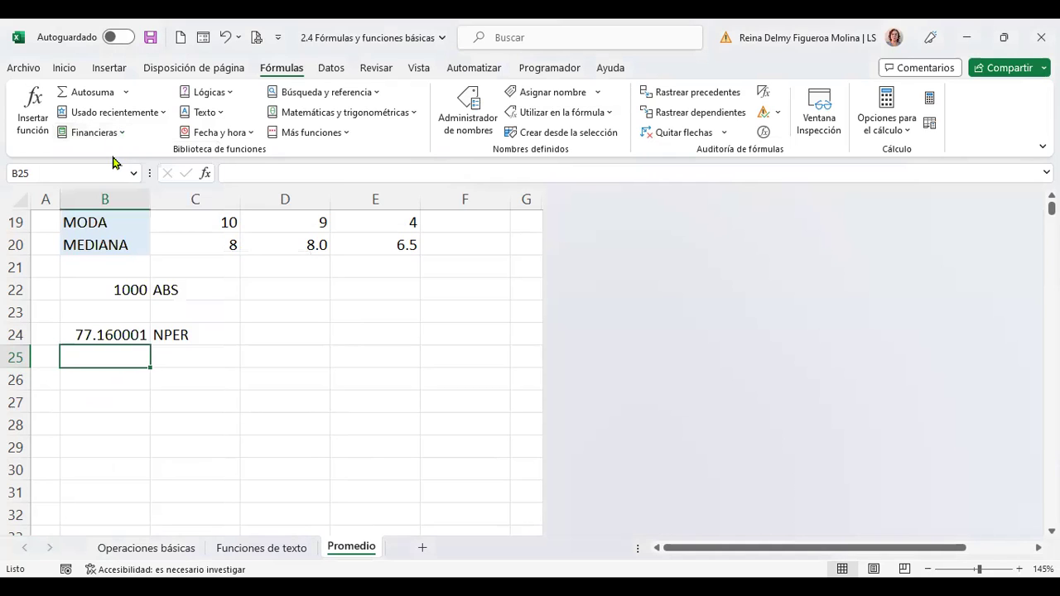
left_click(224, 93)
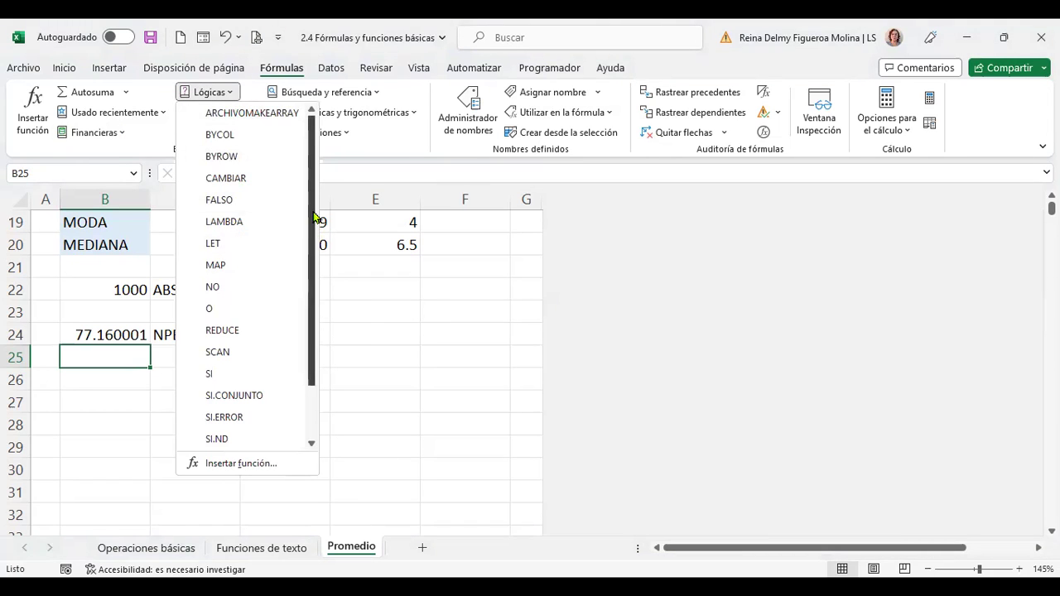
left_click_drag(312, 217, 310, 286)
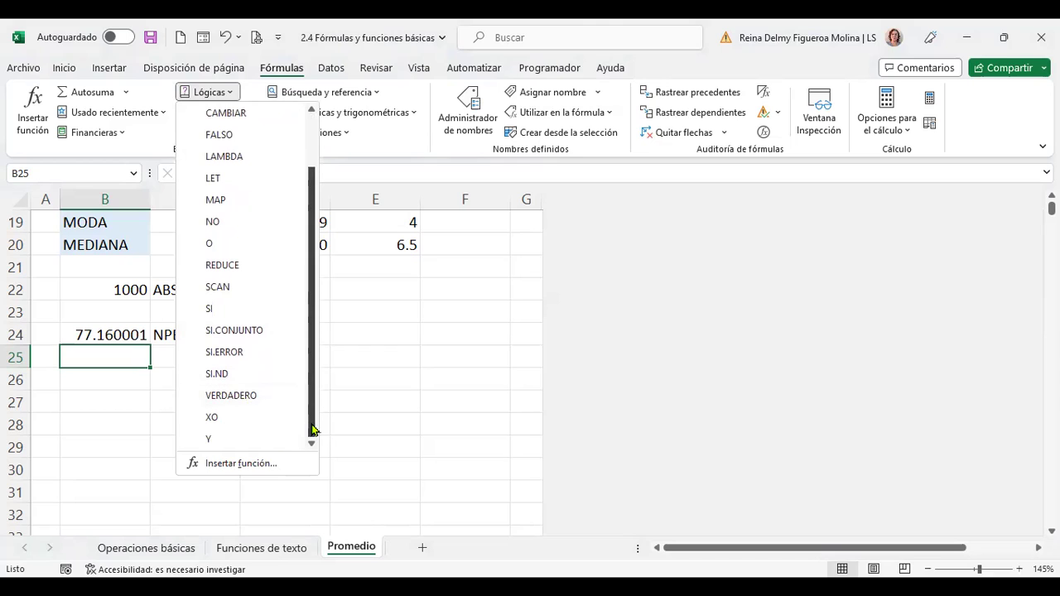
left_click_drag(311, 427, 317, 358)
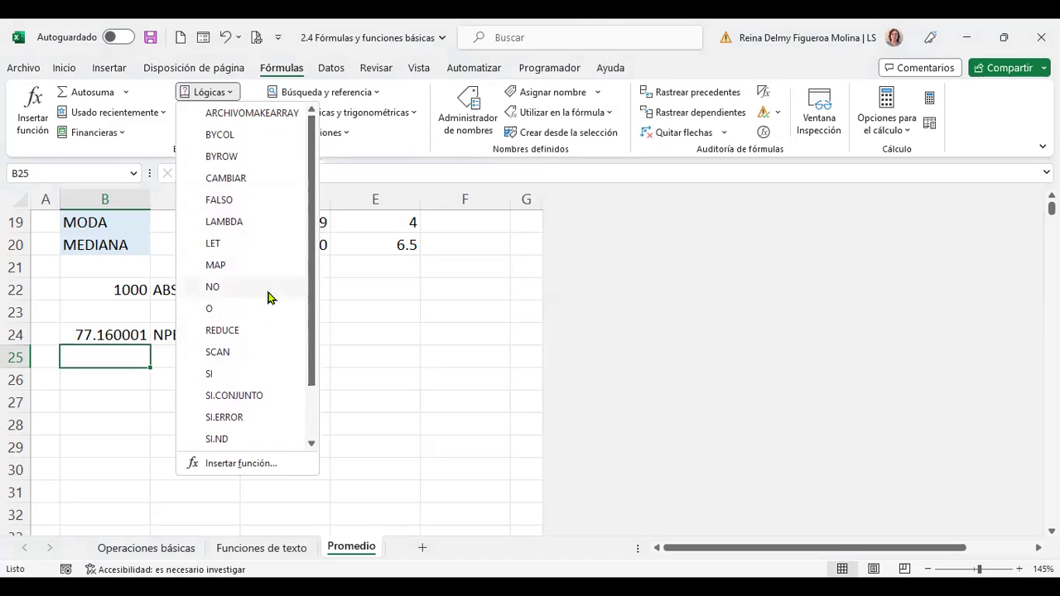
scroll(259, 348, "down", 1)
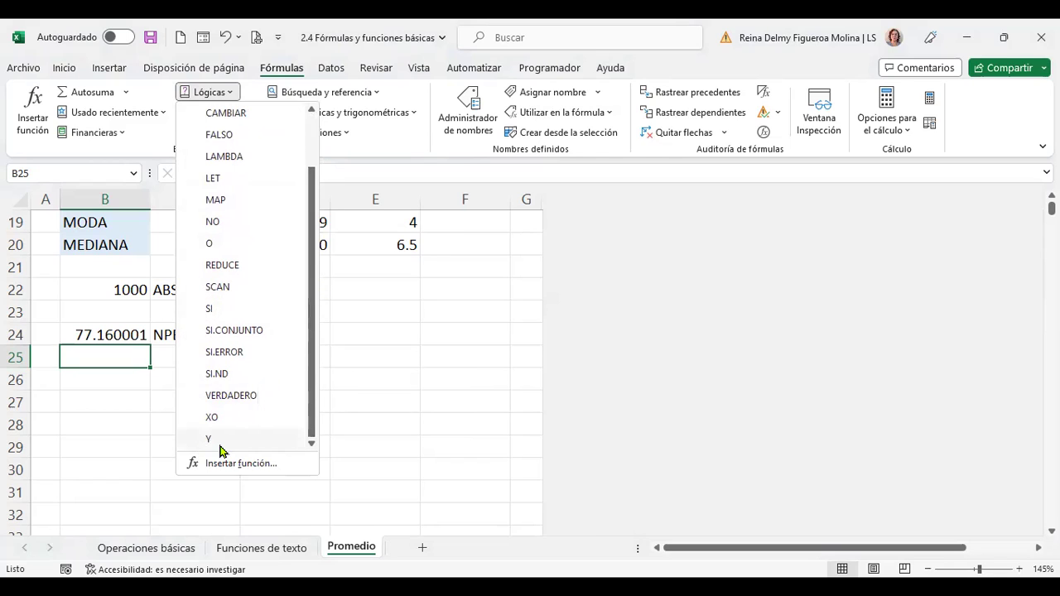
mouse_move(209, 244)
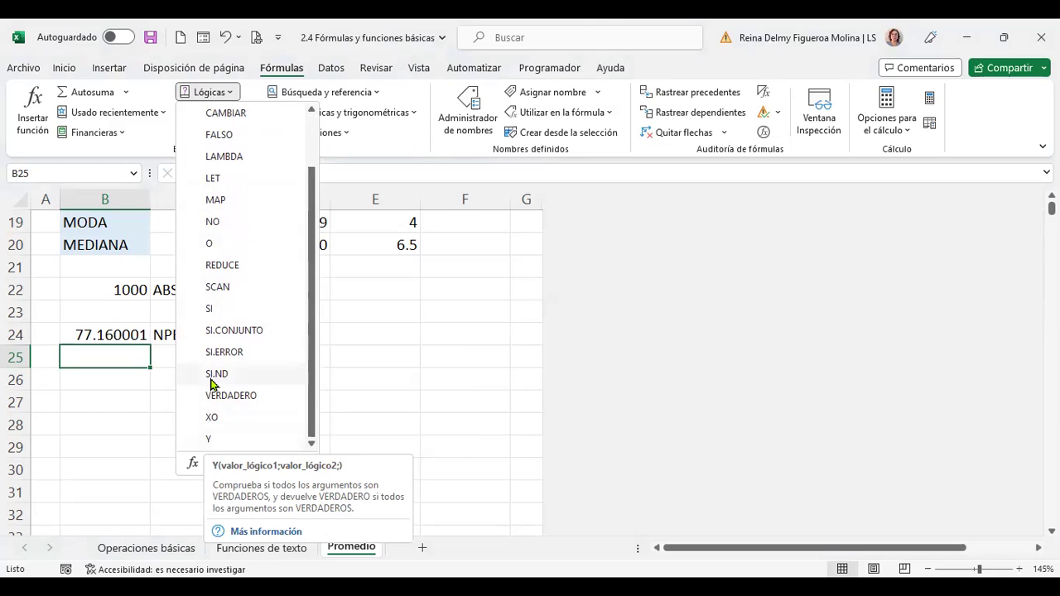
mouse_move(210, 309)
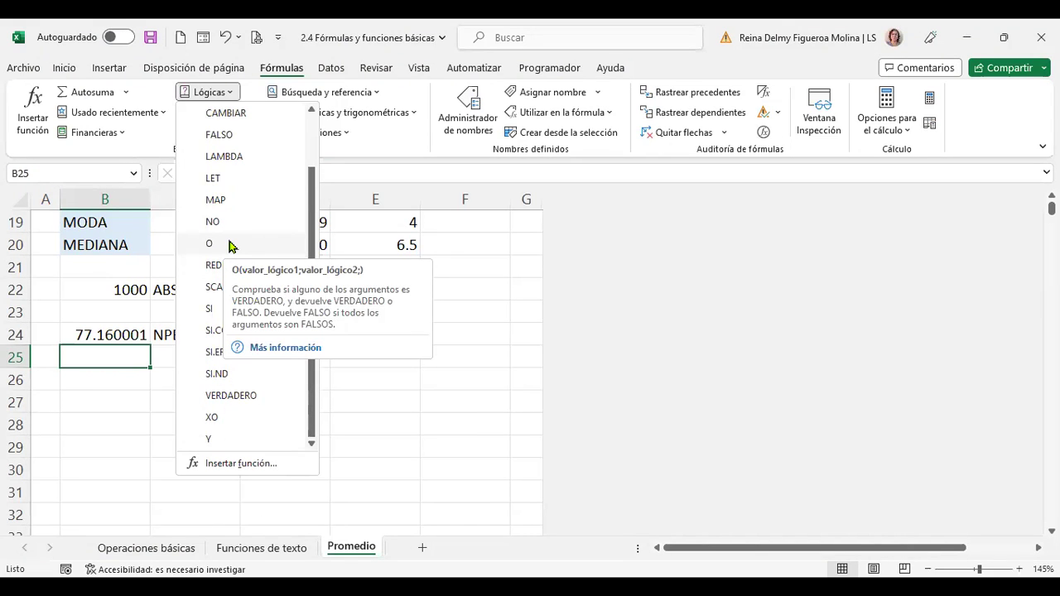
scroll(228, 246, "up", 1)
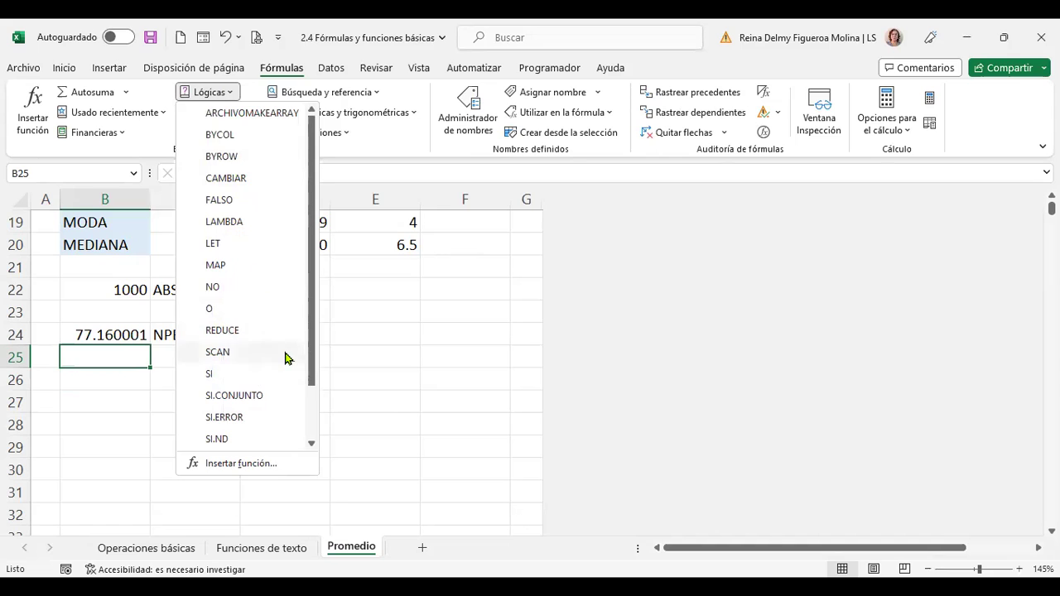
scroll(282, 352, "down", 1)
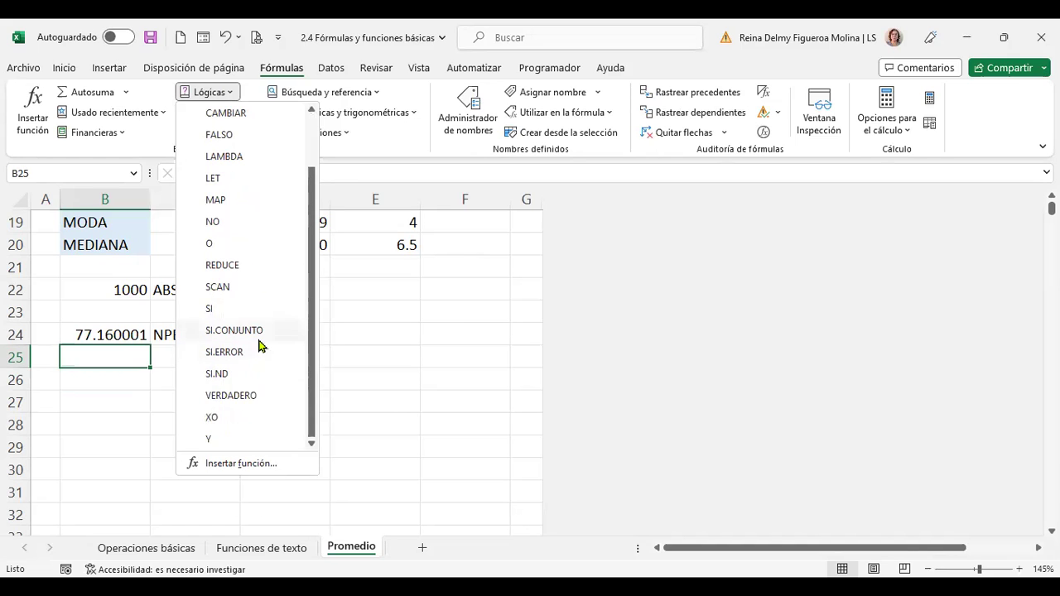
left_click(234, 93)
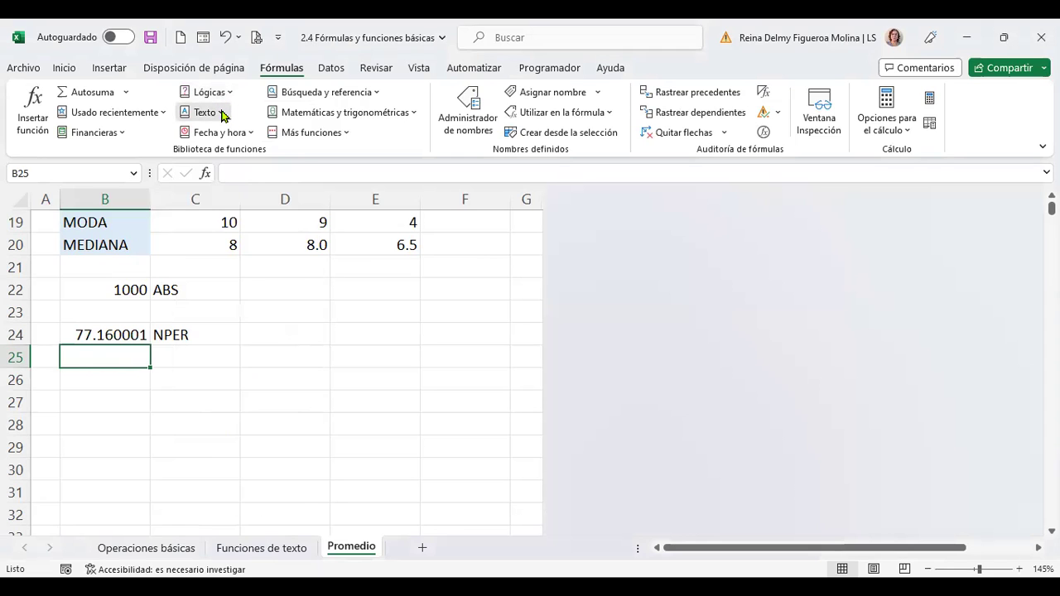
left_click(224, 113)
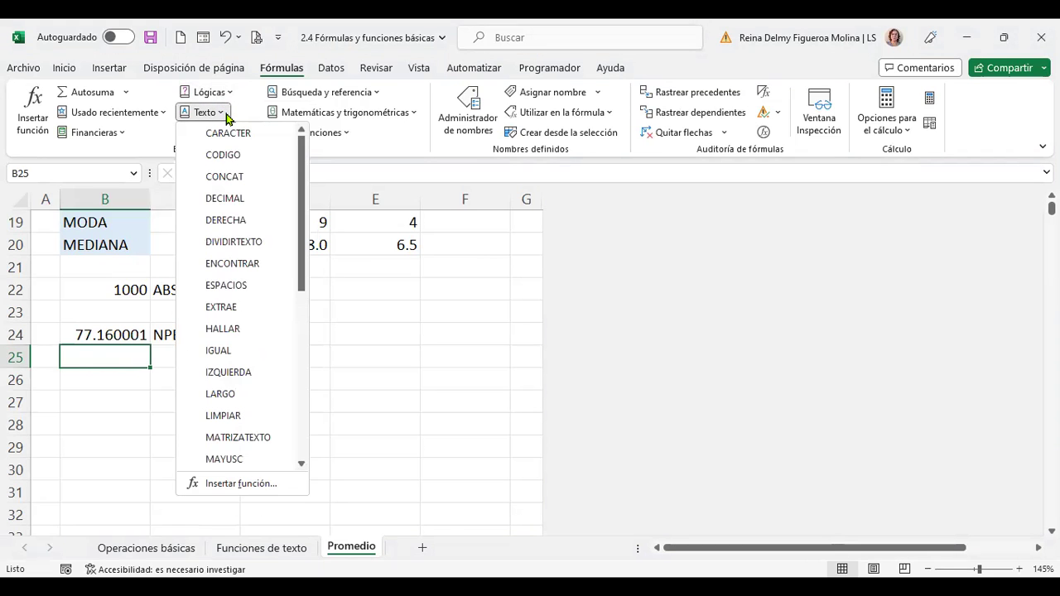
left_click(264, 201)
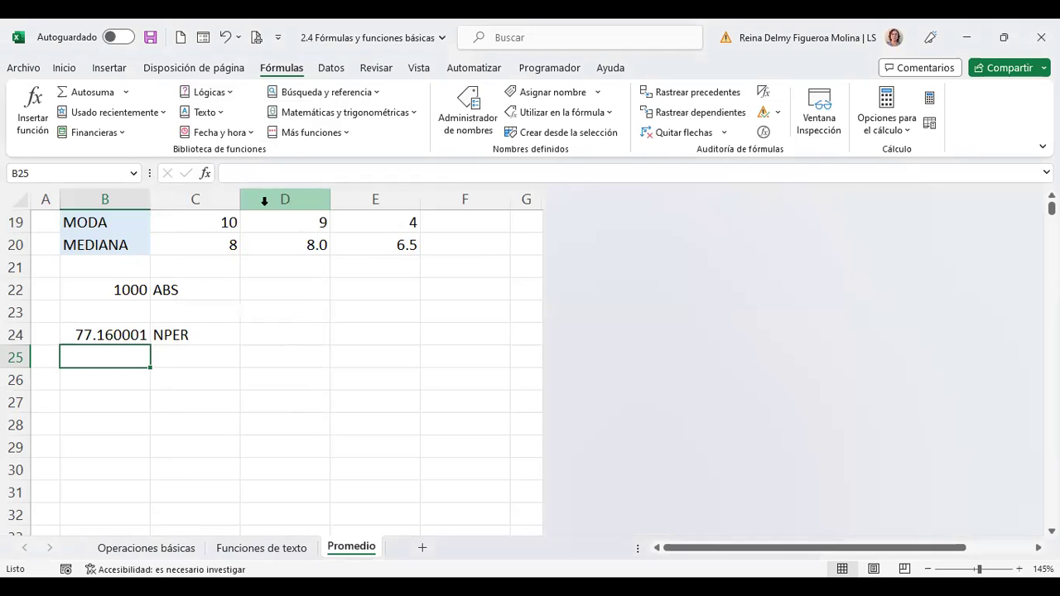
left_click(222, 113)
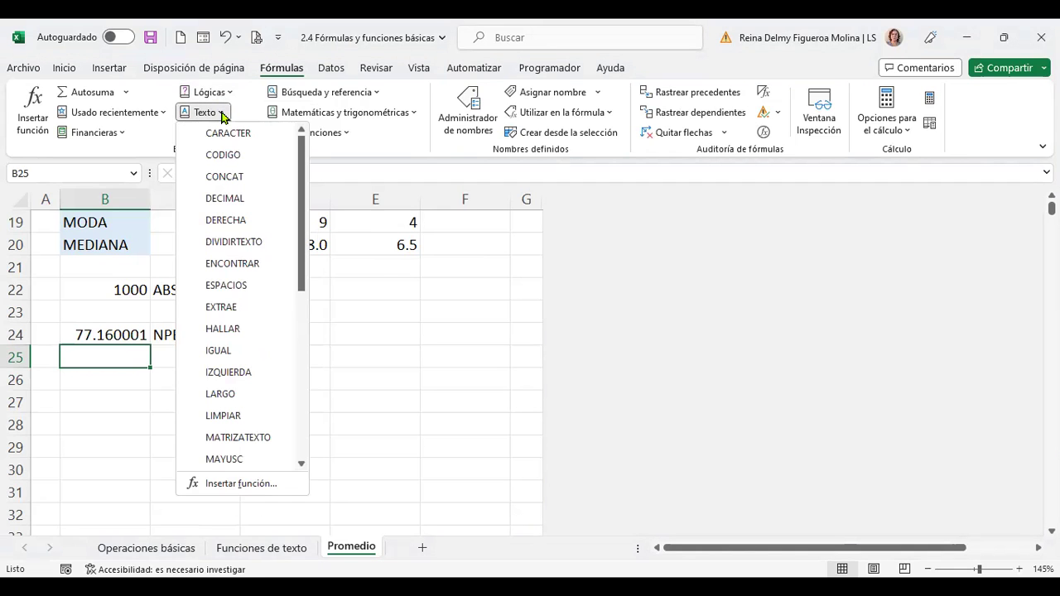
mouse_move(229, 133)
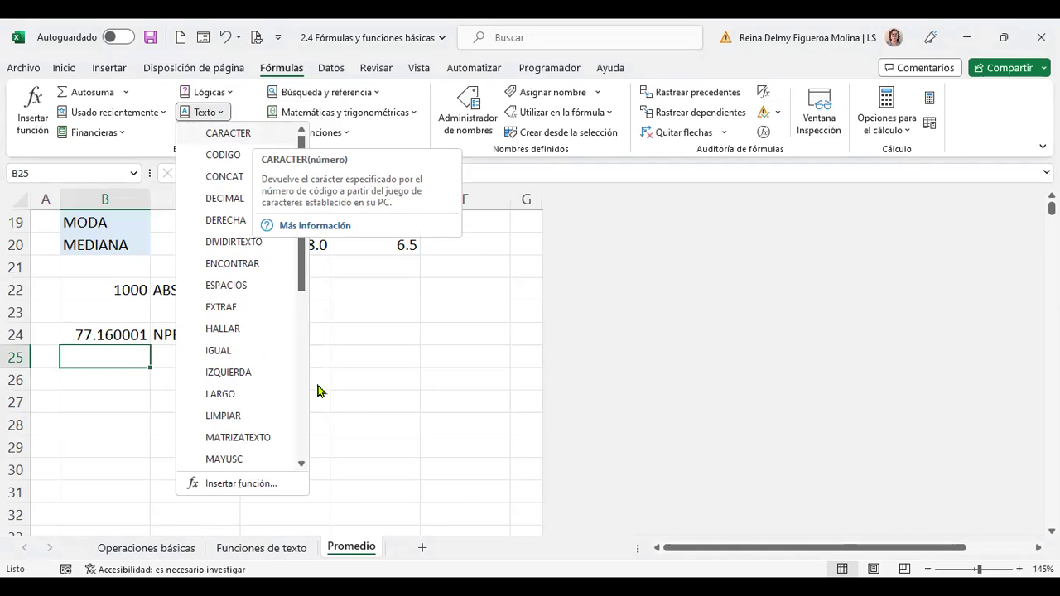
left_click(449, 393)
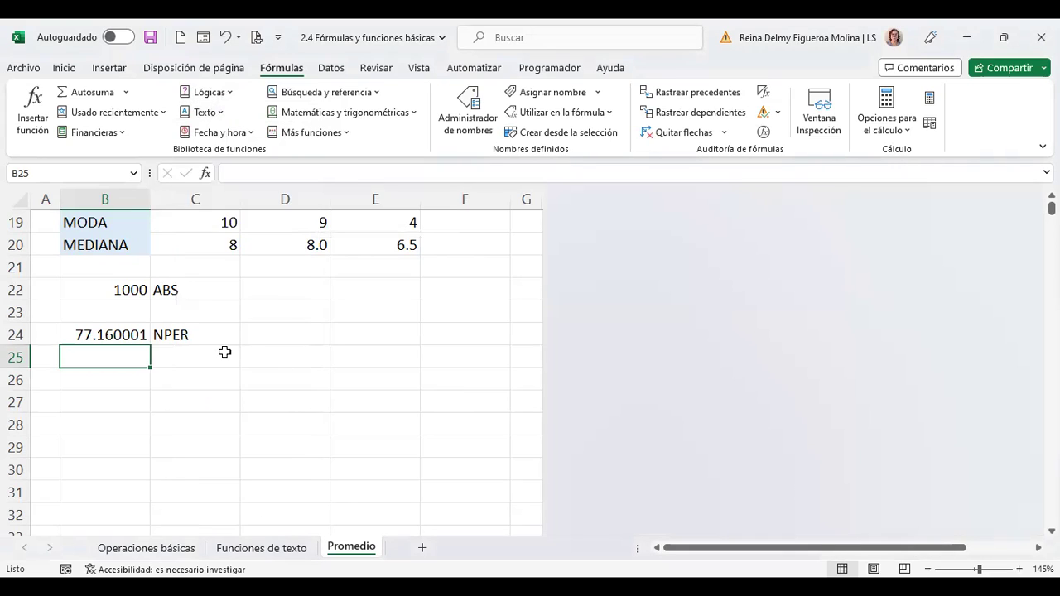
left_click(224, 357)
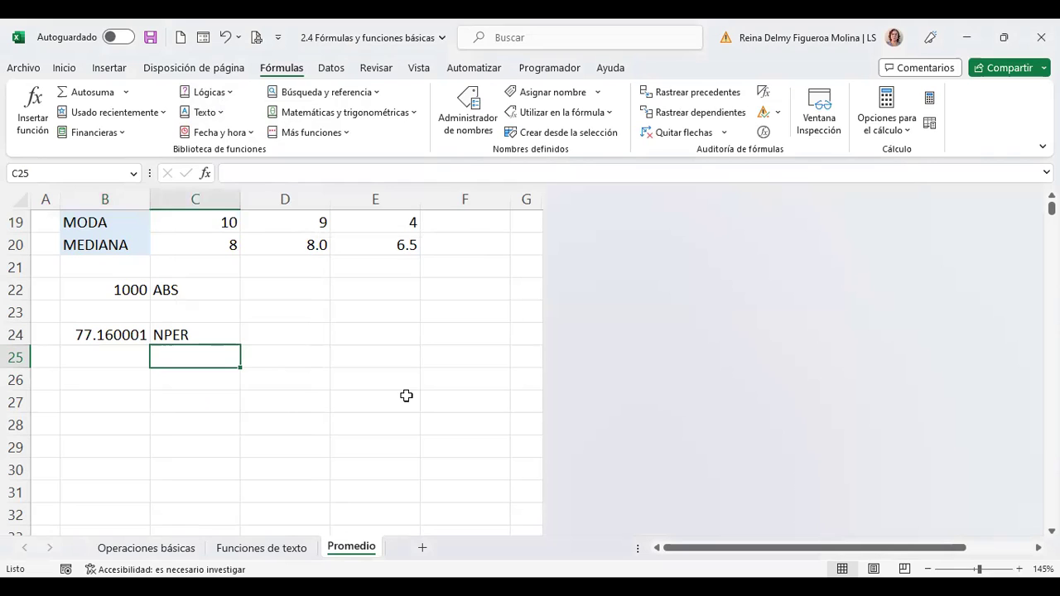
left_click(217, 114)
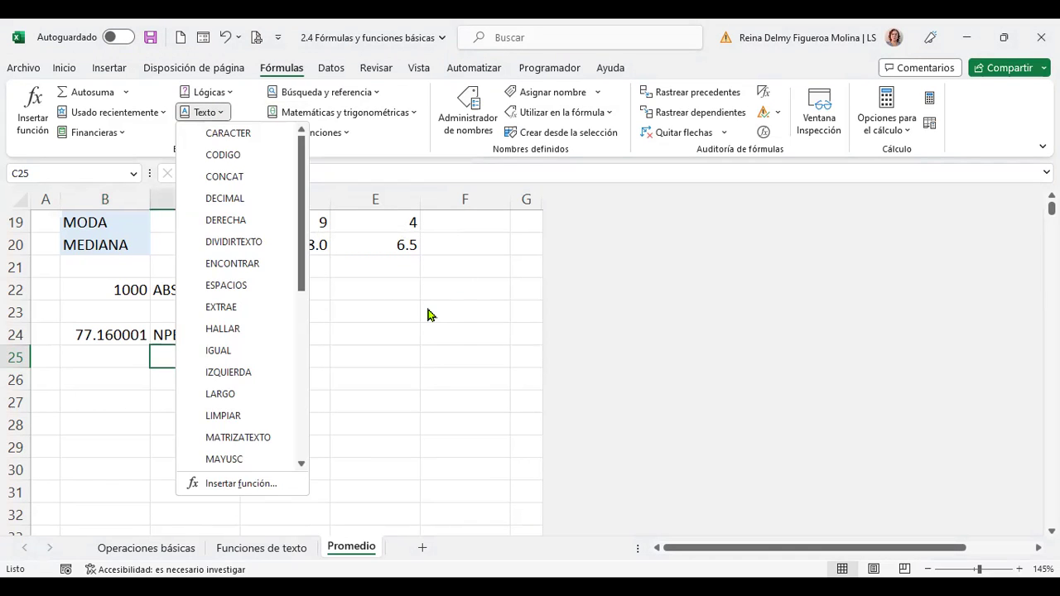
left_click(451, 347)
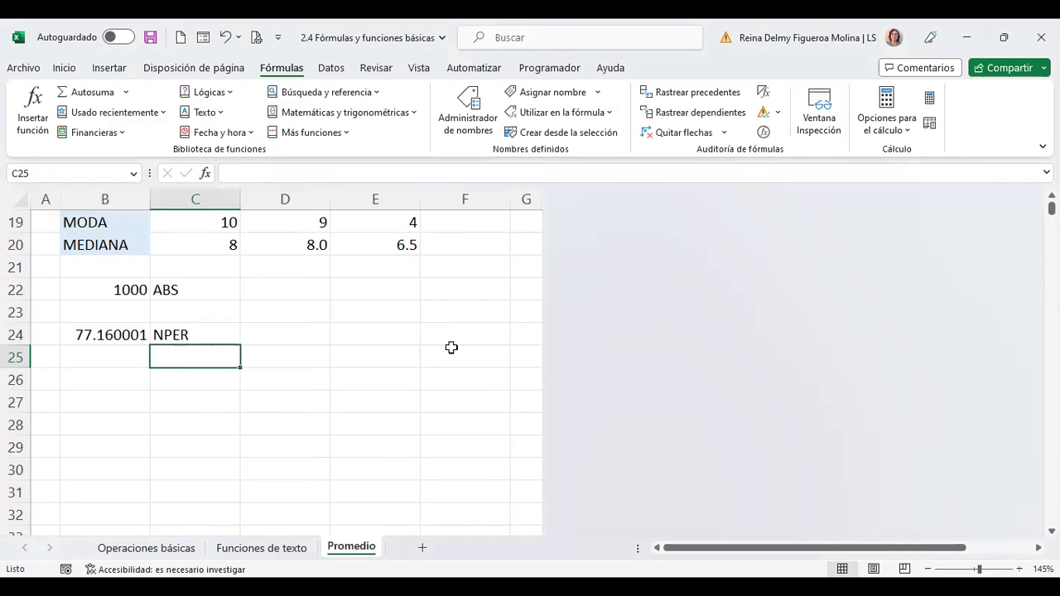
- Enter CARÁCTER in C25, ^ in D25 and code 94 in E25, then start a CARÁCTER formula in B25
type("CARA")
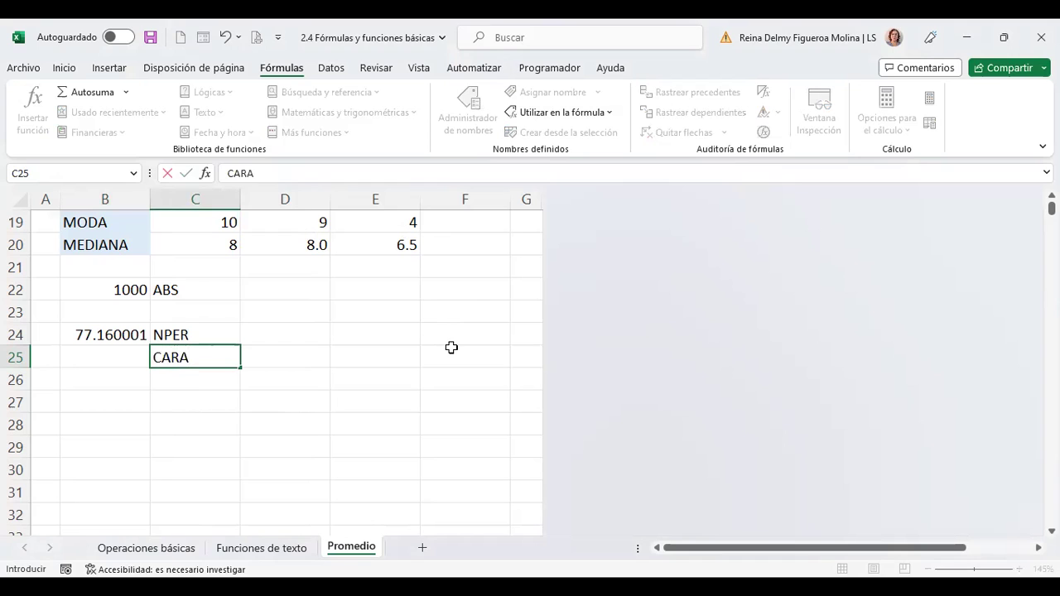
type("CTER")
key("Return")
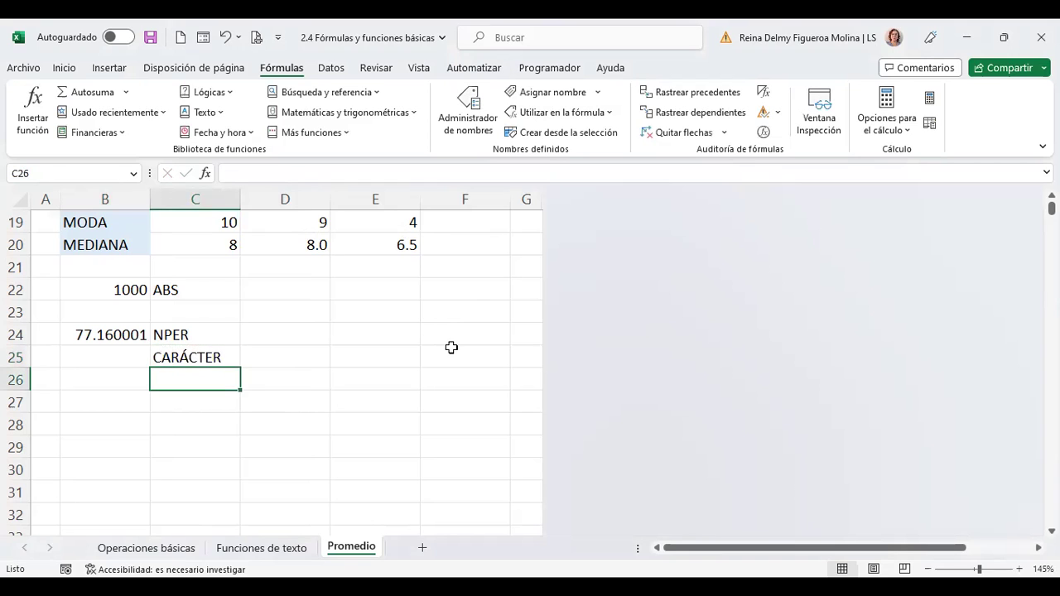
key("Up")
key("Right")
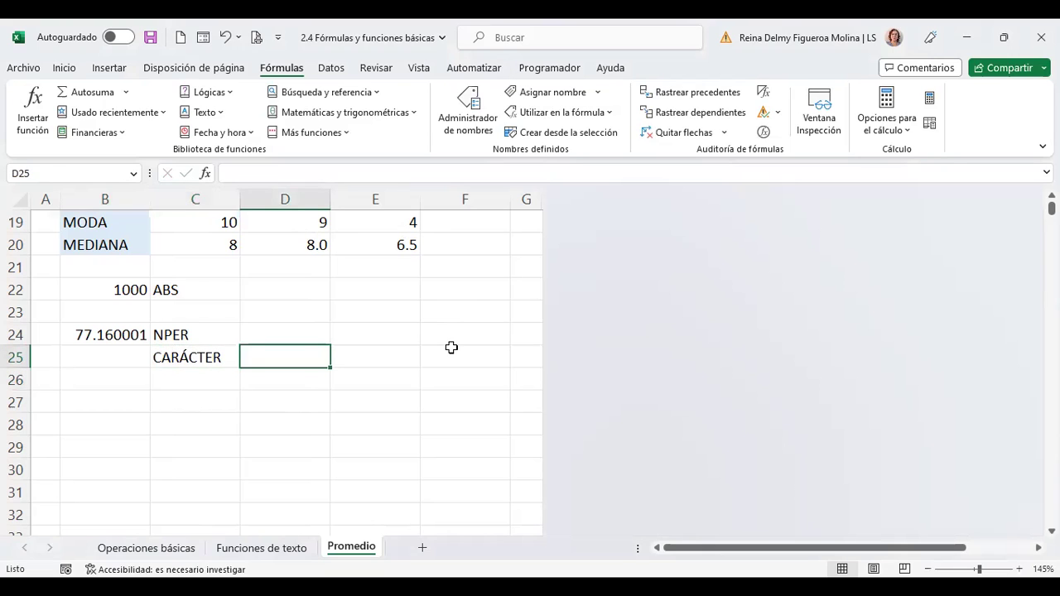
type("^")
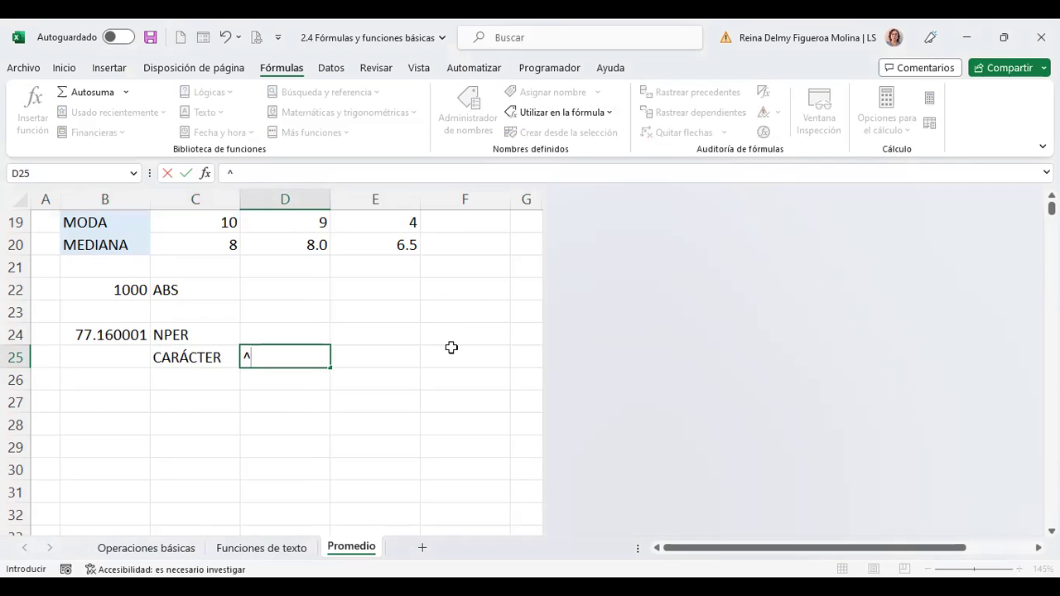
key("Return")
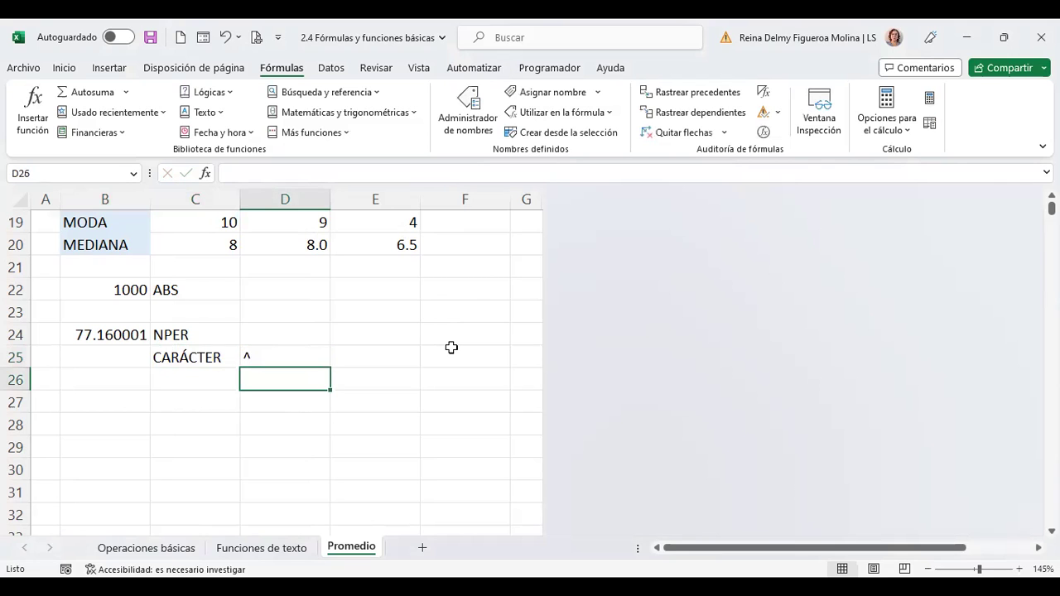
key("Up")
key("Right")
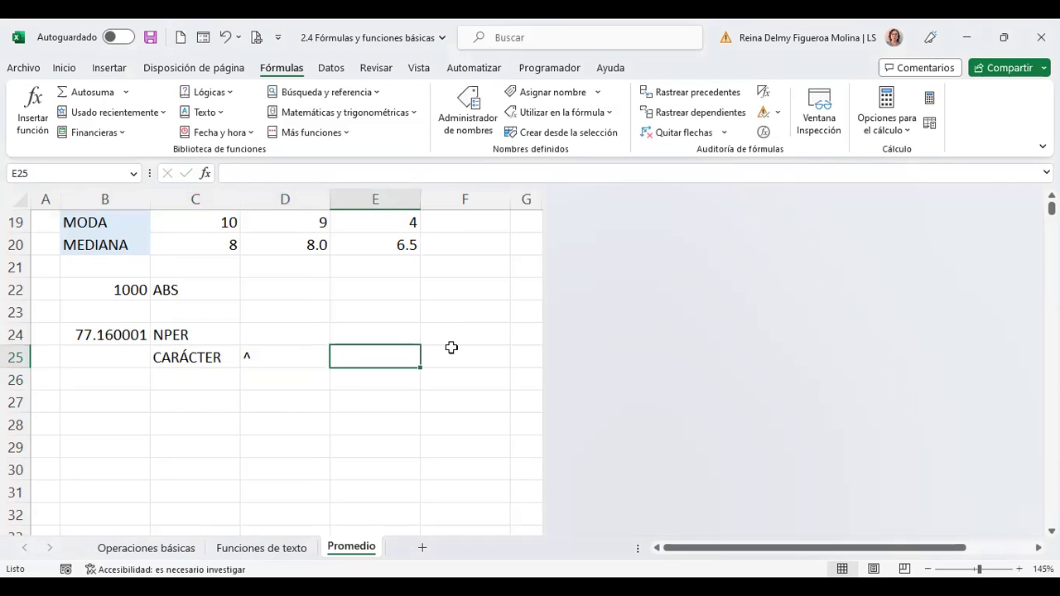
type("94")
key("ctrl+Return")
key("Left")
key("Left")
key("Left")
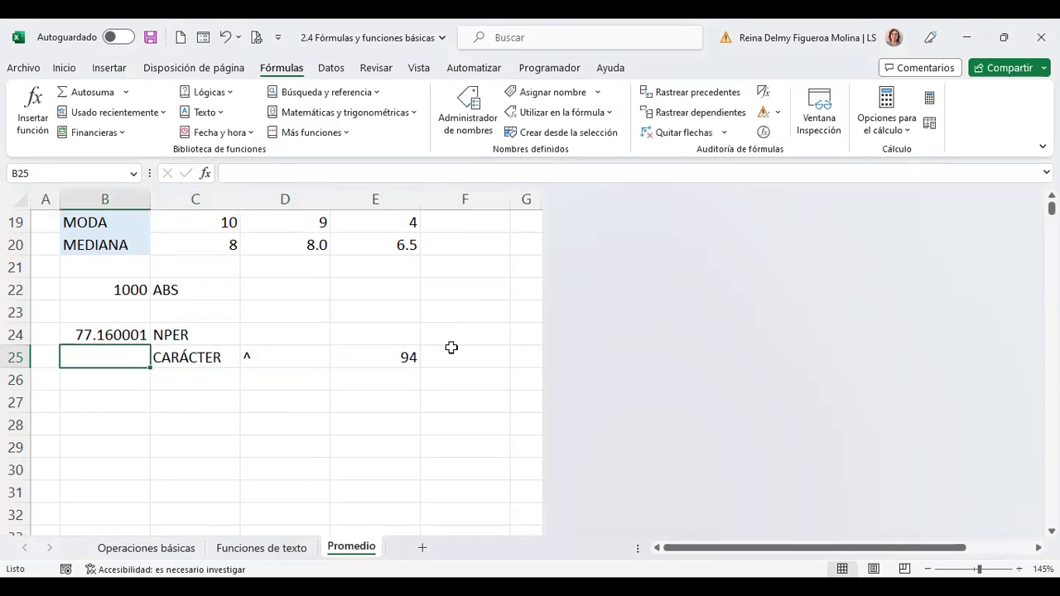
type("+")
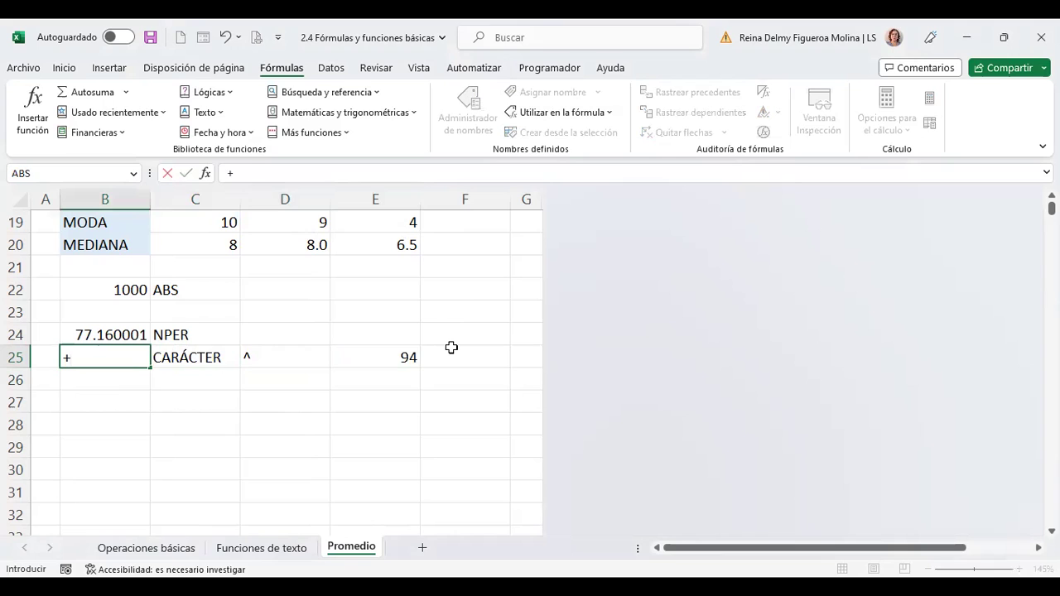
type("CAR")
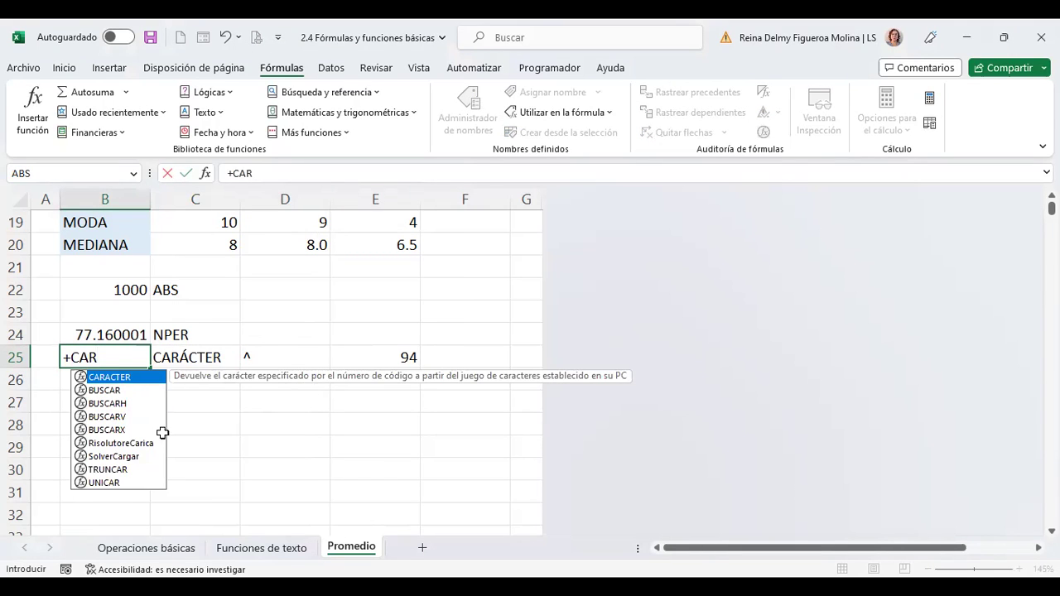
- Complete B25's CARACTER formula using E25's code so it returns ^
key("Tab")
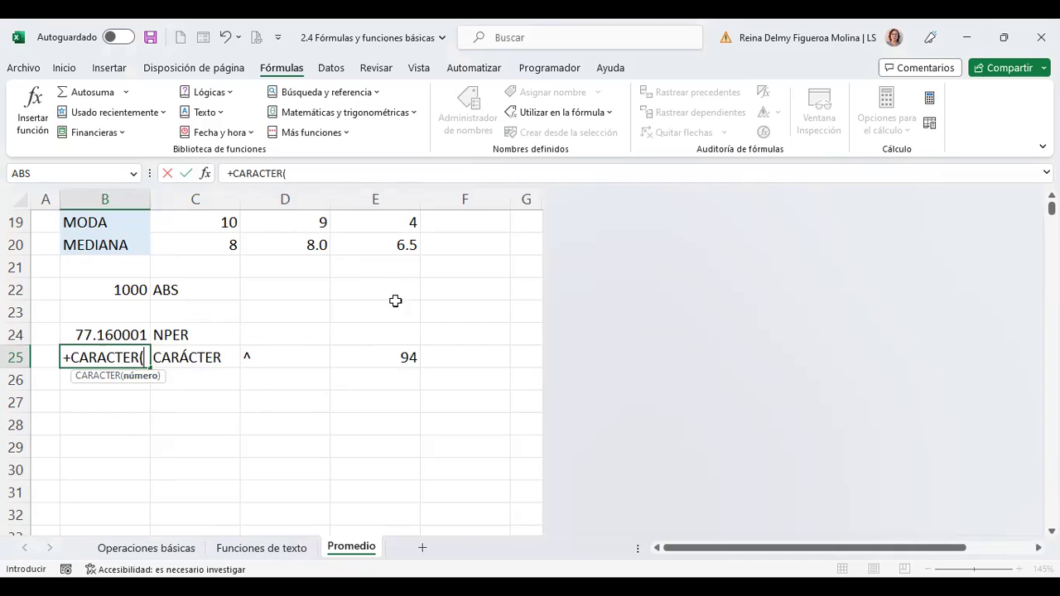
left_click(405, 356)
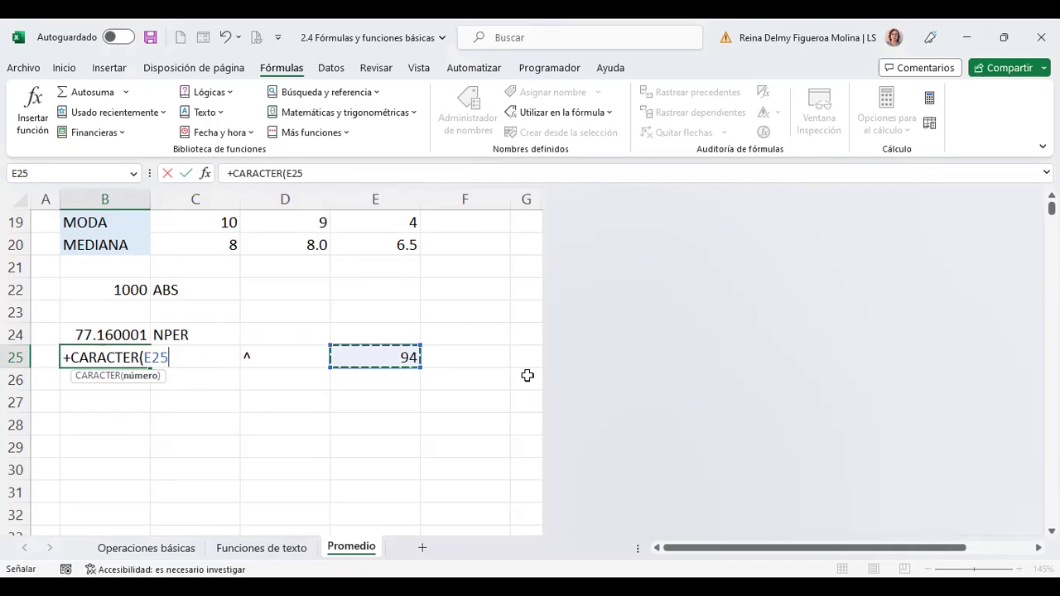
key("Return")
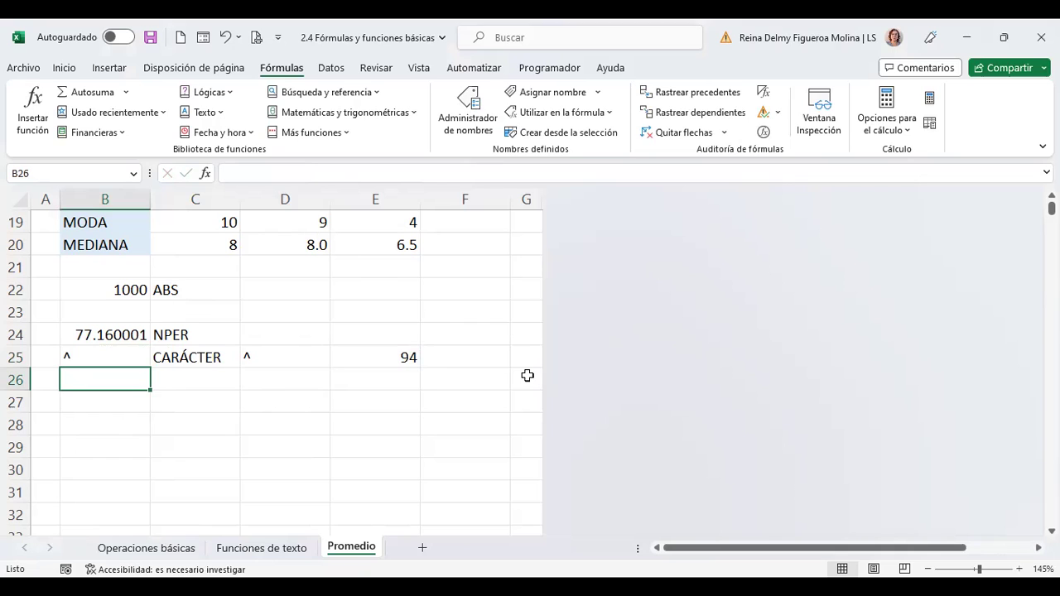
- Enter =+CARACTER(64) in B26 to return the @ symbol
type("+CARA")
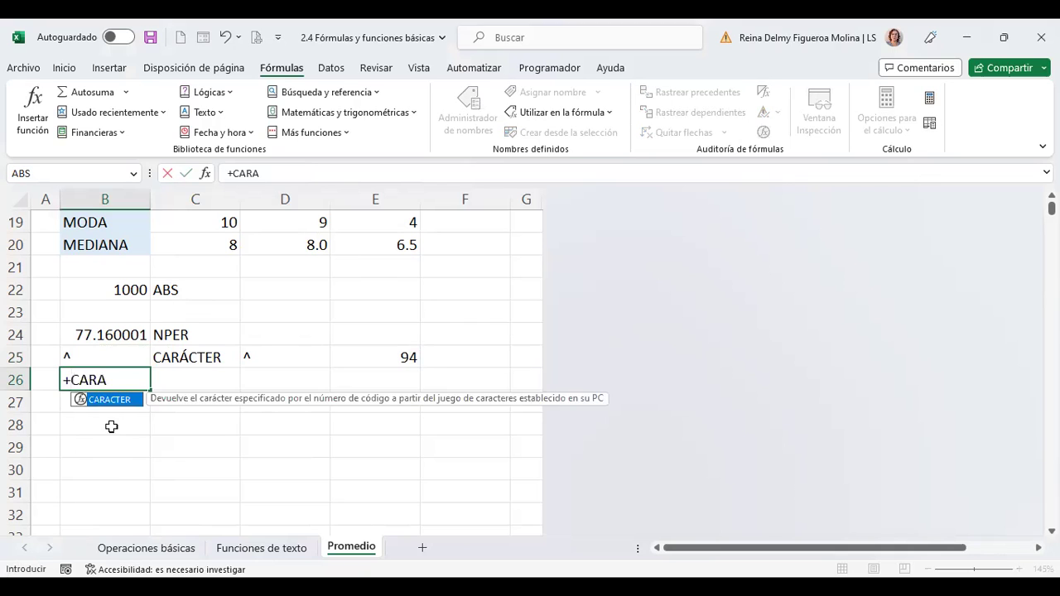
double_click(113, 404)
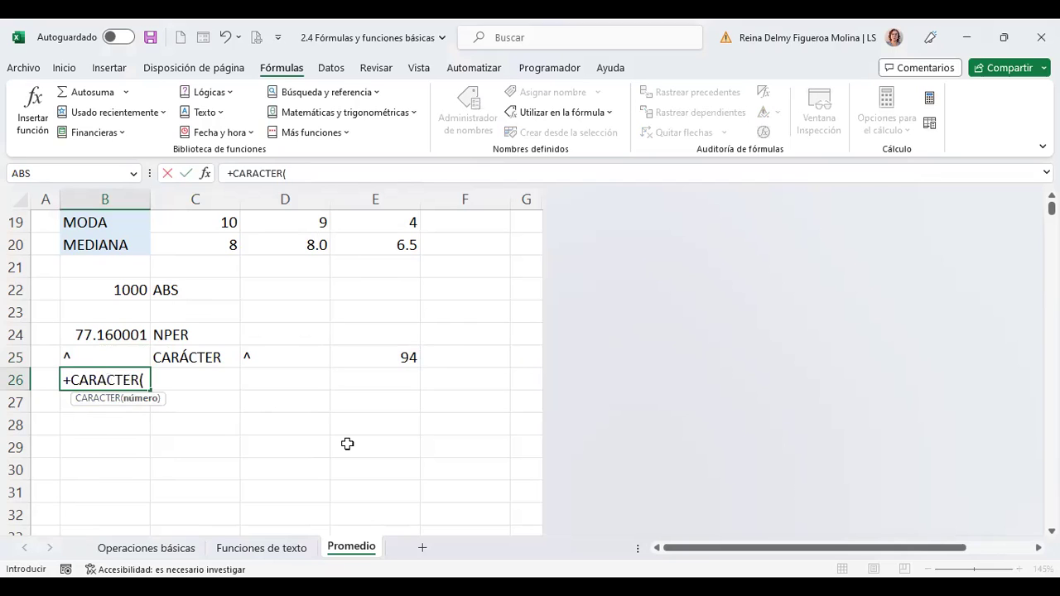
type("64")
key("Return")
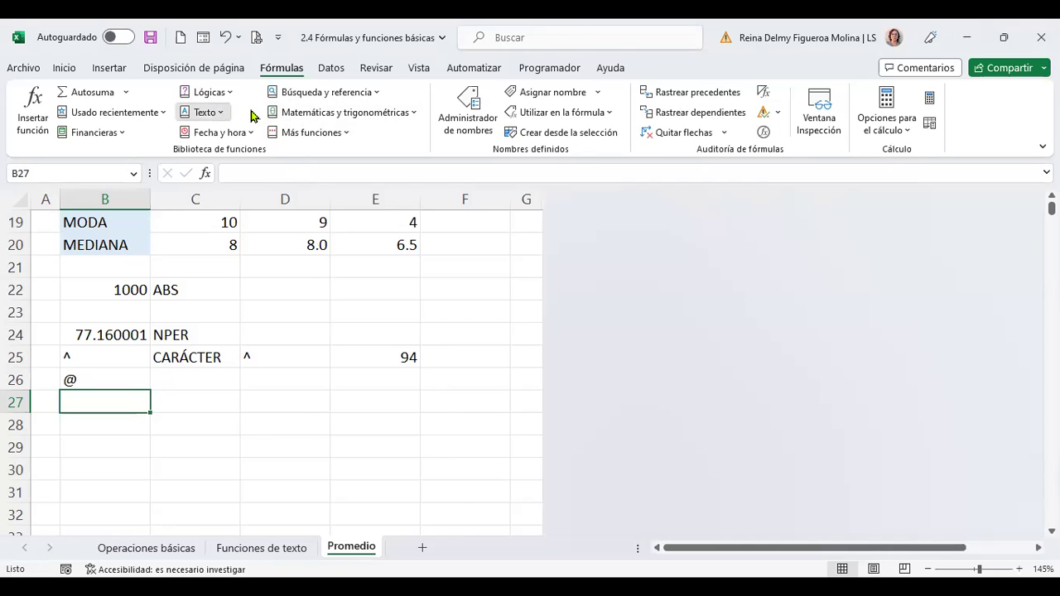
left_click(207, 111)
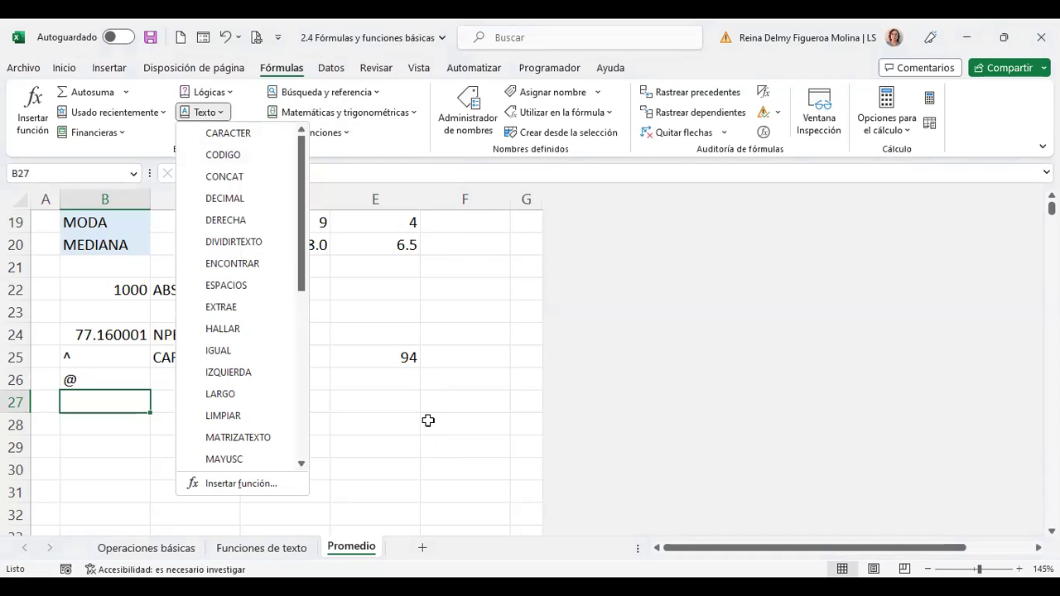
left_click(133, 414)
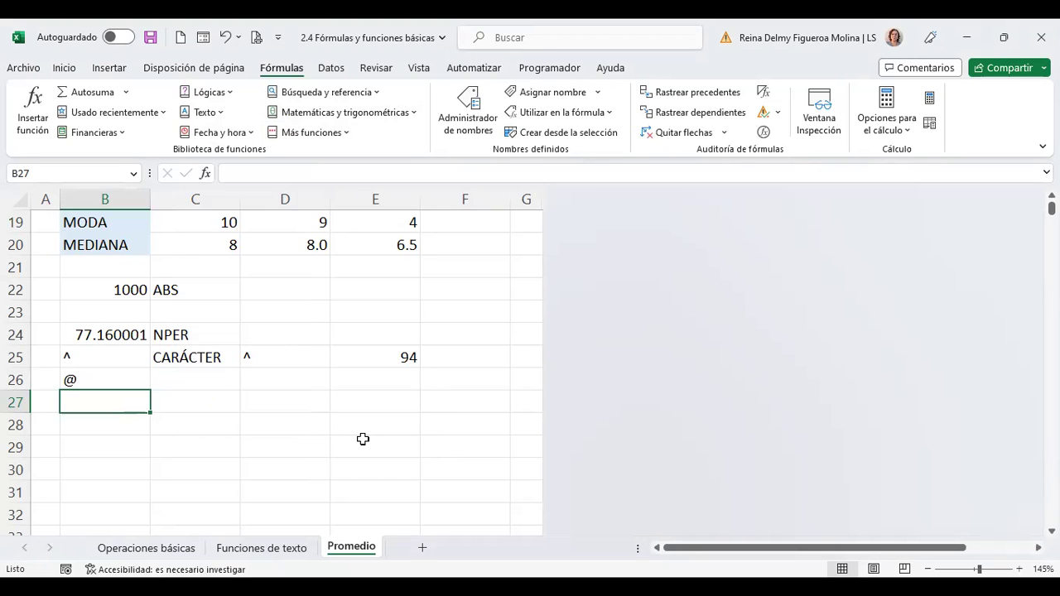
- Put a backslash in B27 and label C27 'CÓDIGO'
type("\\")
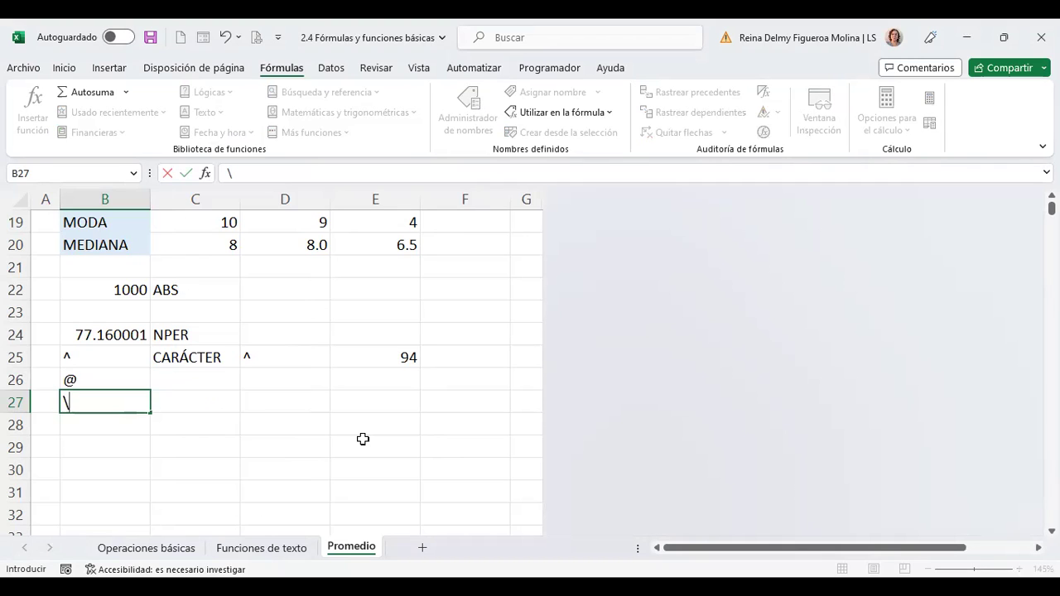
key("Return")
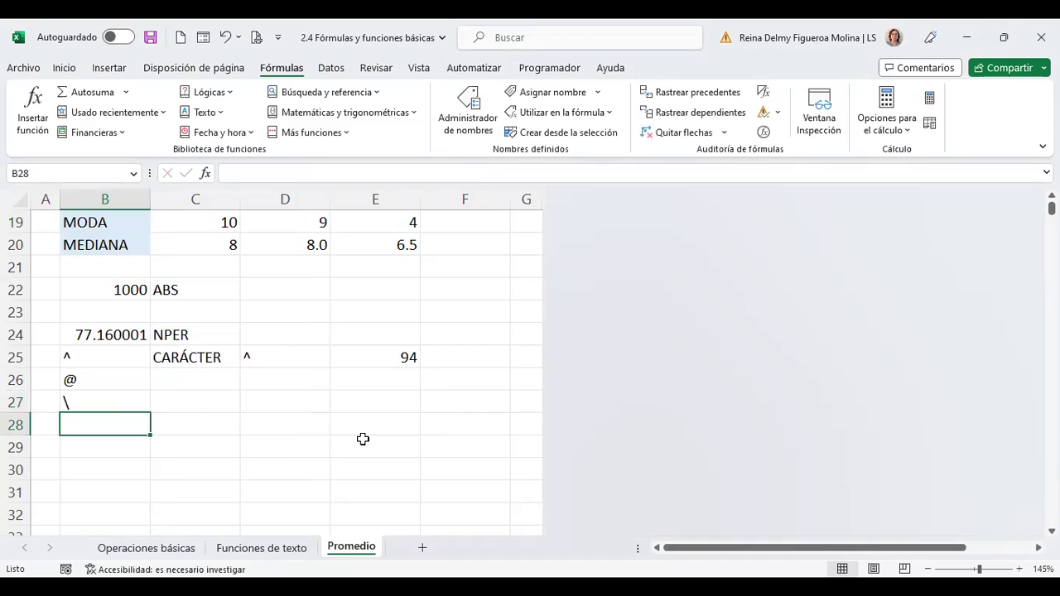
key("Up")
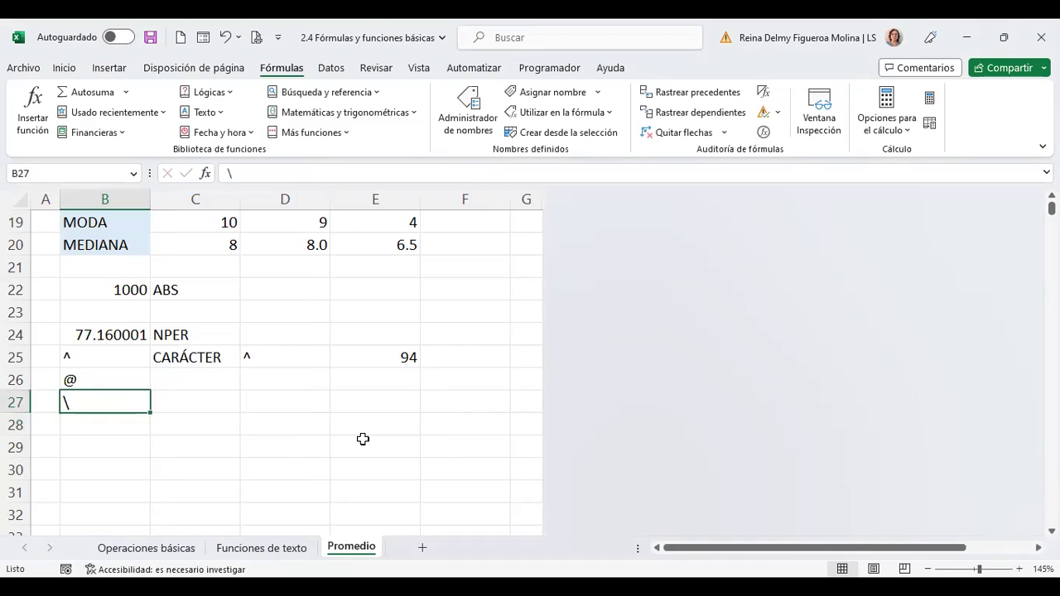
key("Right")
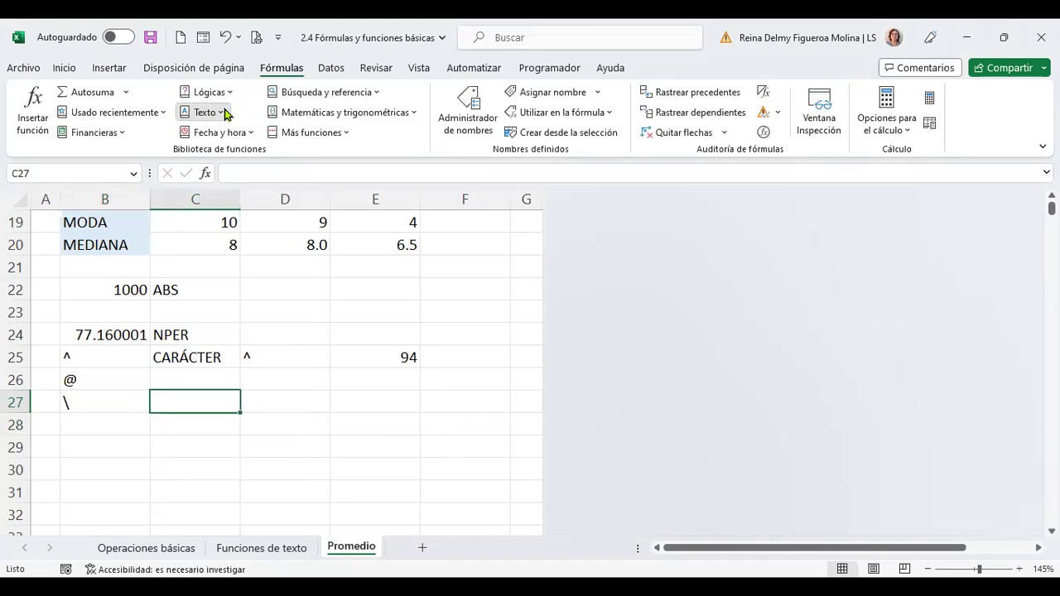
left_click(224, 113)
left_click(396, 327)
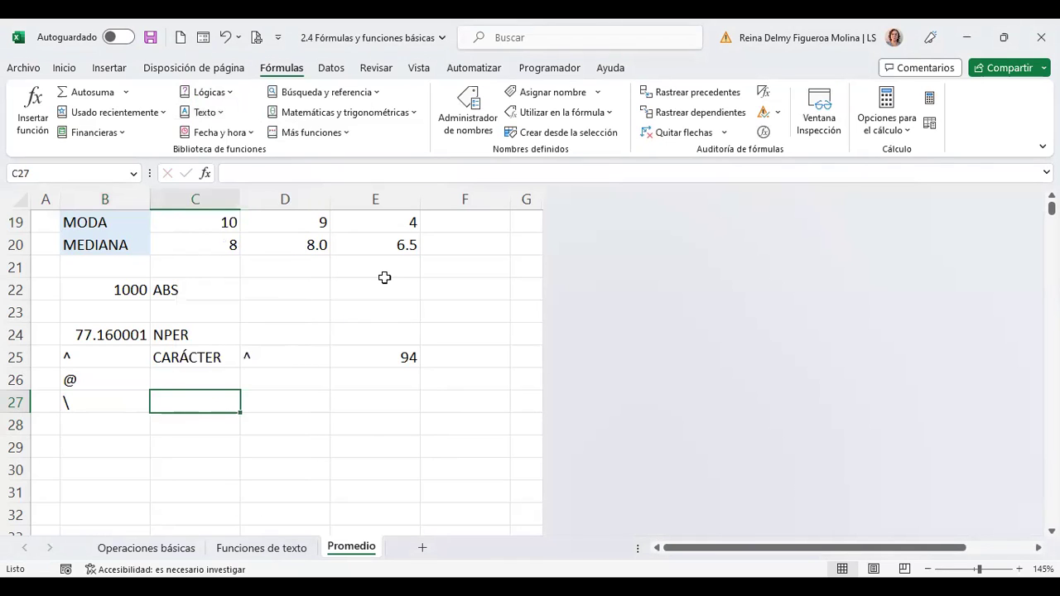
type("CÓDIGO")
key("Return")
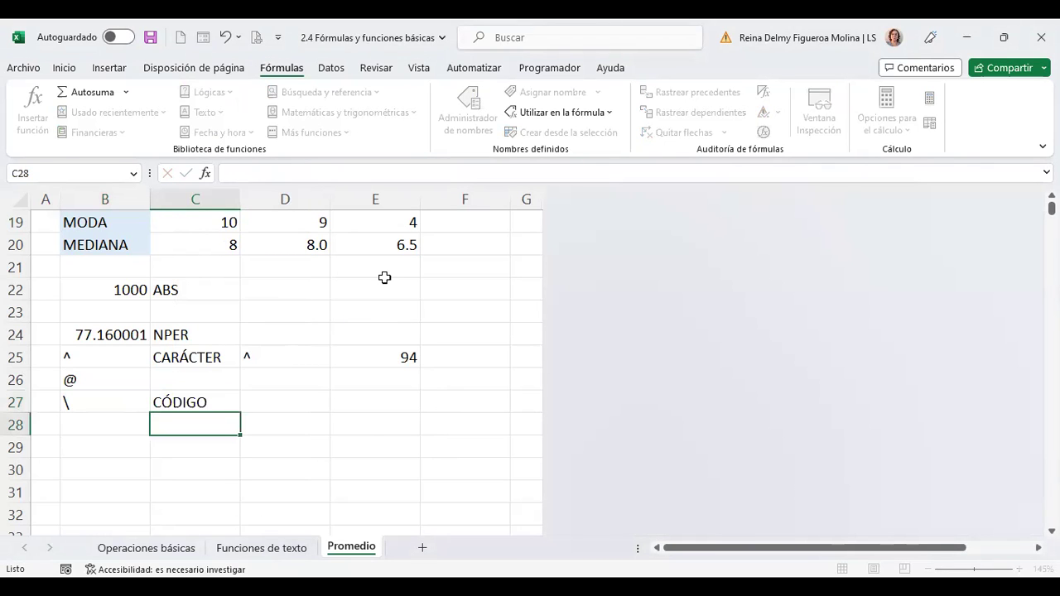
key("Up")
key("Left")
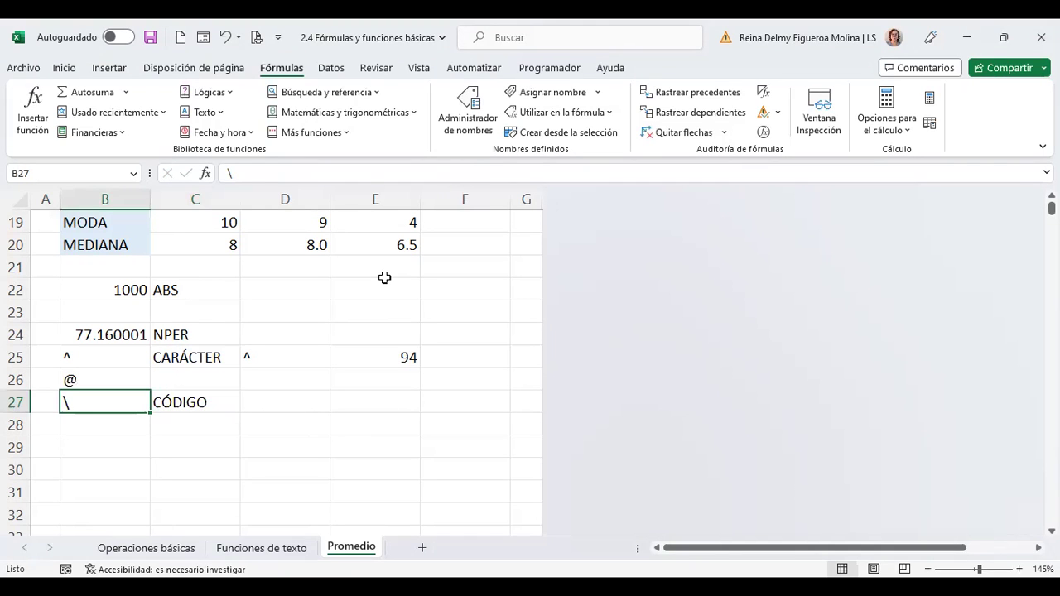
- Place the backslash in D27 instead and clear it from B27
key("Right")
key("Right")
key("Right")
key("Left")
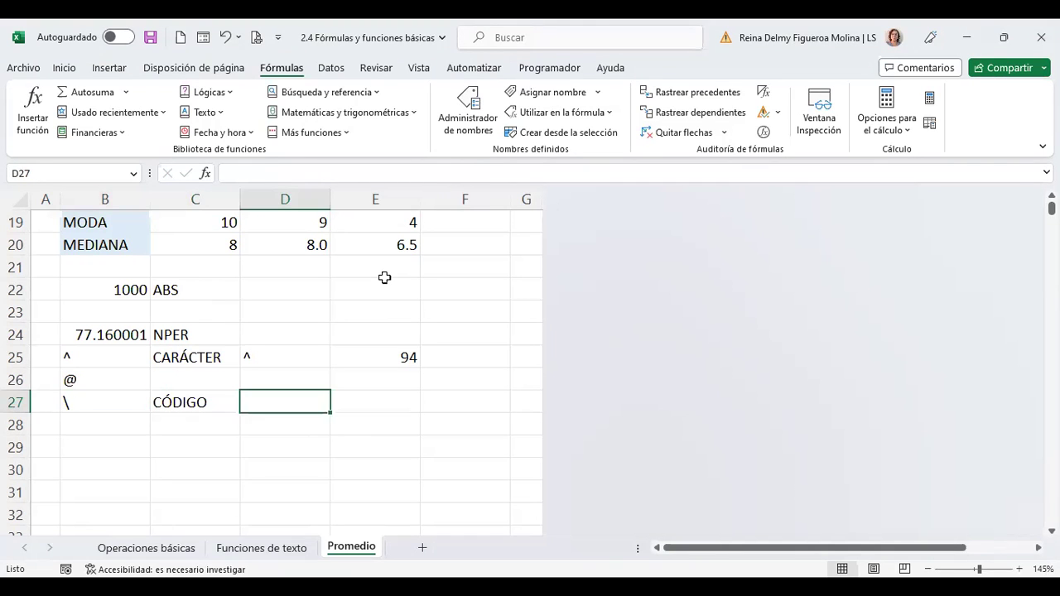
type("\\")
key("Left")
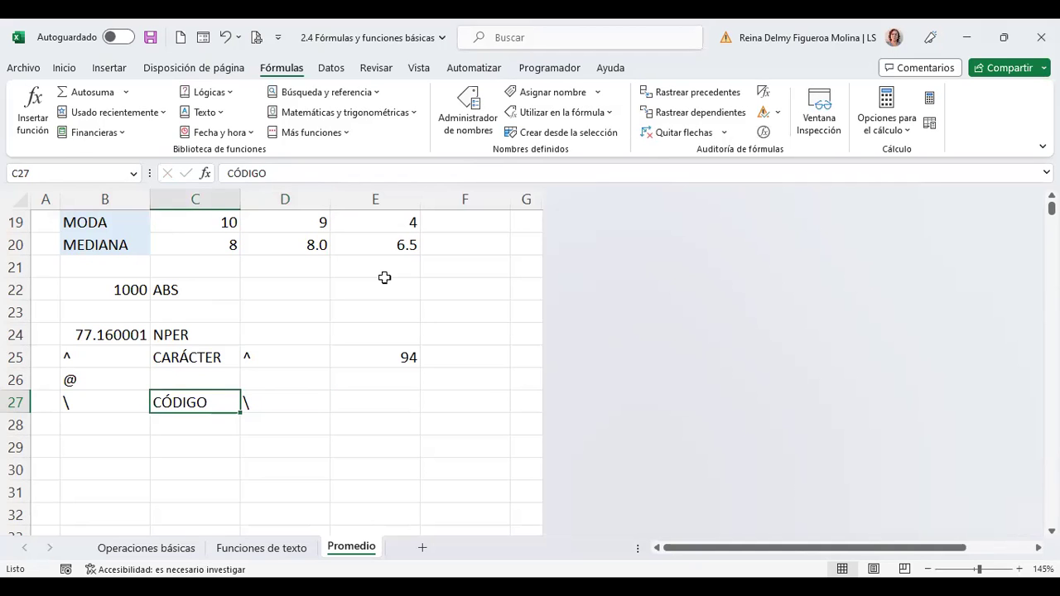
key("Left")
key("Delete")
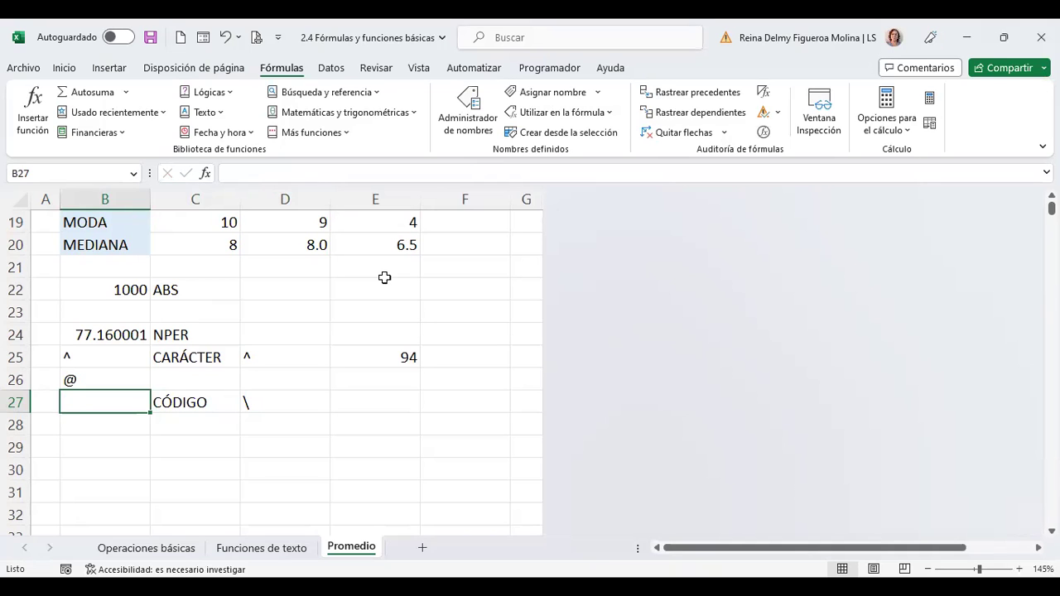
- Enter =+CODIGO(D27) in B27 so it returns 92
type("+CODI")
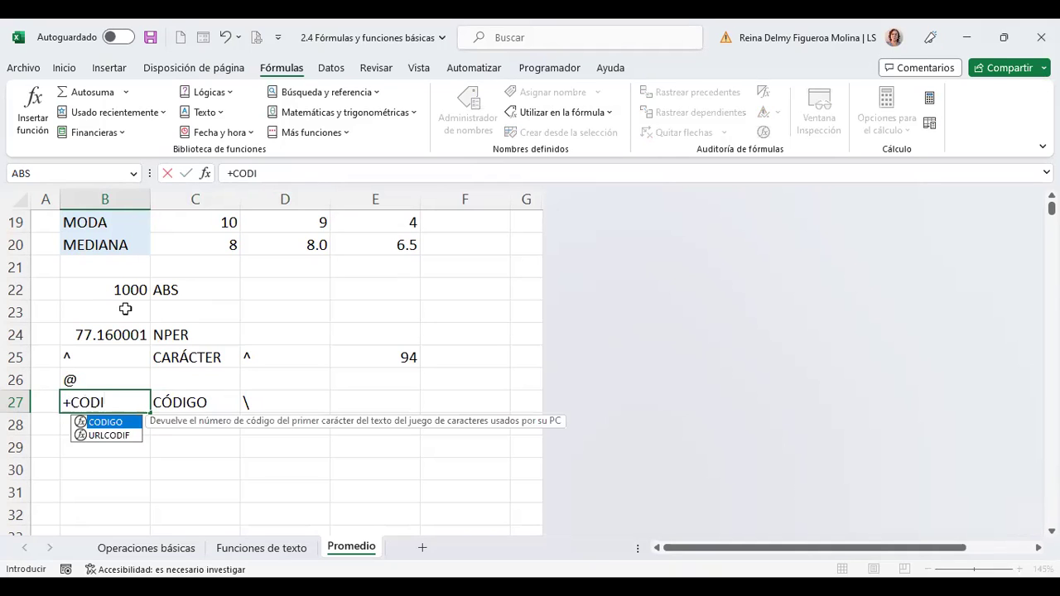
double_click(126, 423)
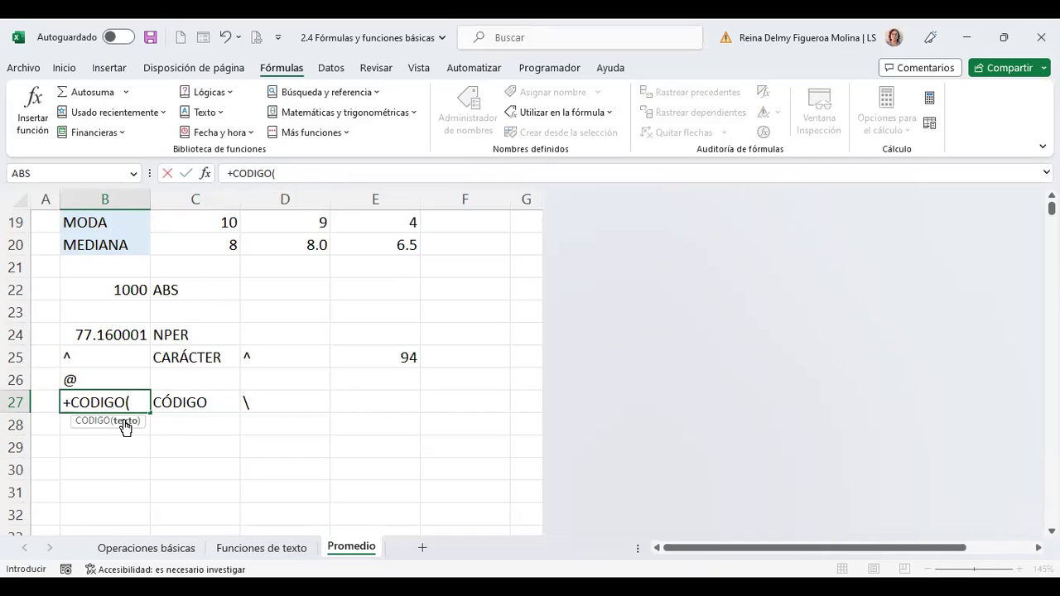
left_click(269, 401)
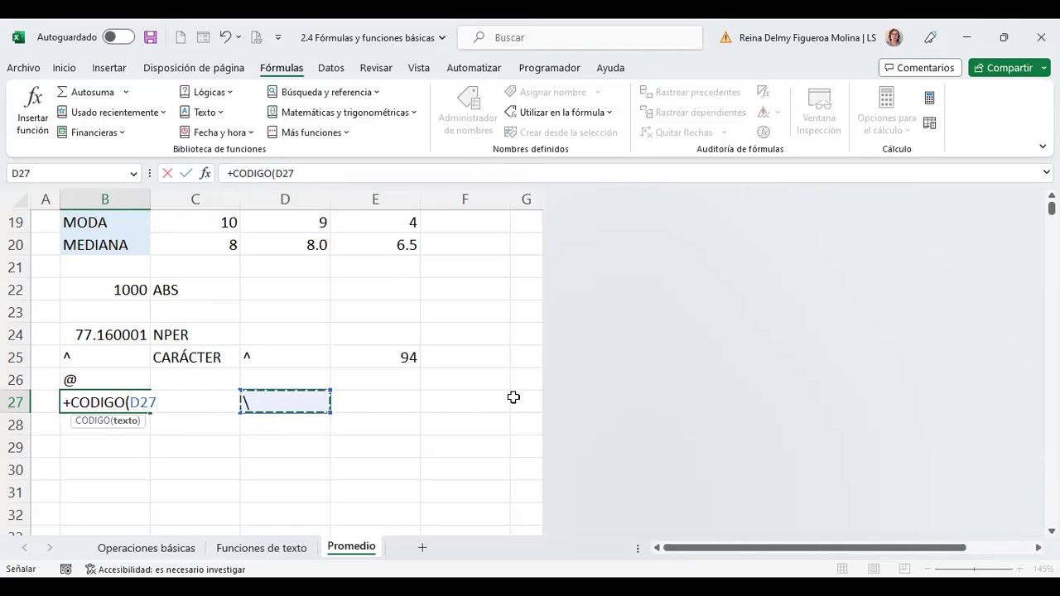
key("ctrl+Return")
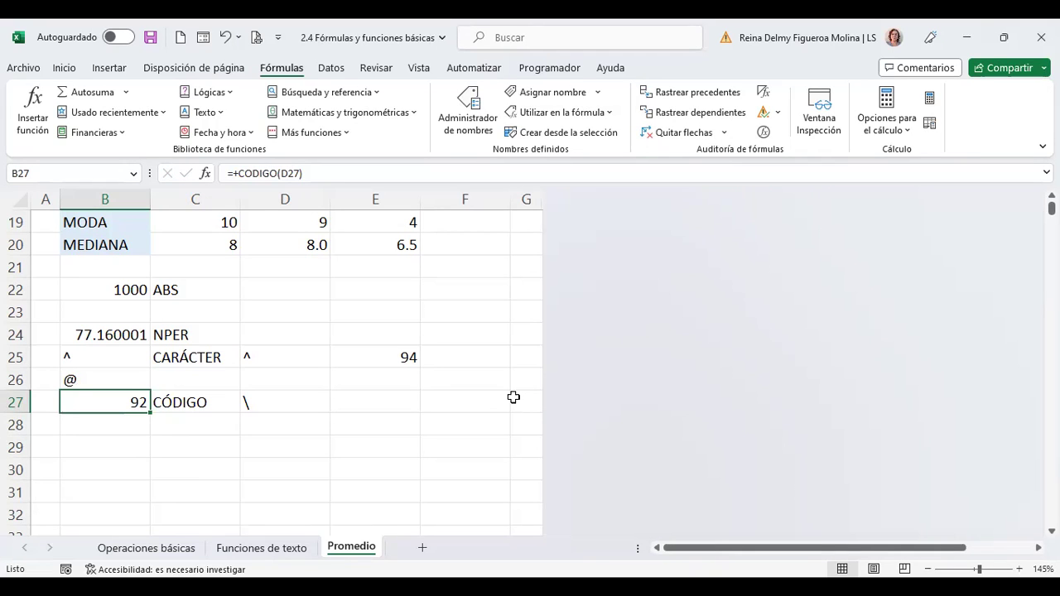
left_click(293, 401)
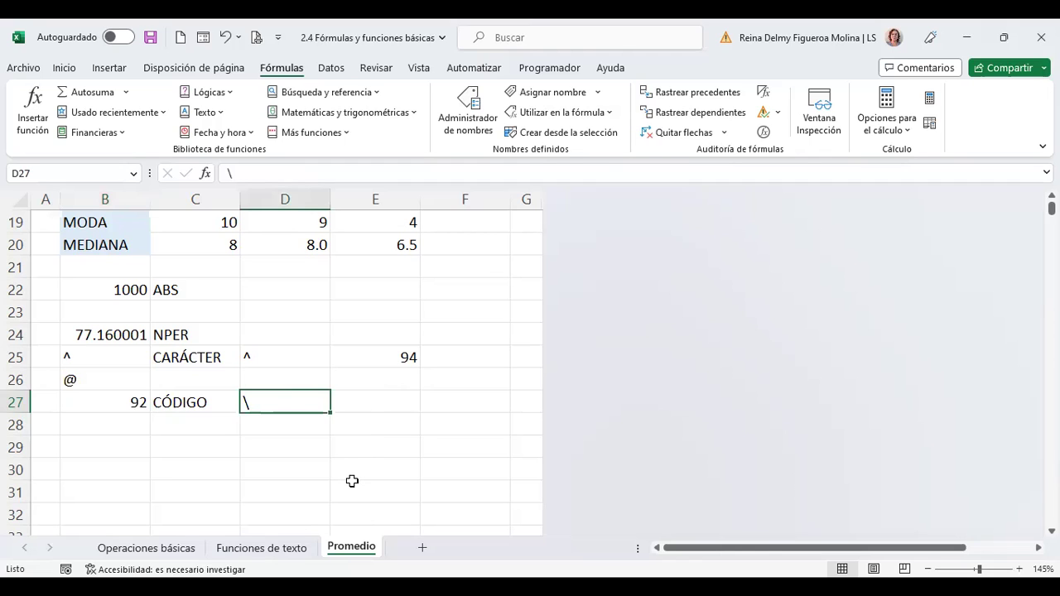
- Label C28 'DERECHA' after browsing the Texto function list
left_click(223, 114)
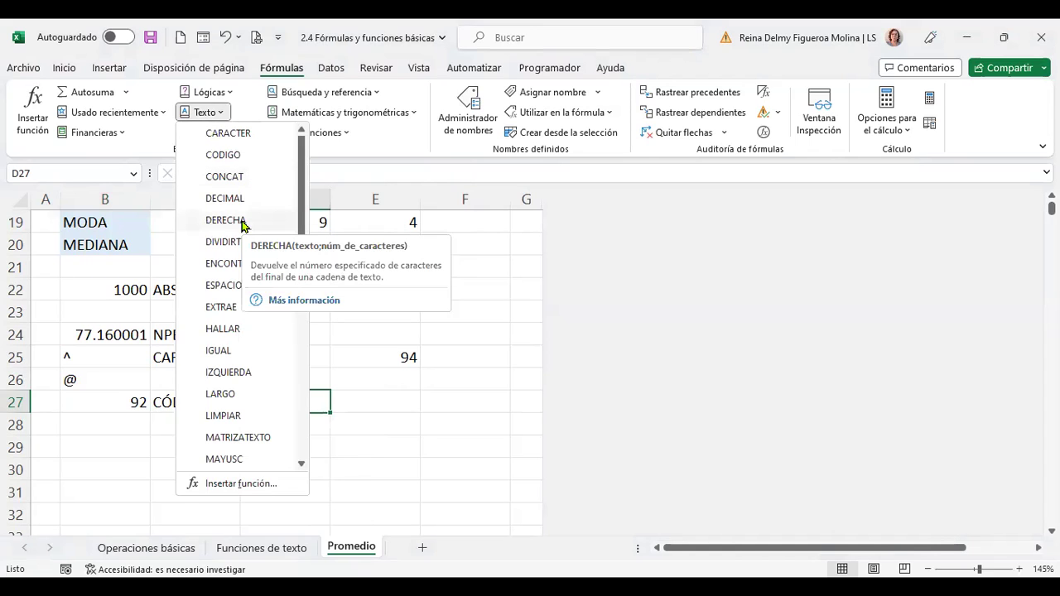
left_click(141, 458)
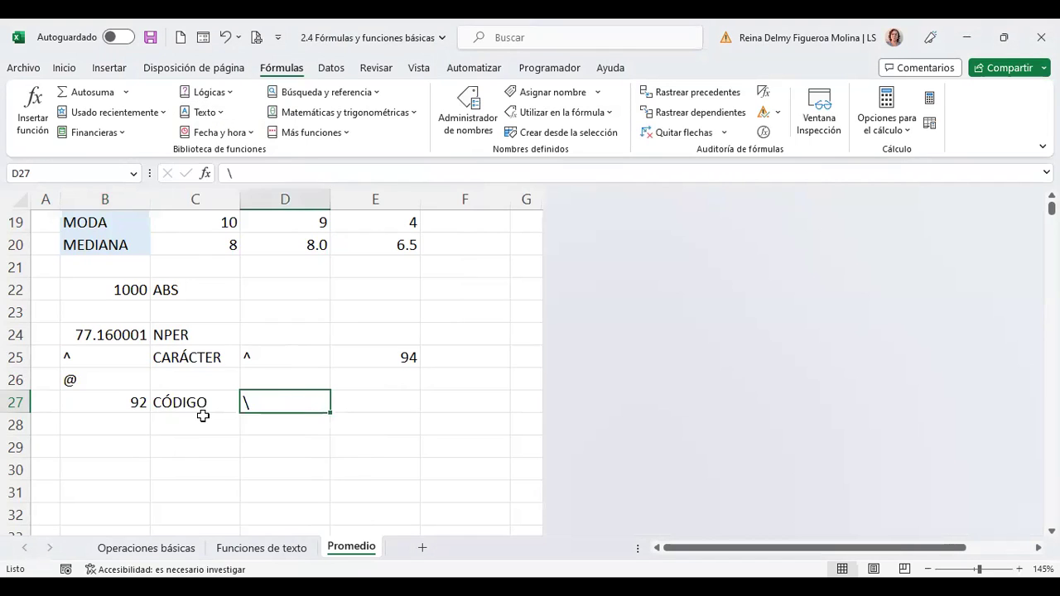
left_click(205, 423)
type("DERECHA")
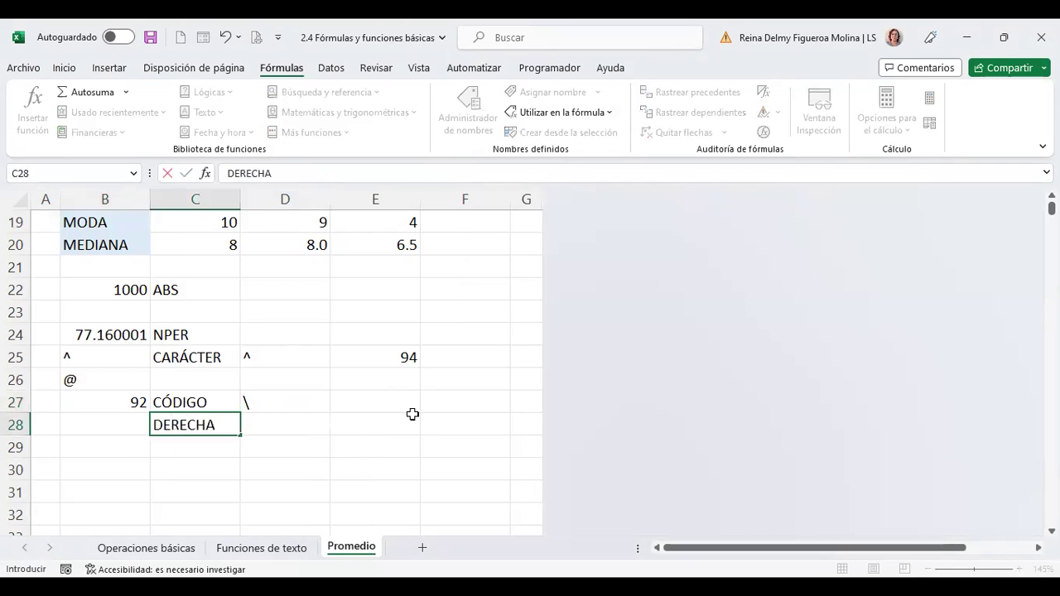
key("Return")
key("Up")
key("Left")
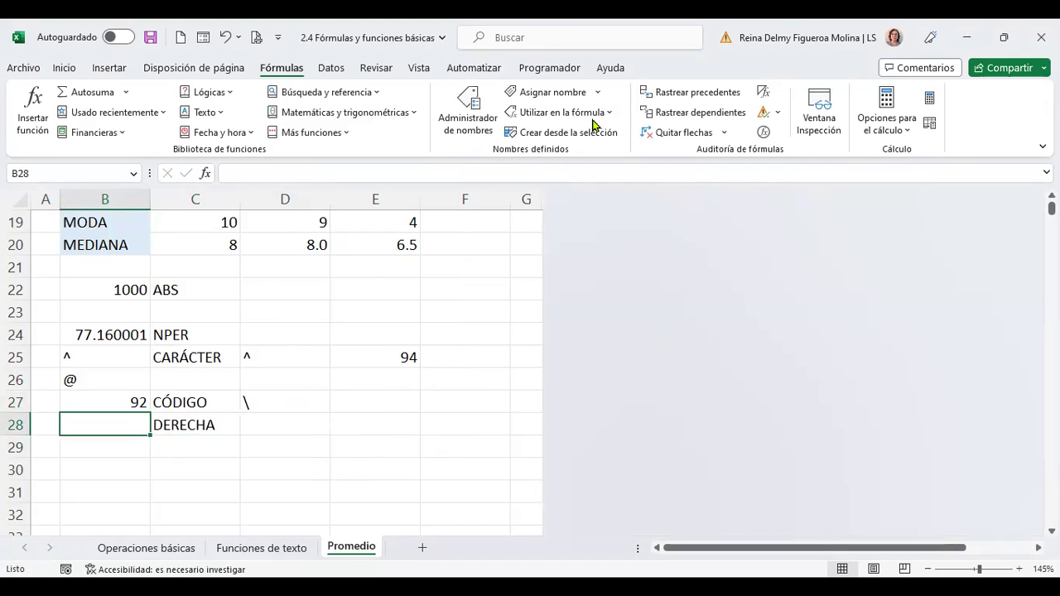
- Enter a person's full name as sample text in D28
key("Right")
key("Right")
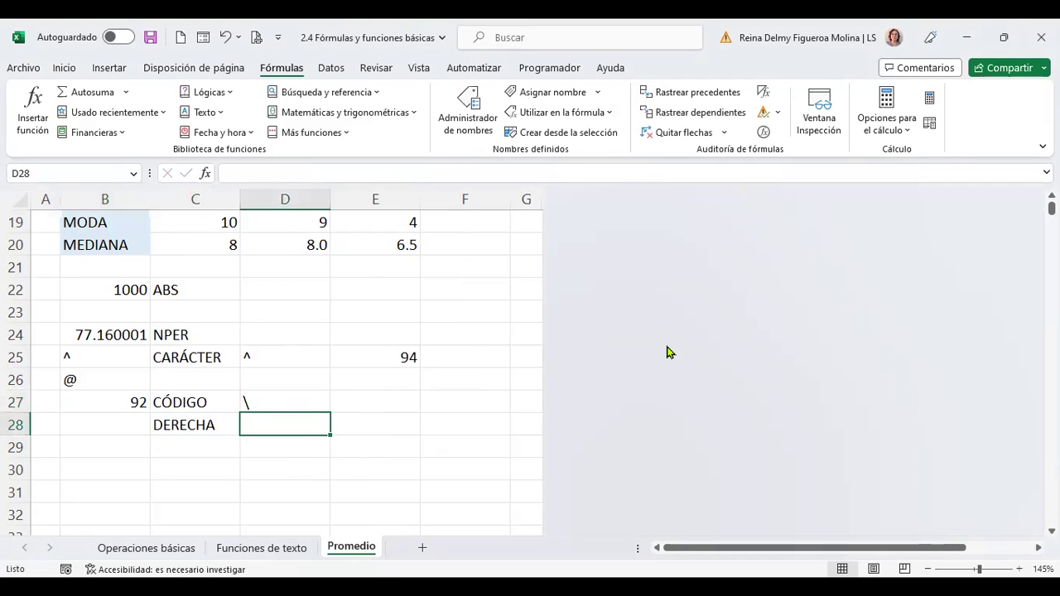
type("NATALIA  CABEZAS")
key("Return")
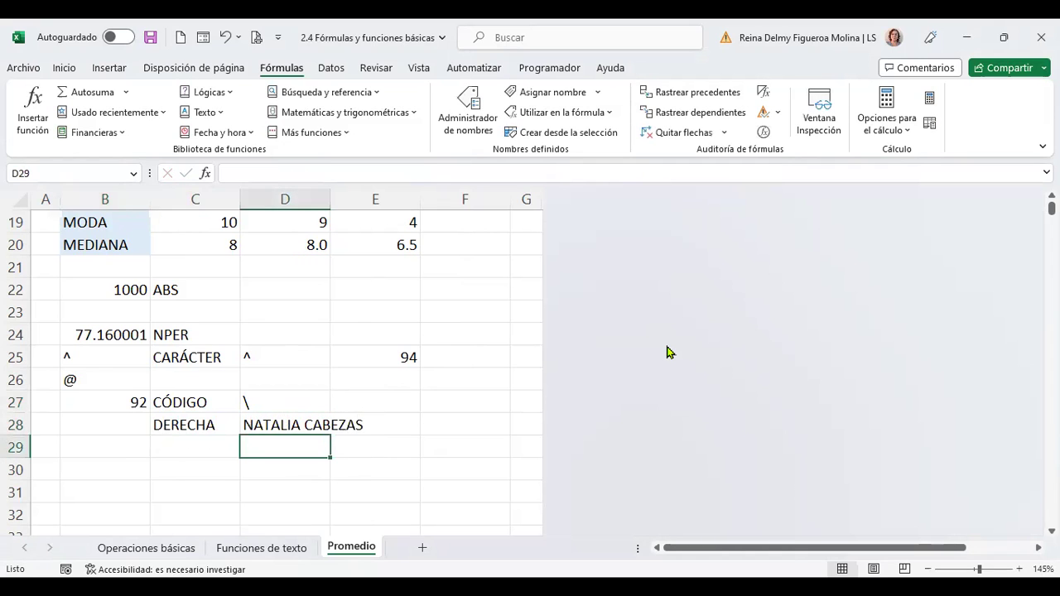
- Enter =+DERECHA(D28;4) in B28 to return the name's last 4 characters
left_click(101, 426)
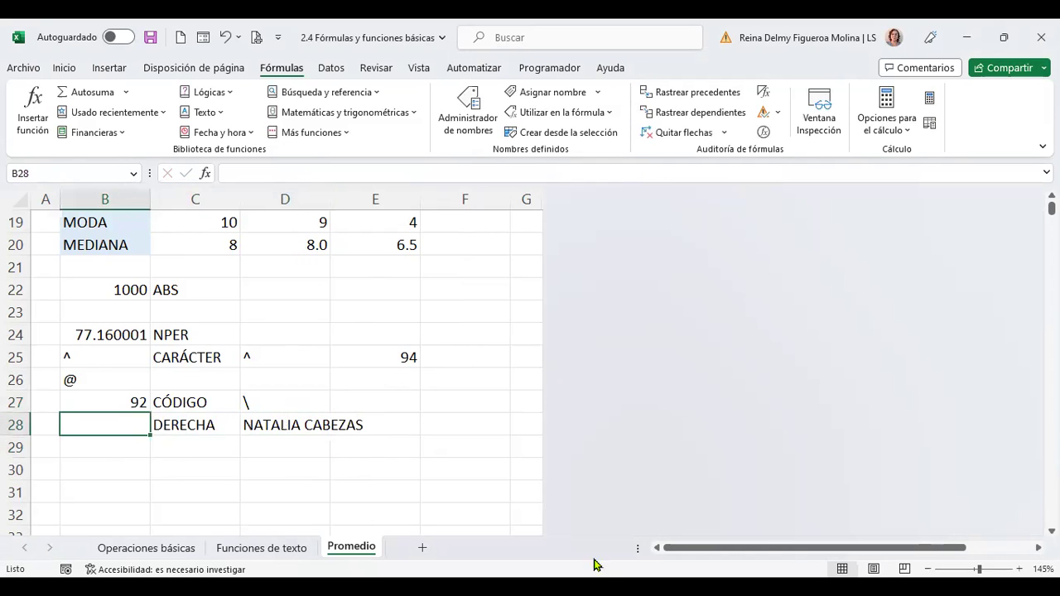
type("+")
type("DERE")
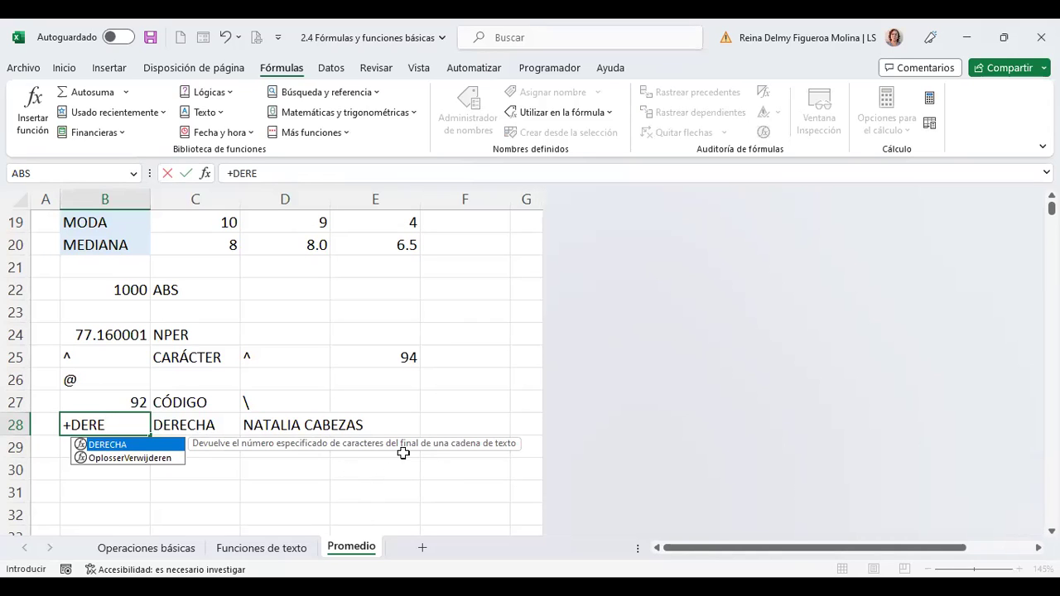
double_click(137, 451)
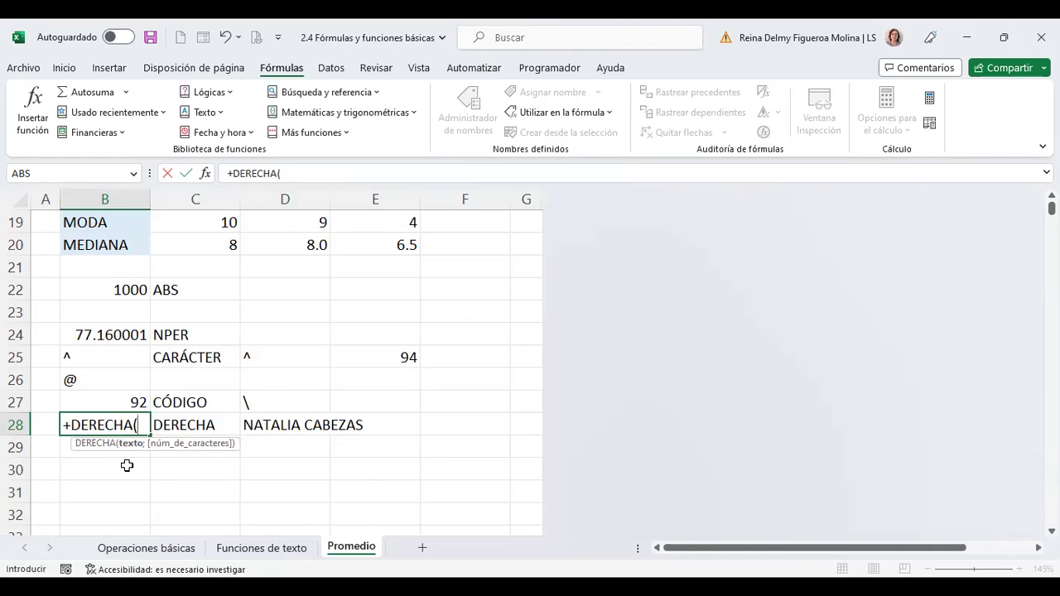
left_click(291, 425)
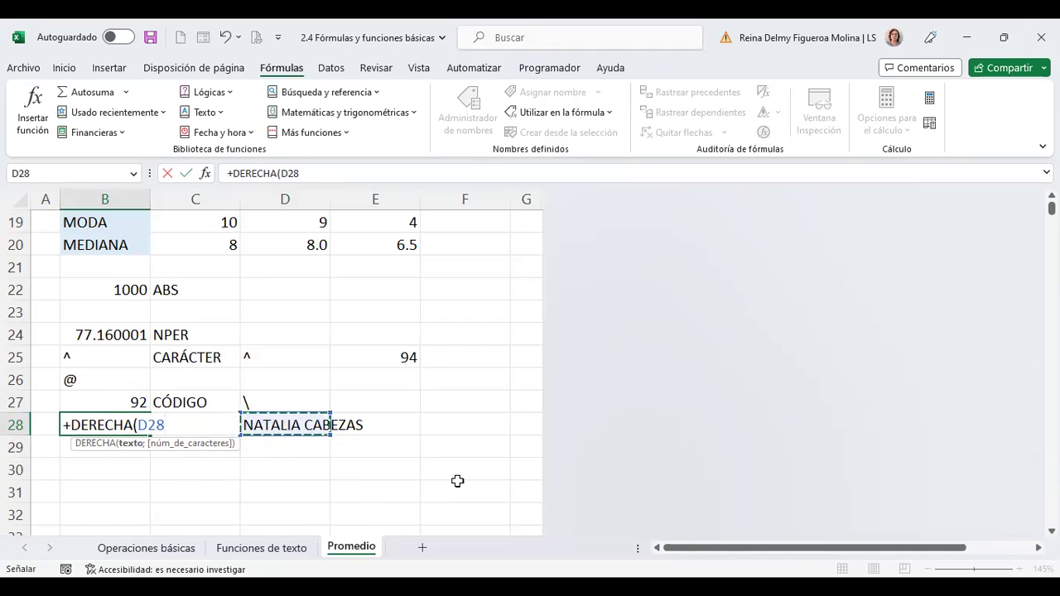
key("Return")
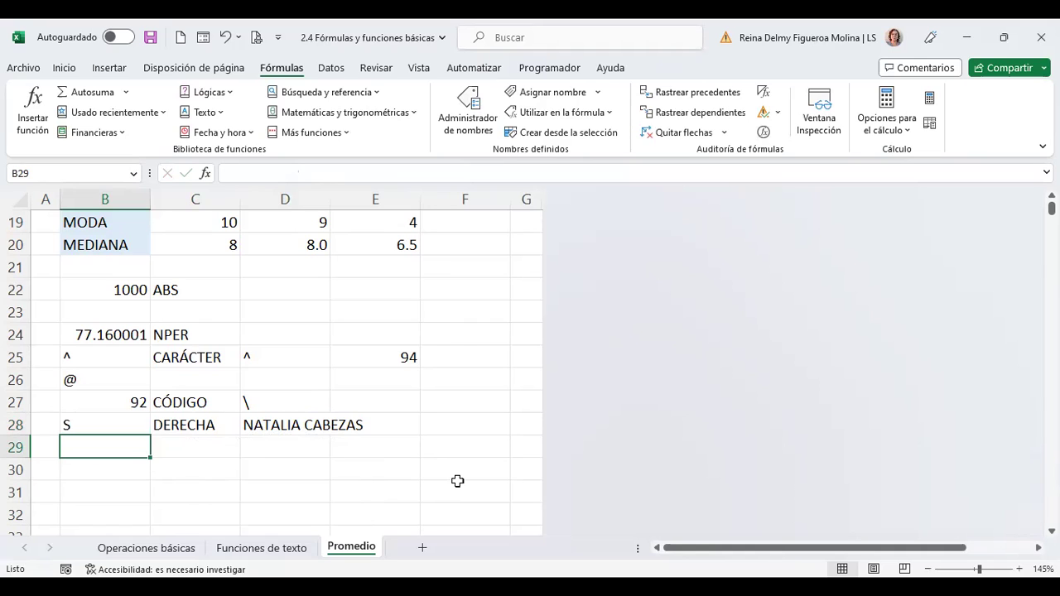
key("Up")
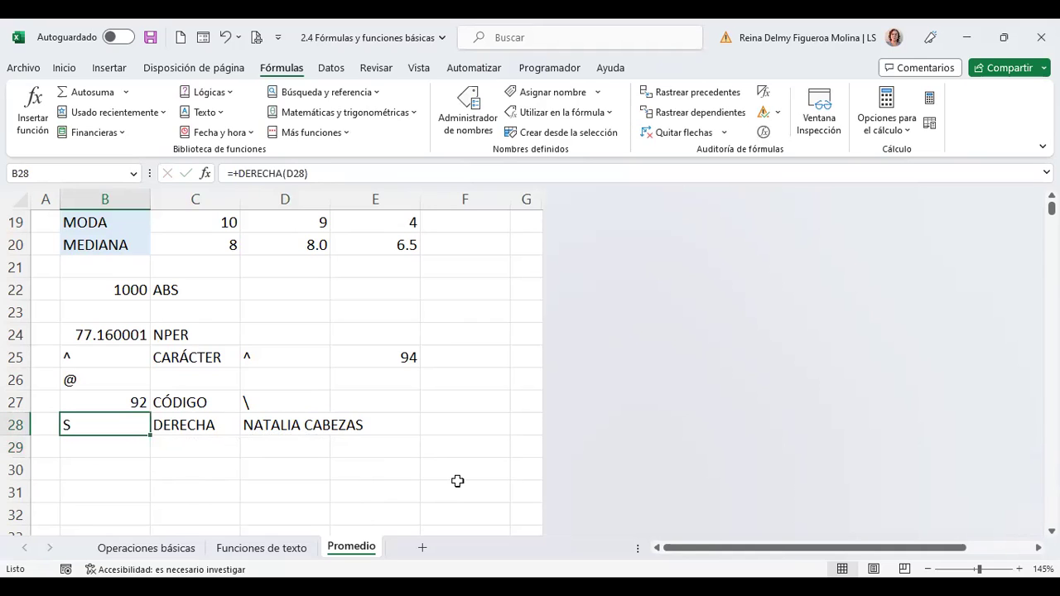
key("F2")
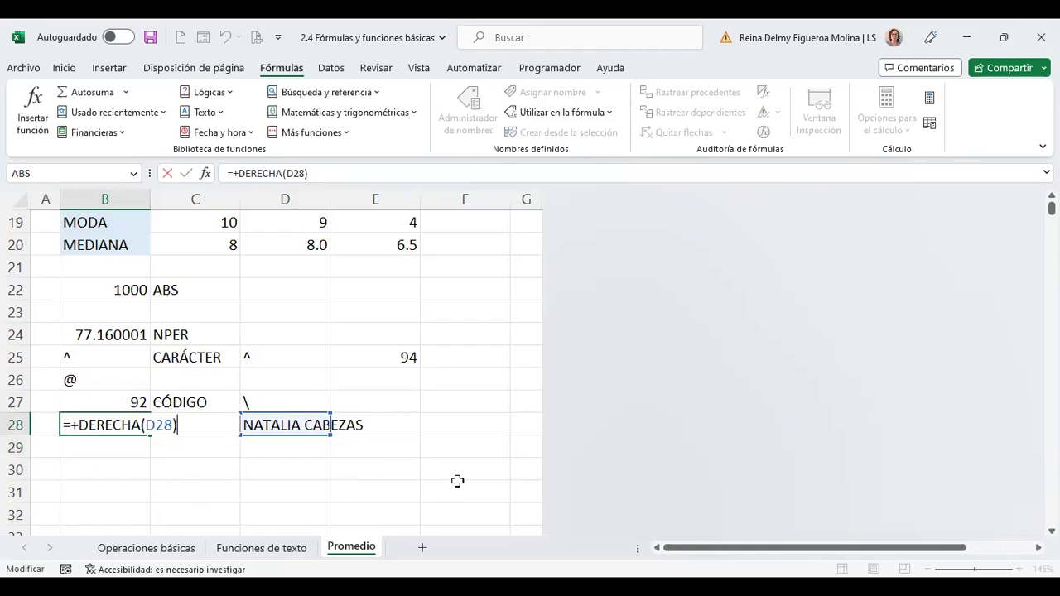
key("Left")
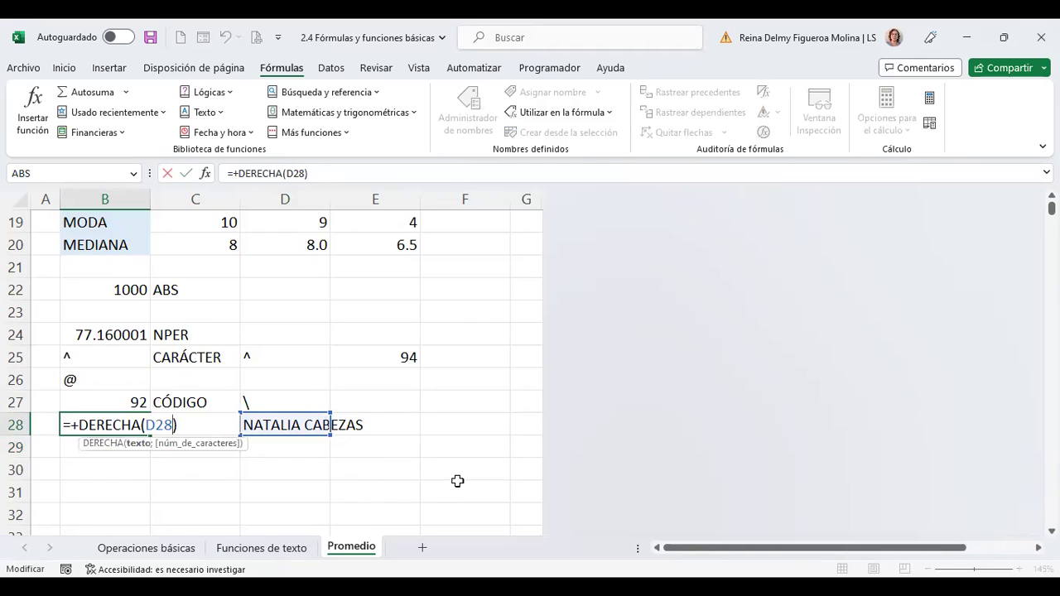
type(";")
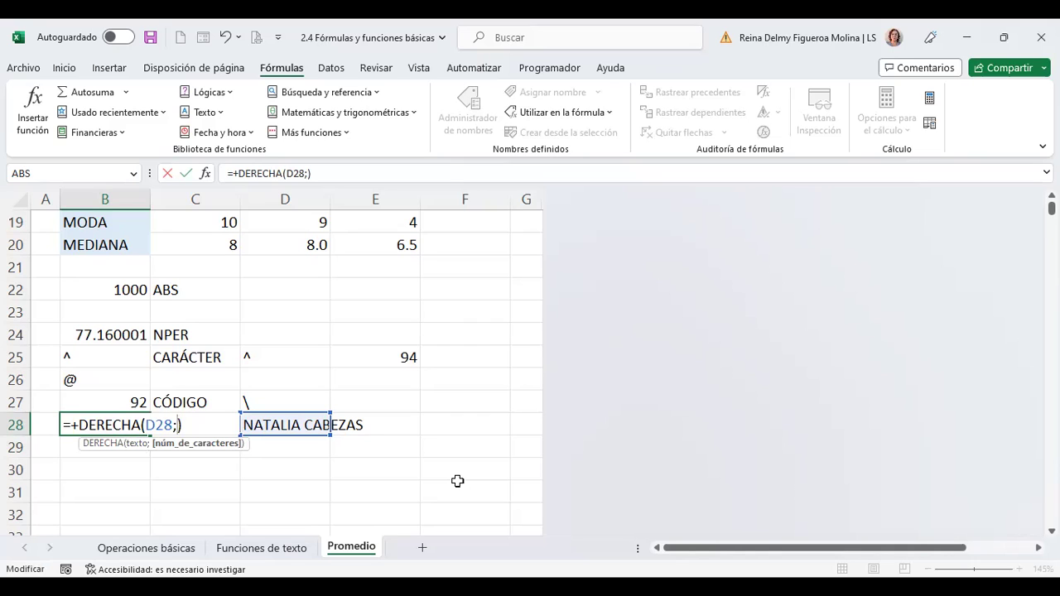
type("4")
key("Return")
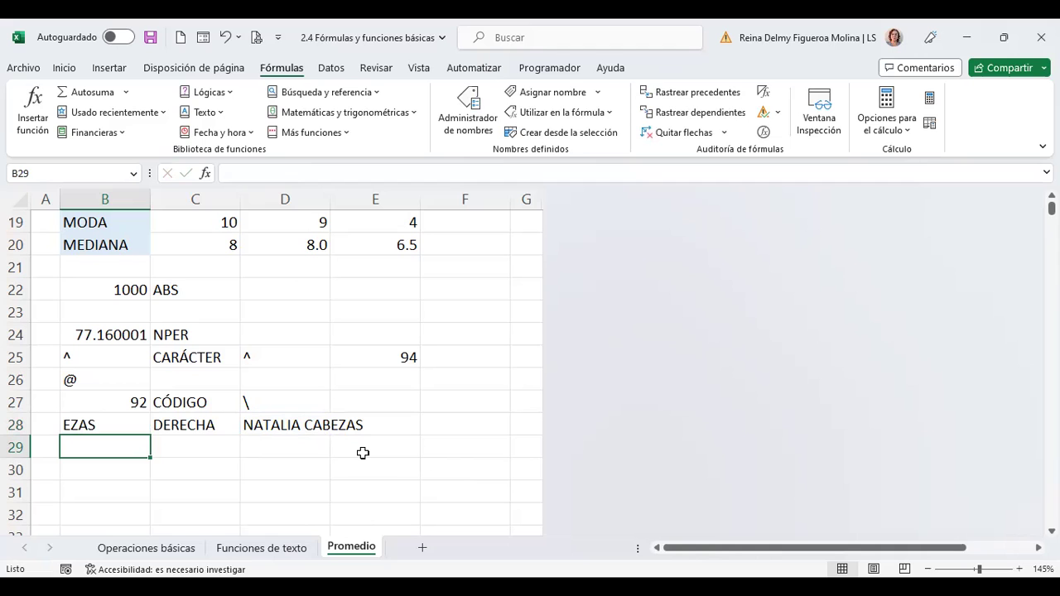
- Insert =AHORA() into B29 from Fecha y hora and widen column B to show 23/3/2023 20:58
left_click(224, 116)
scroll(249, 356, "down", 5)
scroll(250, 378, "down", 2)
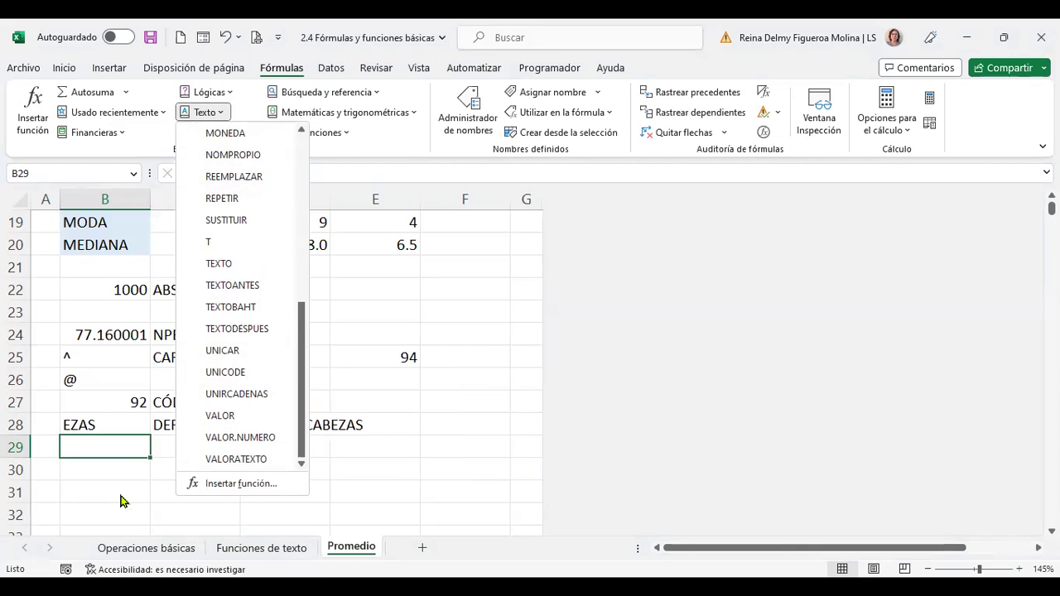
left_click(120, 485)
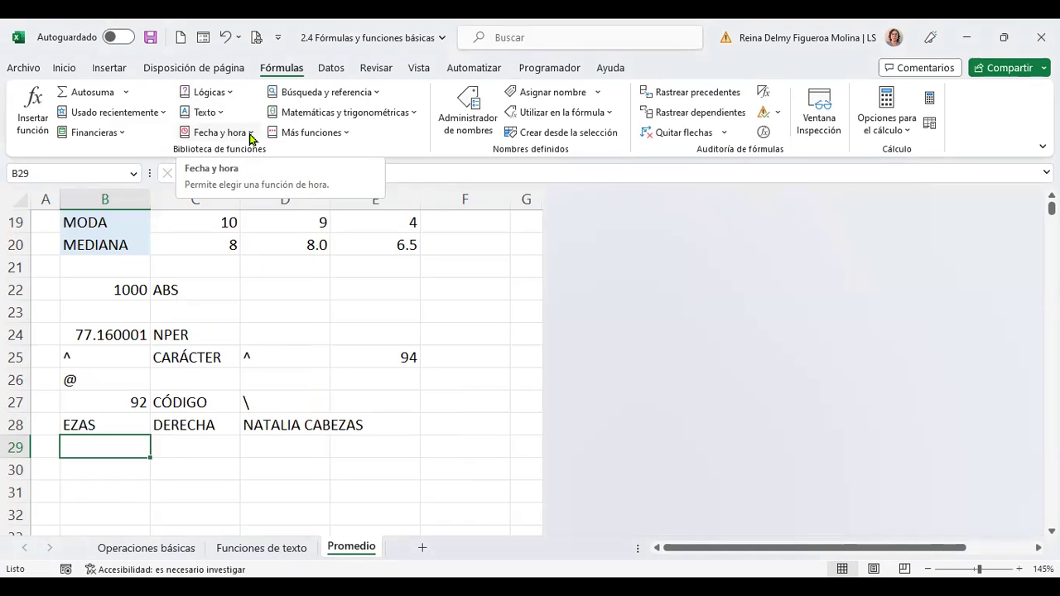
left_click(251, 134)
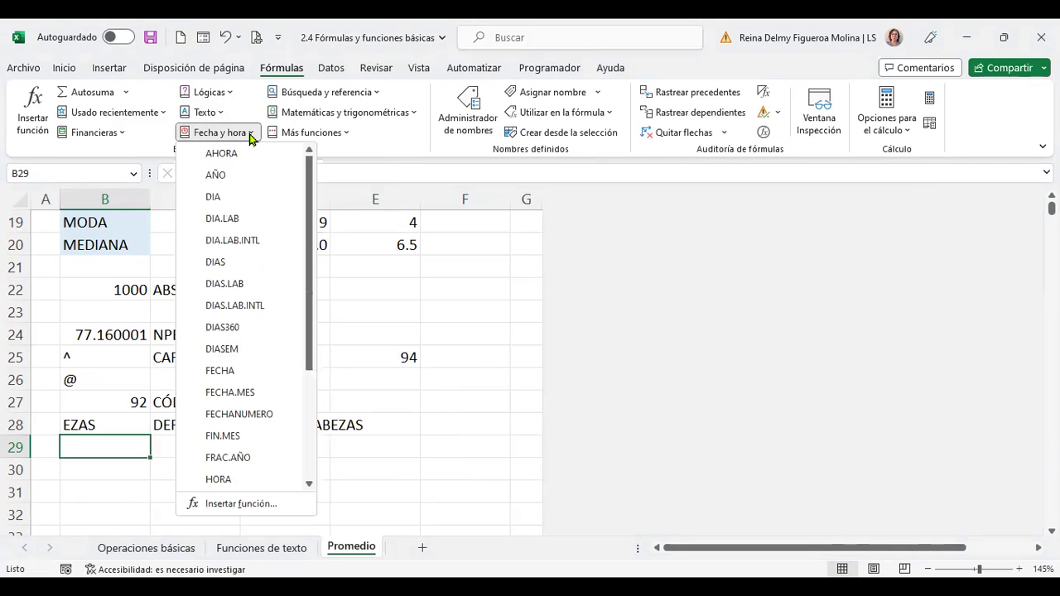
mouse_move(222, 153)
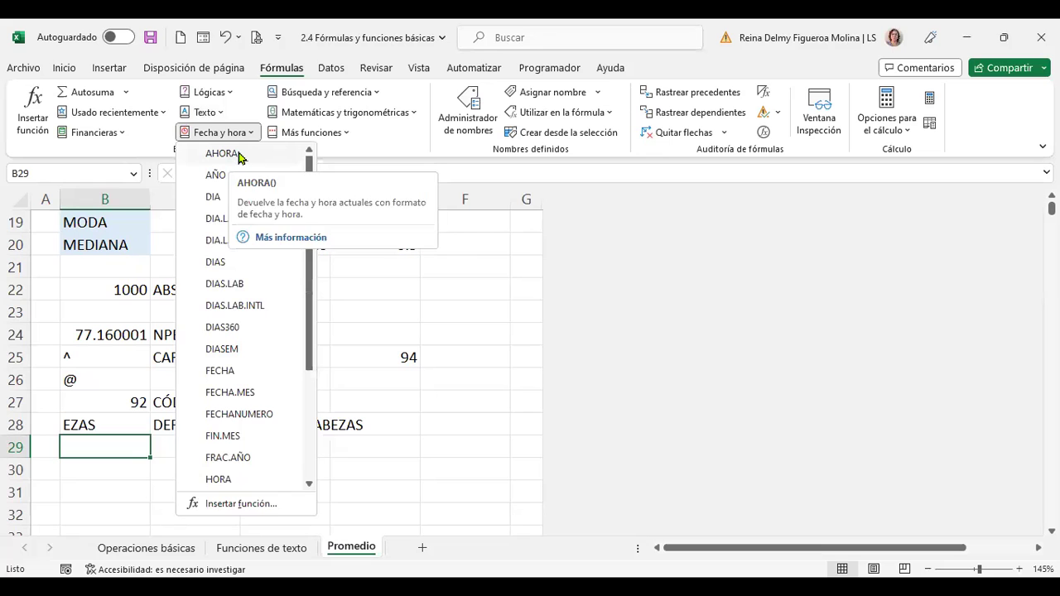
left_click(238, 154)
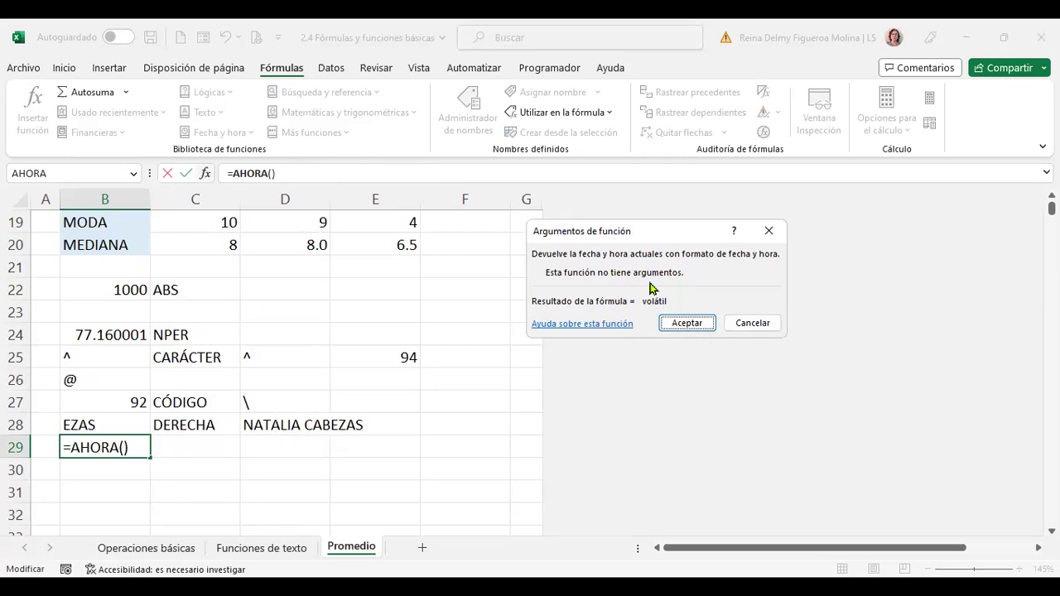
left_click(693, 324)
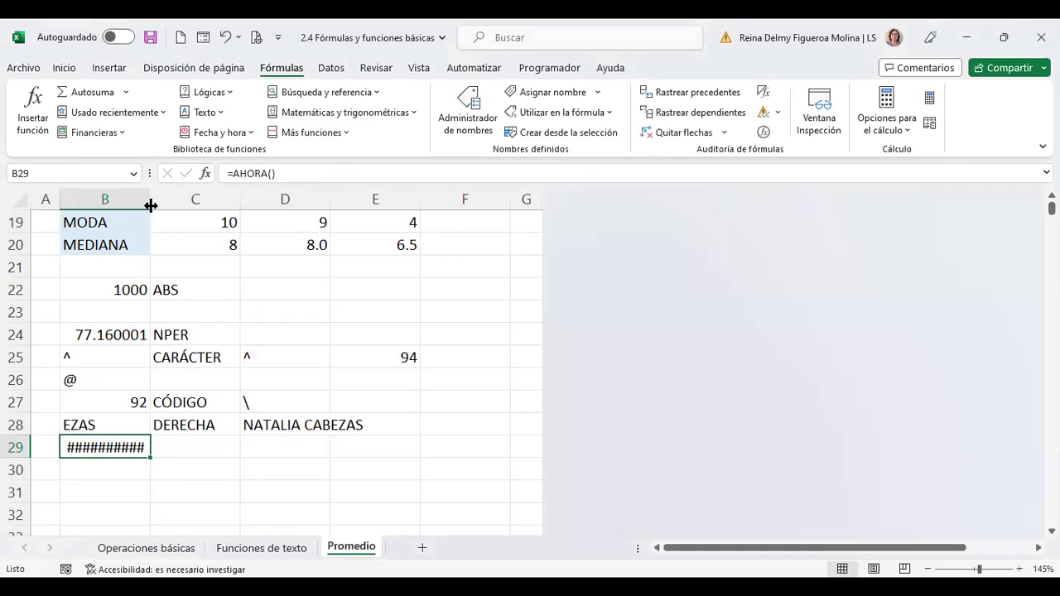
left_click_drag(151, 205, 182, 206)
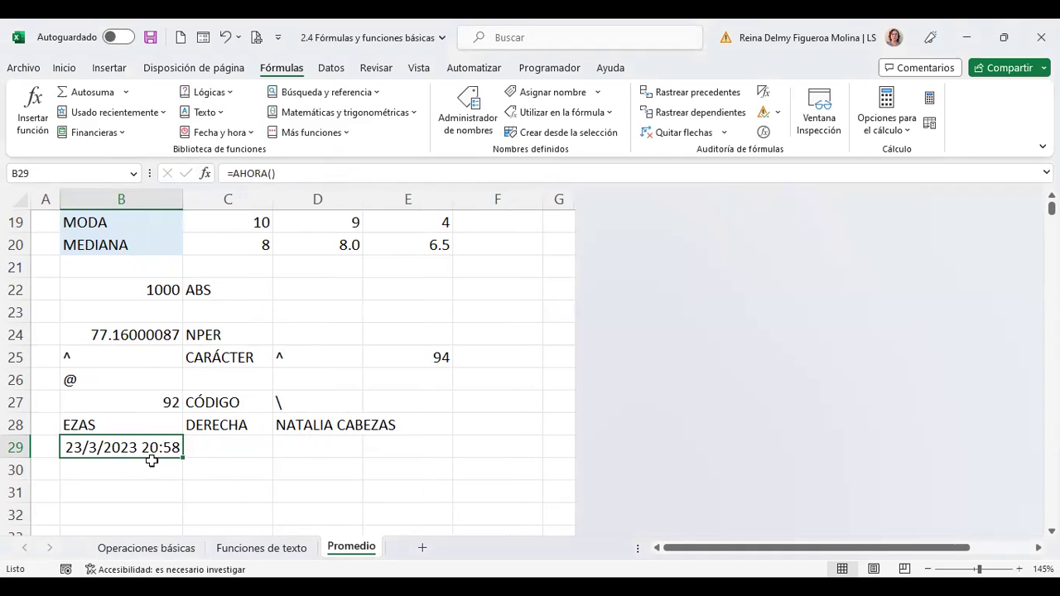
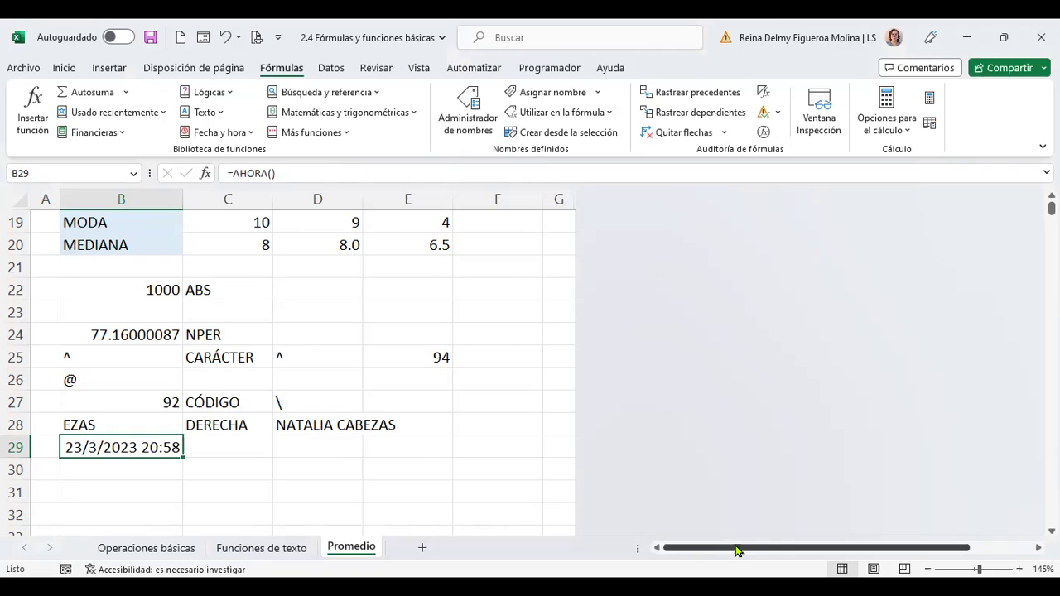
- Try inserting the AÑO function from the Date and Time library into B30, then cancel
left_click(156, 467)
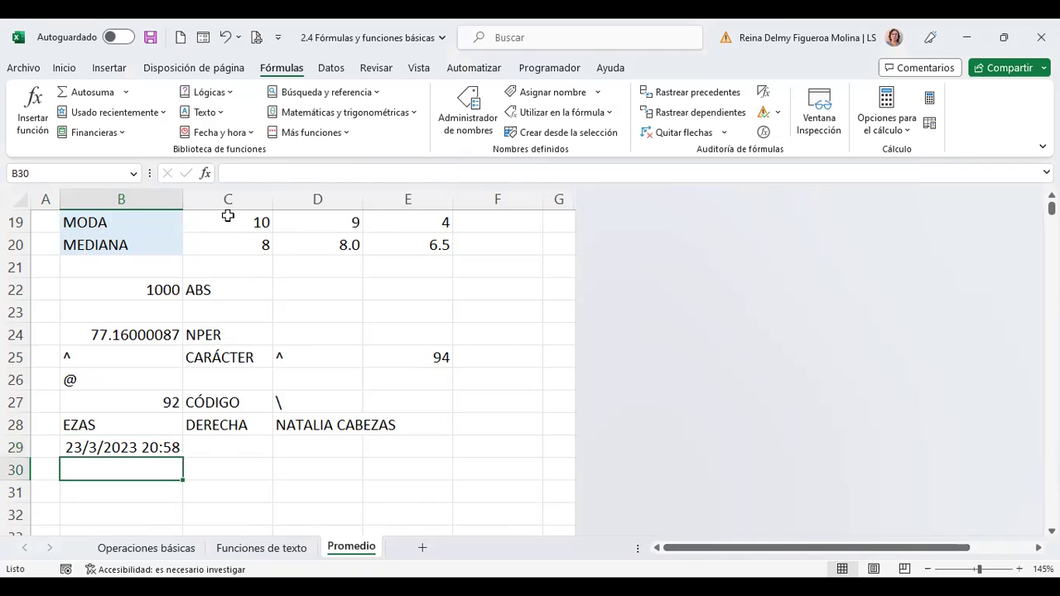
left_click(253, 136)
left_click(217, 174)
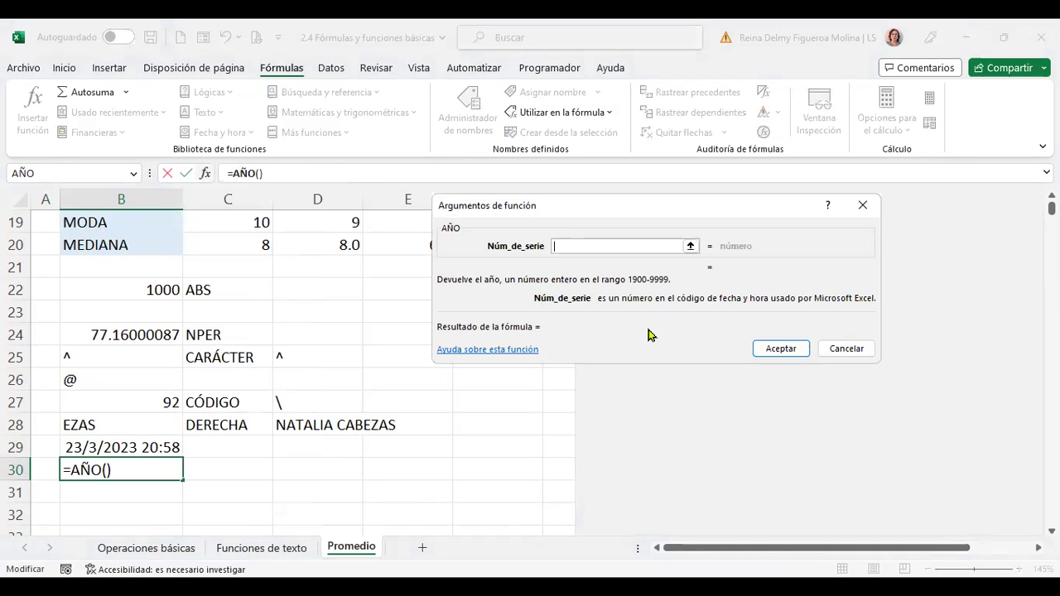
left_click(840, 348)
- Enter the date 23/3/2023 in cell D29
scroll(378, 481, "up", 2)
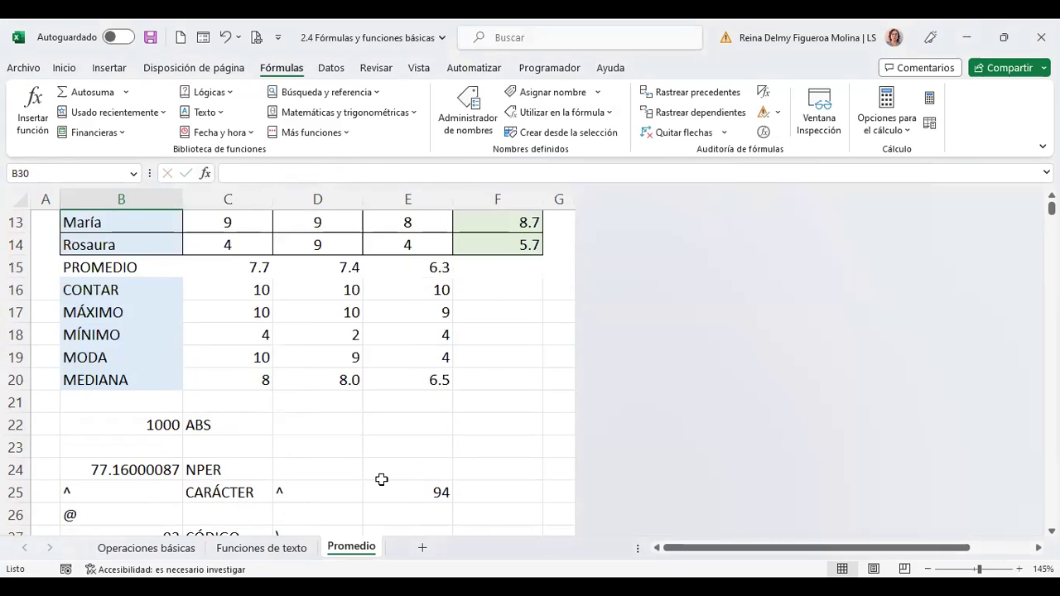
scroll(378, 480, "up", 4)
scroll(379, 480, "down", 1)
scroll(380, 477, "down", 2)
scroll(381, 478, "down", 3)
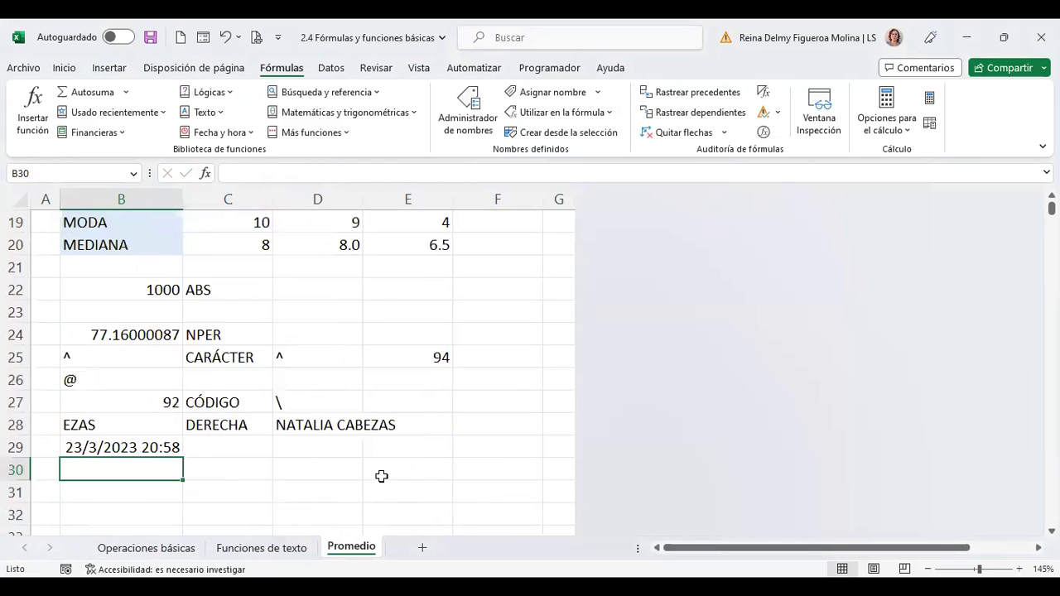
scroll(381, 478, "down", 2)
left_click(311, 314)
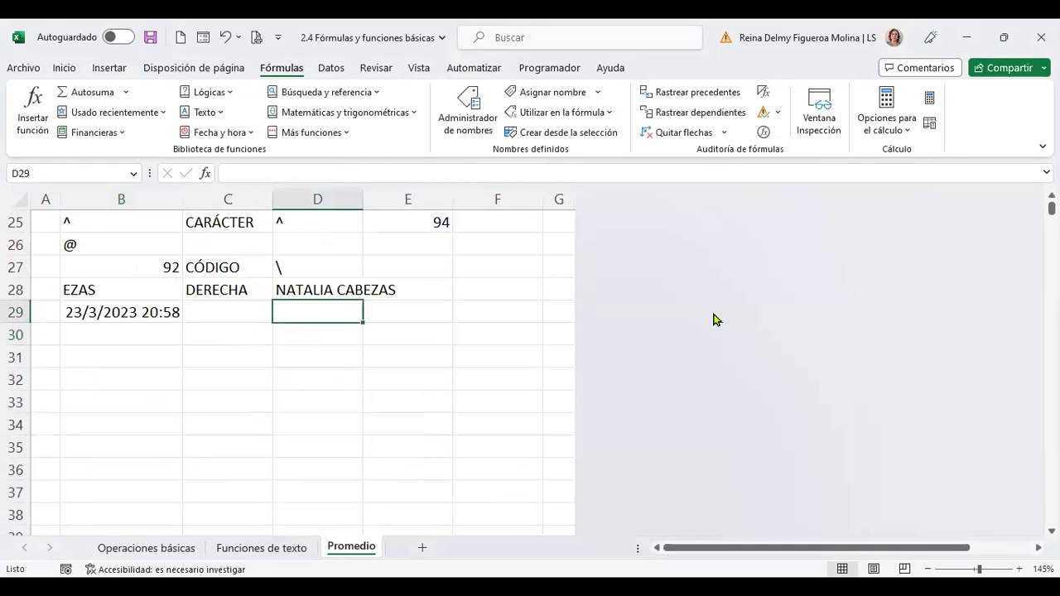
type("23/3/2023")
key("Return")
- Move the date from D29 down to D30, leaving D29 empty
key("Up")
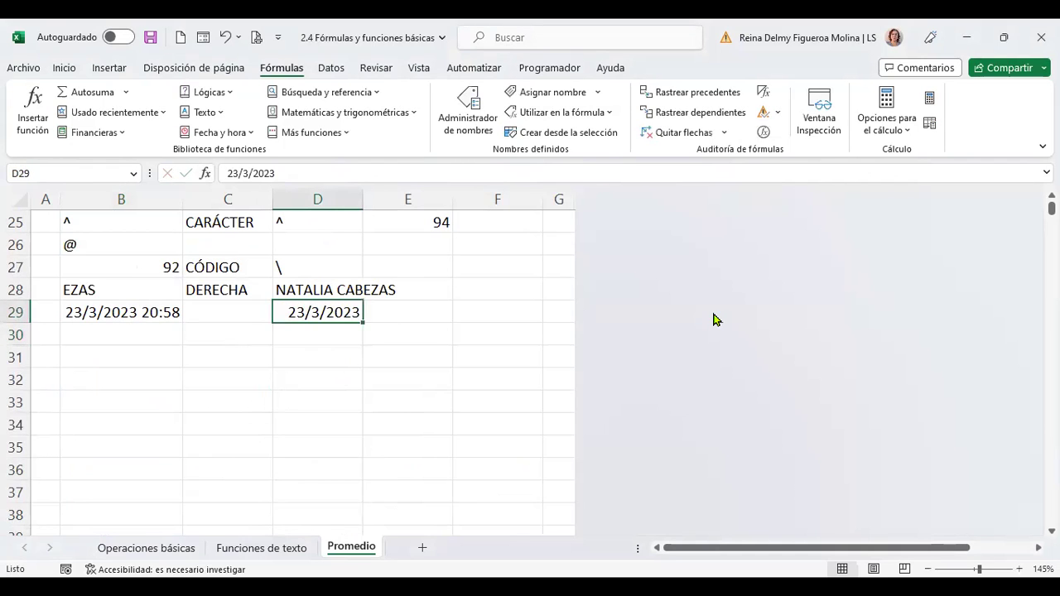
key("ctrl+c")
key("Down")
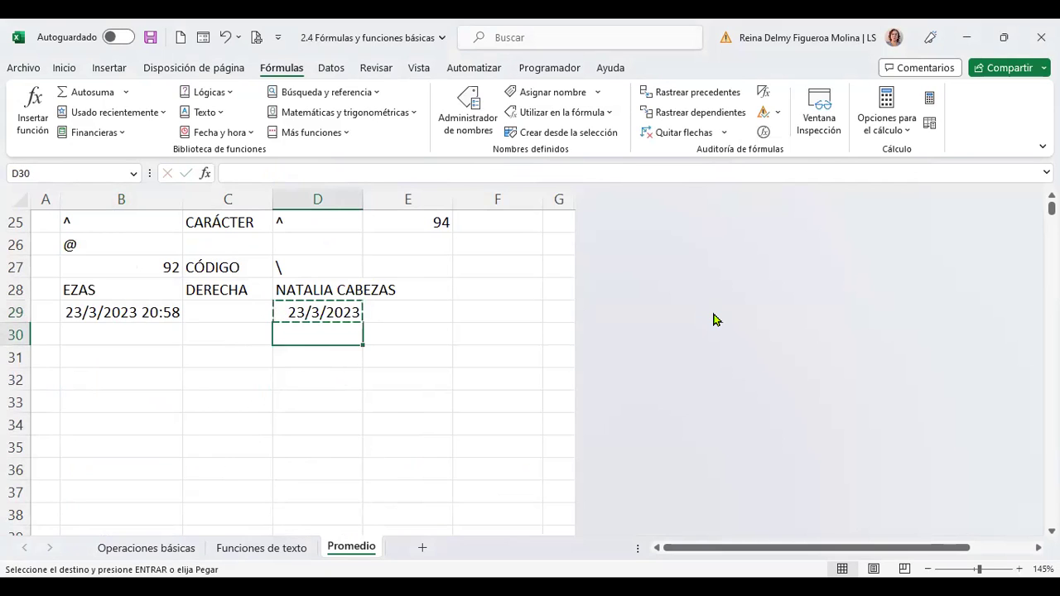
key("Return")
key("Up")
key("Delete")
key("Down")
key("Left")
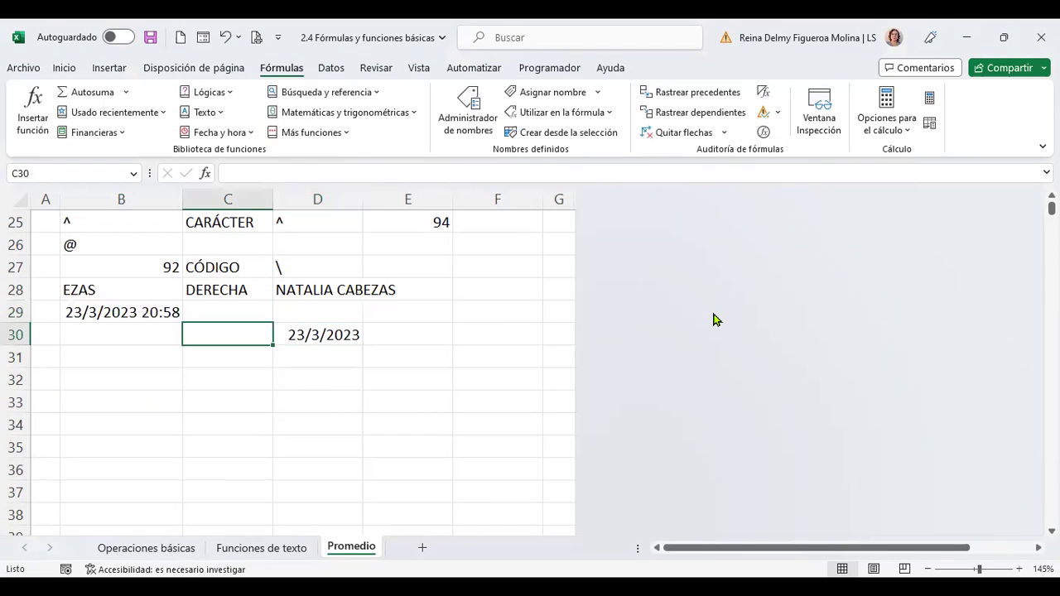
key("Left")
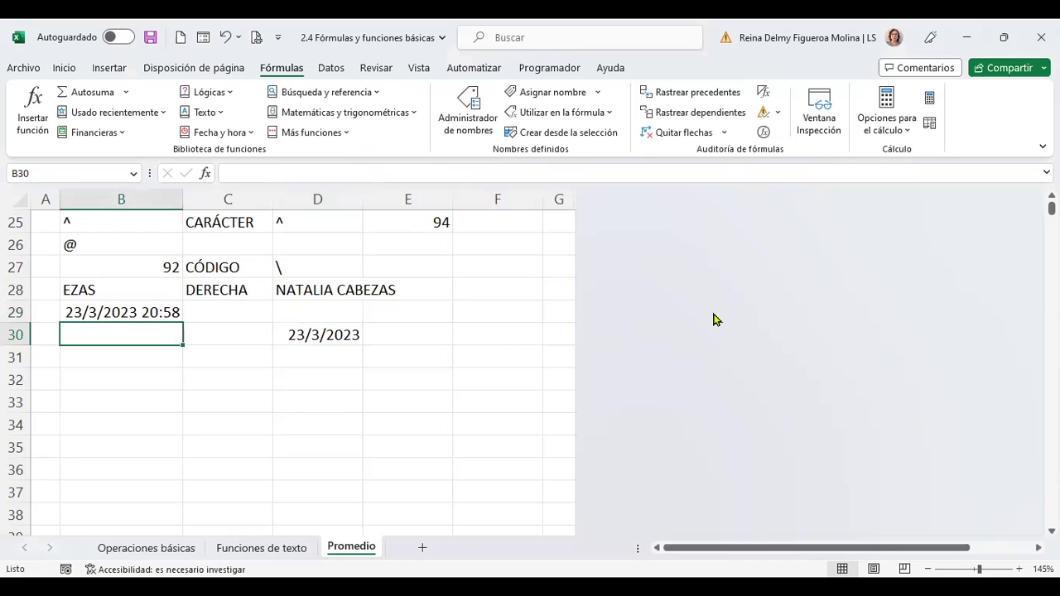
- Enter the formula =+AÑO(D30) in B30 so it returns 2023
type("+")
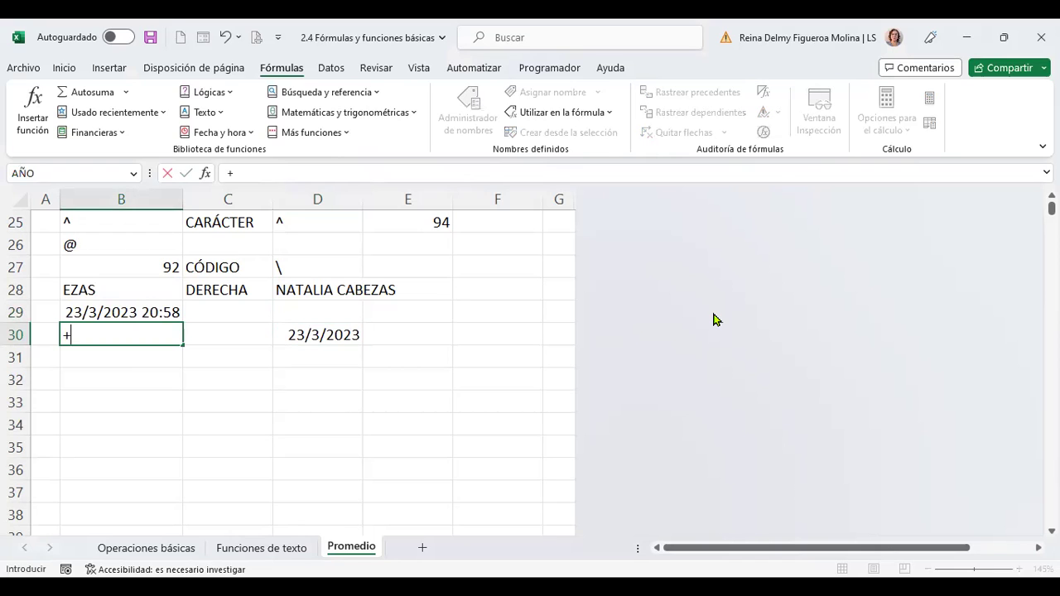
type("A")
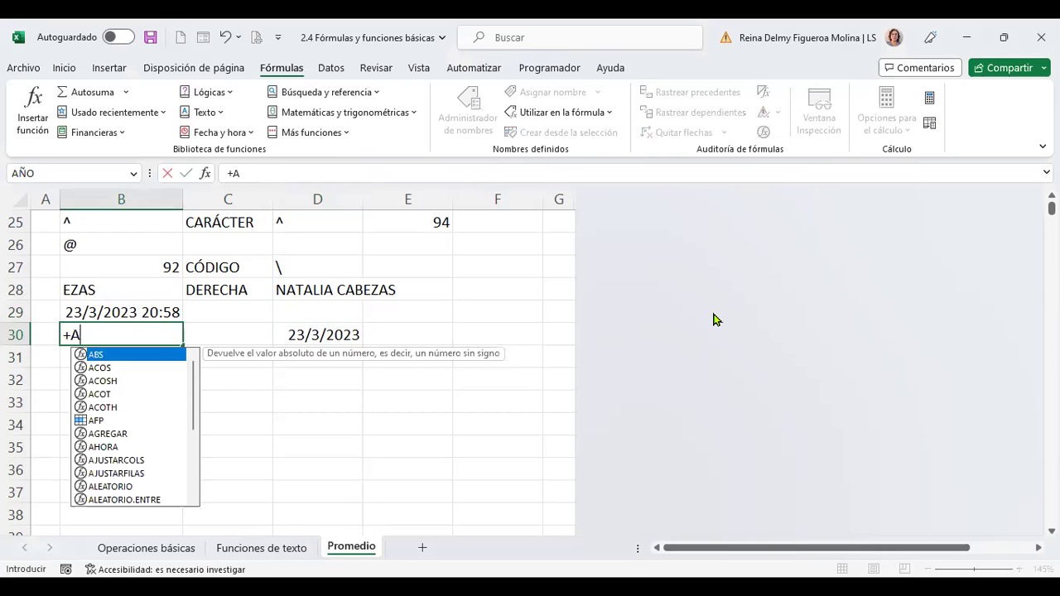
type("Ñ")
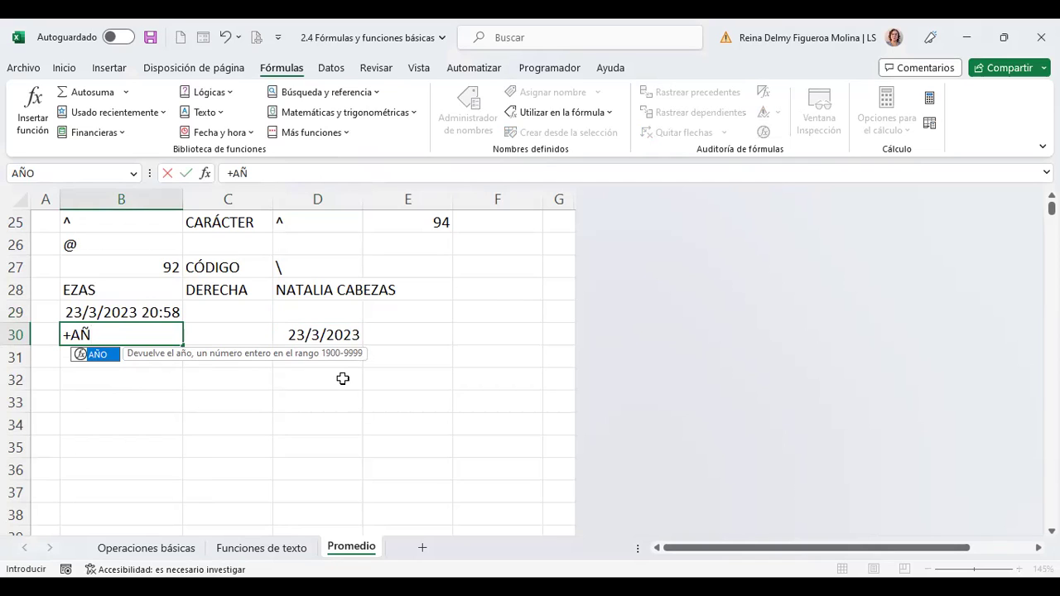
double_click(101, 355)
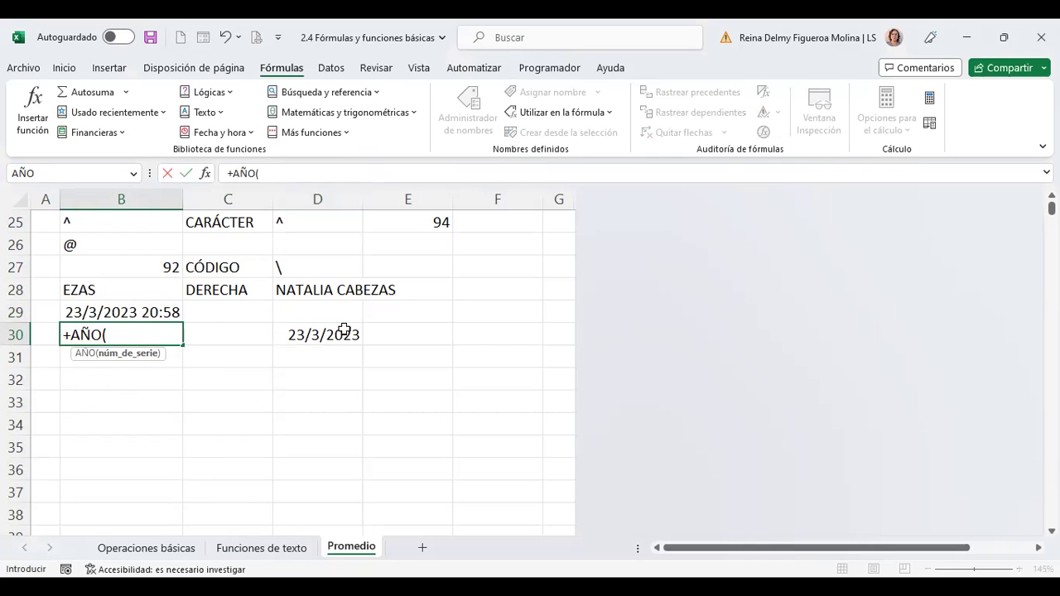
left_click(344, 333)
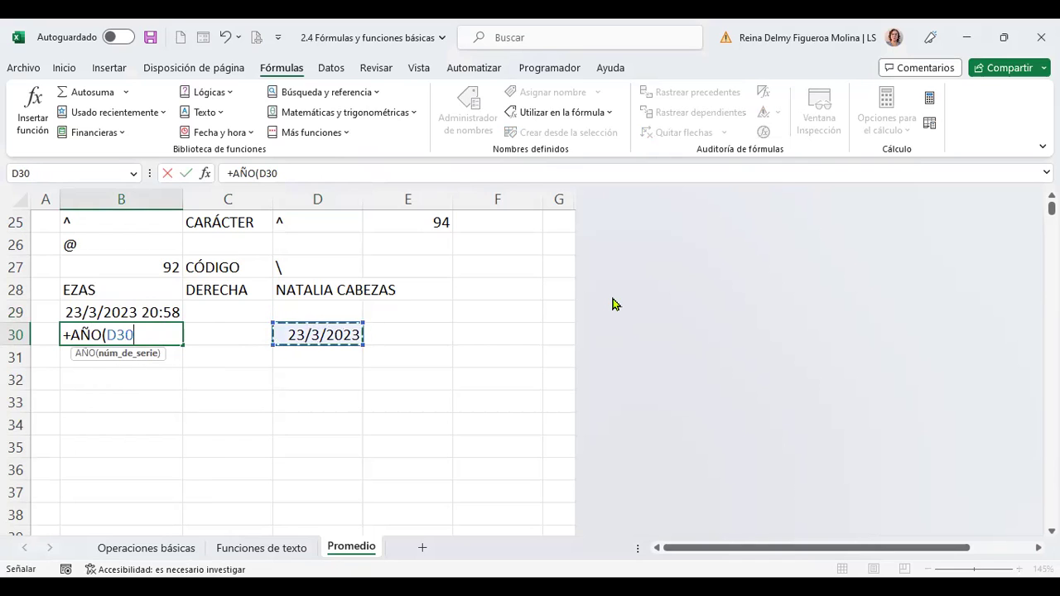
key("Return")
key("Up")
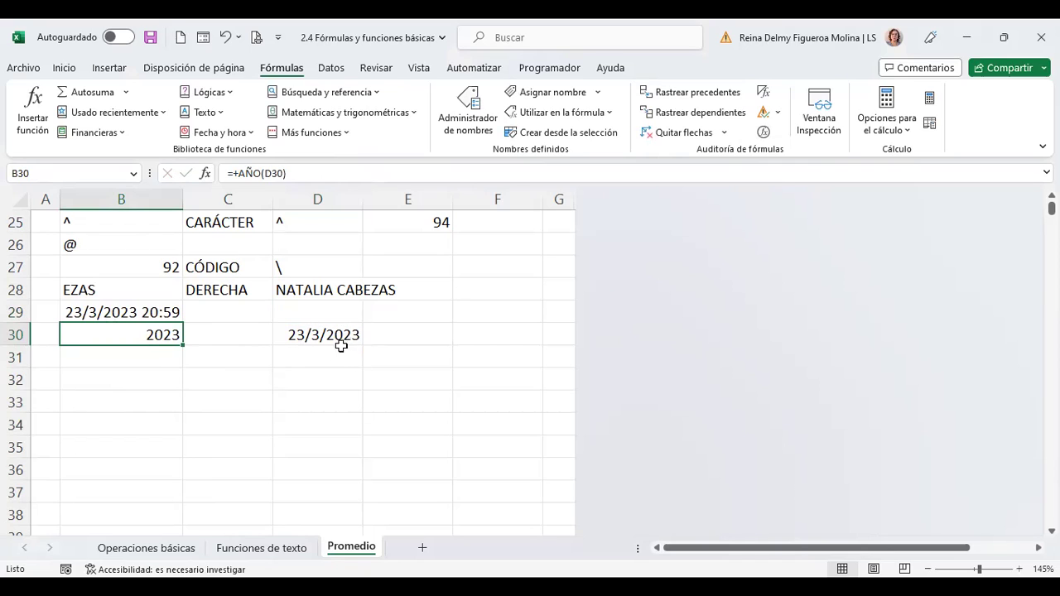
left_click(150, 357)
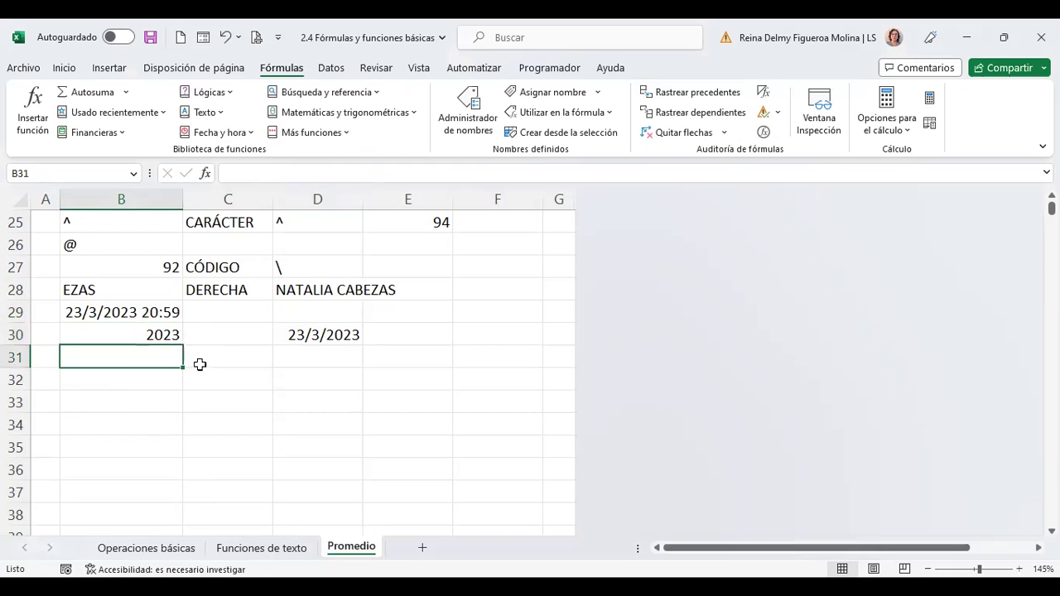
left_click(247, 135)
scroll(277, 370, "down", 3)
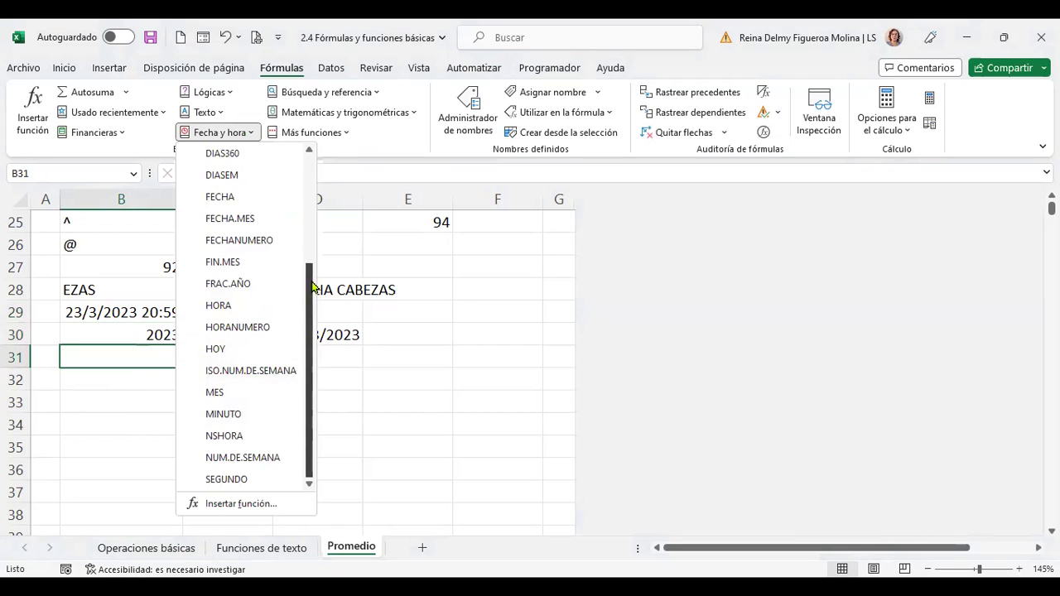
left_click(414, 96)
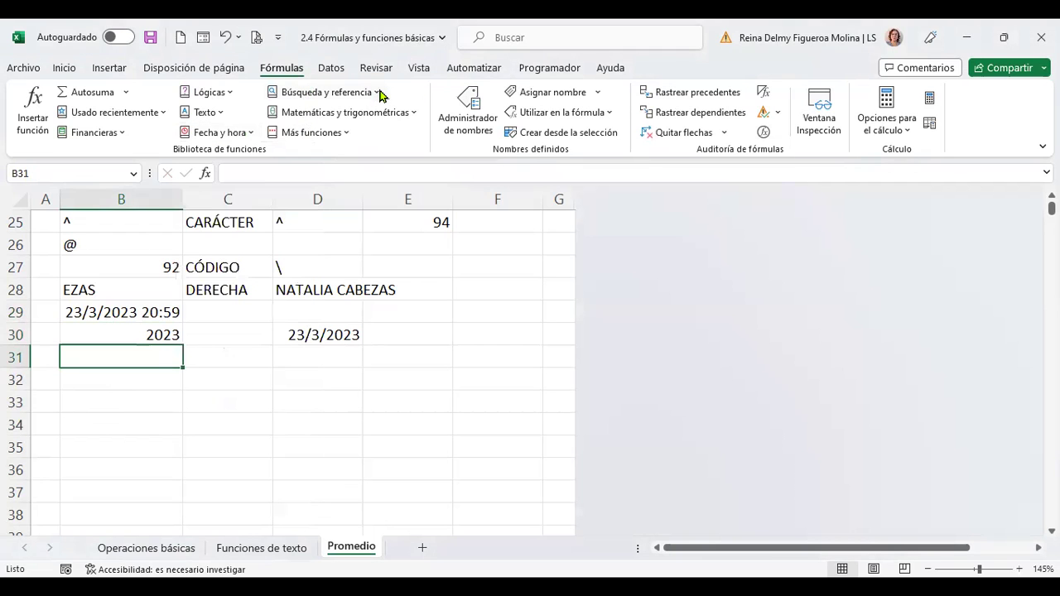
left_click(379, 95)
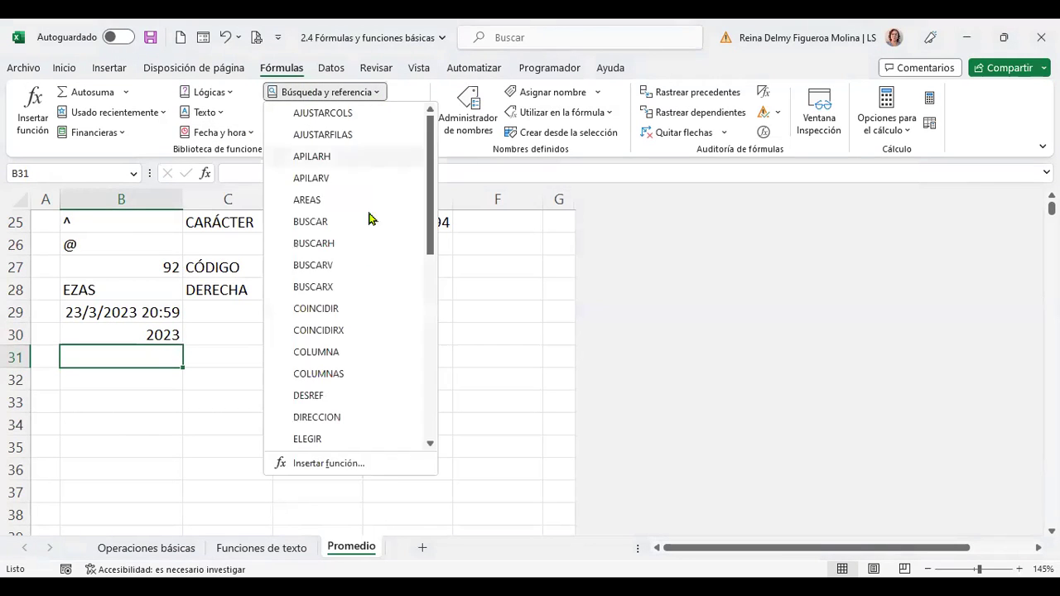
scroll(368, 249, "down", 1)
scroll(367, 269, "up", 1)
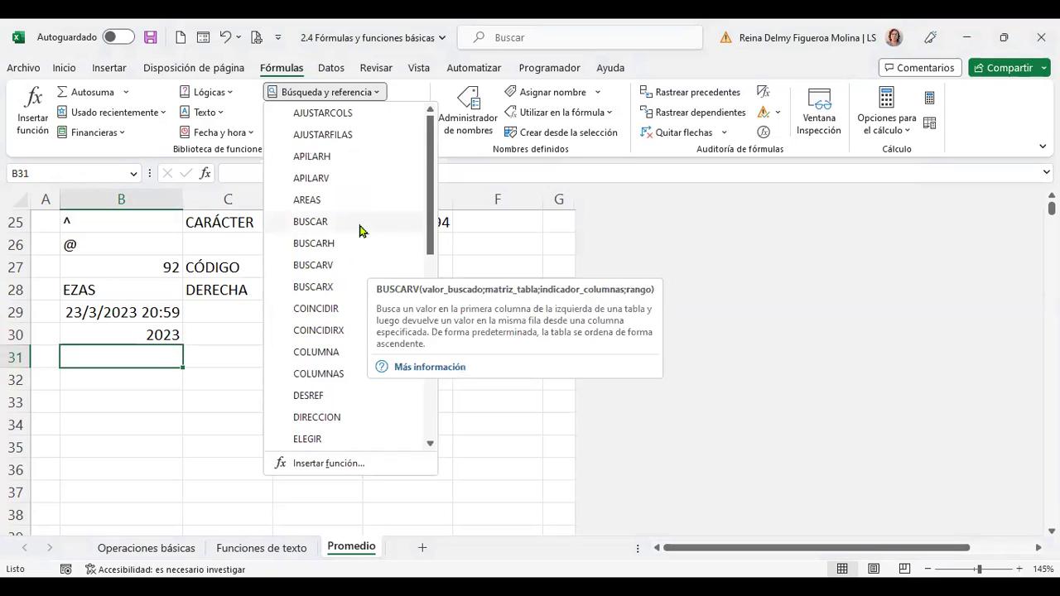
scroll(357, 240, "down", 1)
scroll(354, 260, "down", 1)
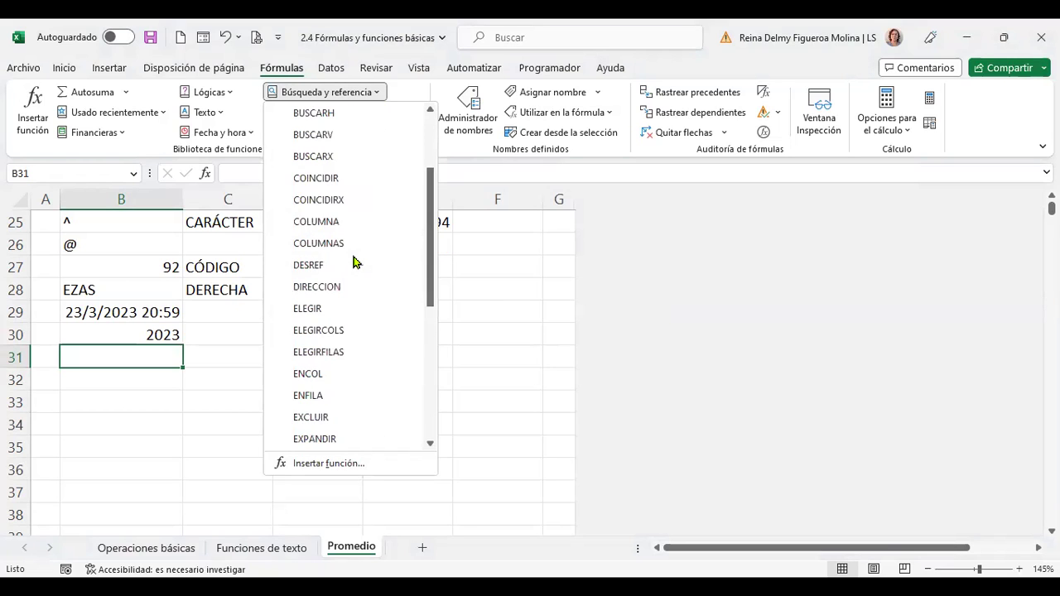
scroll(354, 264, "down", 1)
scroll(353, 267, "down", 1)
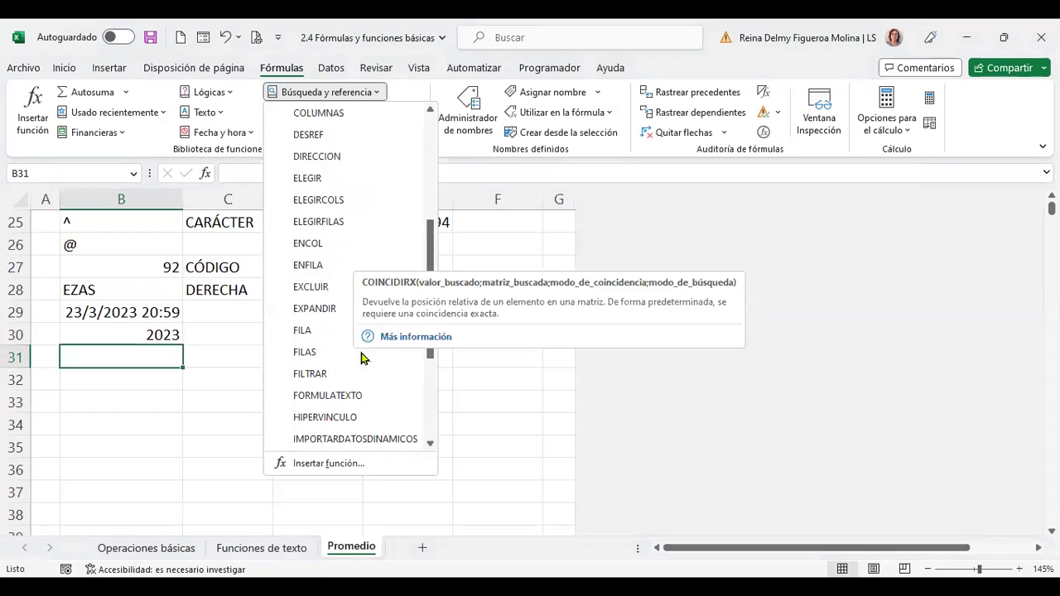
scroll(358, 397, "down", 3)
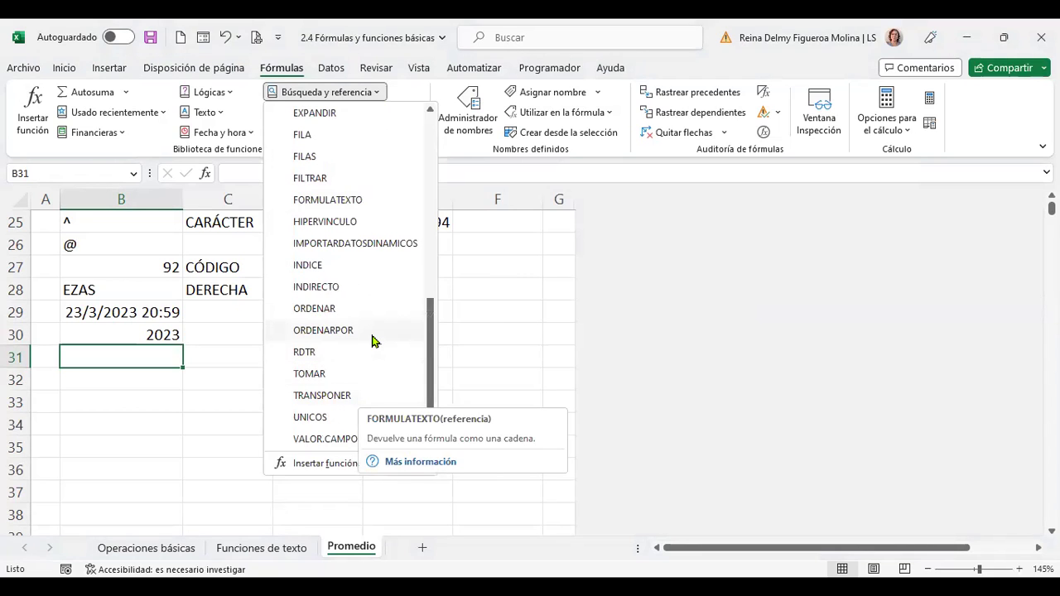
scroll(374, 342, "up", 4)
scroll(375, 342, "up", 3)
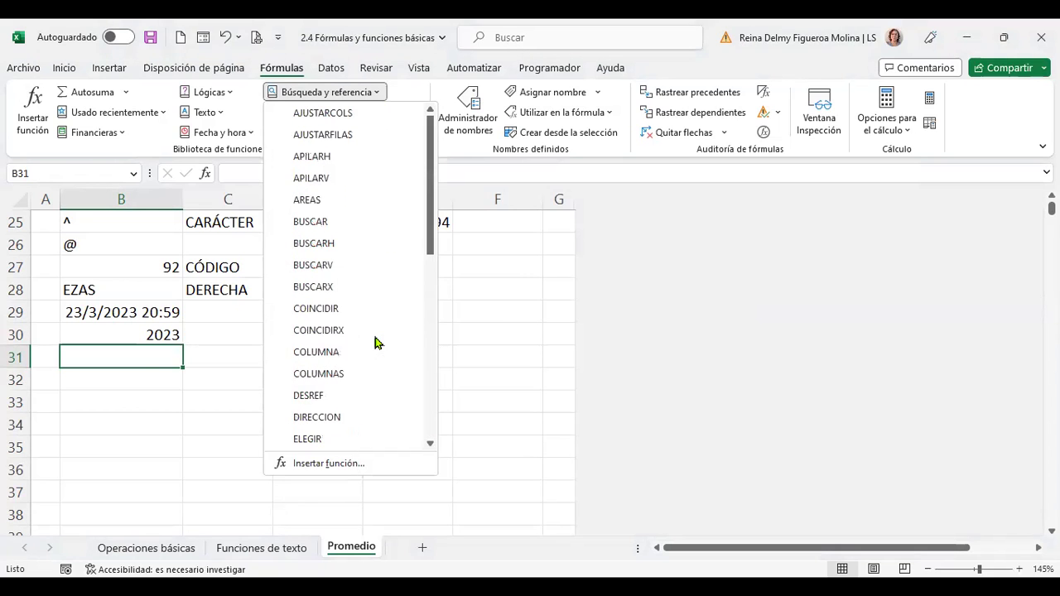
left_click(152, 362)
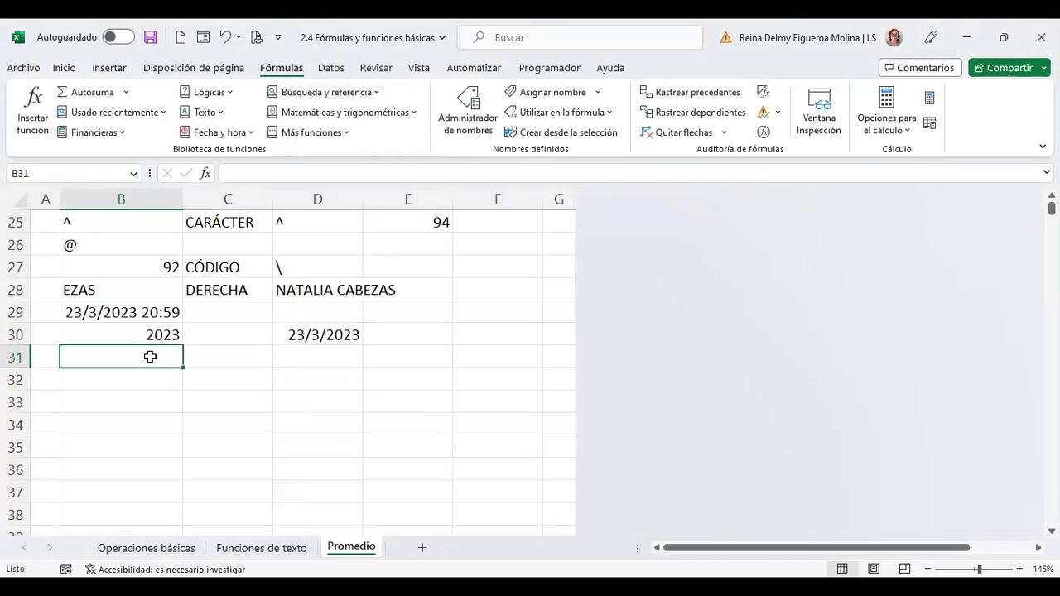
left_click(416, 118)
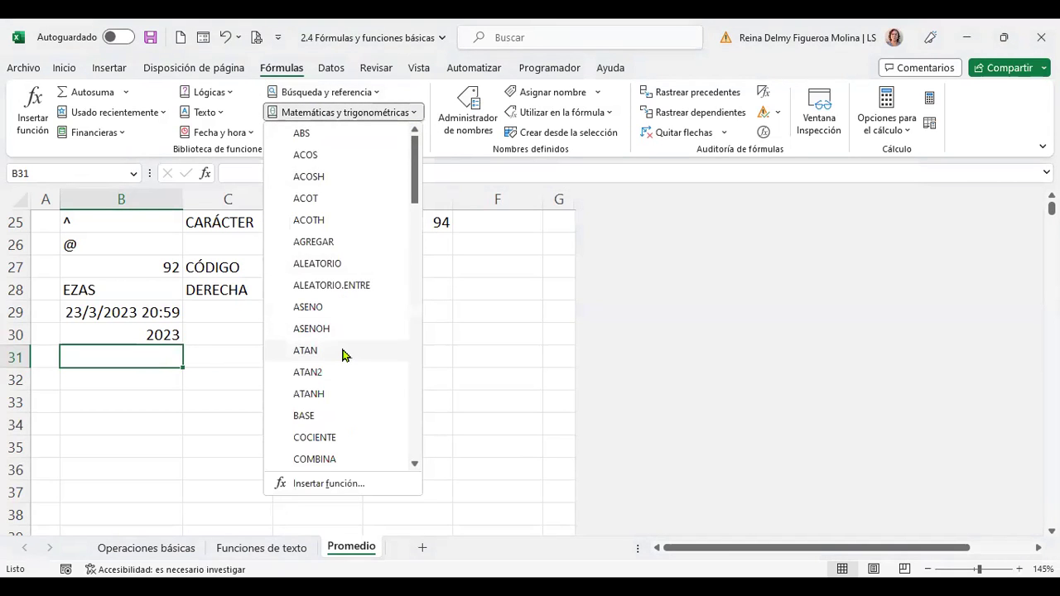
scroll(347, 331, "down", 1)
scroll(348, 312, "down", 1)
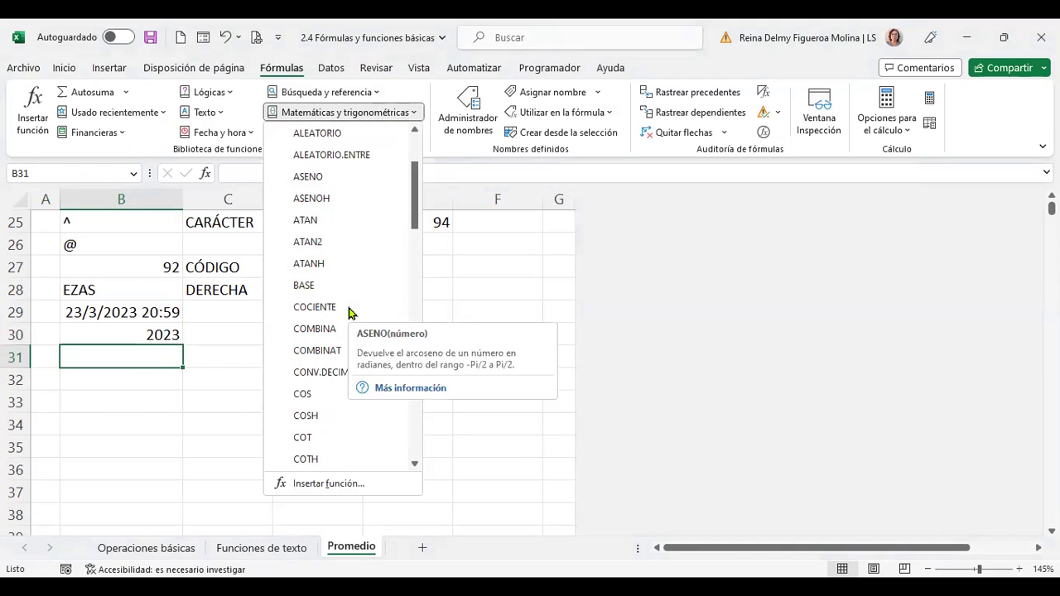
scroll(349, 312, "down", 2)
scroll(348, 312, "down", 2)
scroll(349, 312, "down", 1)
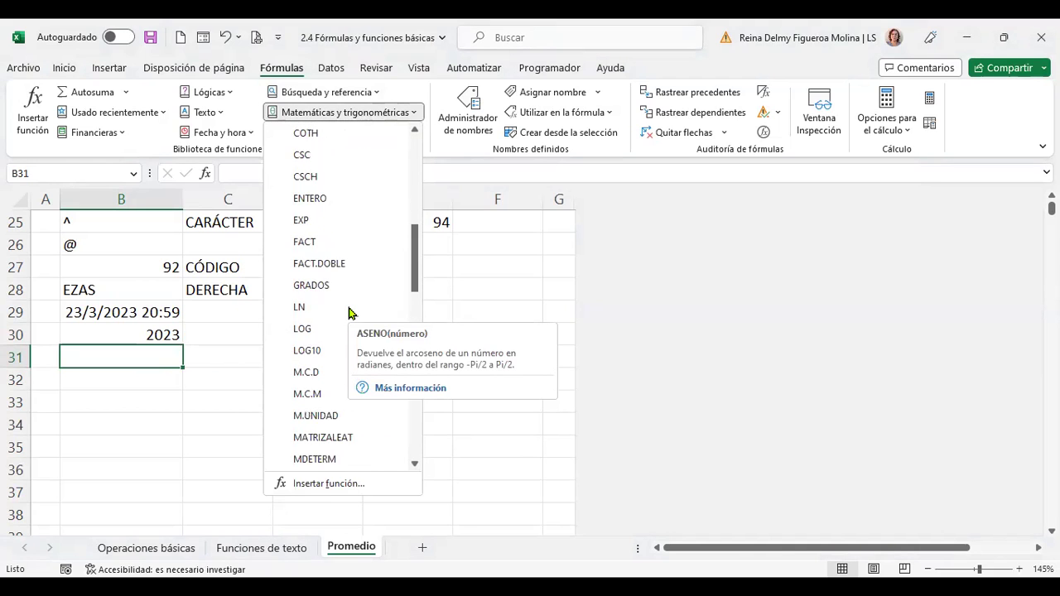
scroll(349, 312, "down", 2)
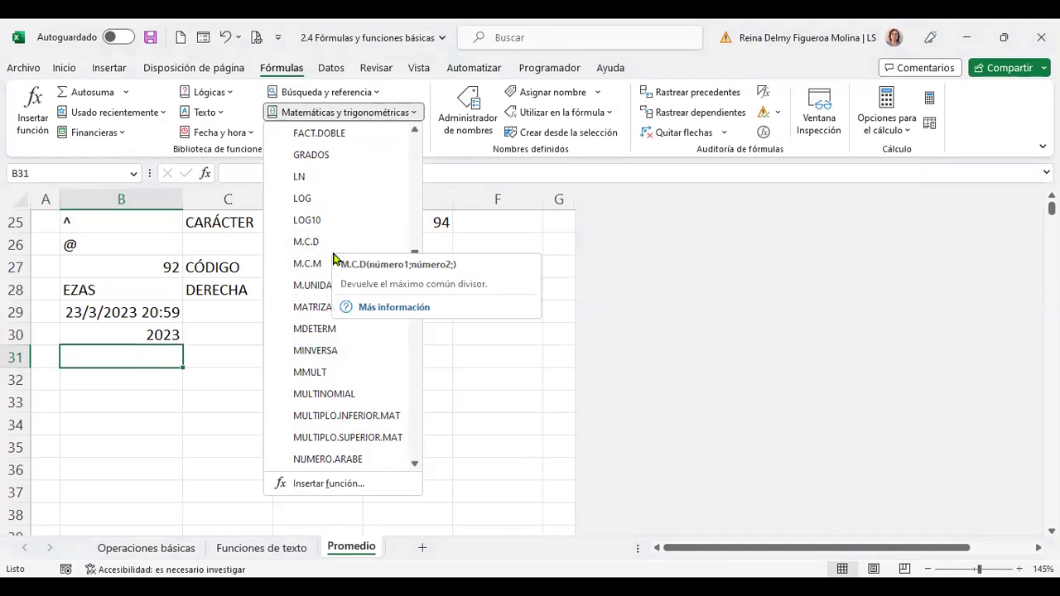
mouse_move(307, 242)
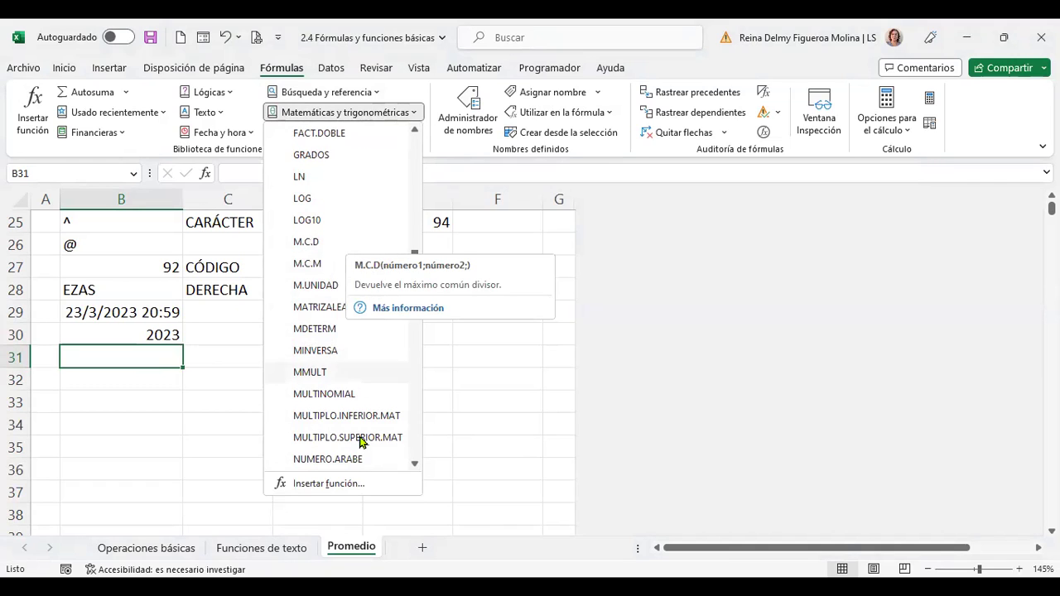
scroll(370, 410, "down", 3)
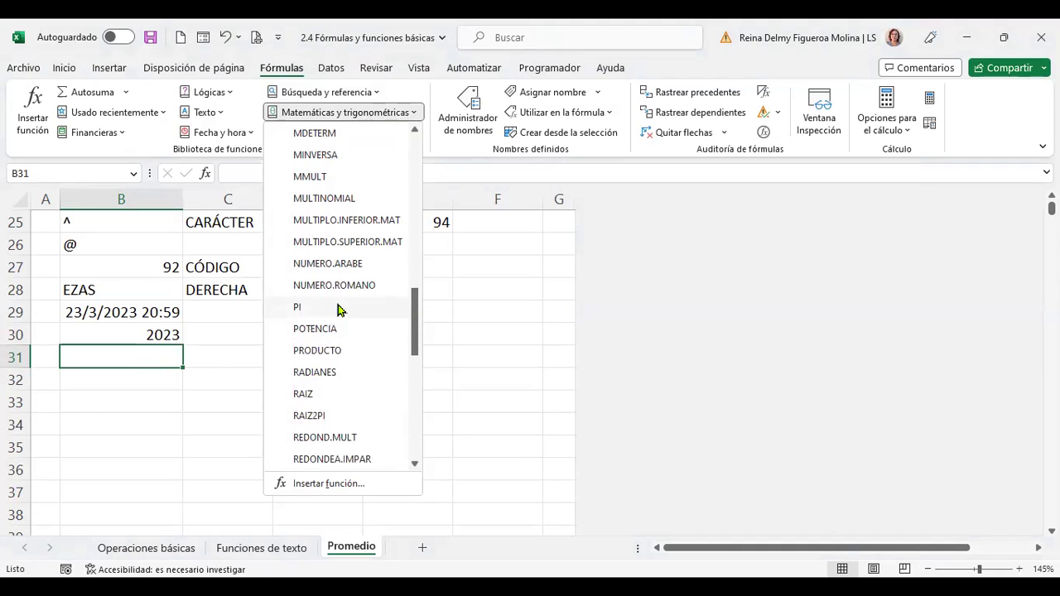
scroll(333, 422, "down", 2)
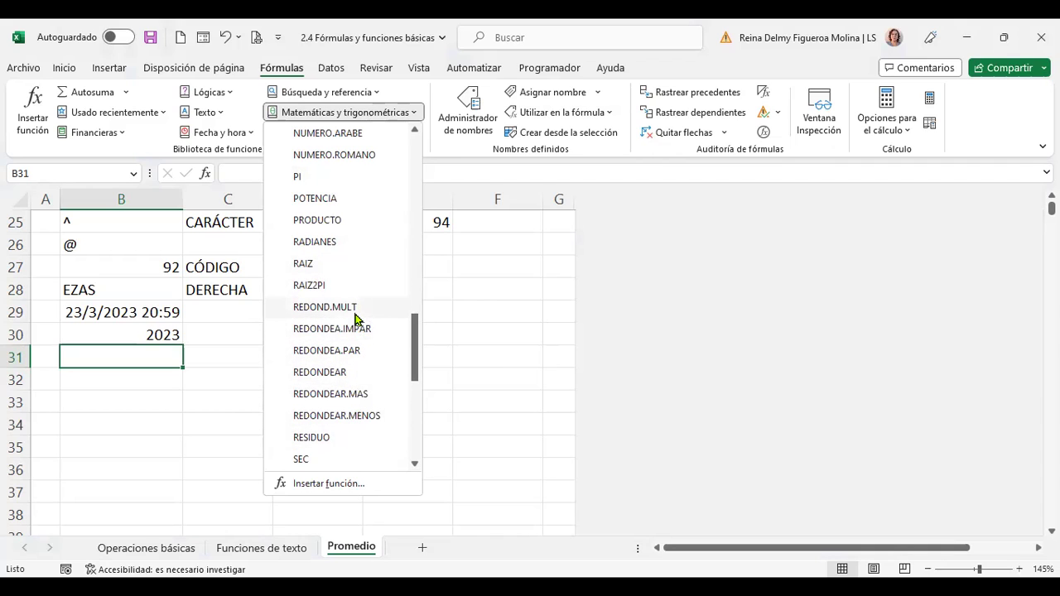
scroll(347, 419, "down", 1)
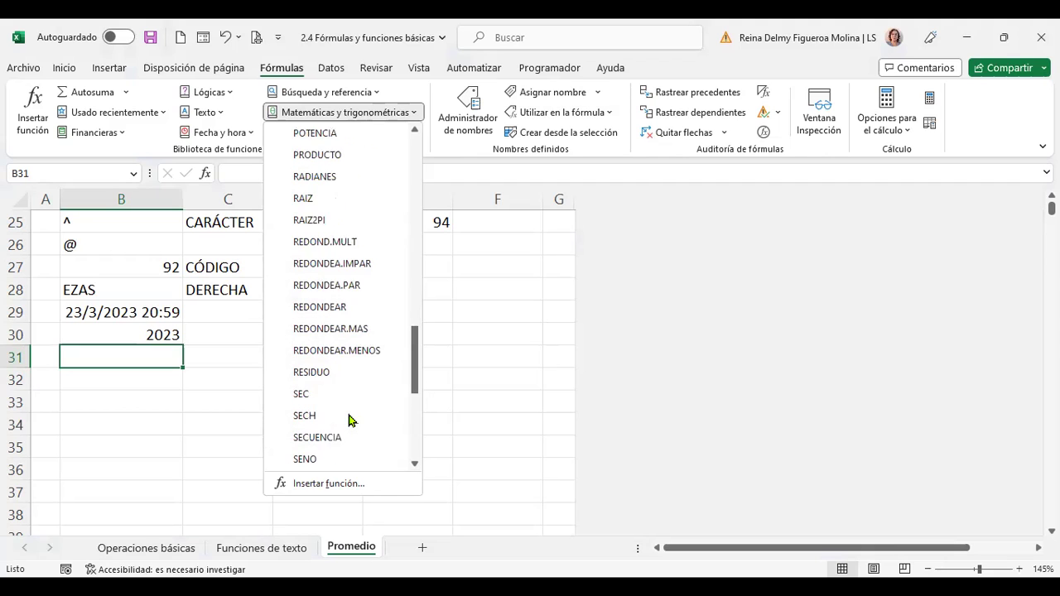
scroll(347, 419, "down", 3)
scroll(348, 419, "down", 2)
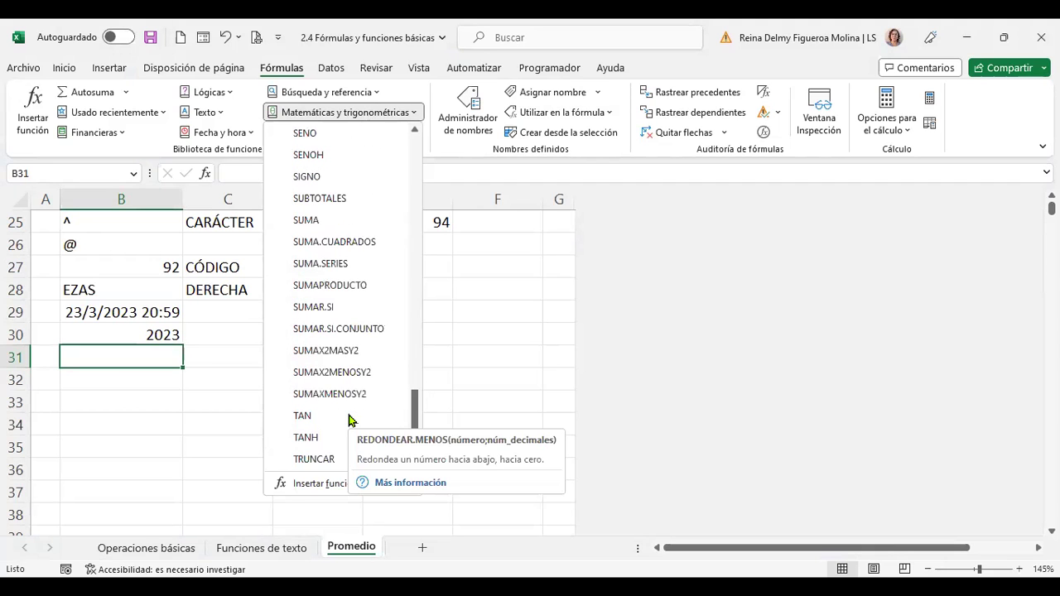
left_click(152, 414)
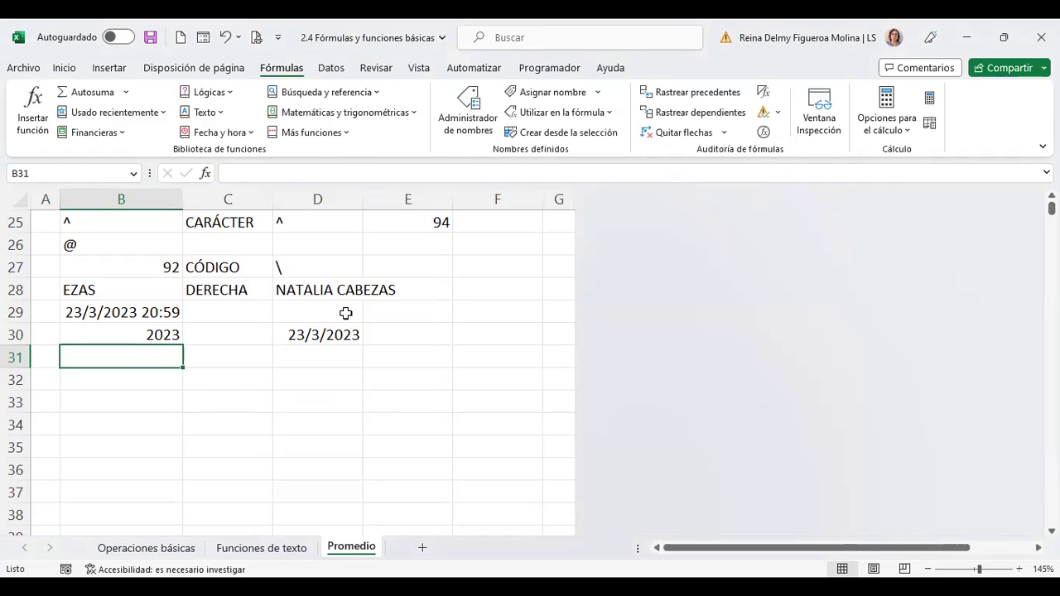
left_click(419, 266)
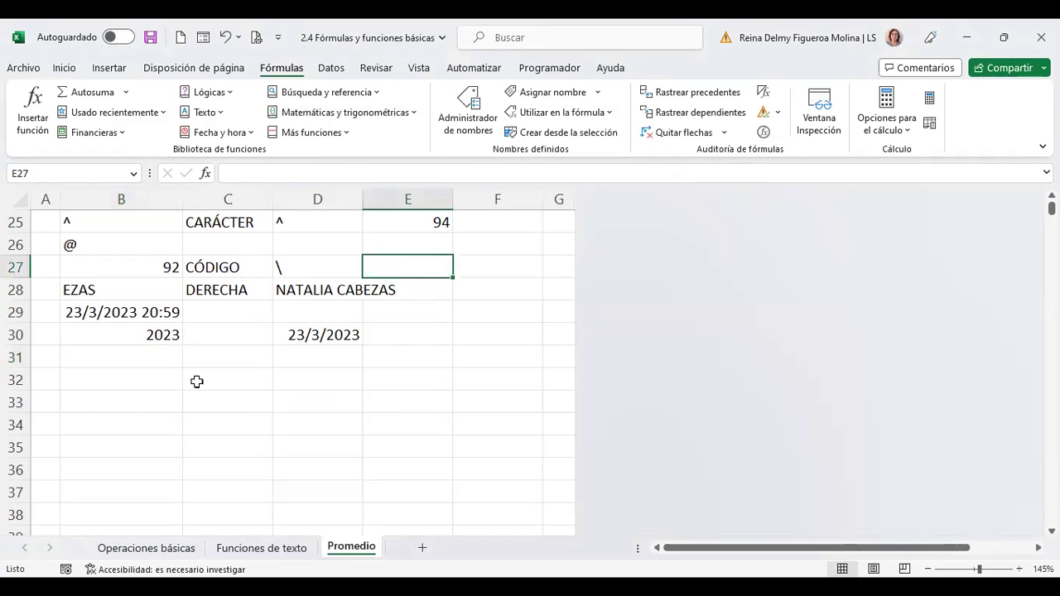
left_click(222, 350)
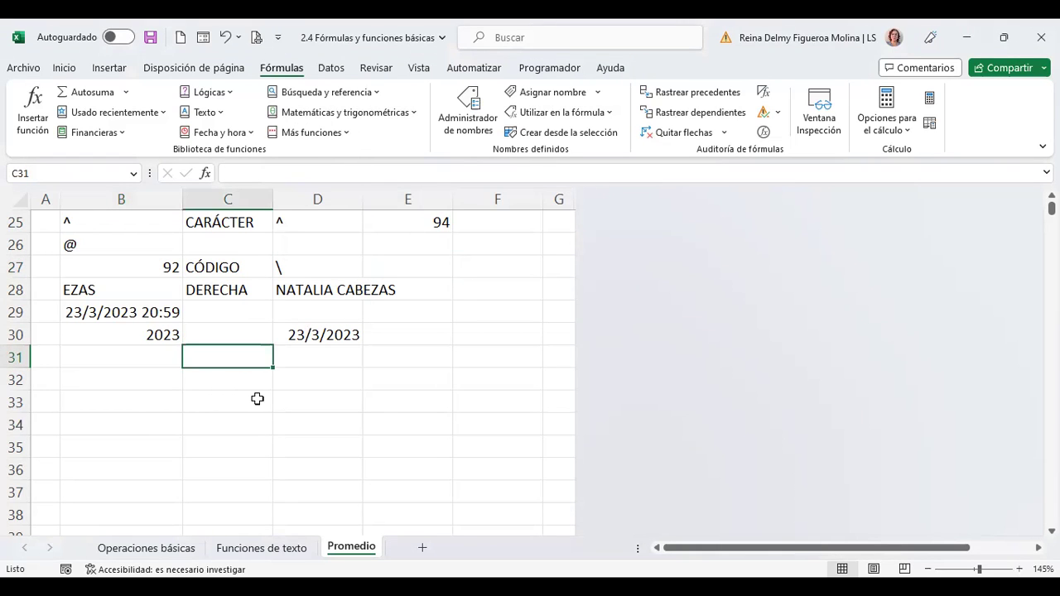